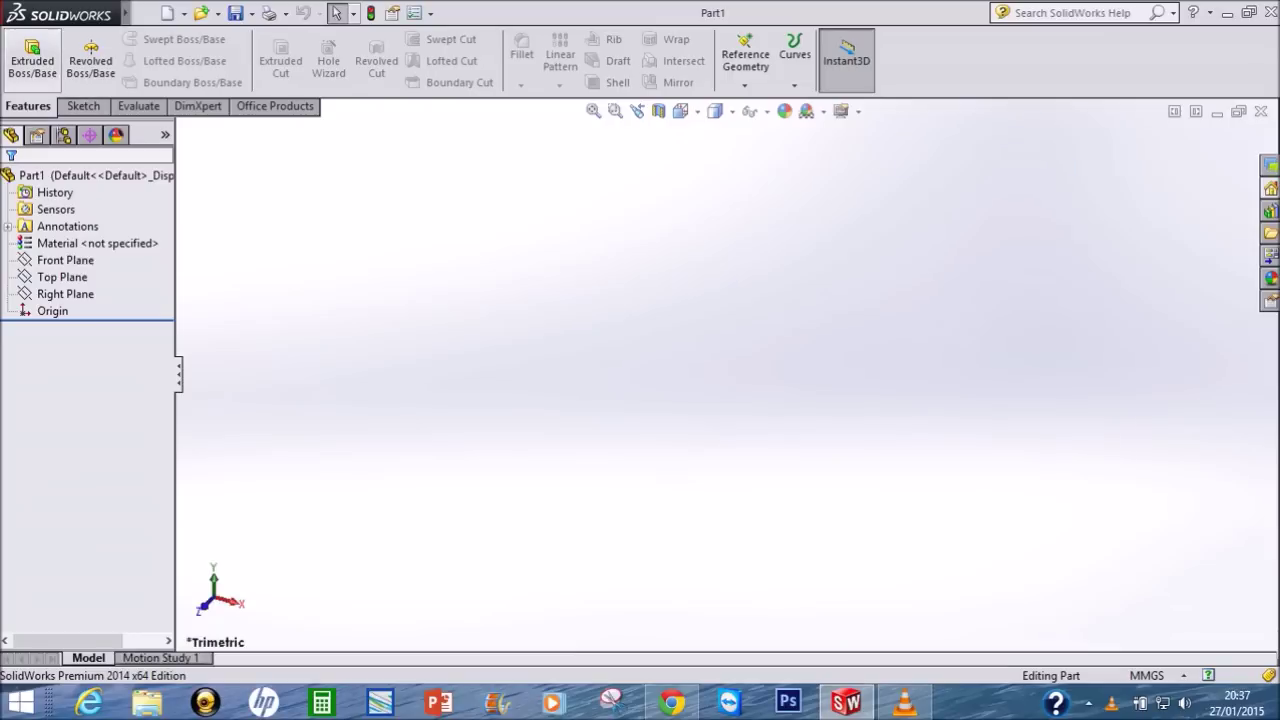
Step: Begin an extrusion sketch on the Front Plane and draw a centre rectangle around the origin
click(32, 60)
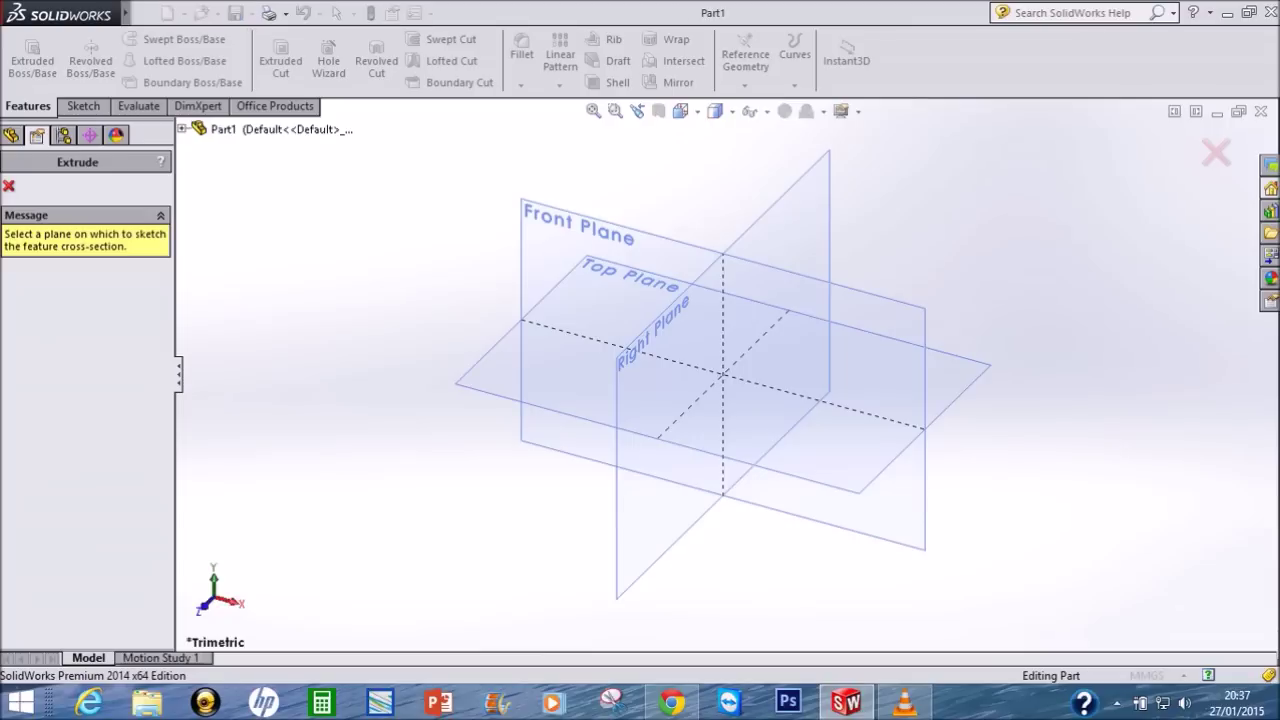
click(540, 288)
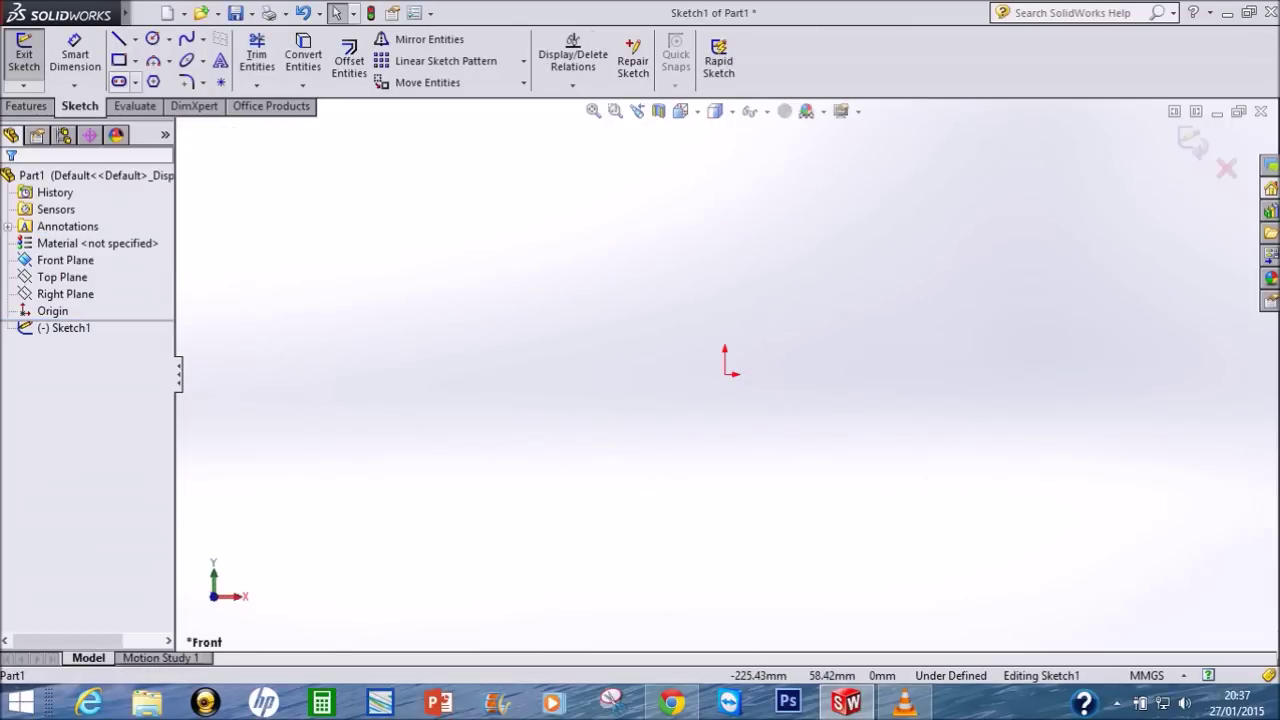
click(118, 60)
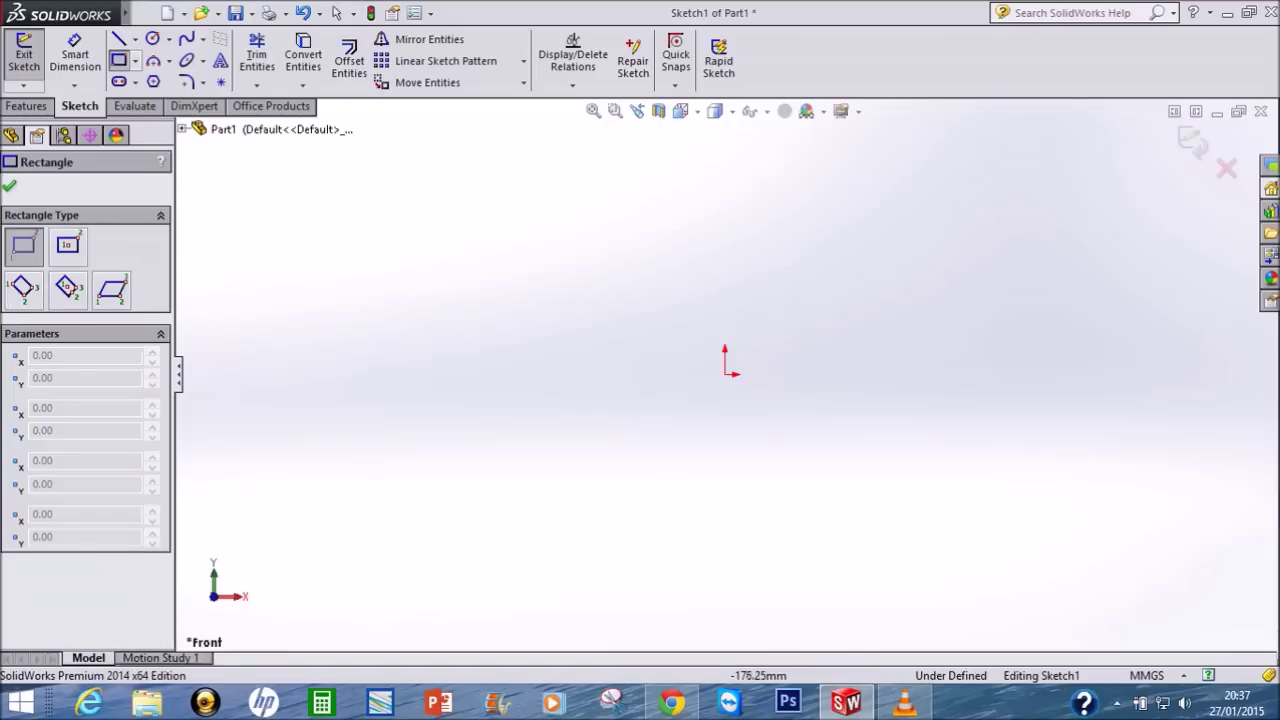
click(135, 61)
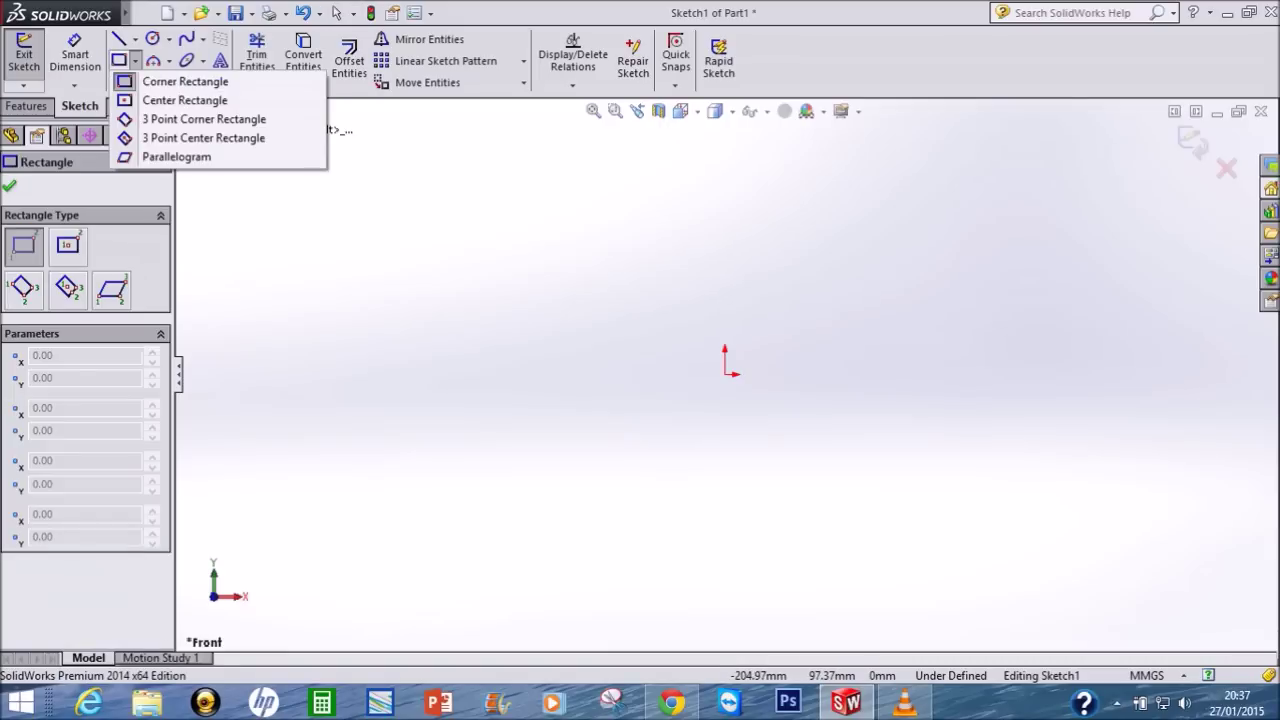
click(184, 100)
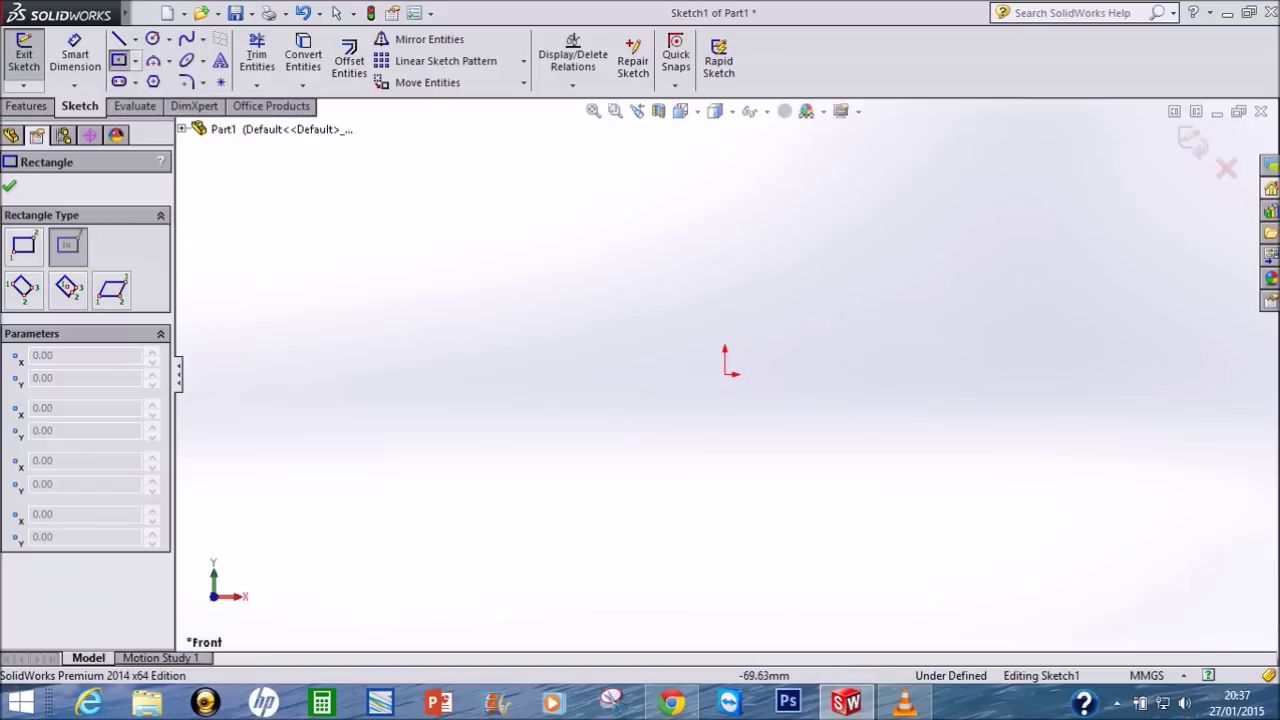
click(725, 374)
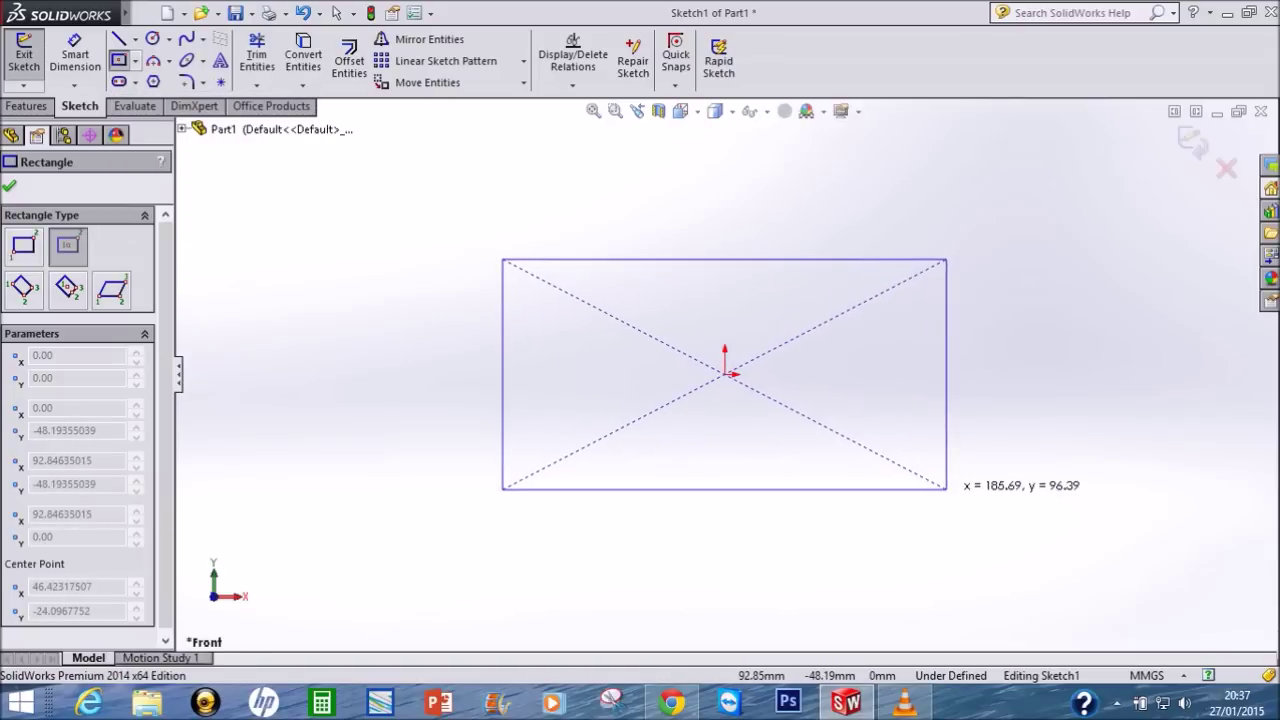
click(946, 489)
Step: Dimension the rectangle's top edge to 300 mm wide
click(75, 60)
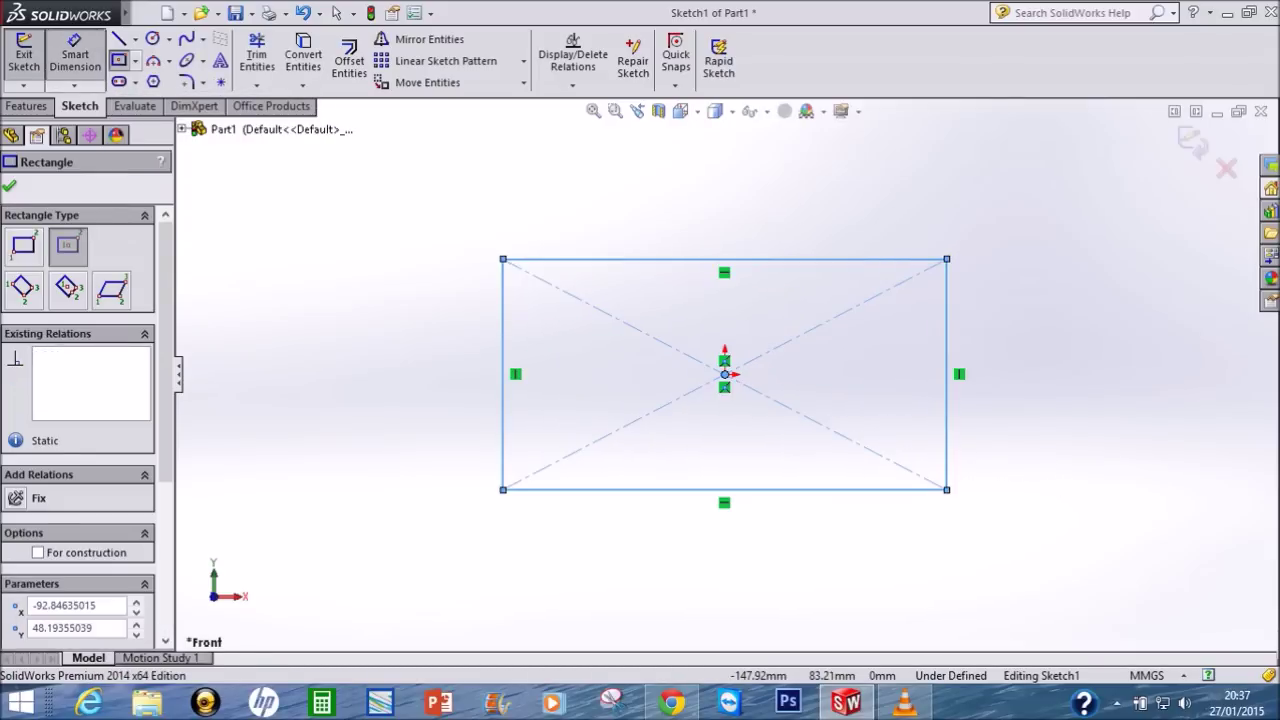
click(780, 259)
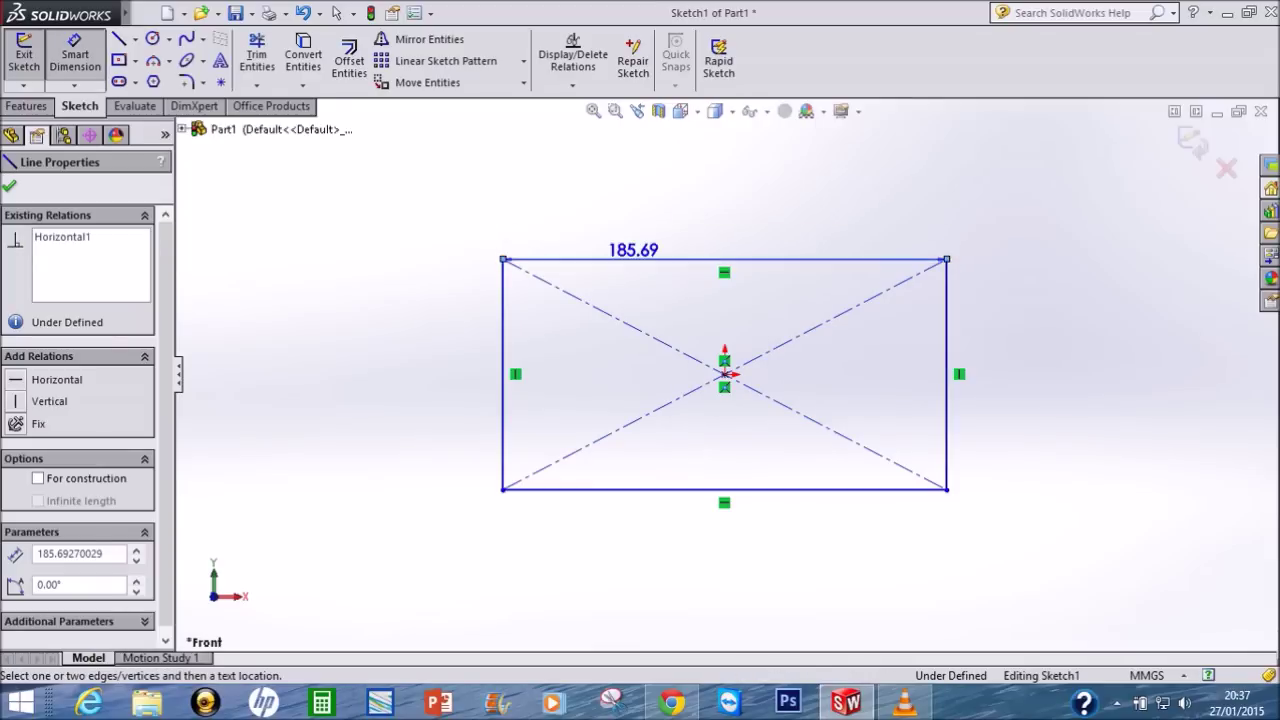
click(600, 203)
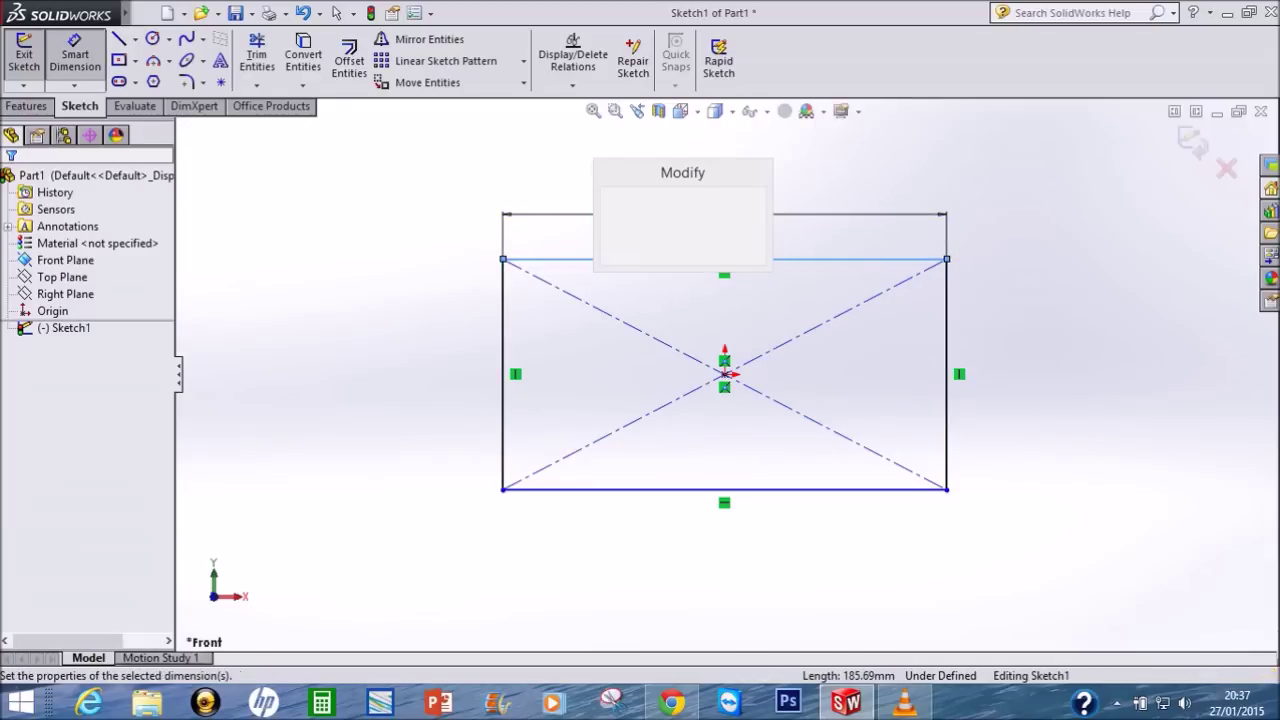
text(300)
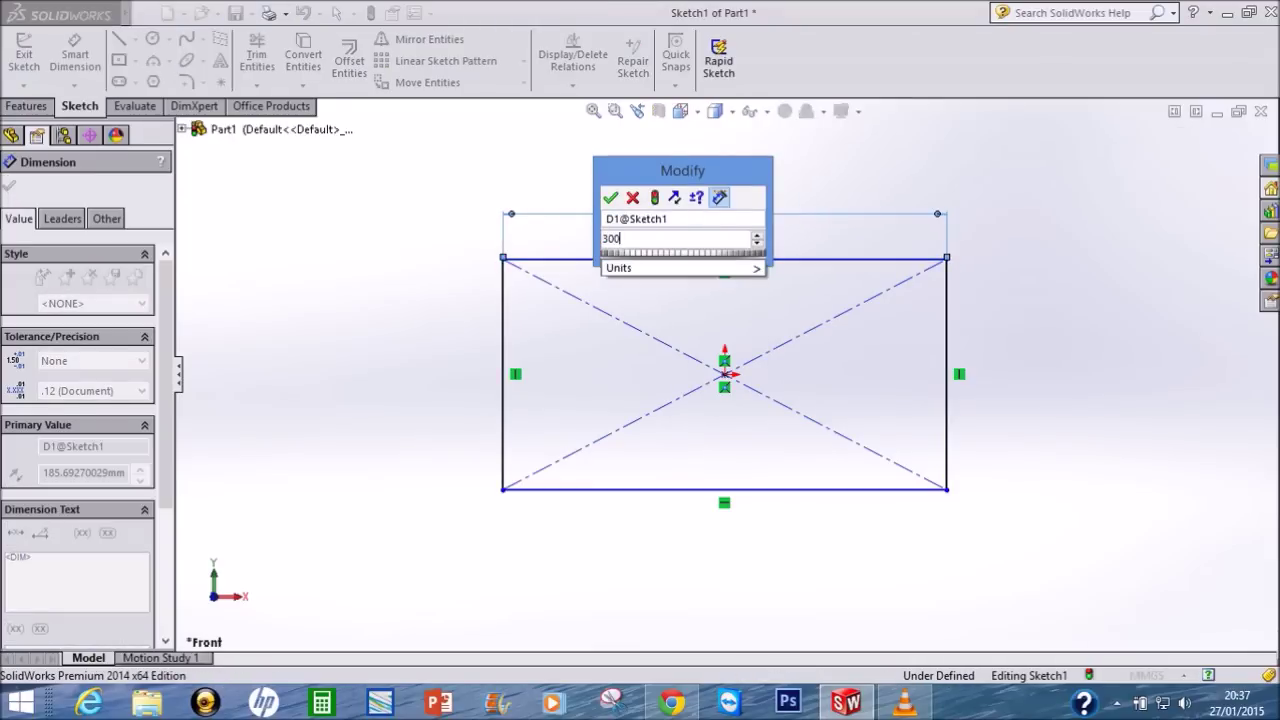
key(Return)
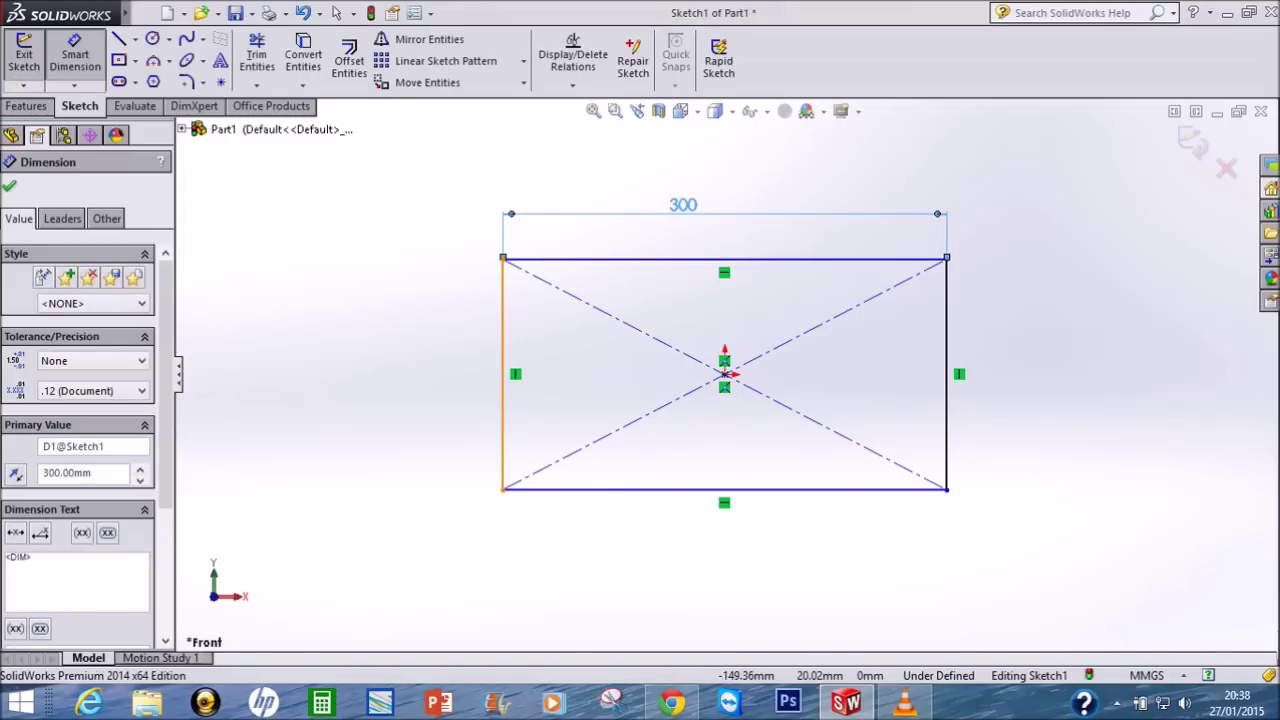
Step: Dimension the left edge to 180 mm tall, correcting a mistyped value
click(503, 372)
click(445, 372)
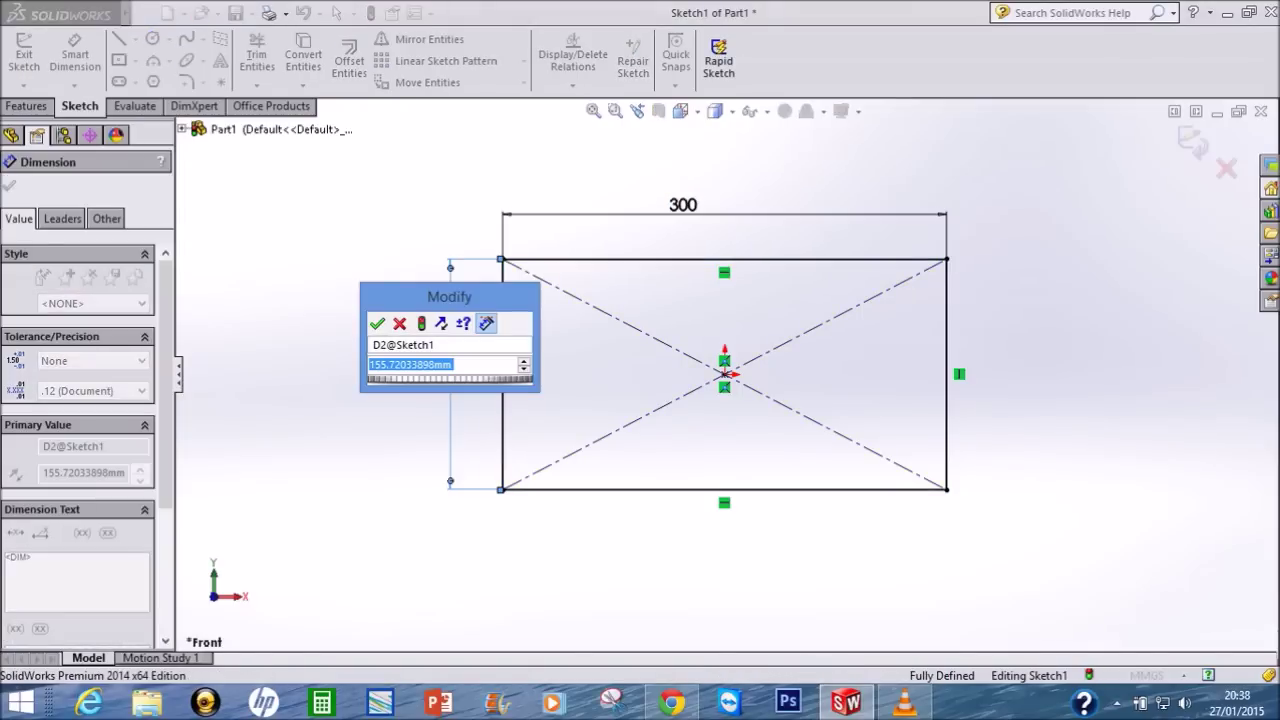
text(150)
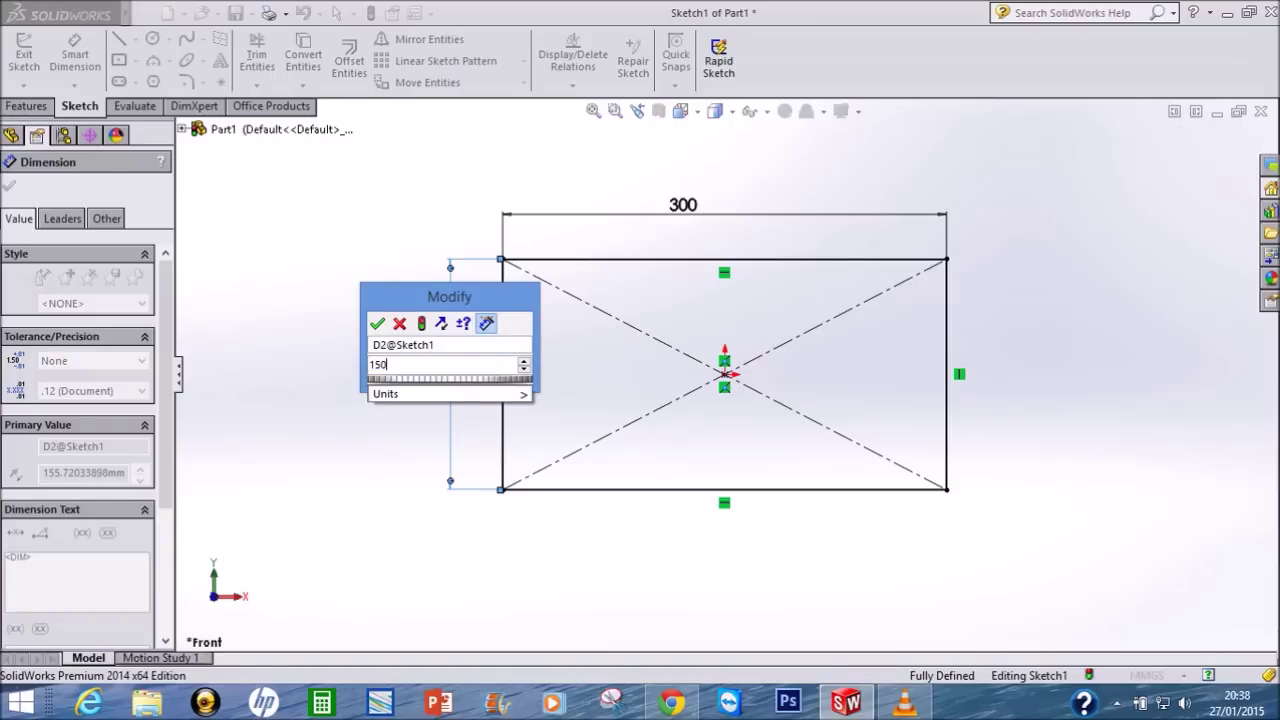
key(BackSpace)
key(BackSpace)
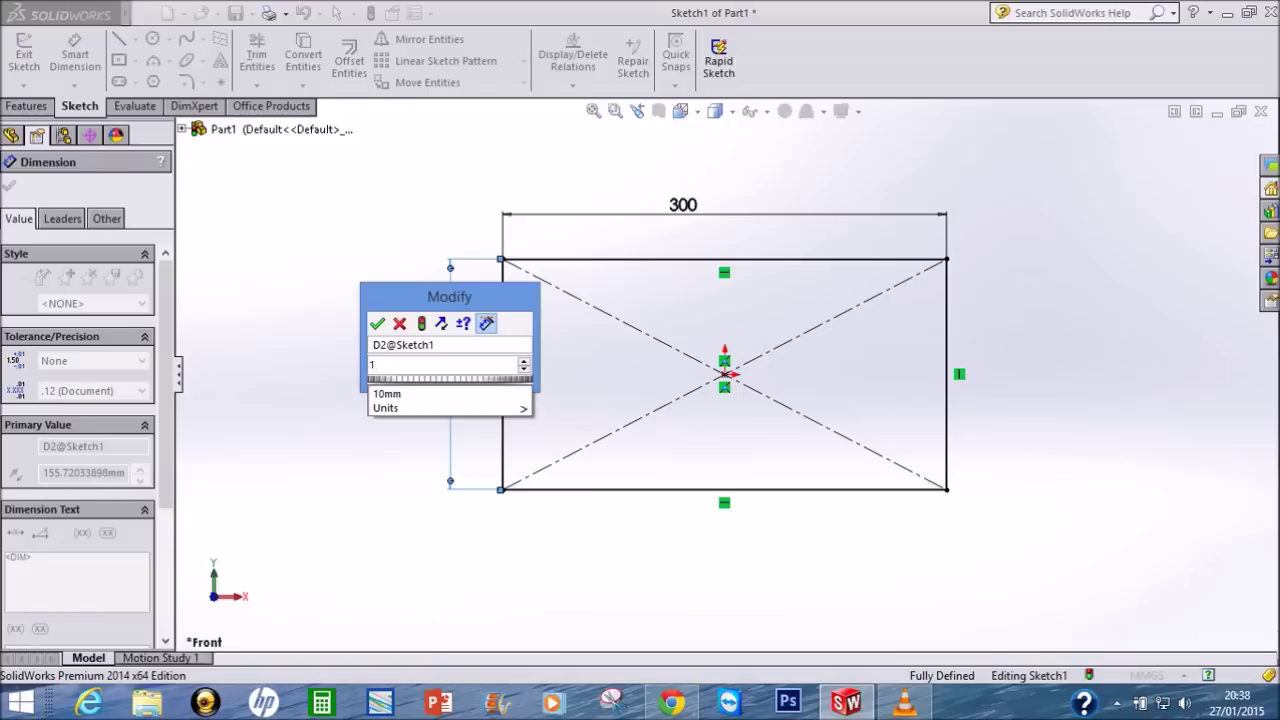
text(80)
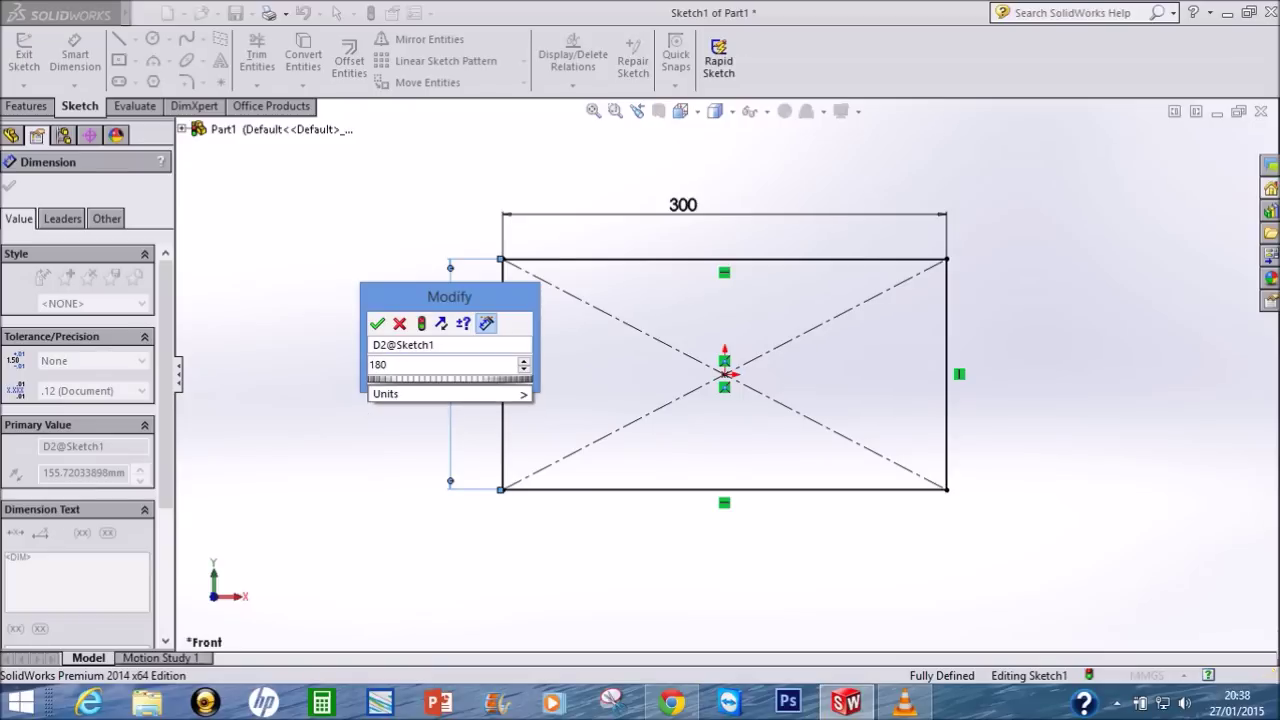
key(Return)
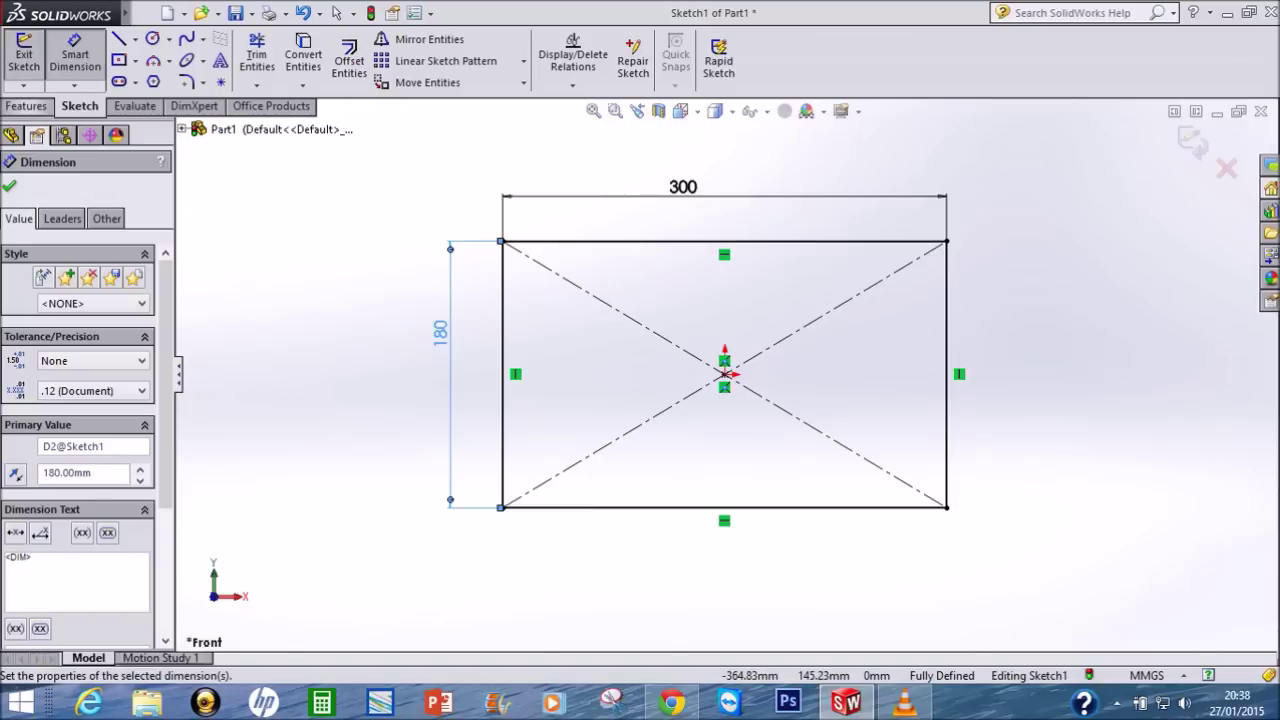
click(30, 106)
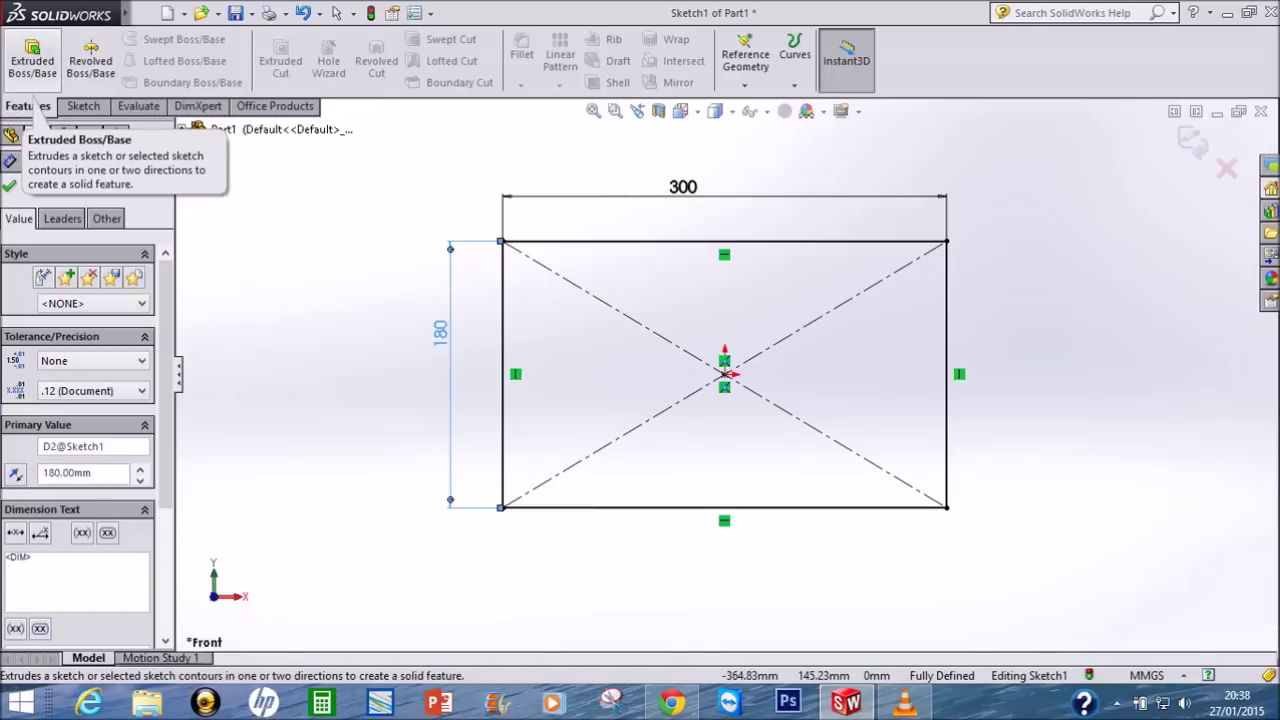
Step: Extrude the 300 × 180 sketch blind to a depth of 60 mm
click(32, 60)
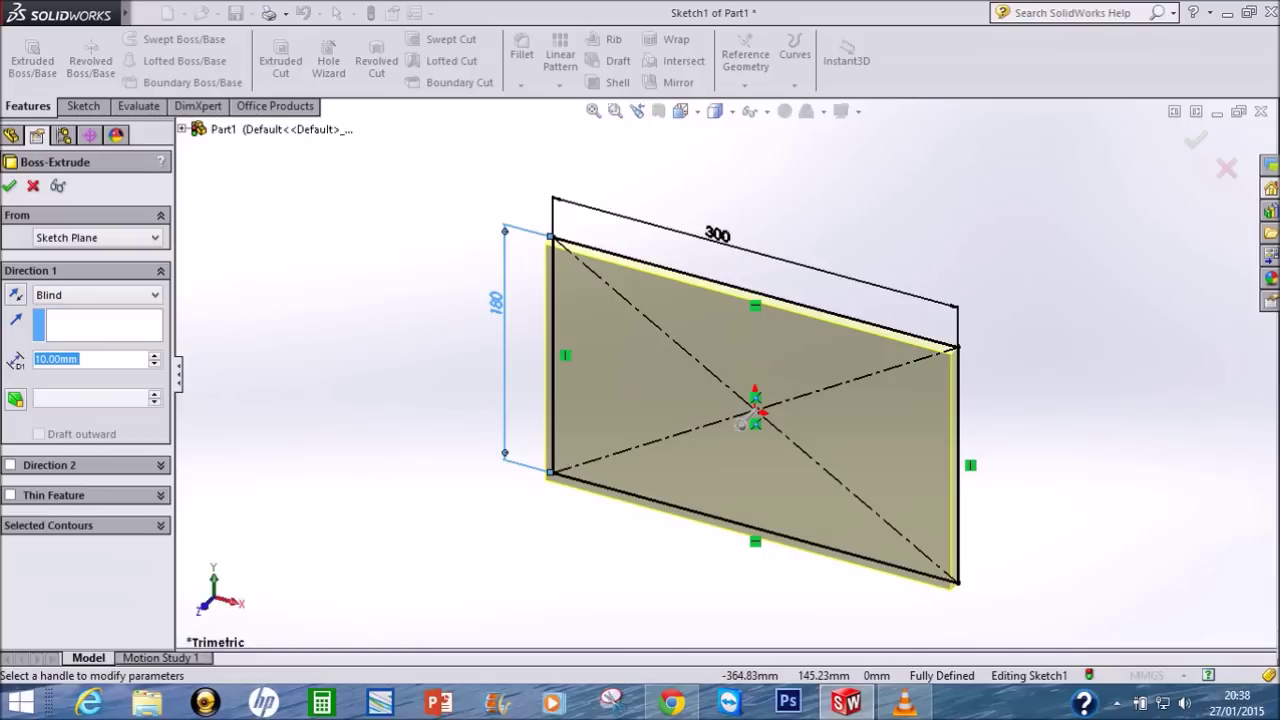
click(154, 355)
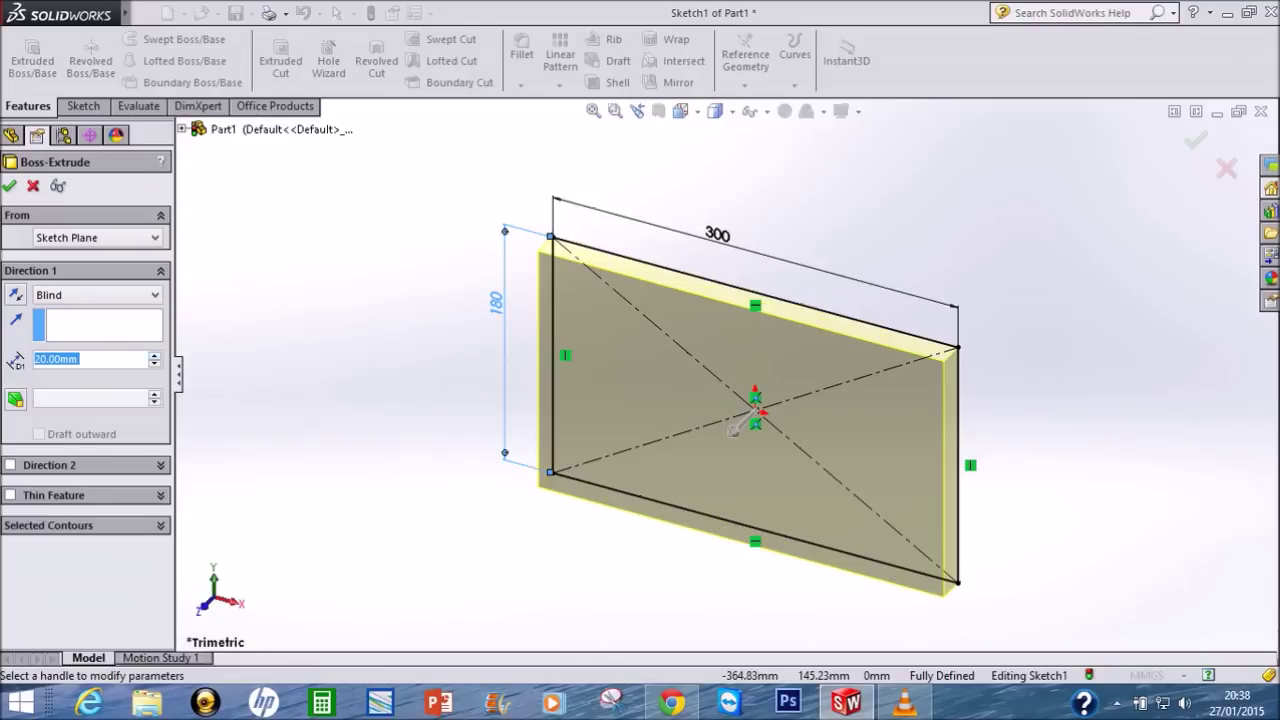
click(154, 355)
click(154, 355)
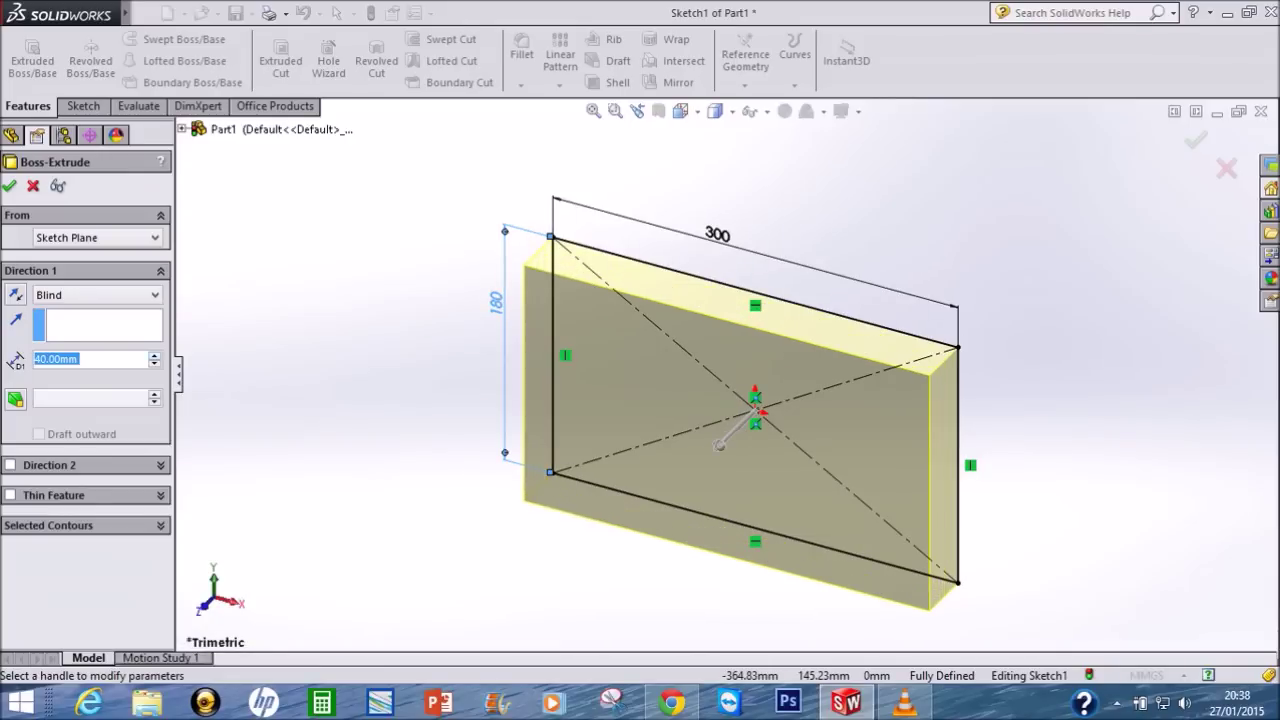
click(154, 355)
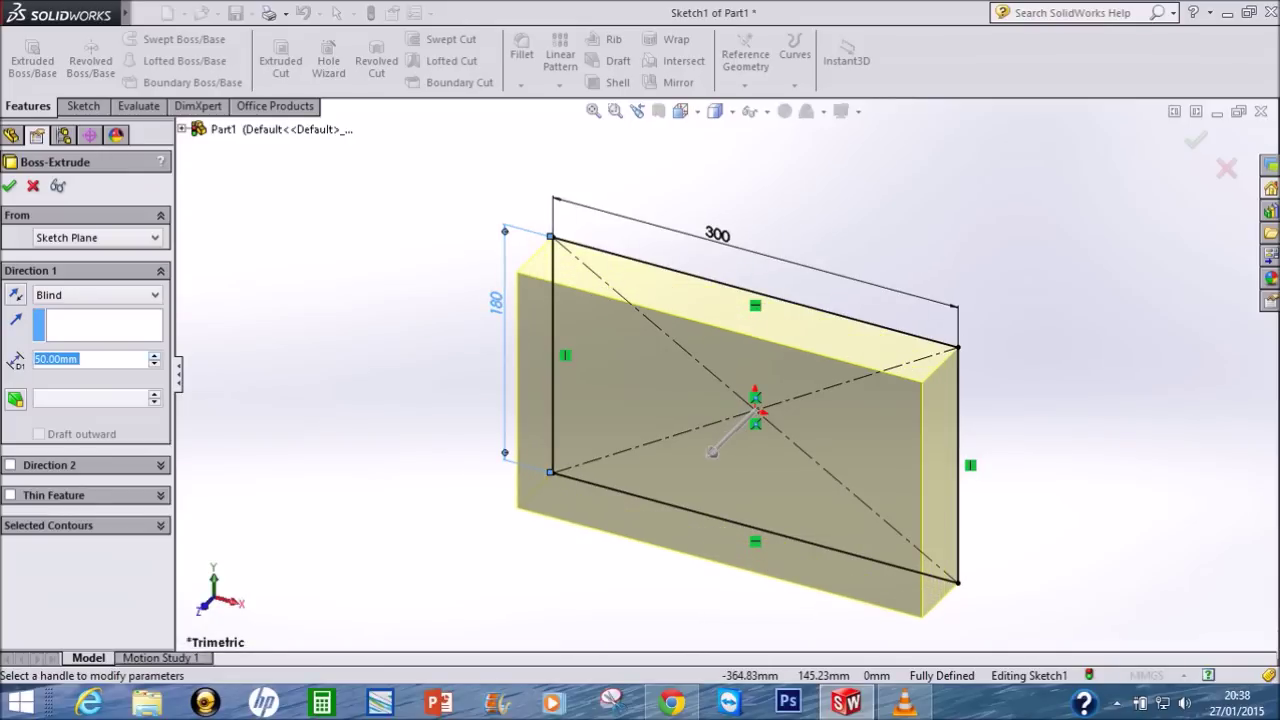
click(154, 355)
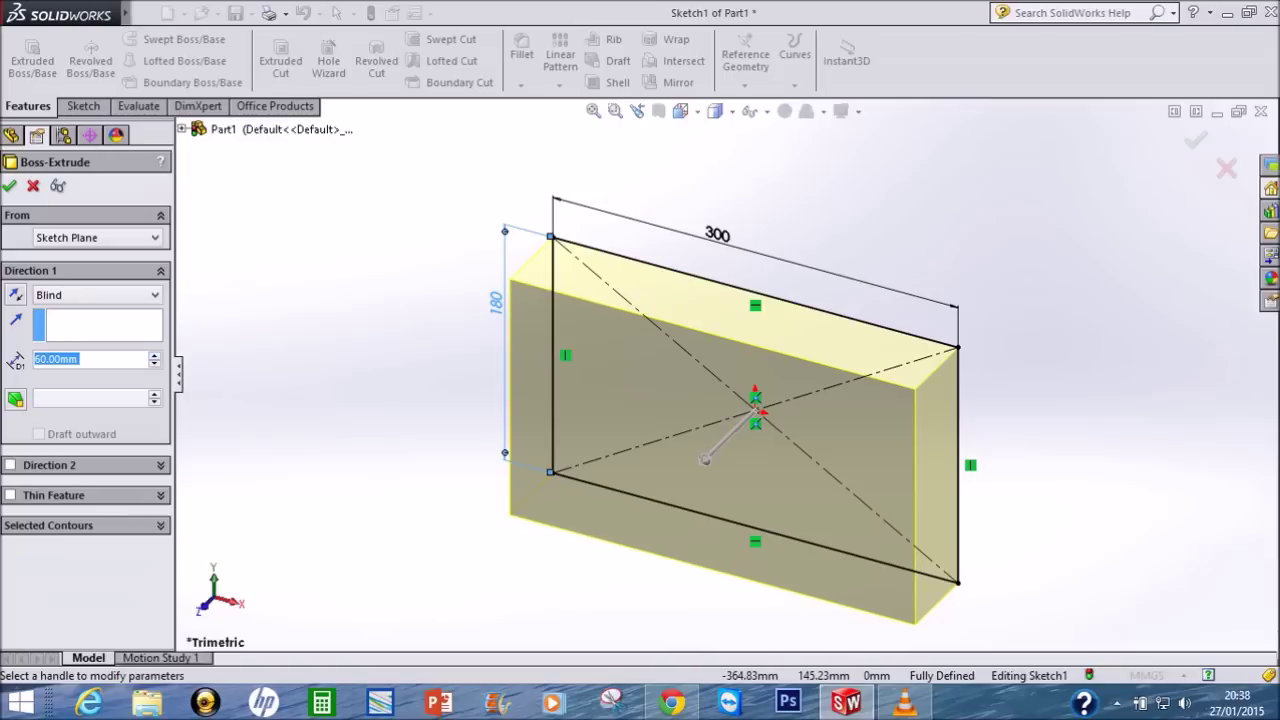
click(154, 355)
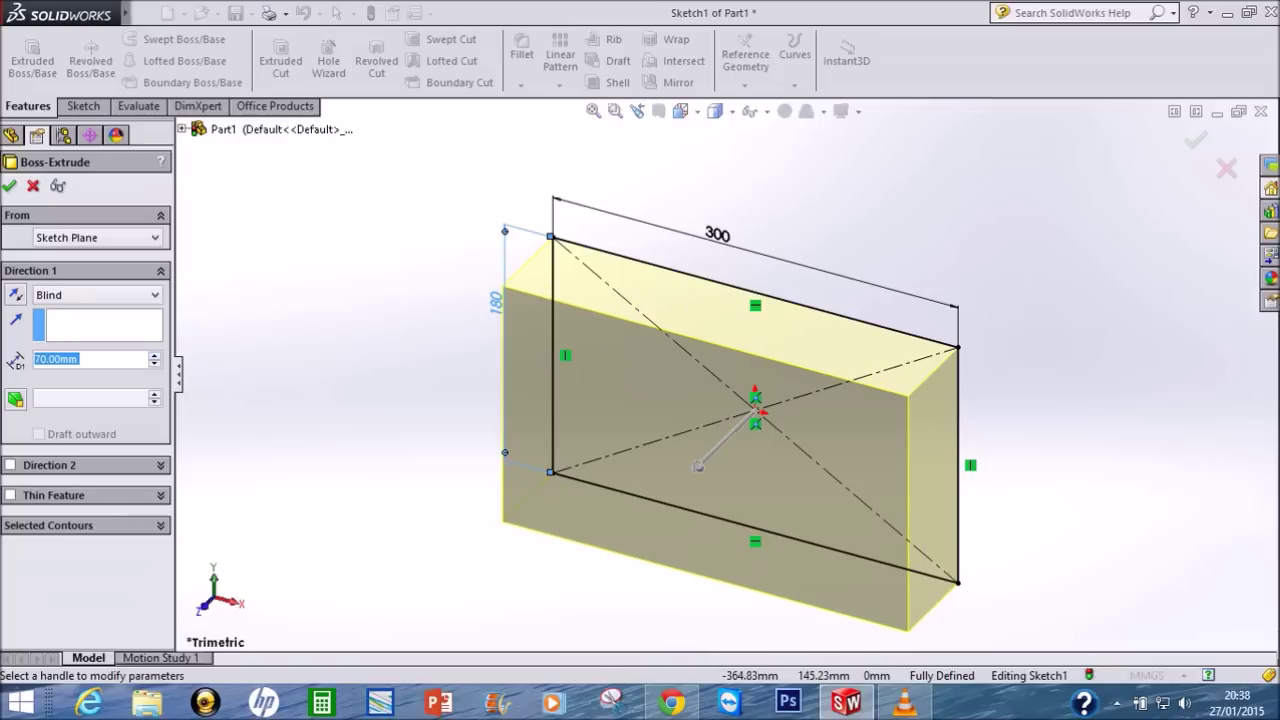
click(154, 362)
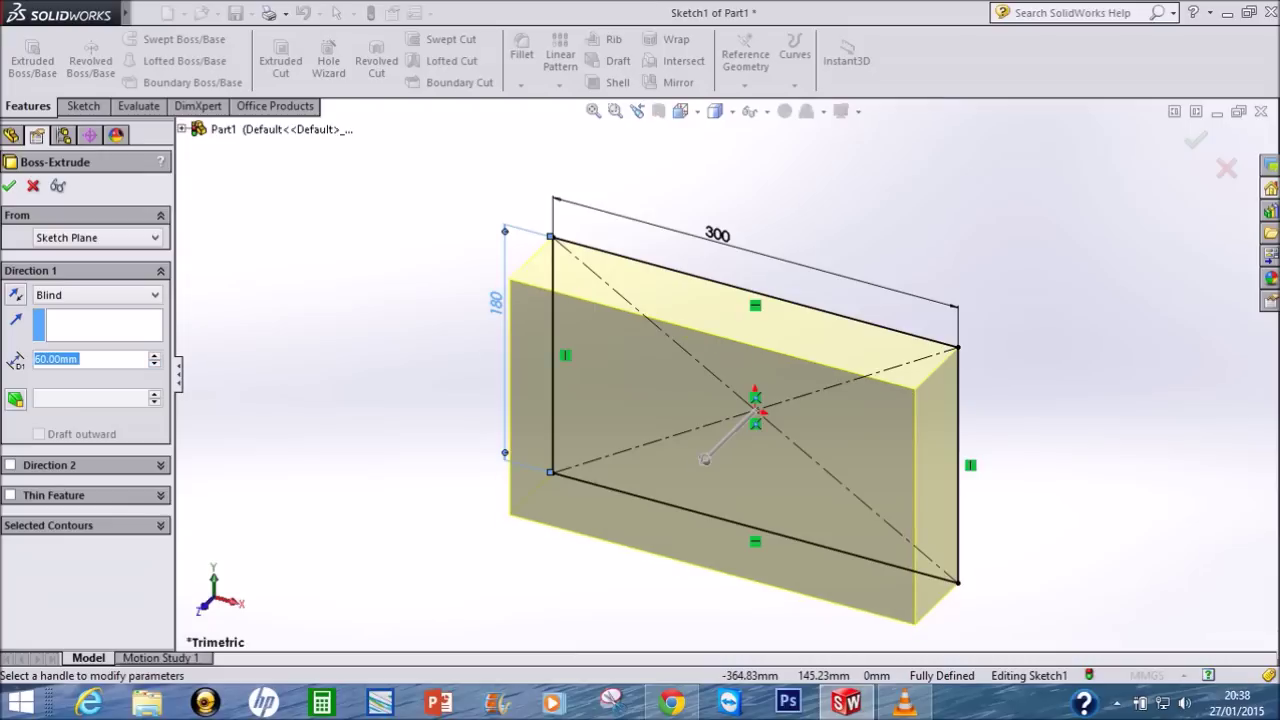
click(90, 359)
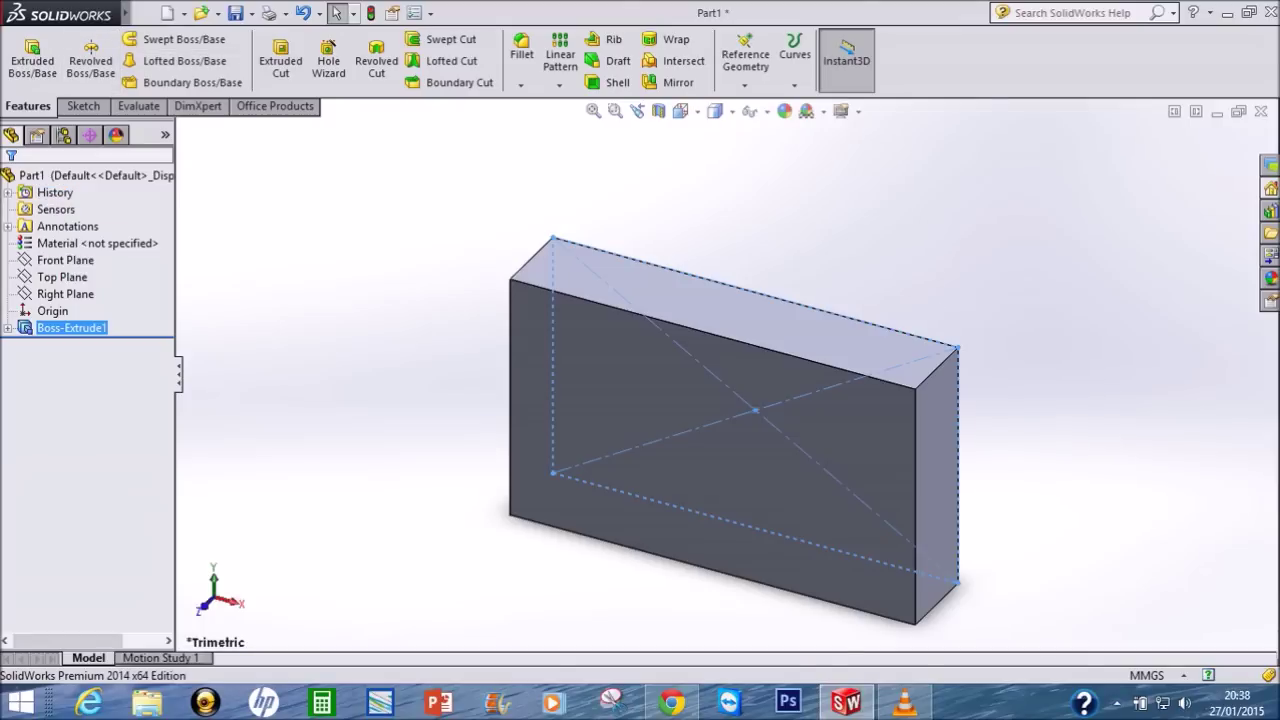
Step: View the block from the front and open a new sketch on its front face
click(681, 111)
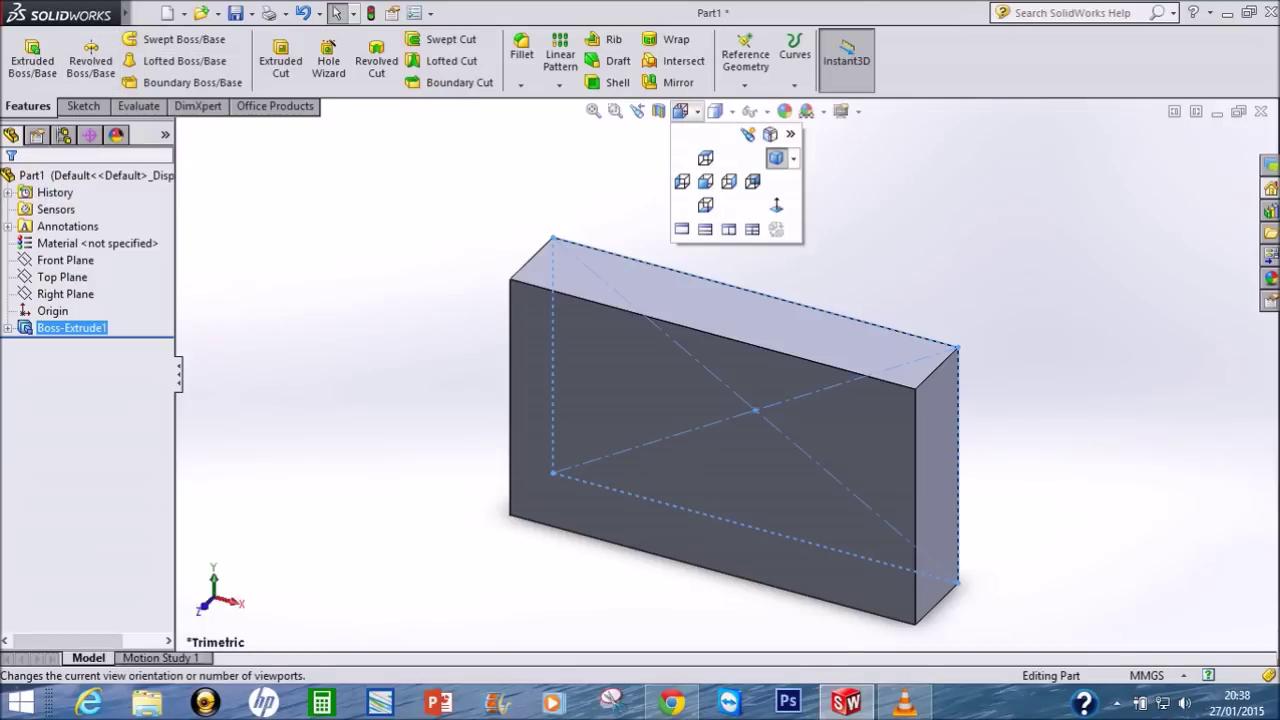
click(705, 181)
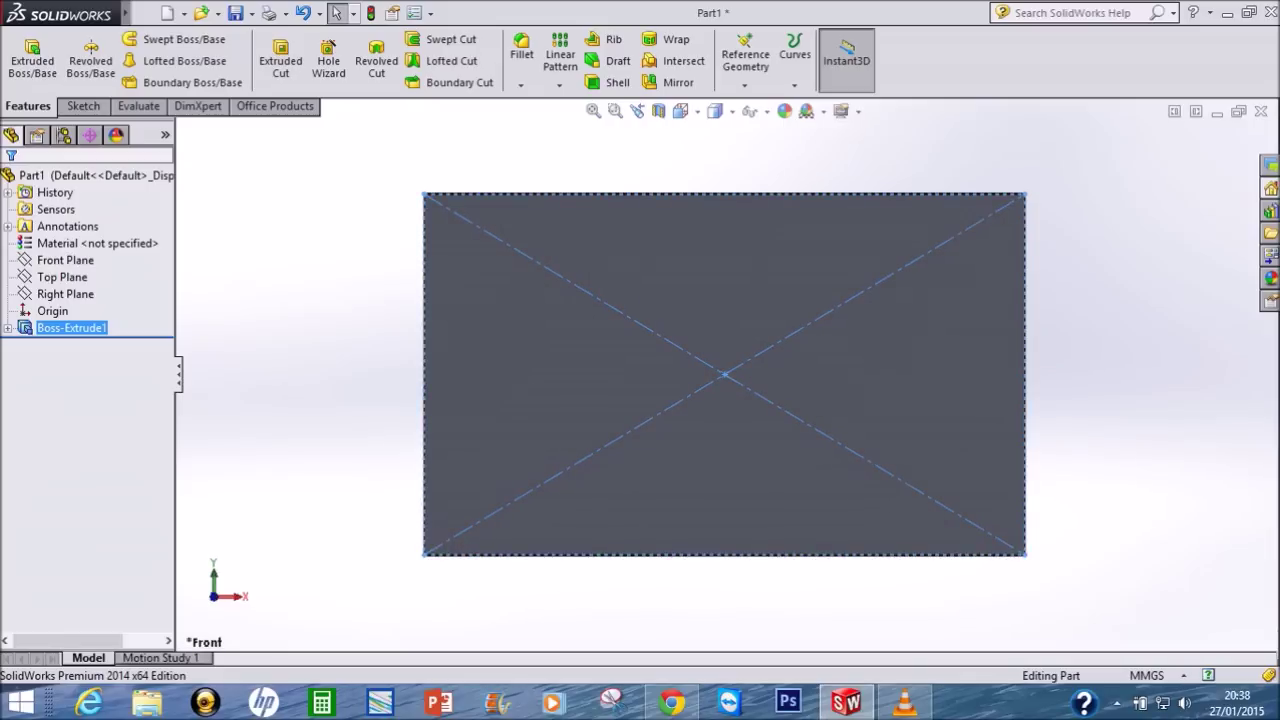
click(83, 106)
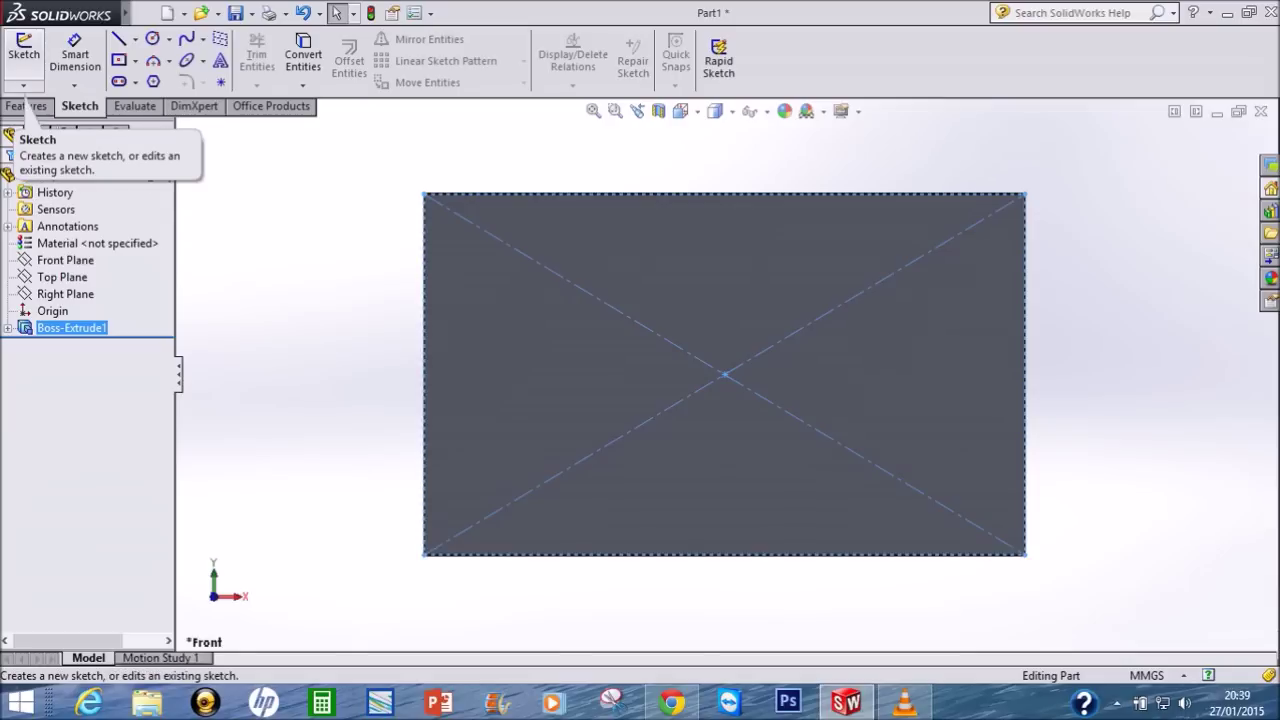
click(24, 50)
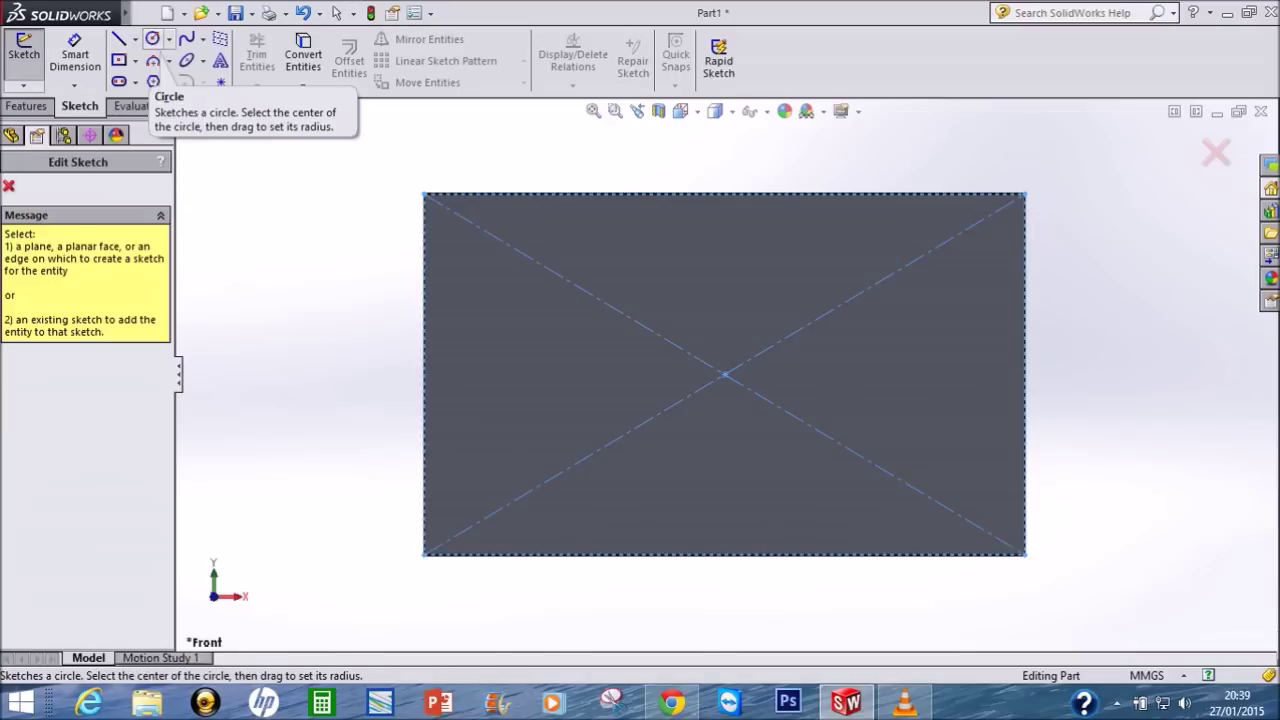
click(500, 260)
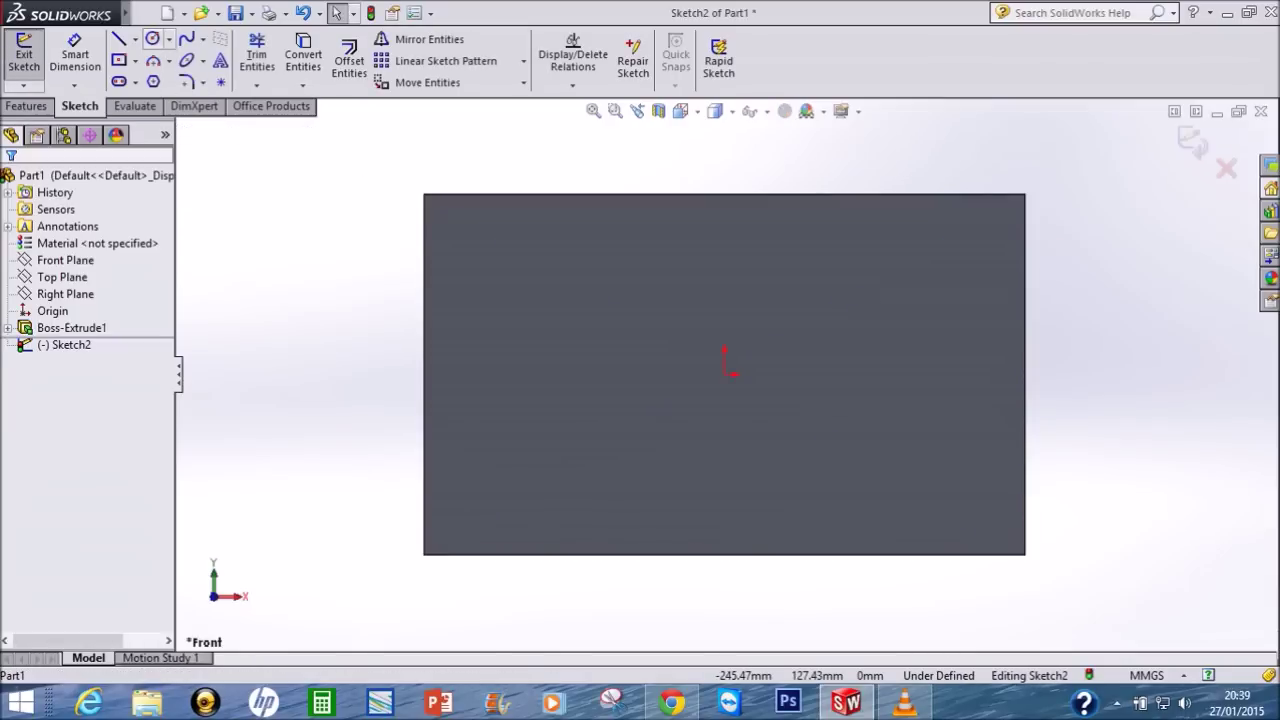
click(152, 38)
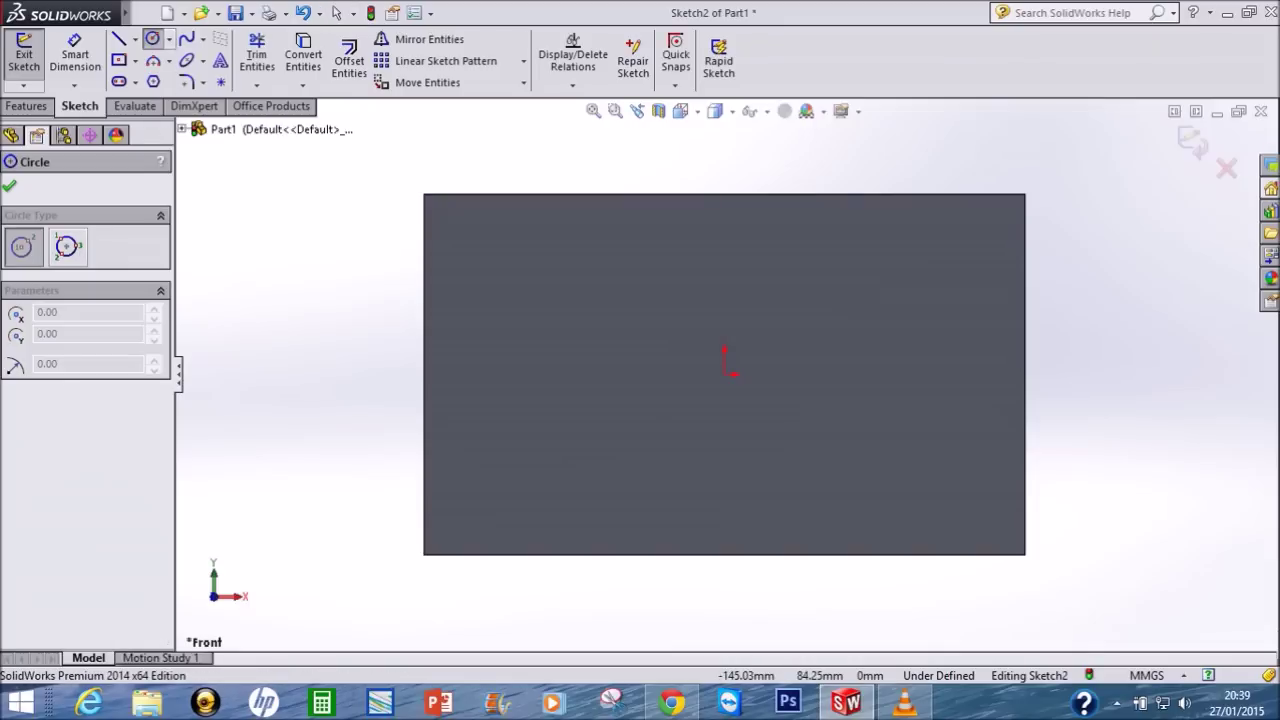
Step: Sketch four small circles along the plate's top edge, from the left corner to the right corner
click(433, 205)
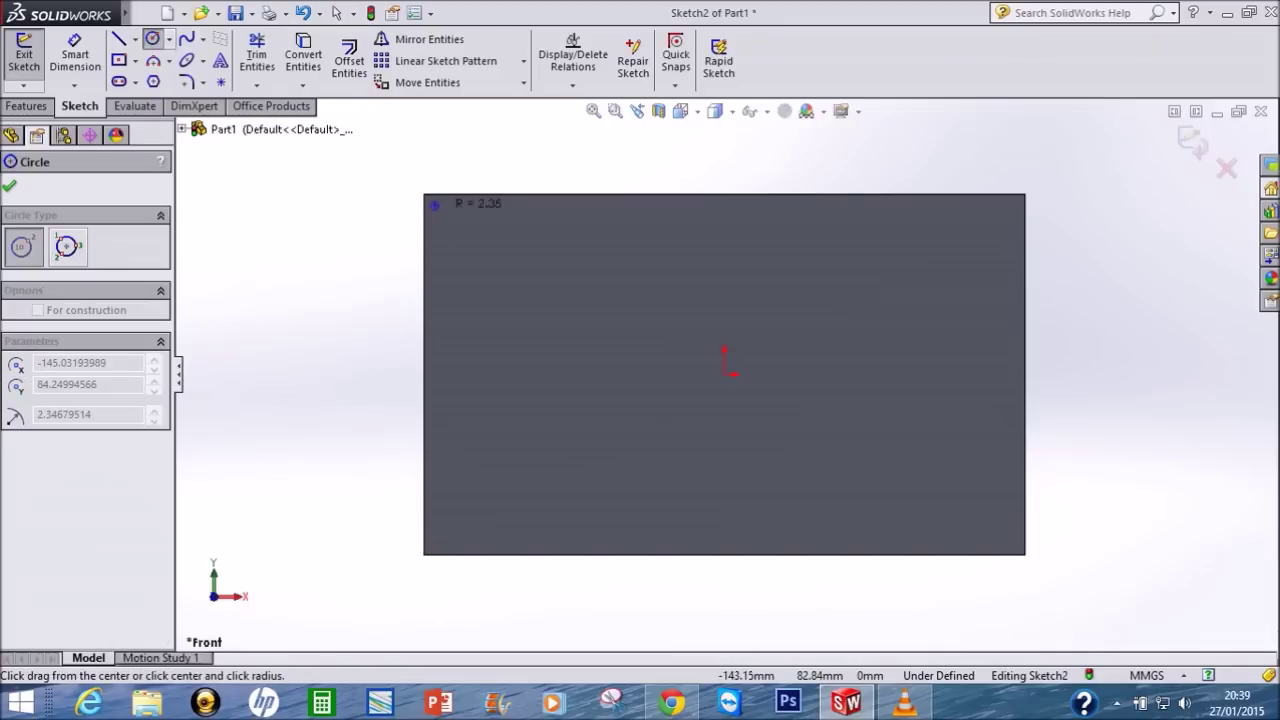
click(436, 205)
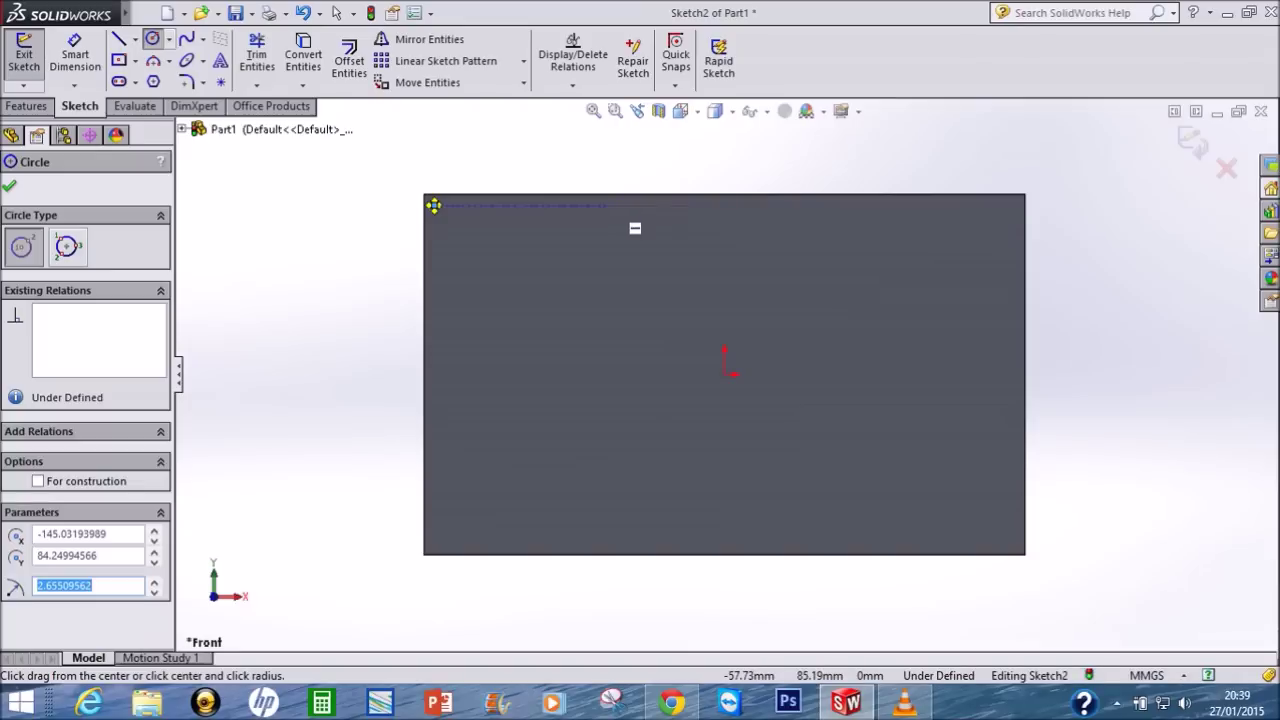
click(608, 205)
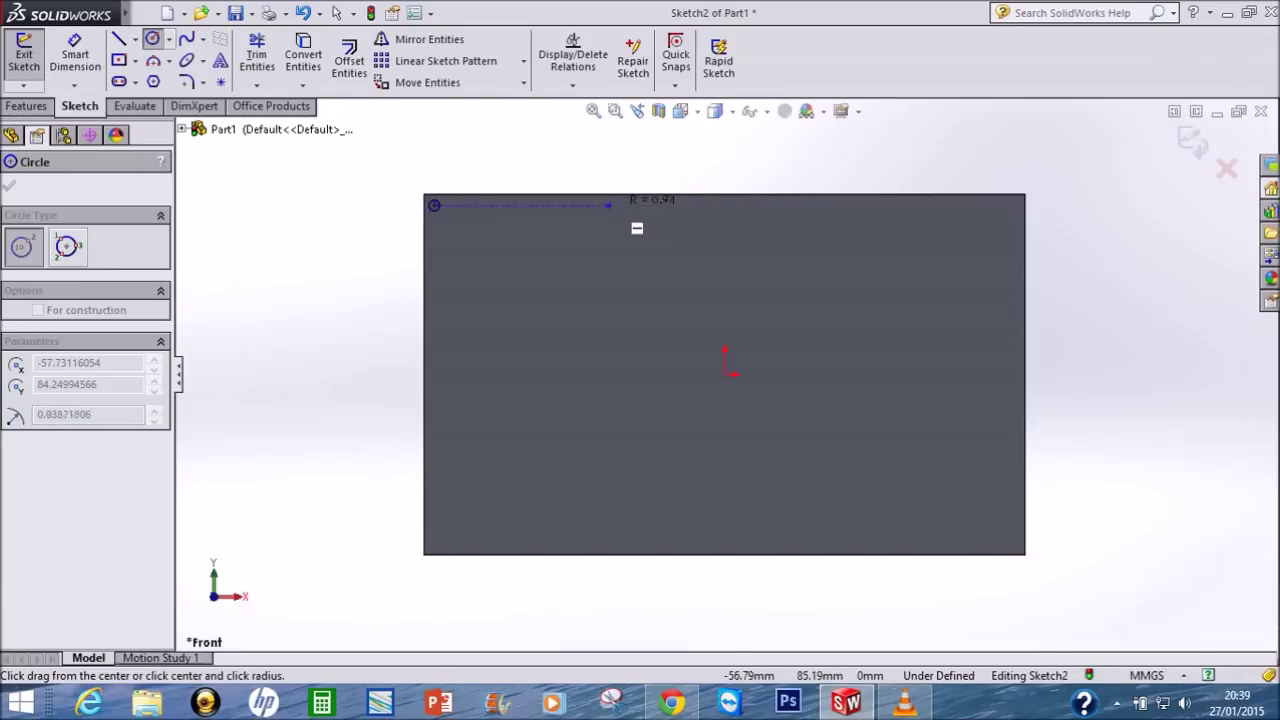
click(640, 228)
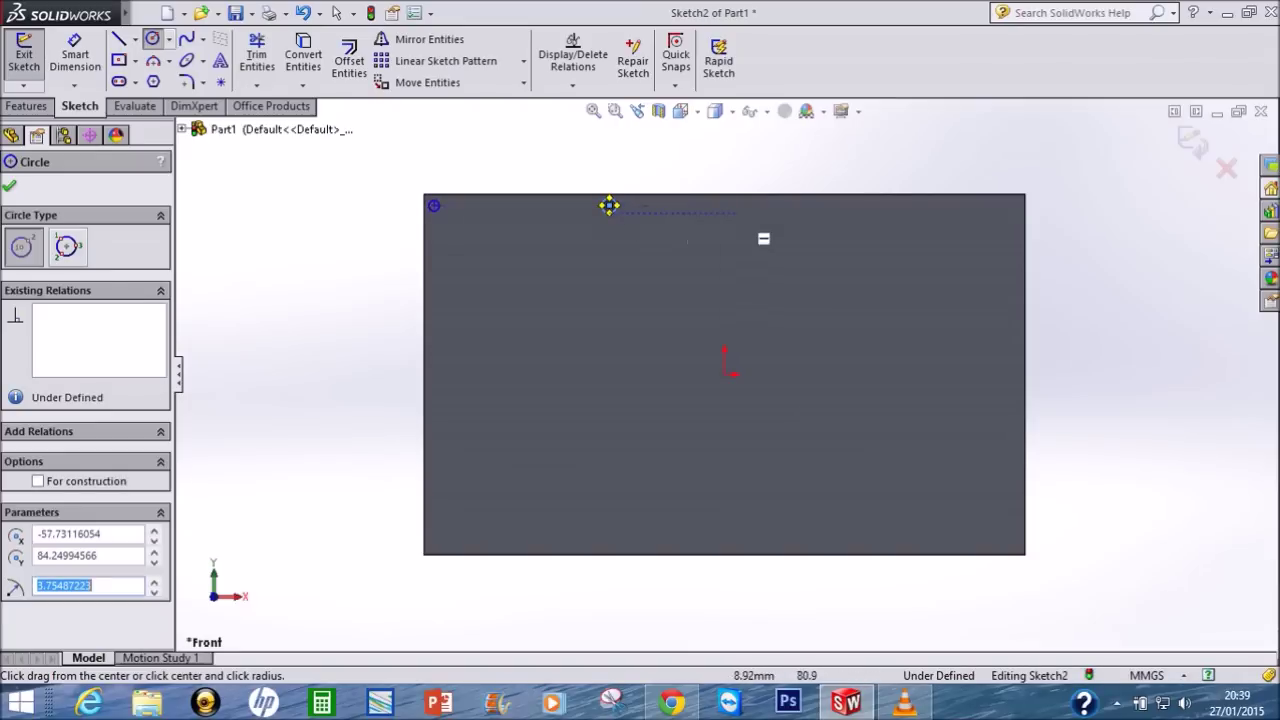
click(799, 205)
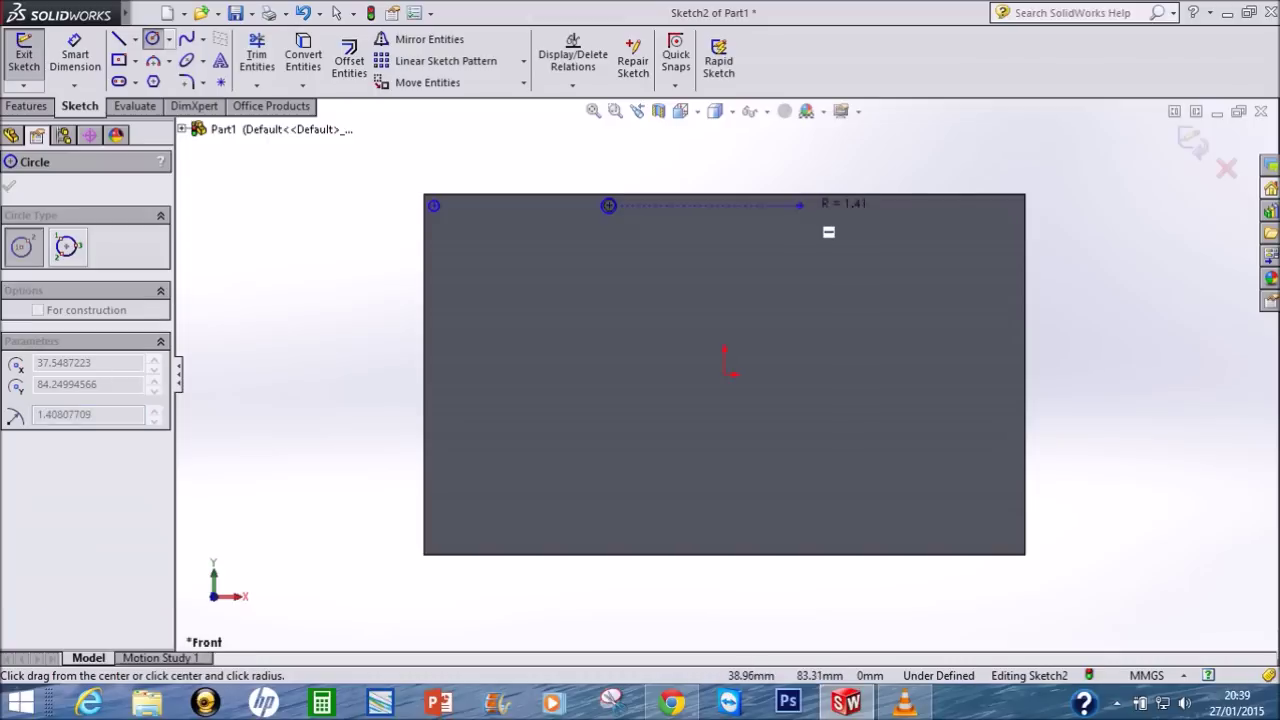
click(818, 222)
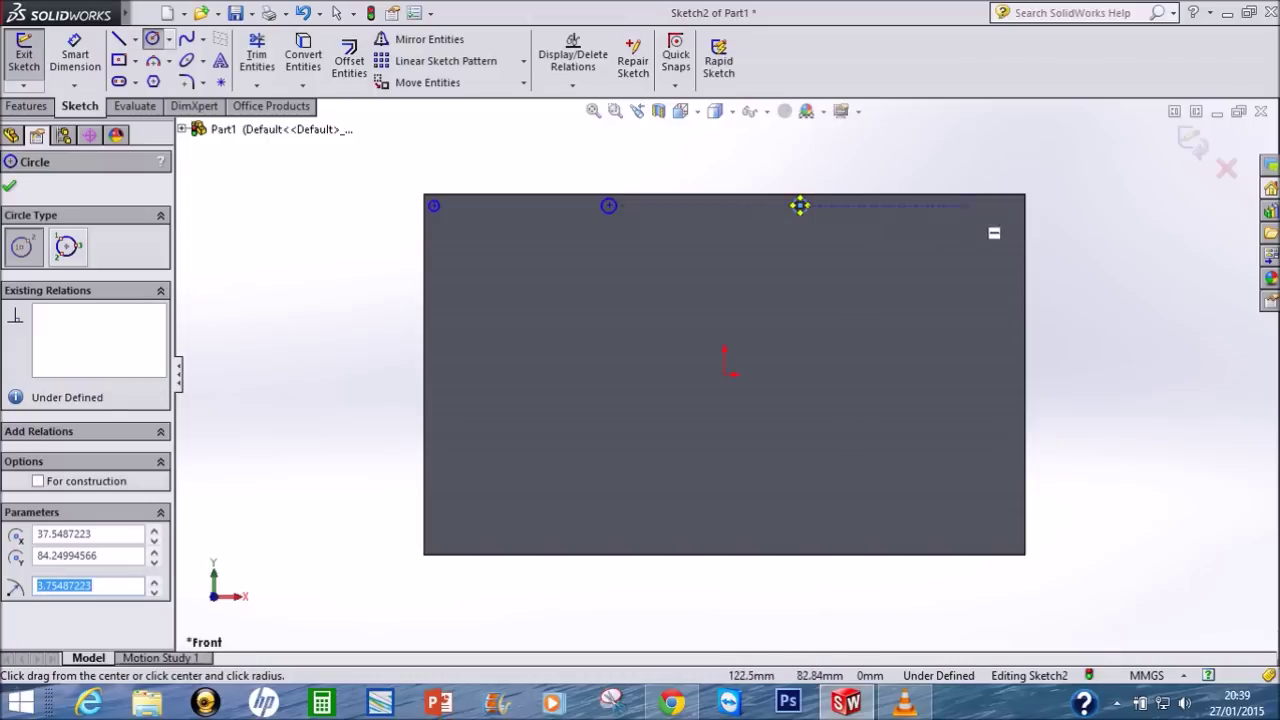
click(1008, 205)
click(1035, 258)
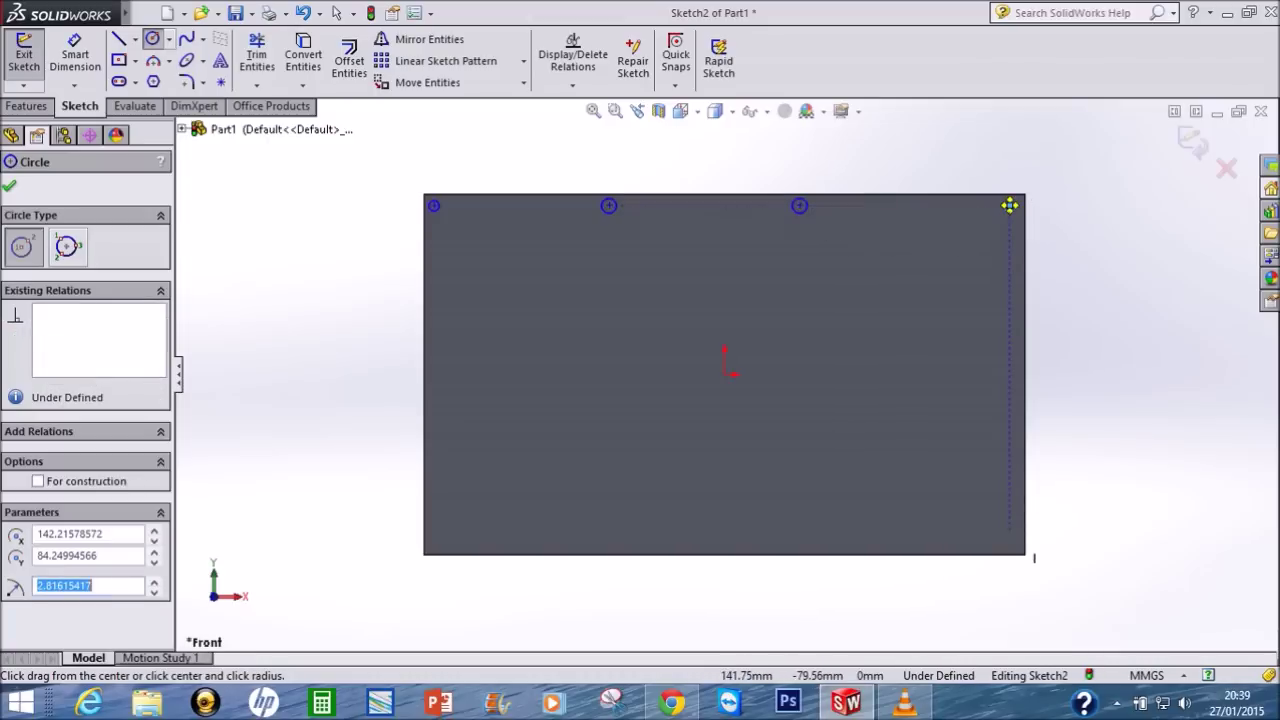
Step: Sketch four matching circles along the bottom edge, from the right corner to the left corner
click(1010, 540)
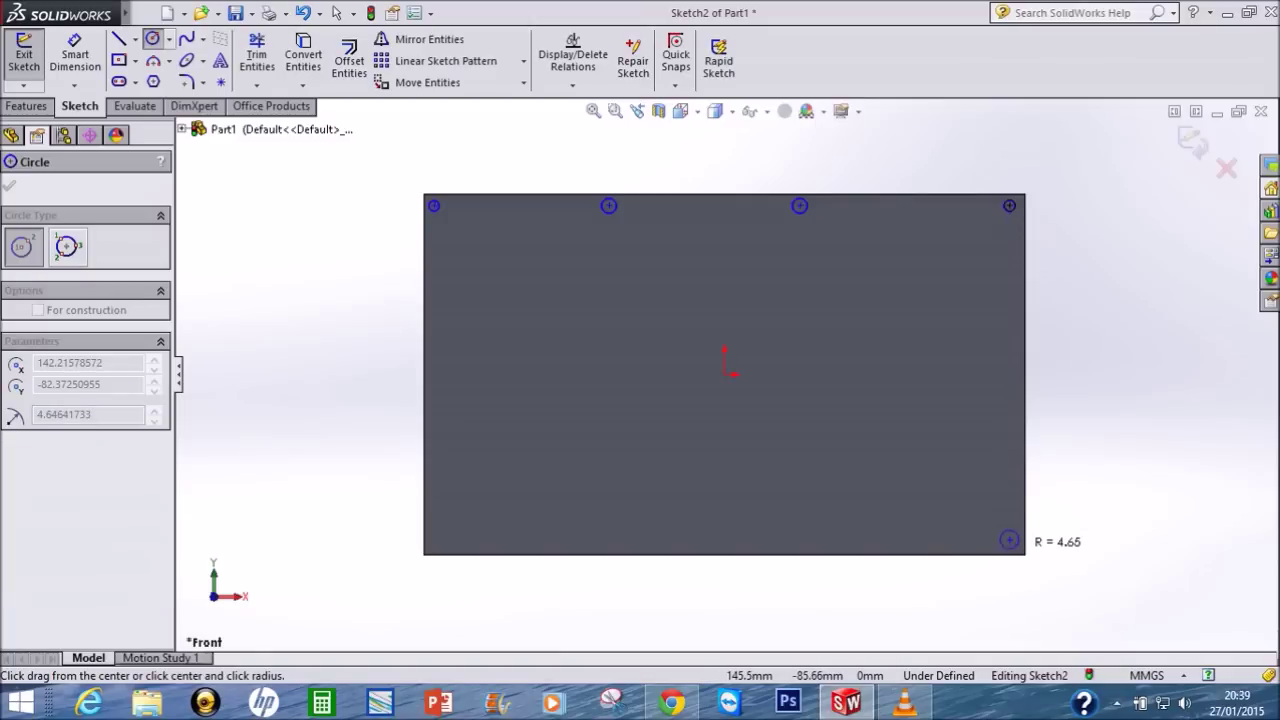
click(1040, 569)
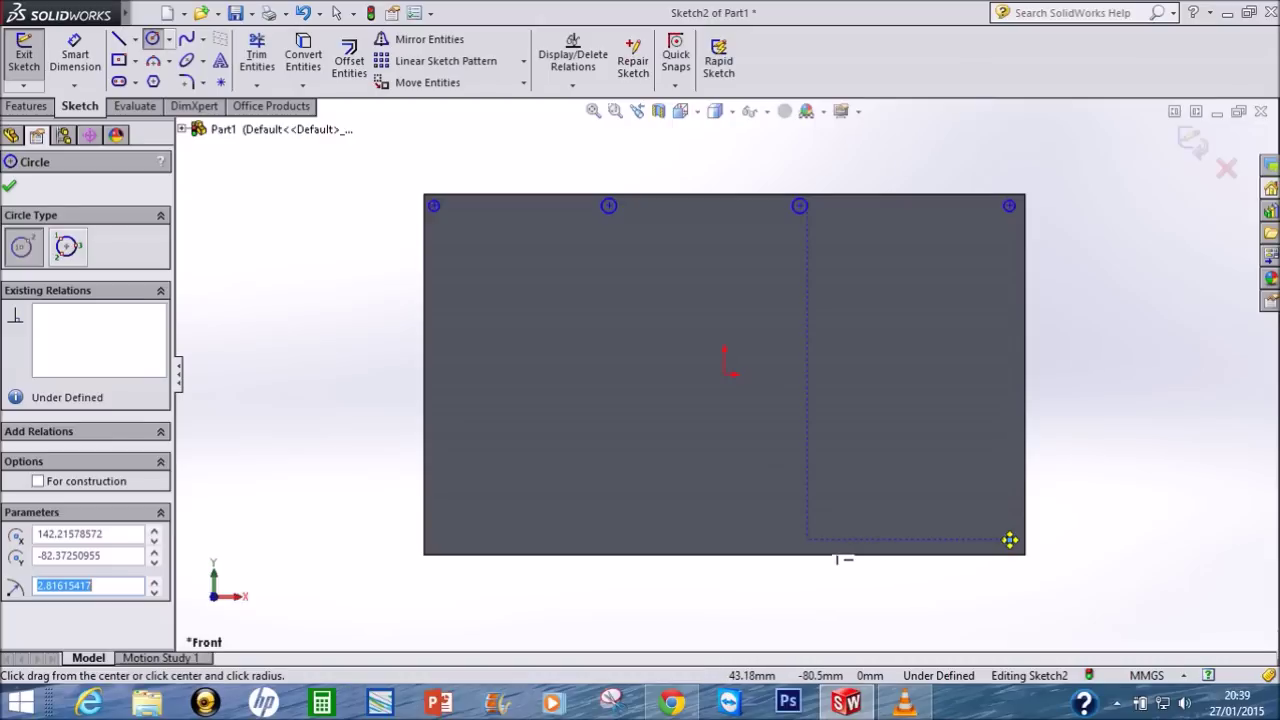
click(810, 541)
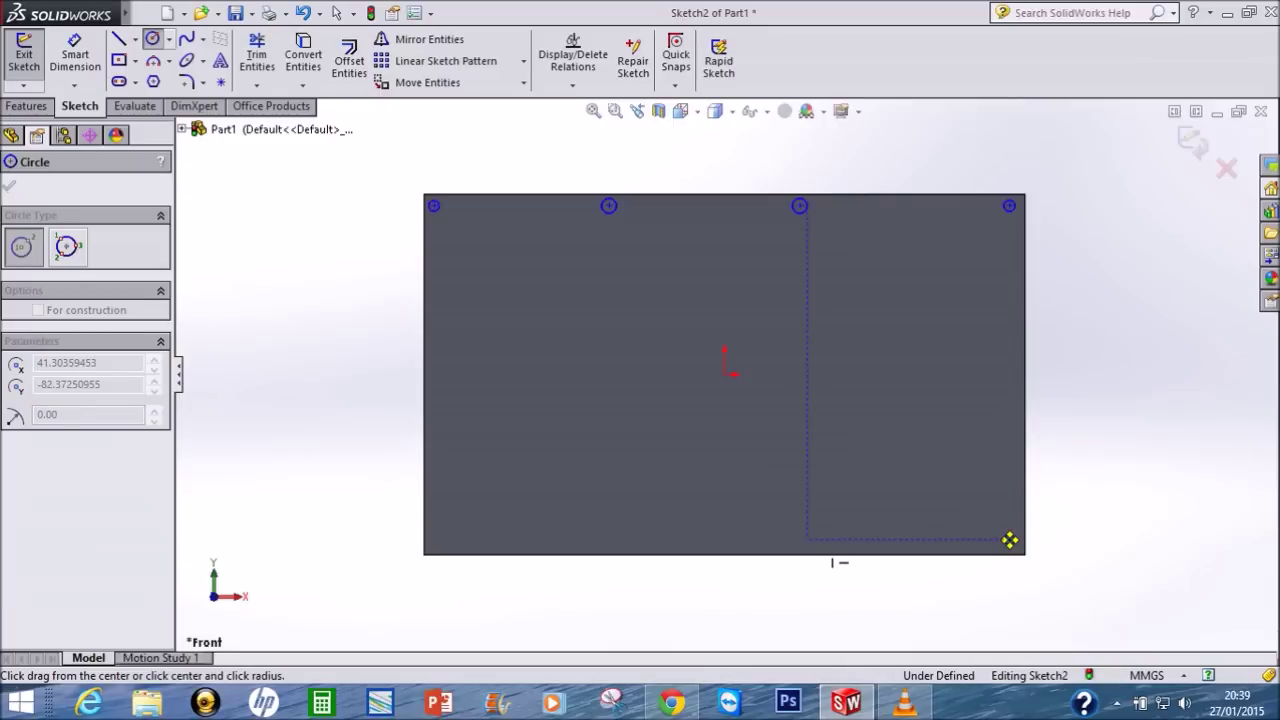
click(814, 540)
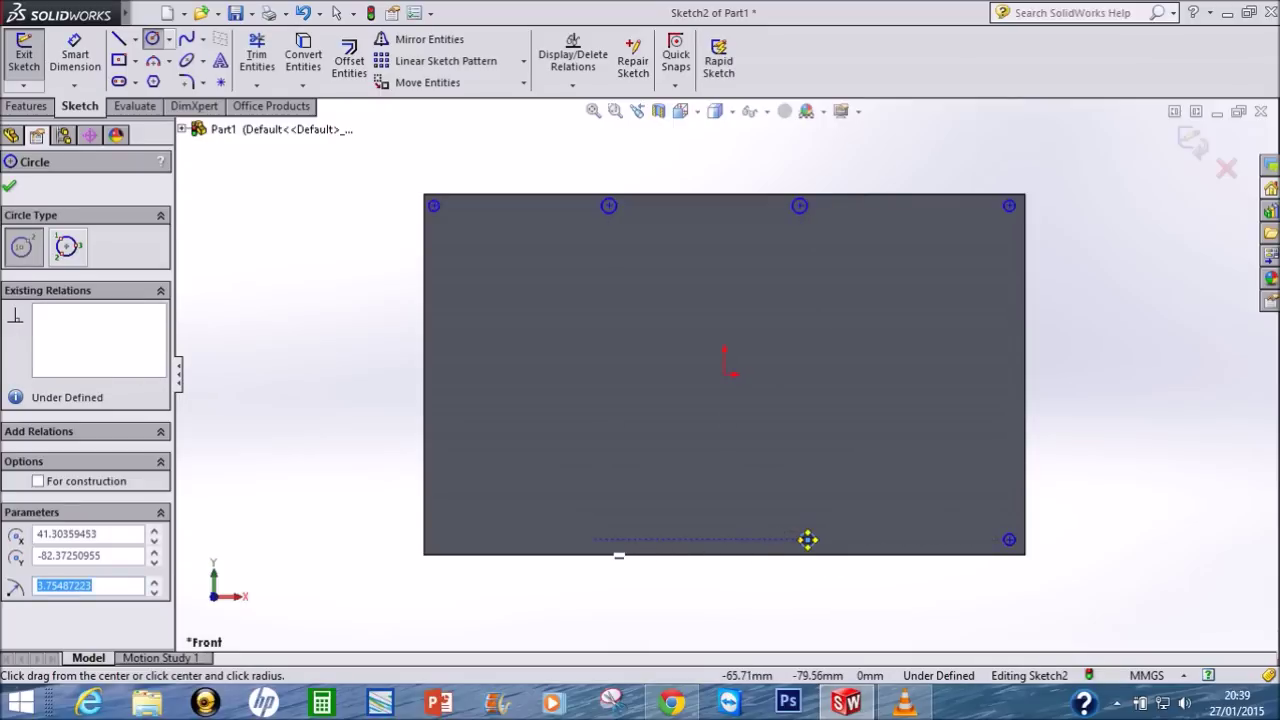
click(808, 540)
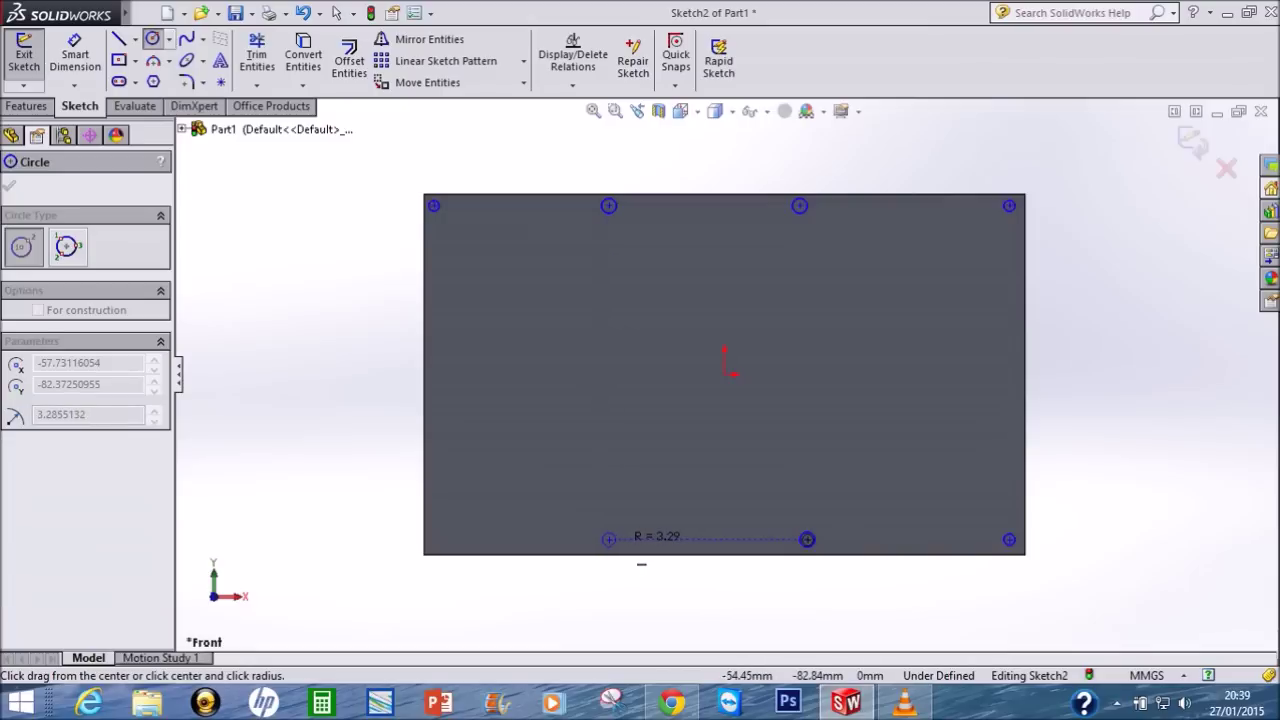
click(640, 562)
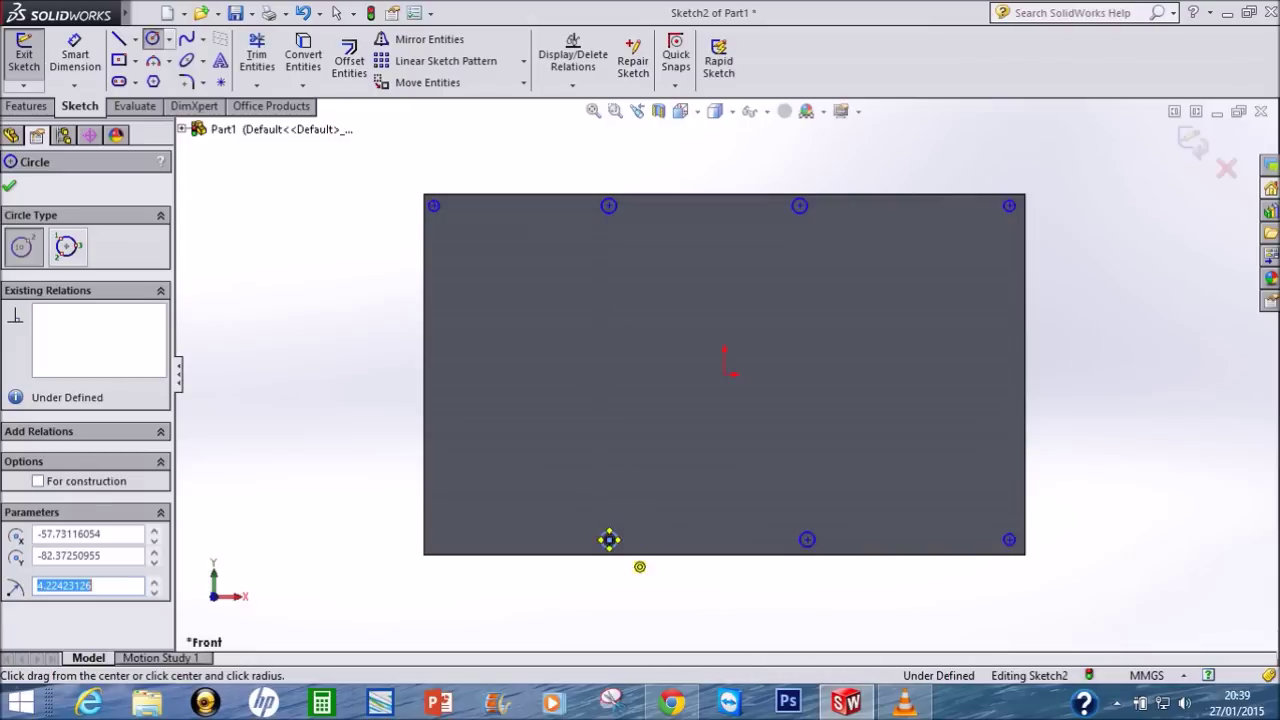
click(467, 571)
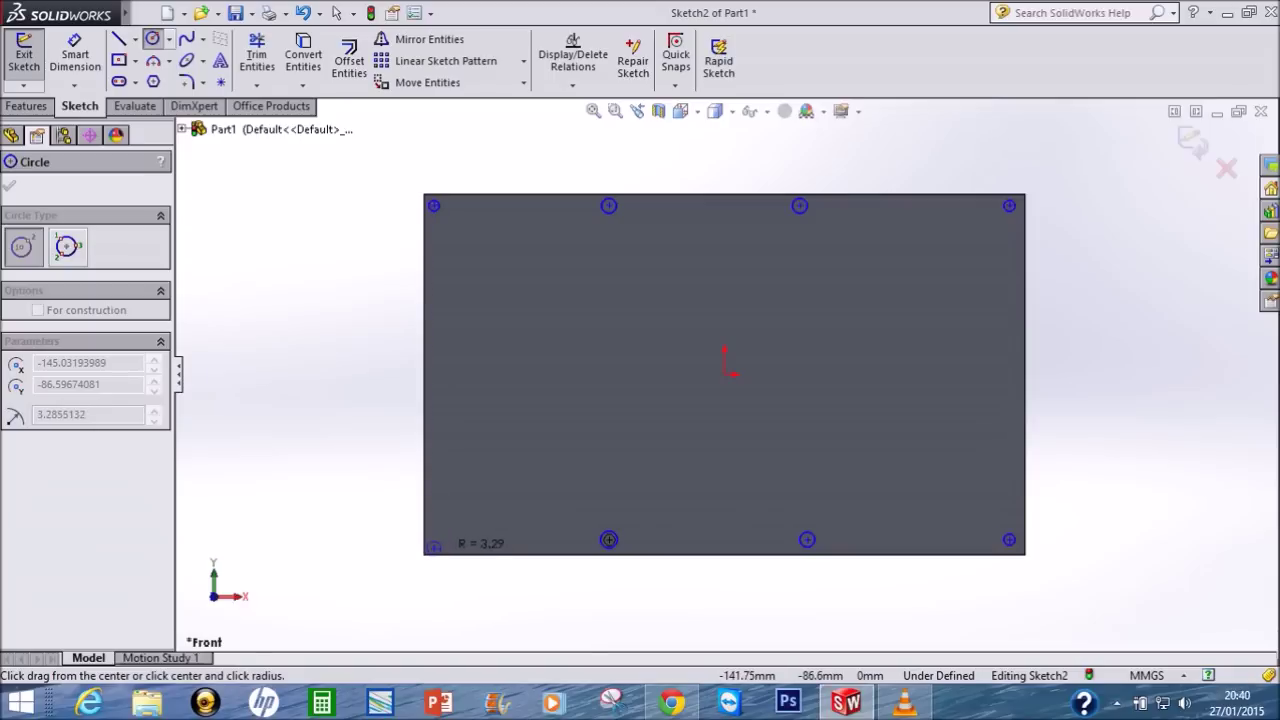
click(465, 568)
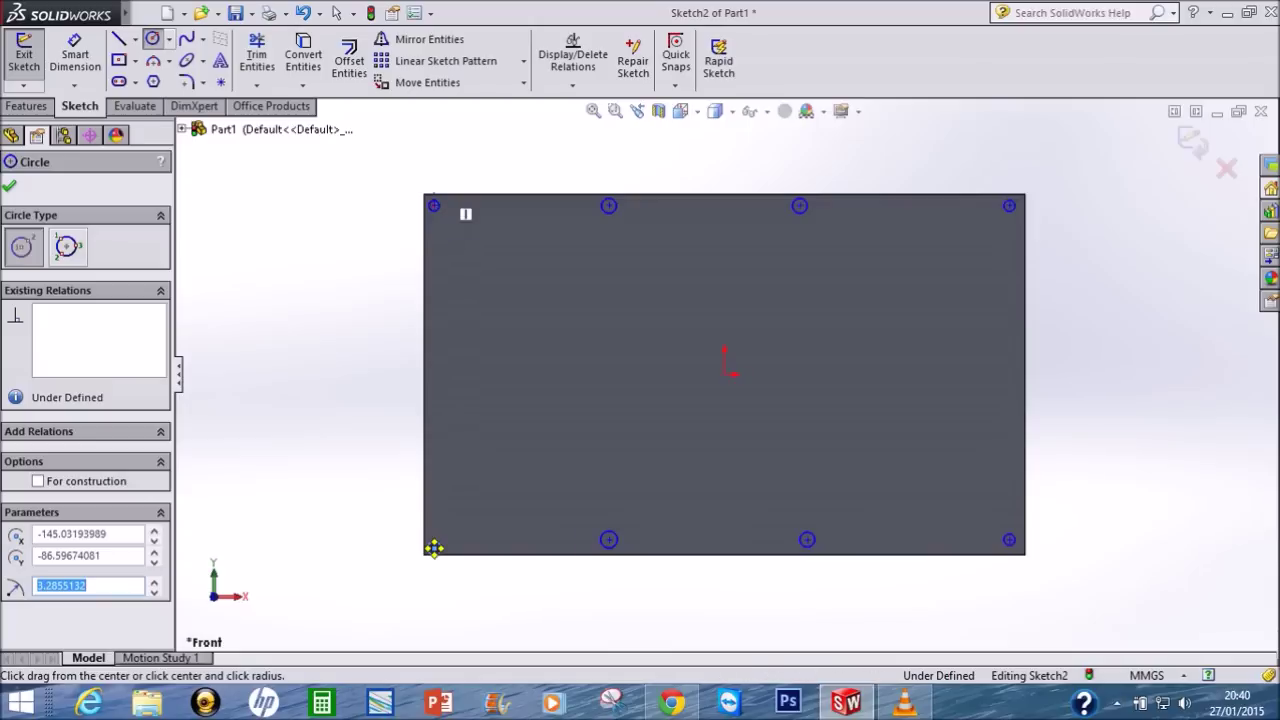
click(75, 55)
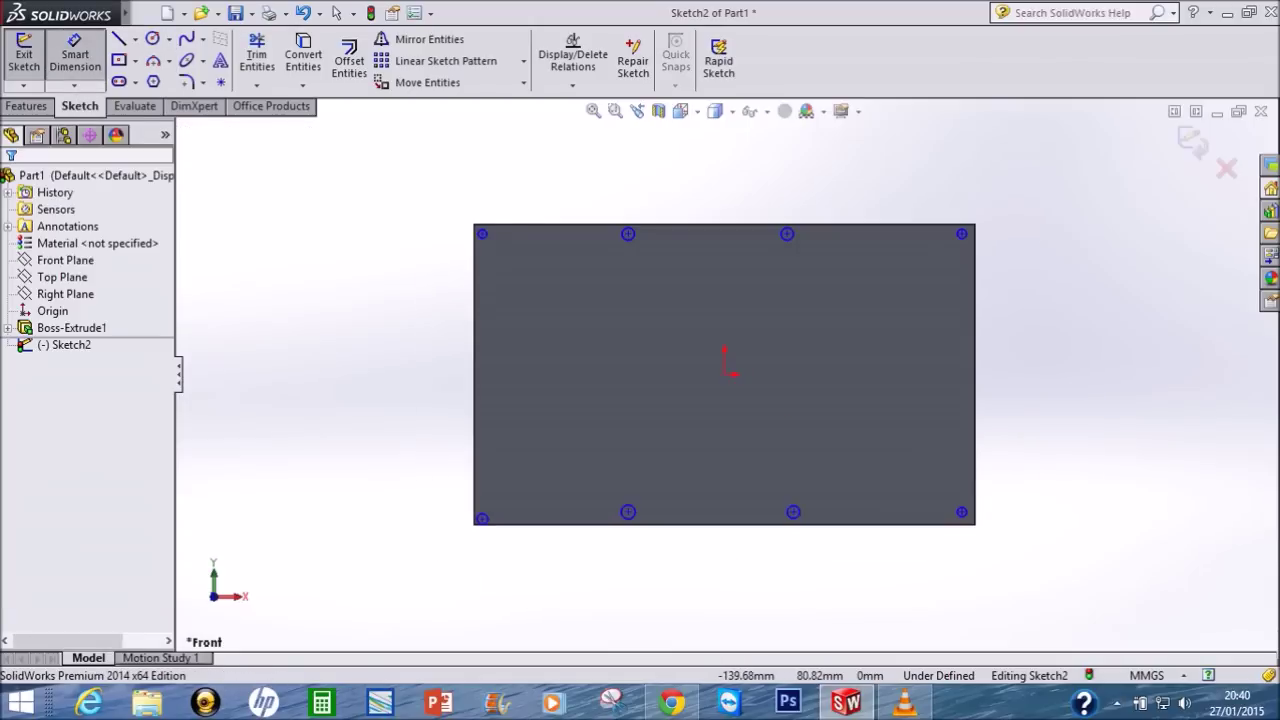
Step: Make the top-left circle Ø5 with its centre 5 mm below the top edge
scroll(350, 160, down, 2)
scroll(350, 160, down, 1)
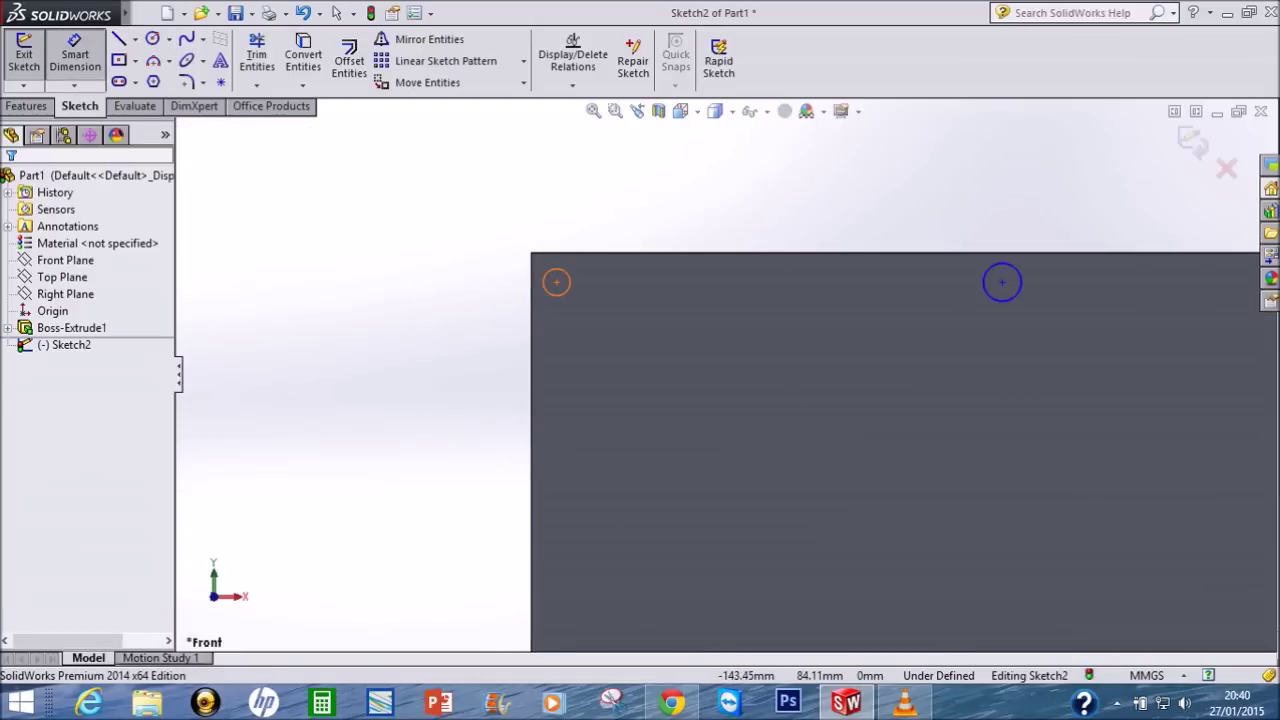
click(556, 282)
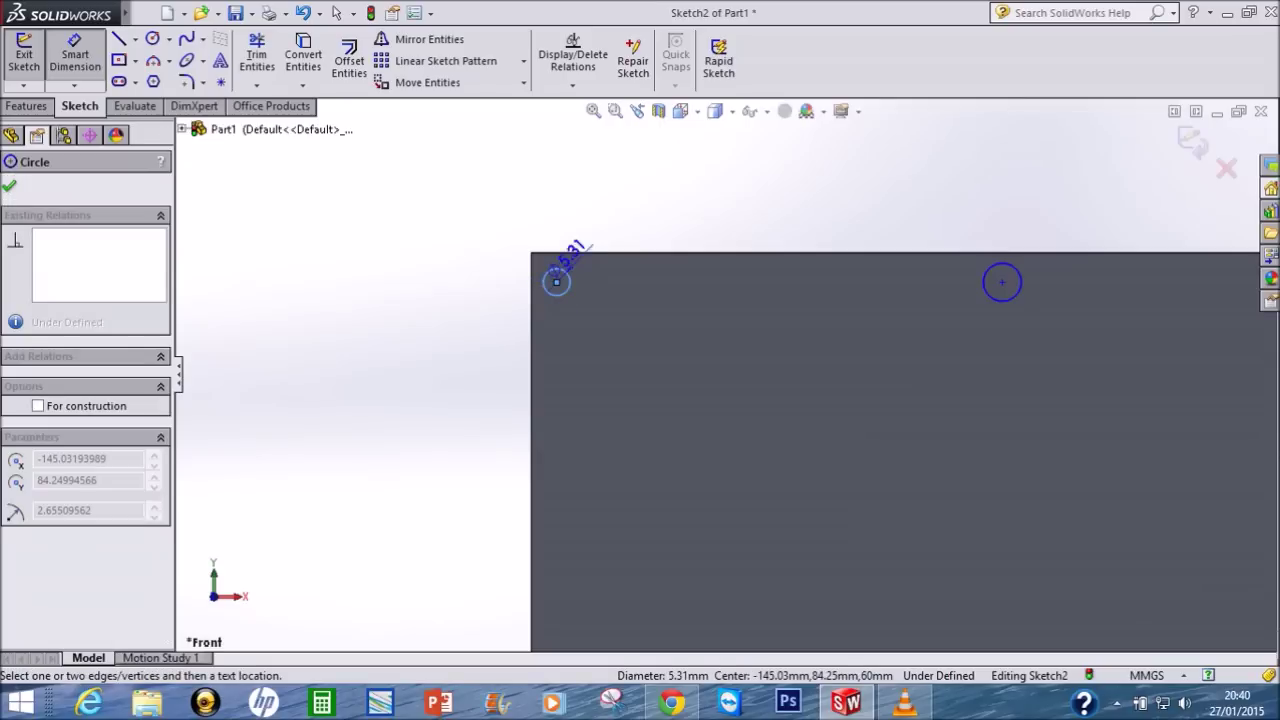
click(565, 222)
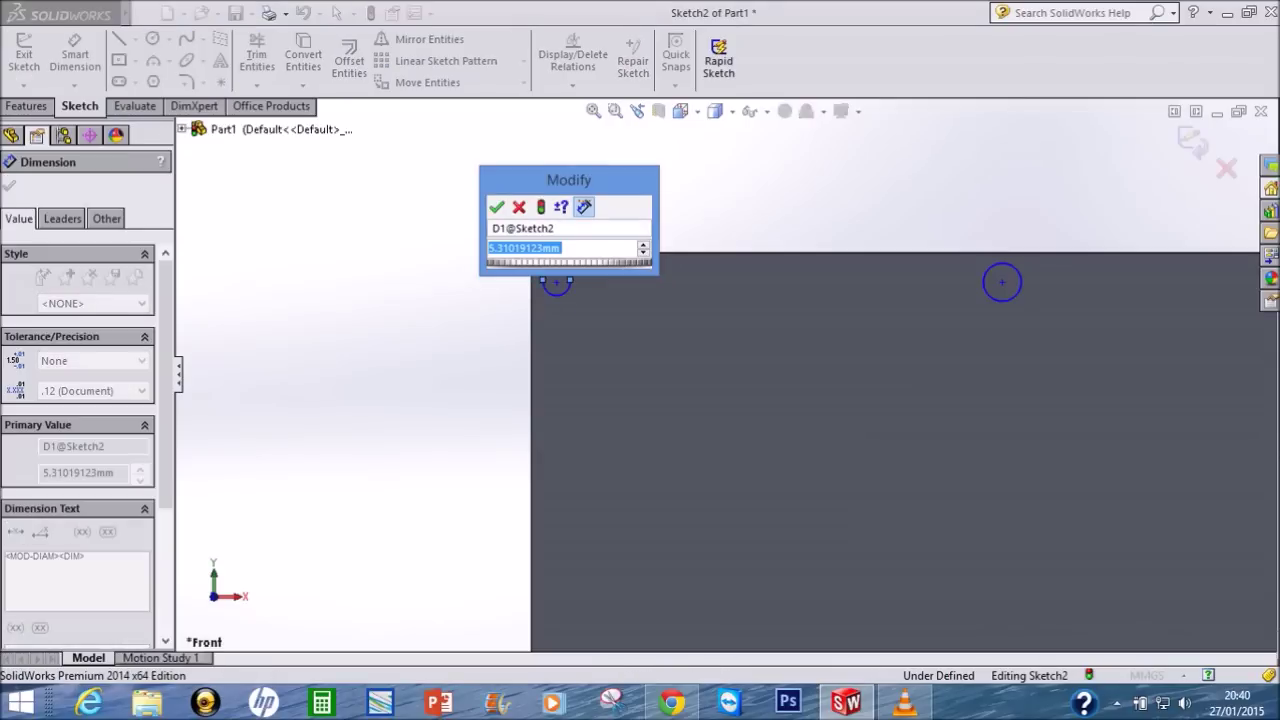
text(5)
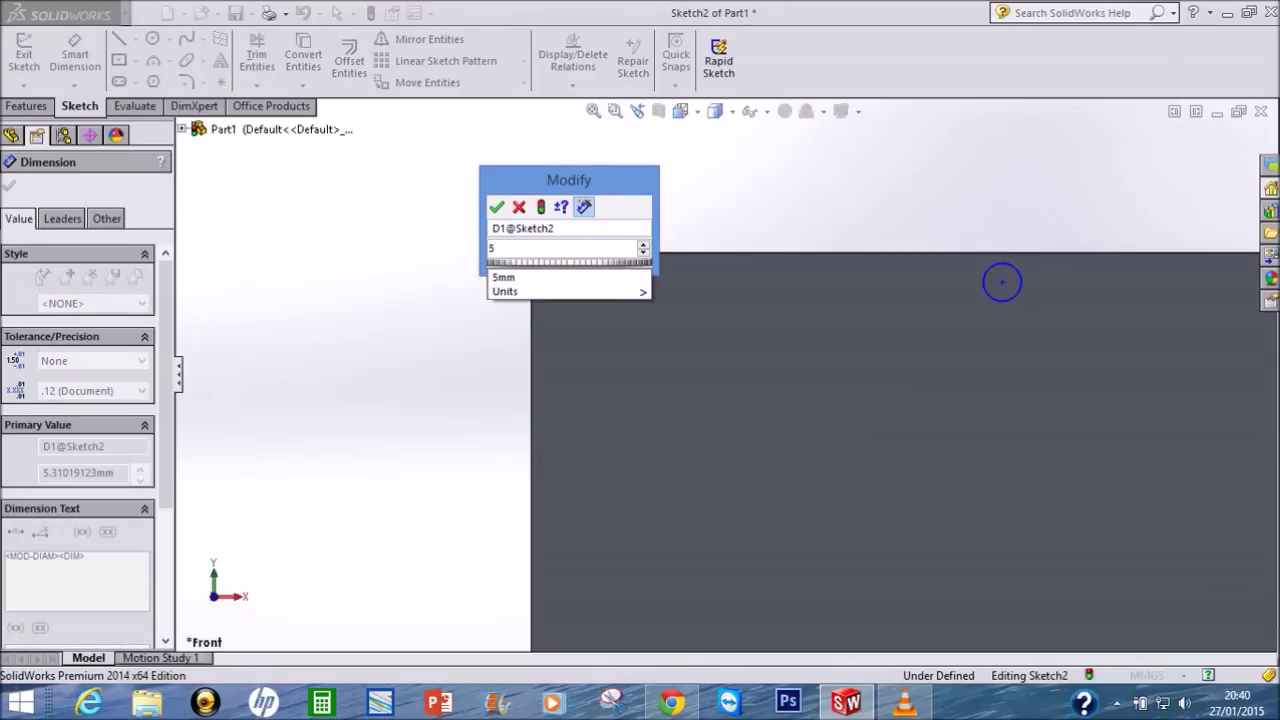
key(Return)
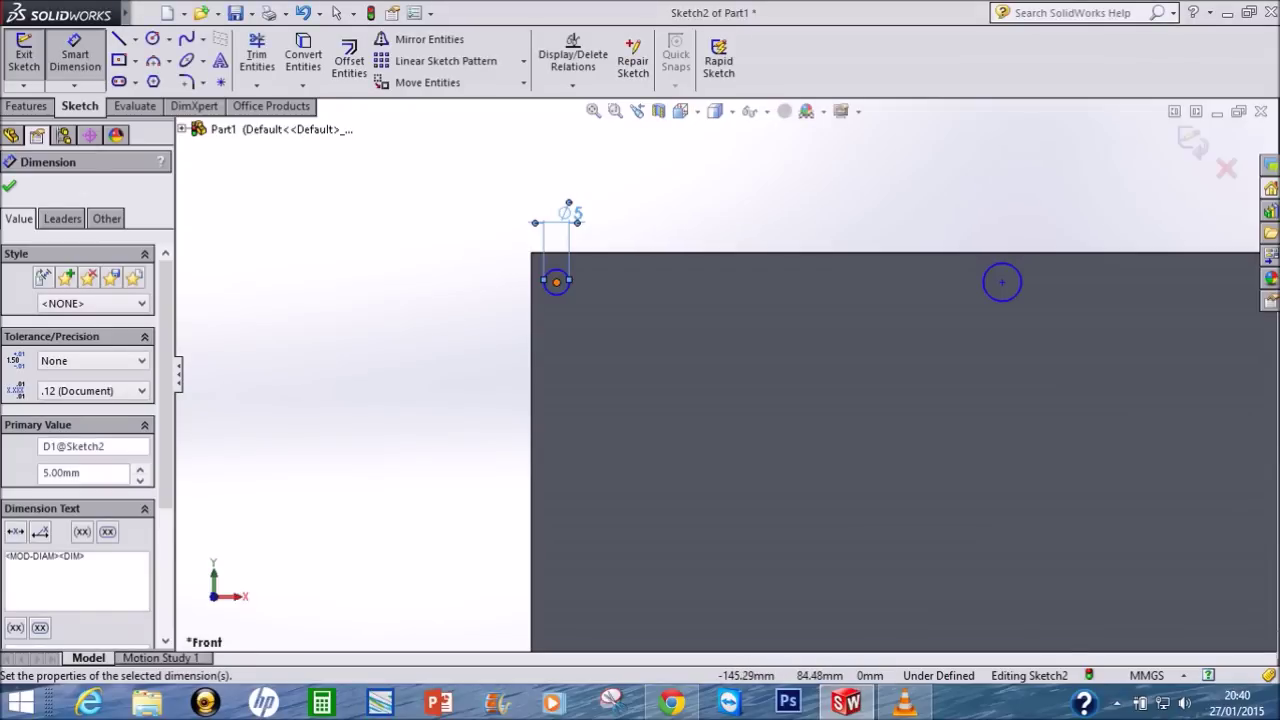
click(556, 281)
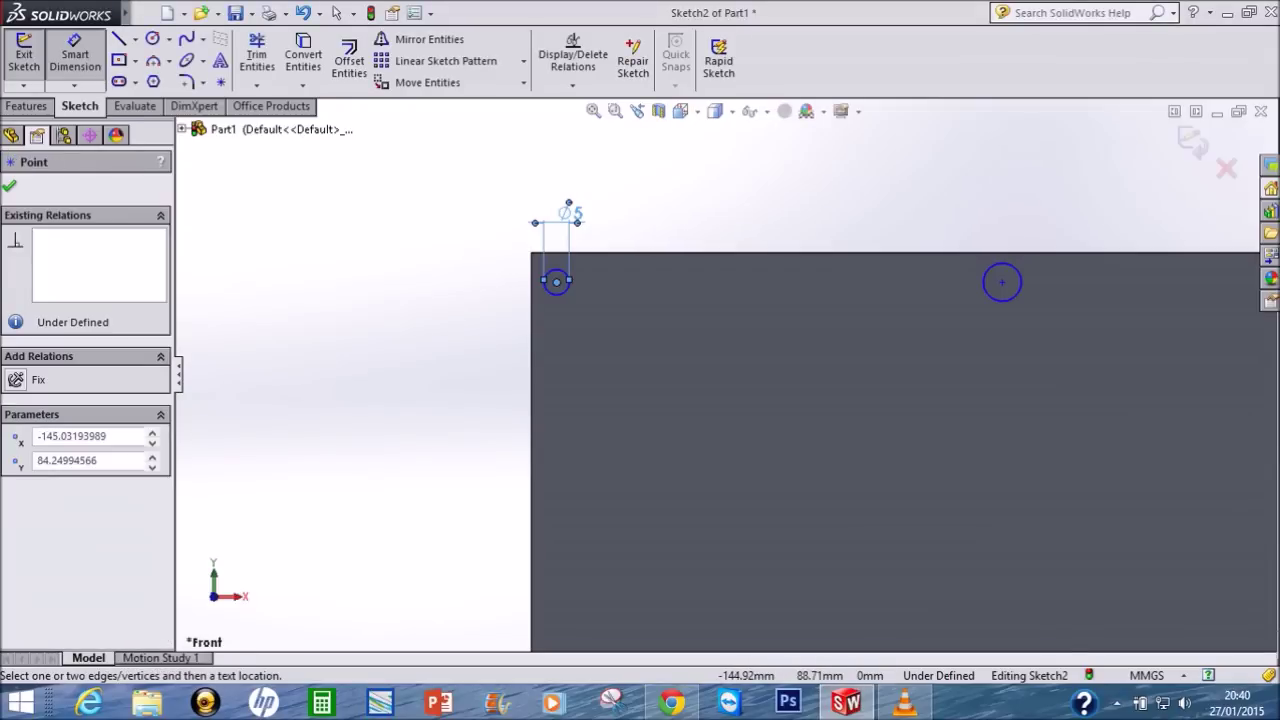
click(548, 254)
click(488, 245)
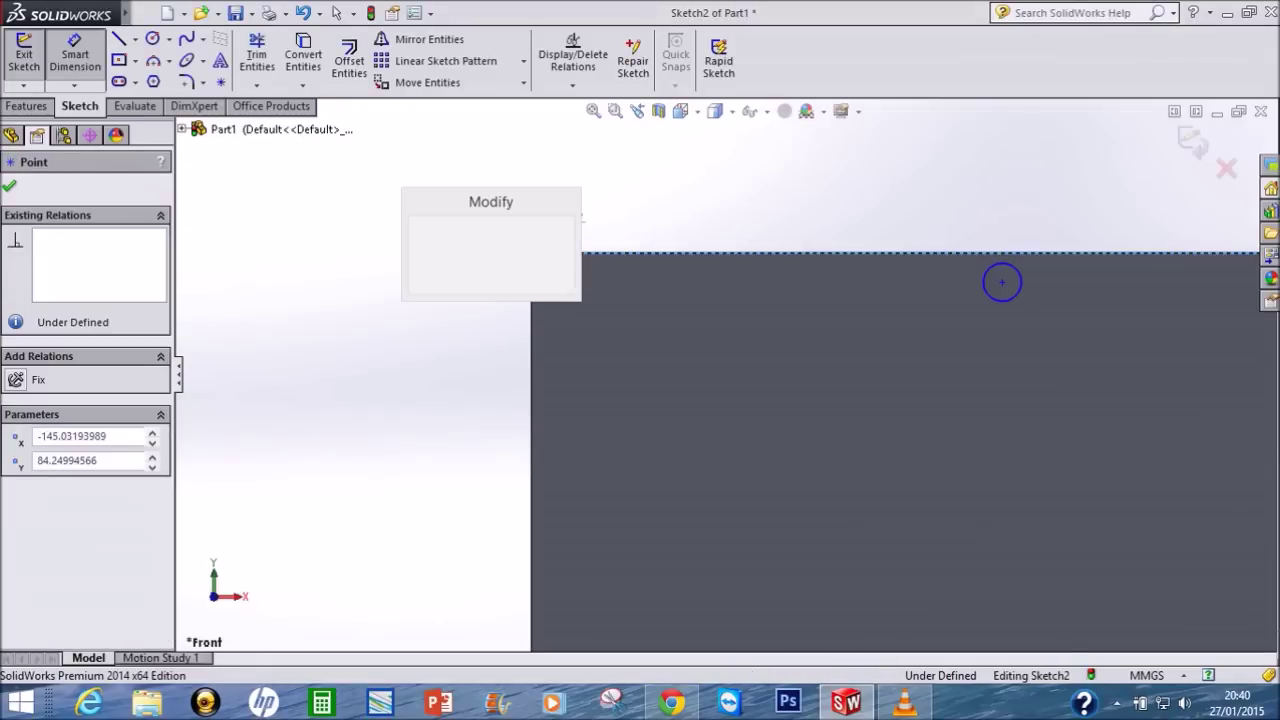
text(5)
key(Return)
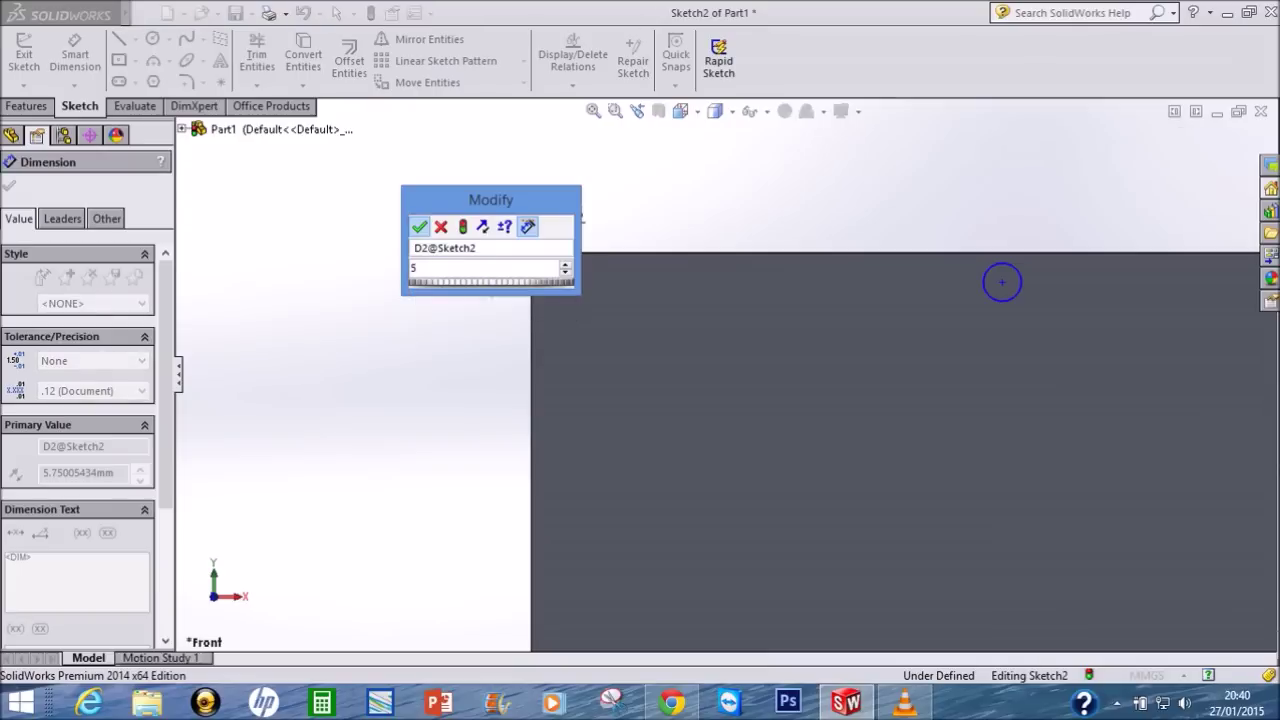
key(Return)
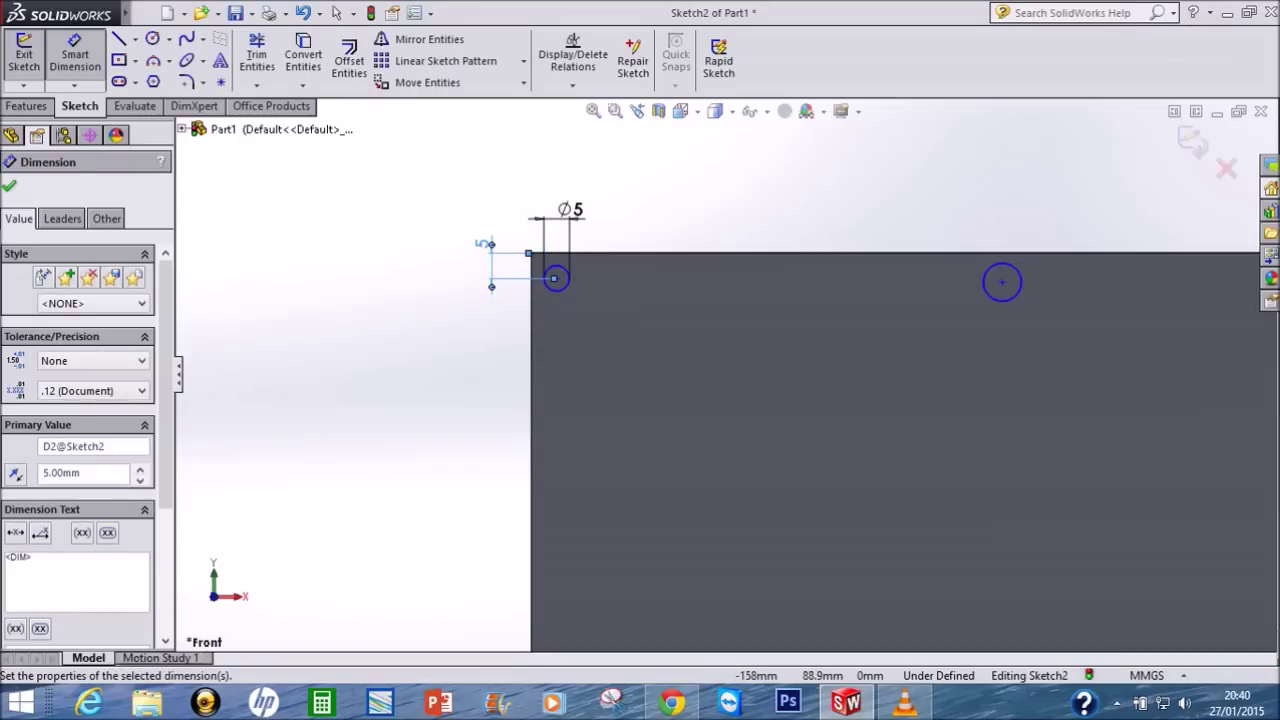
Step: Give the next top circle Ø5 and a 5 mm distance from the top edge
scroll(327, 205, down, 1)
scroll(722, 372, up, 3)
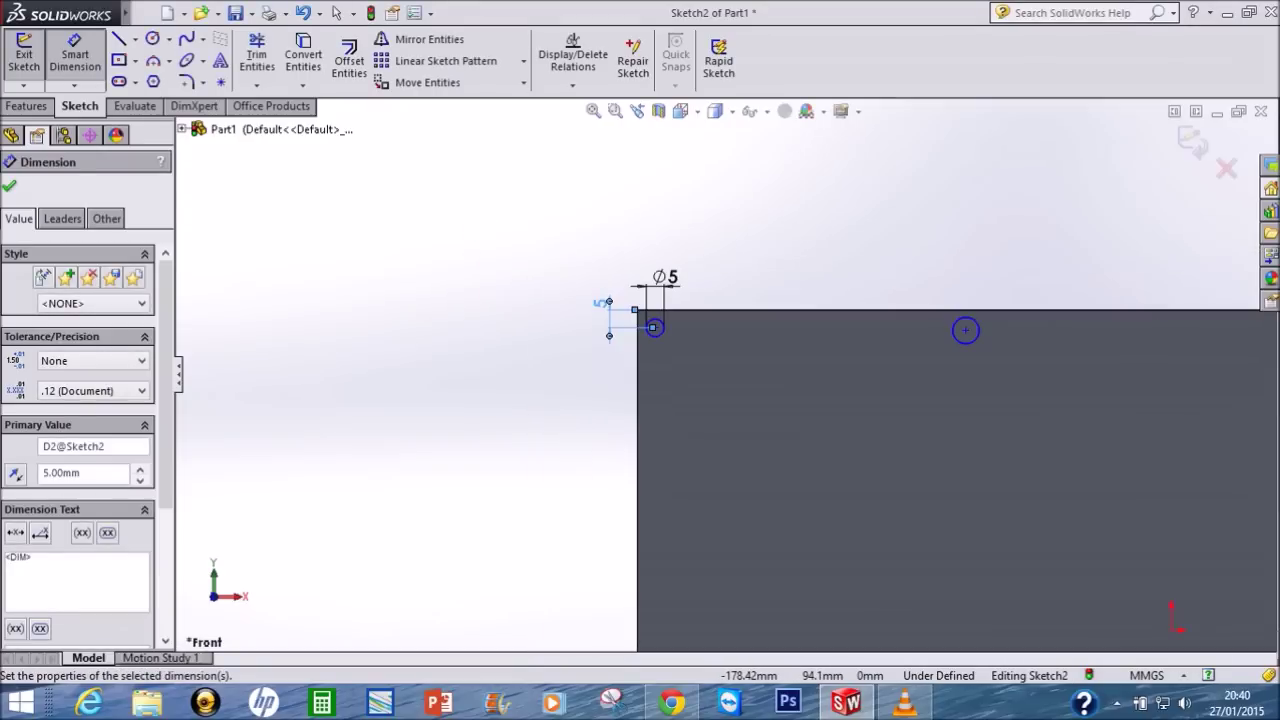
click(965, 330)
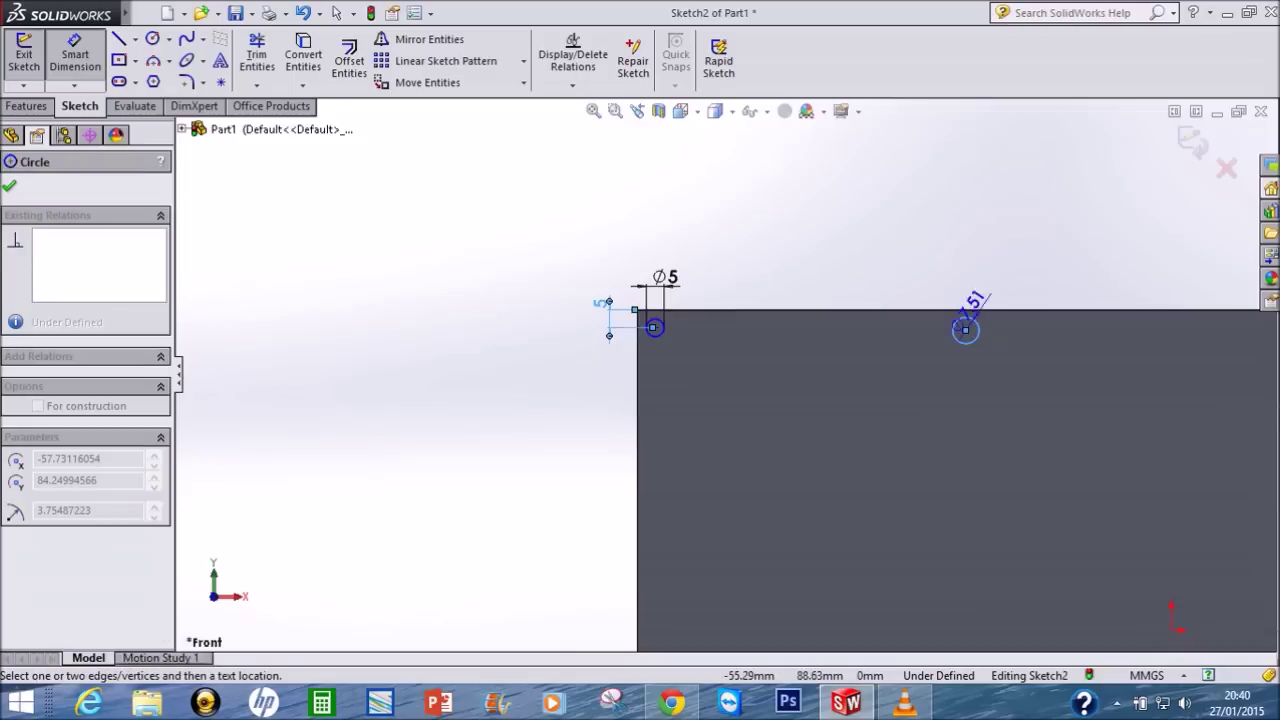
click(965, 272)
text(5)
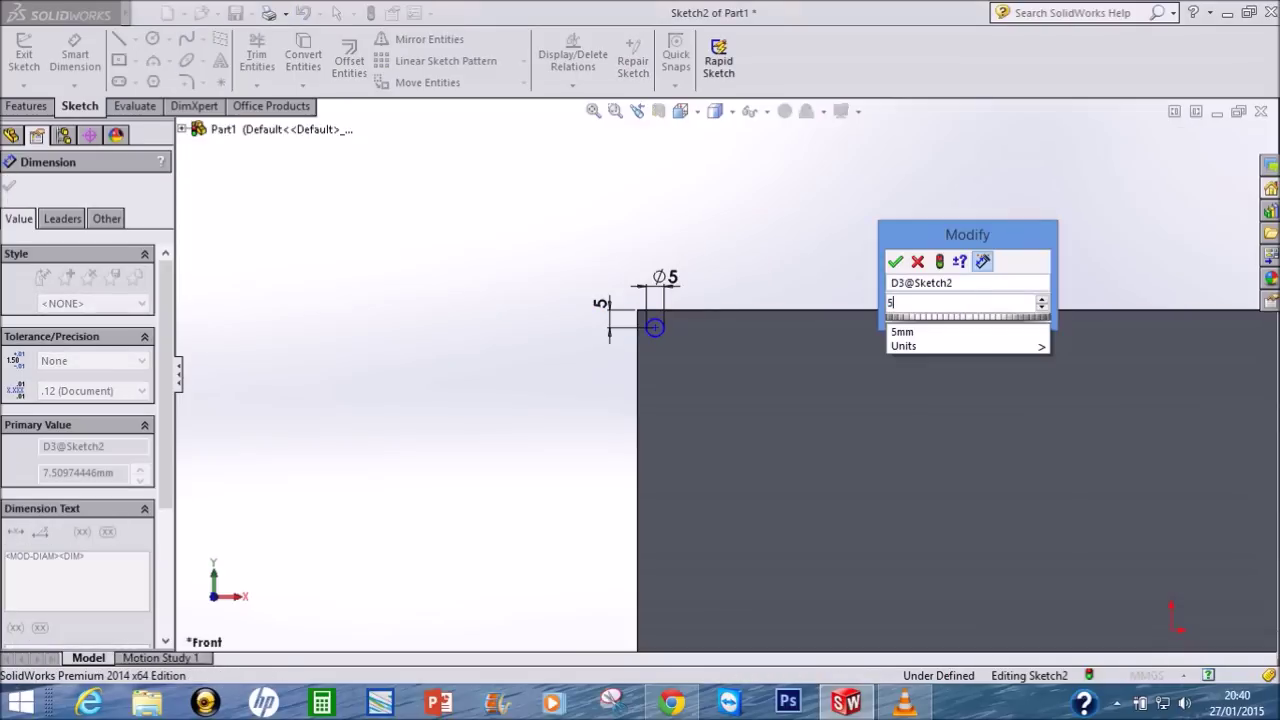
key(Return)
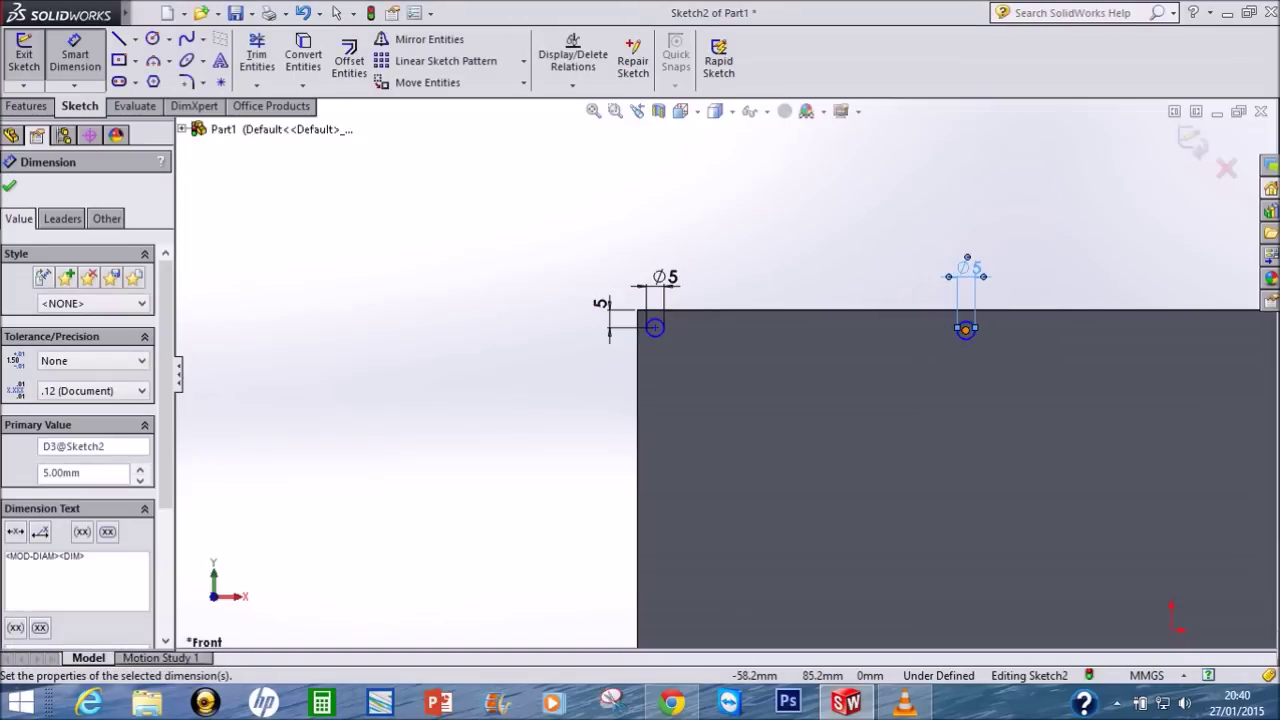
click(965, 328)
click(1171, 309)
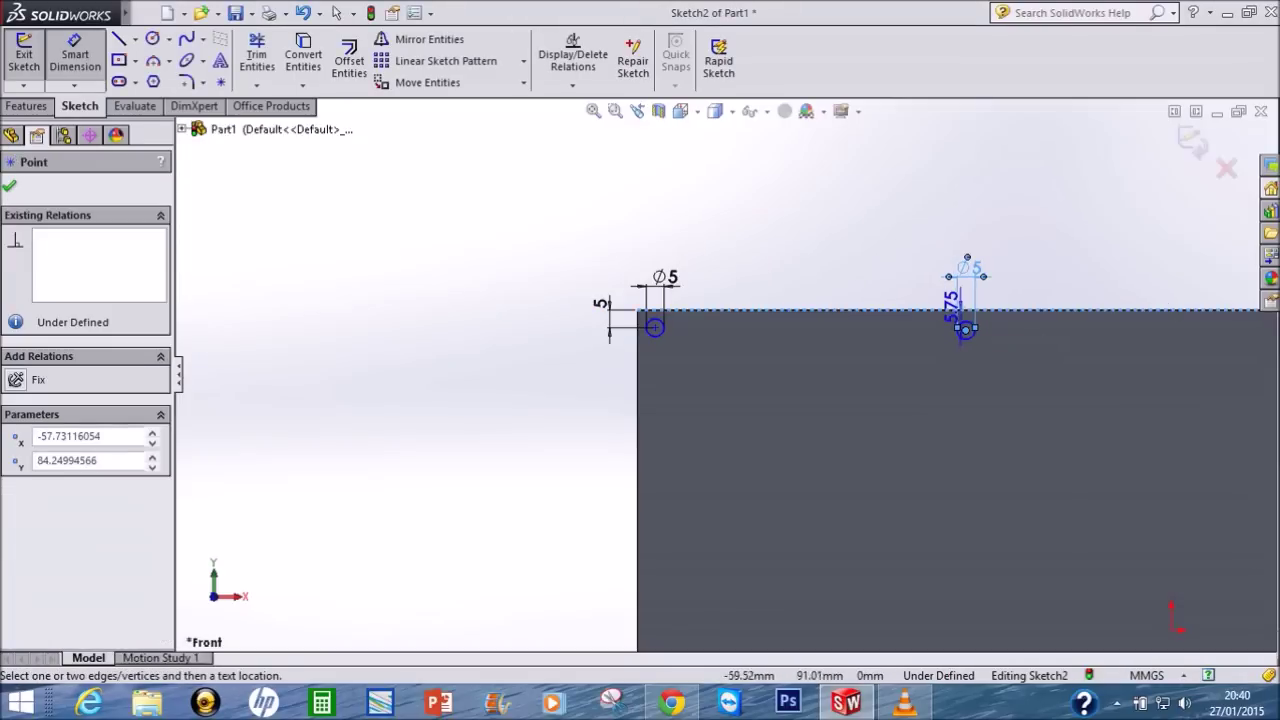
click(925, 288)
text(5)
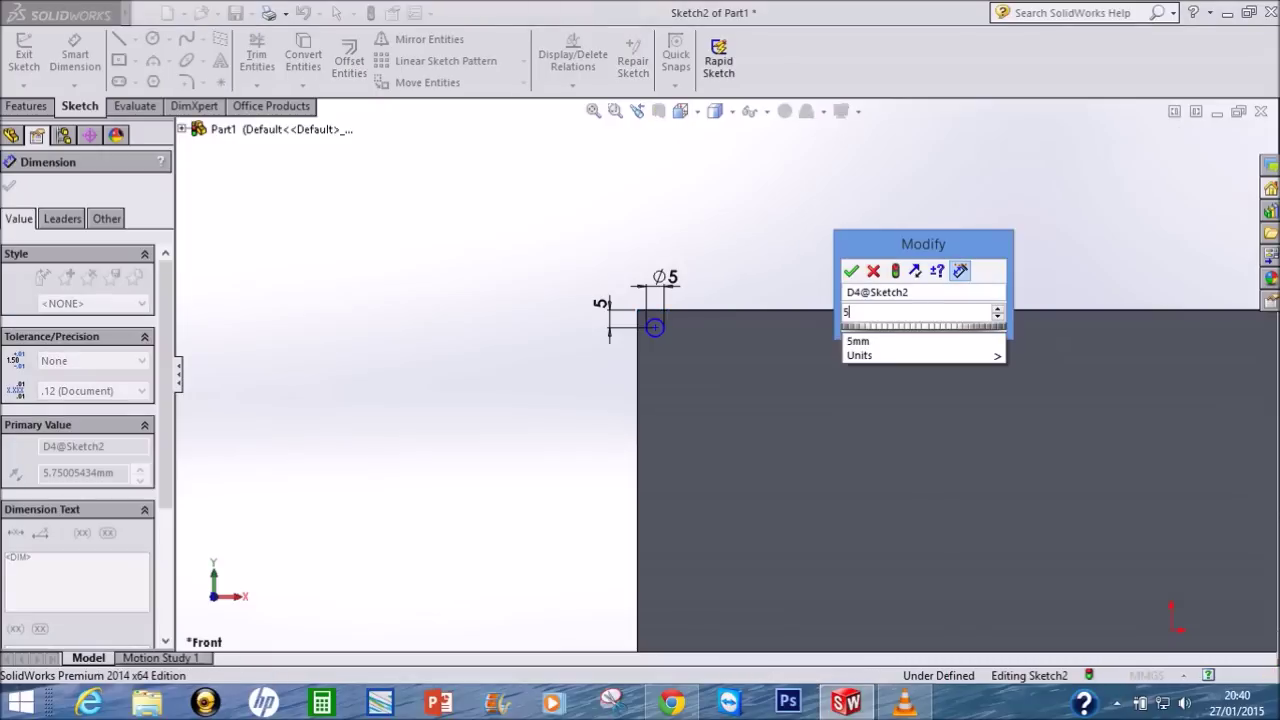
key(Return)
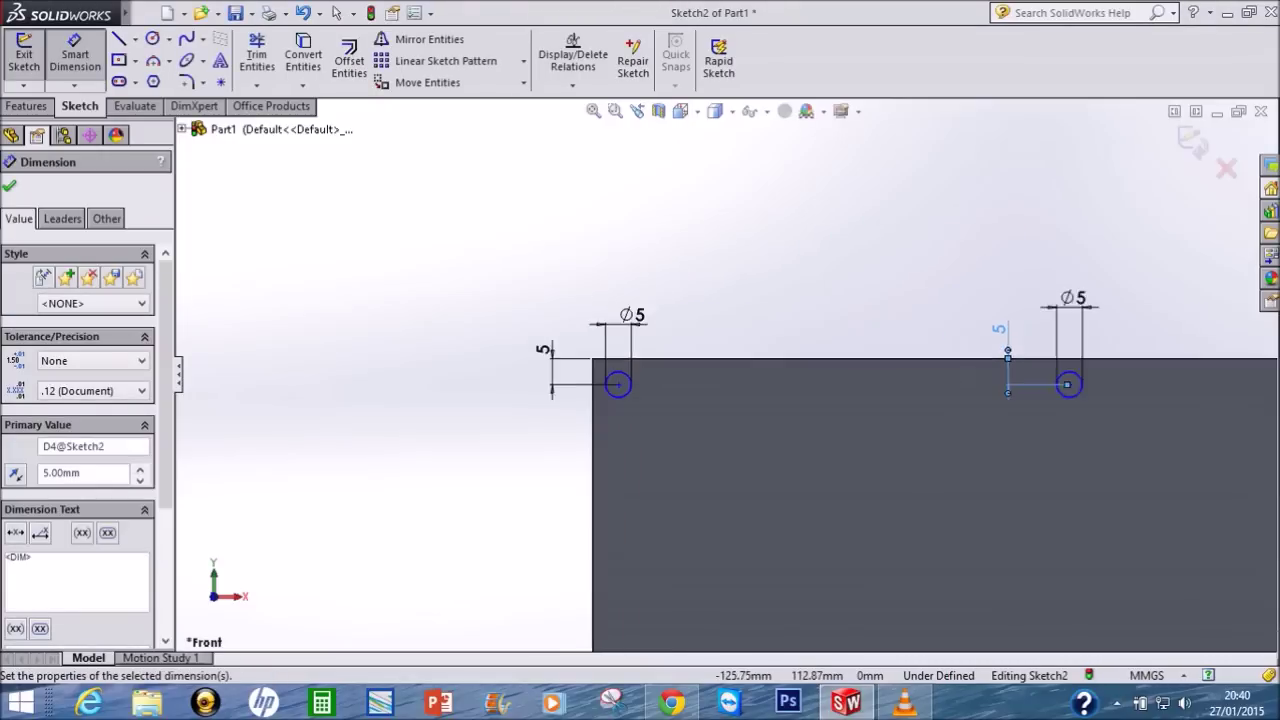
scroll(720, 374, up, 4)
scroll(1000, 400, down, 2)
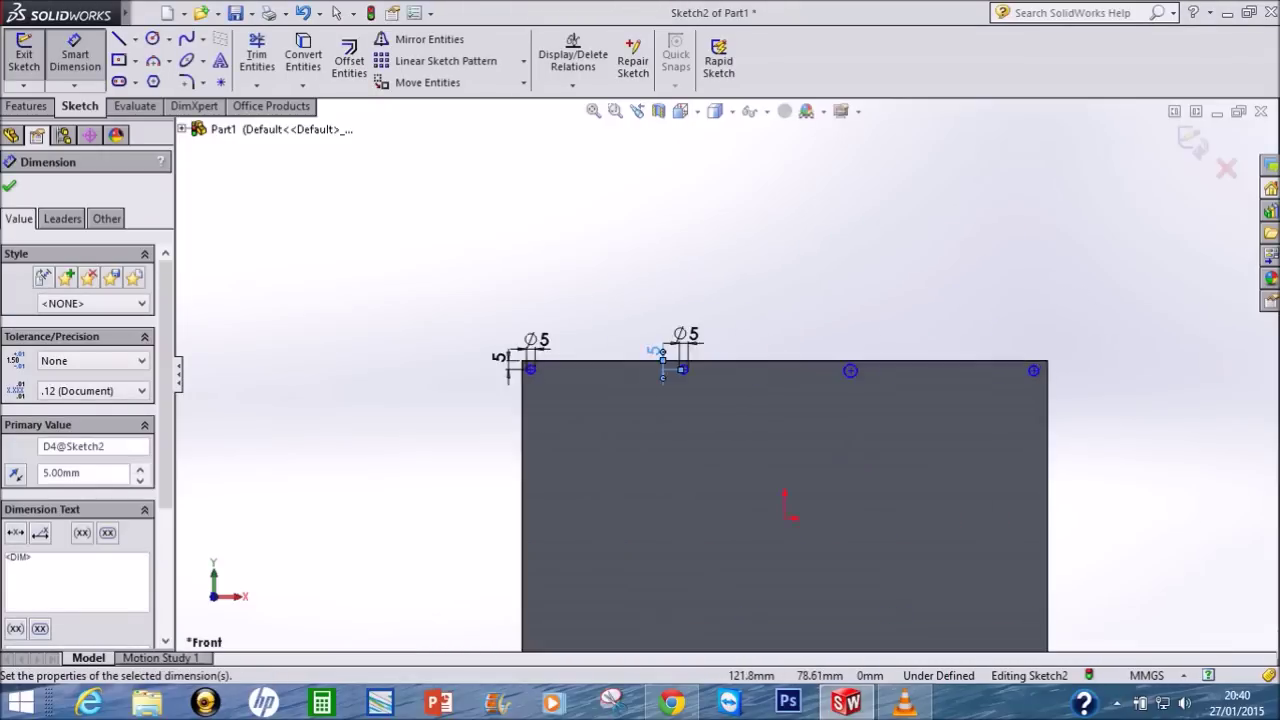
scroll(790, 400, up, 2)
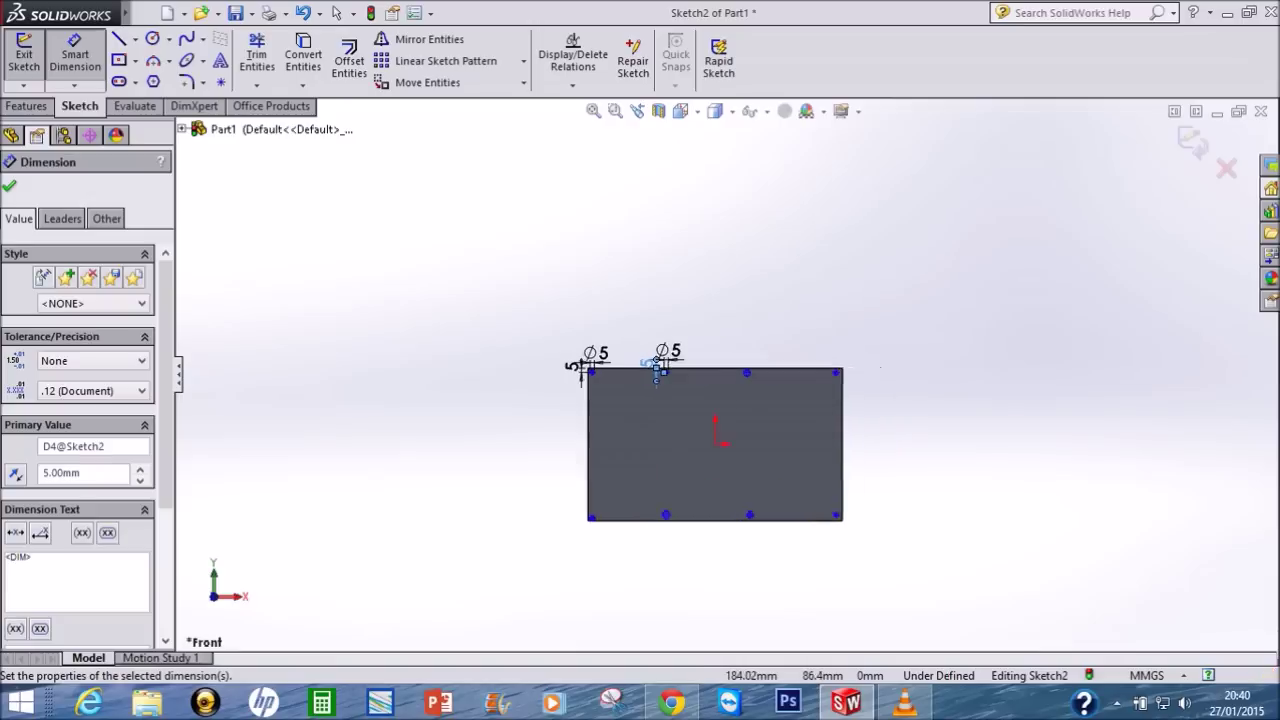
scroll(800, 366, down, 3)
scroll(760, 378, down, 2)
scroll(769, 380, down, 1)
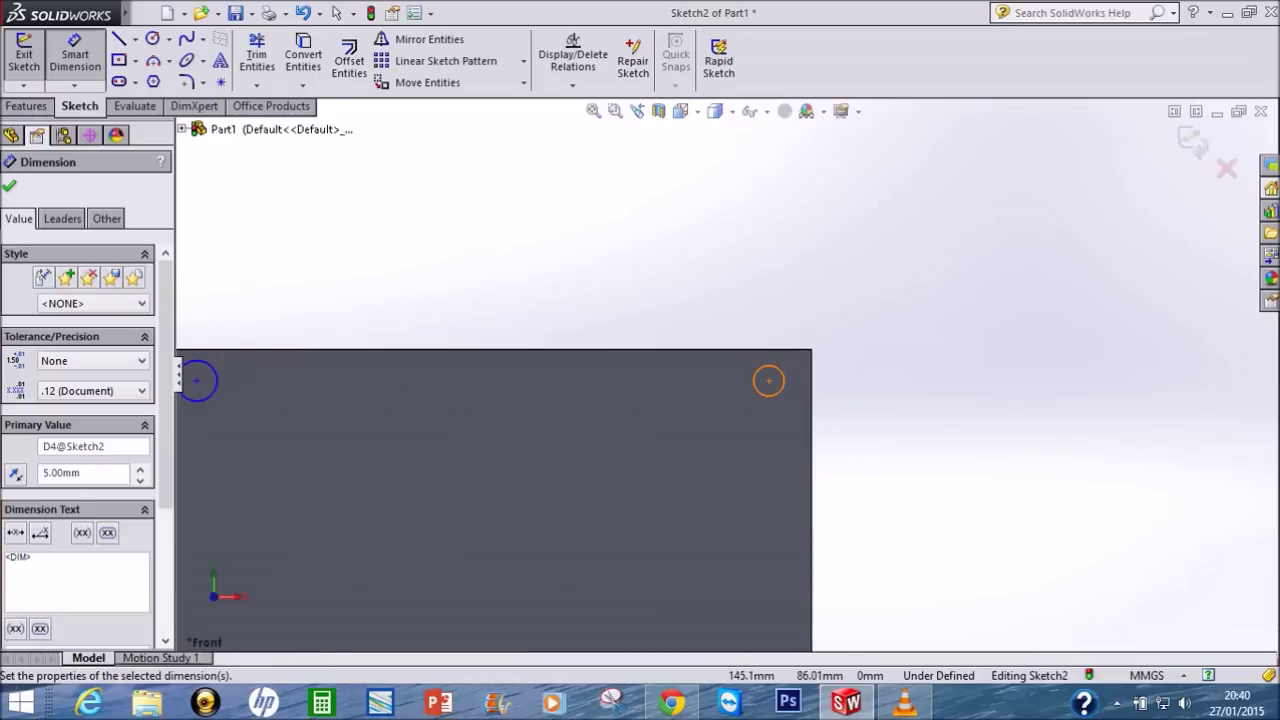
Step: Set the top-right circle to Ø5 with its centre 5 mm from the right edge
click(769, 380)
click(818, 300)
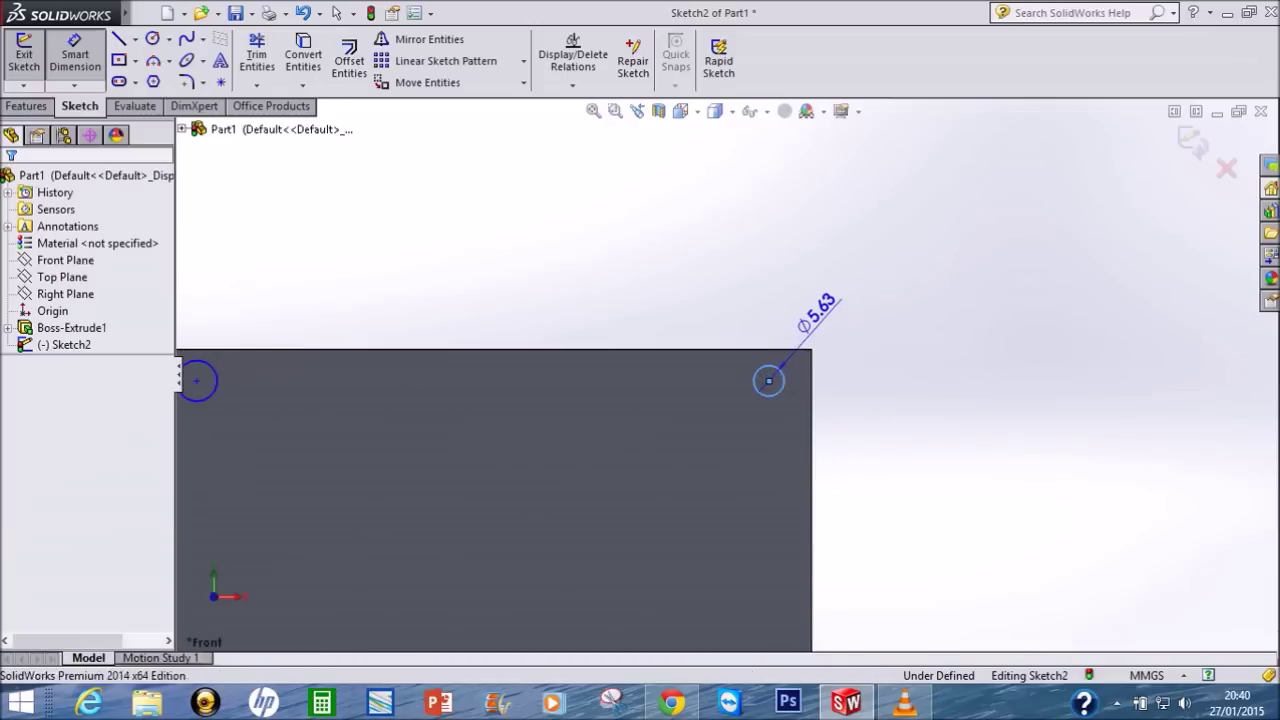
text(5)
key(Return)
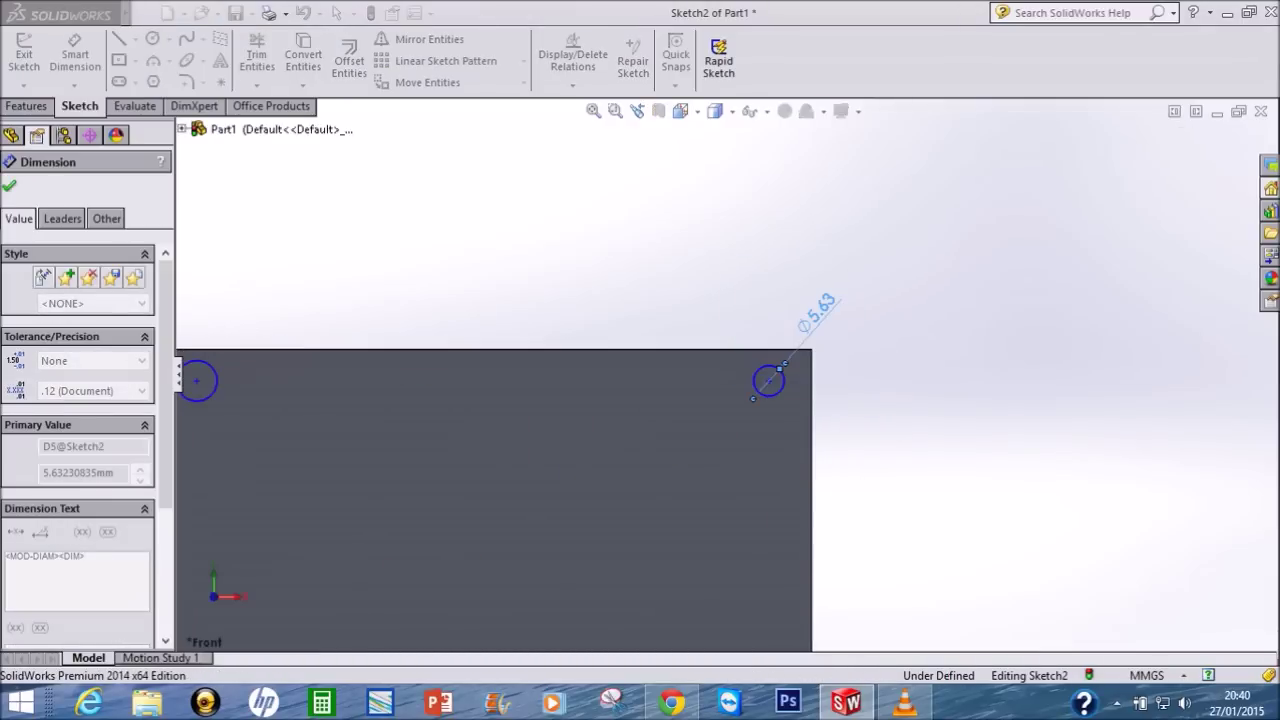
click(769, 380)
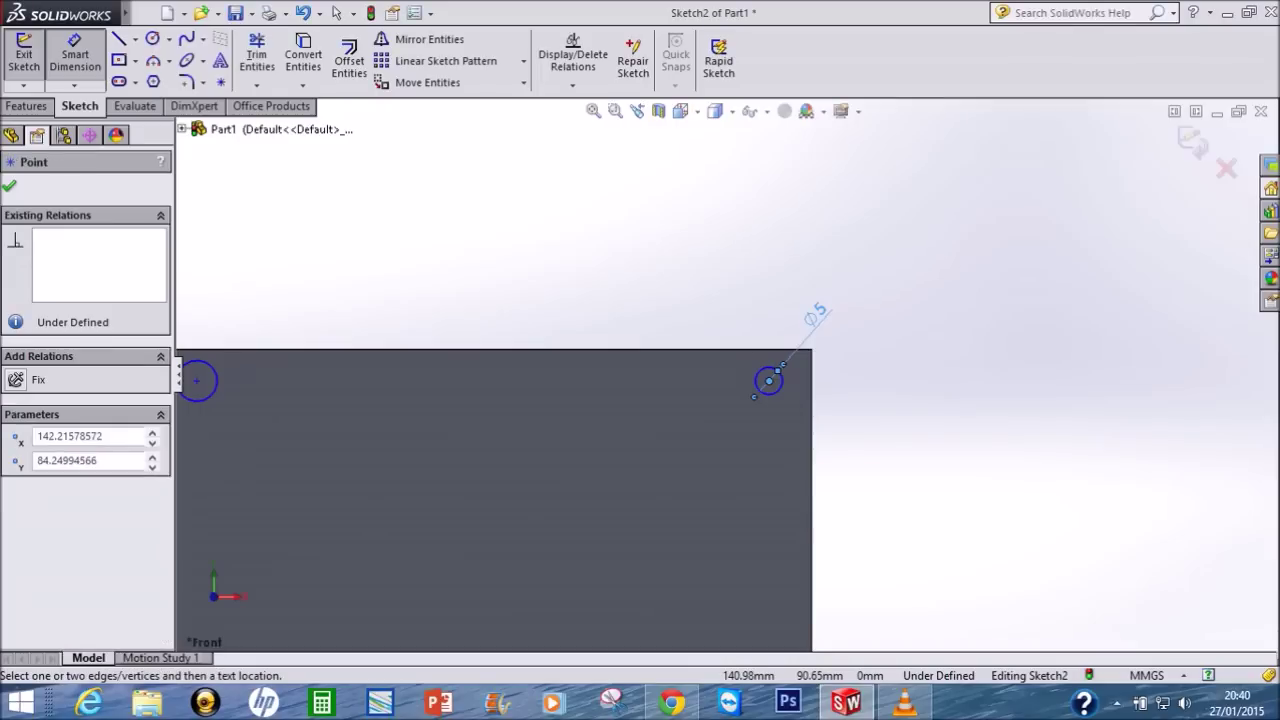
key(Return)
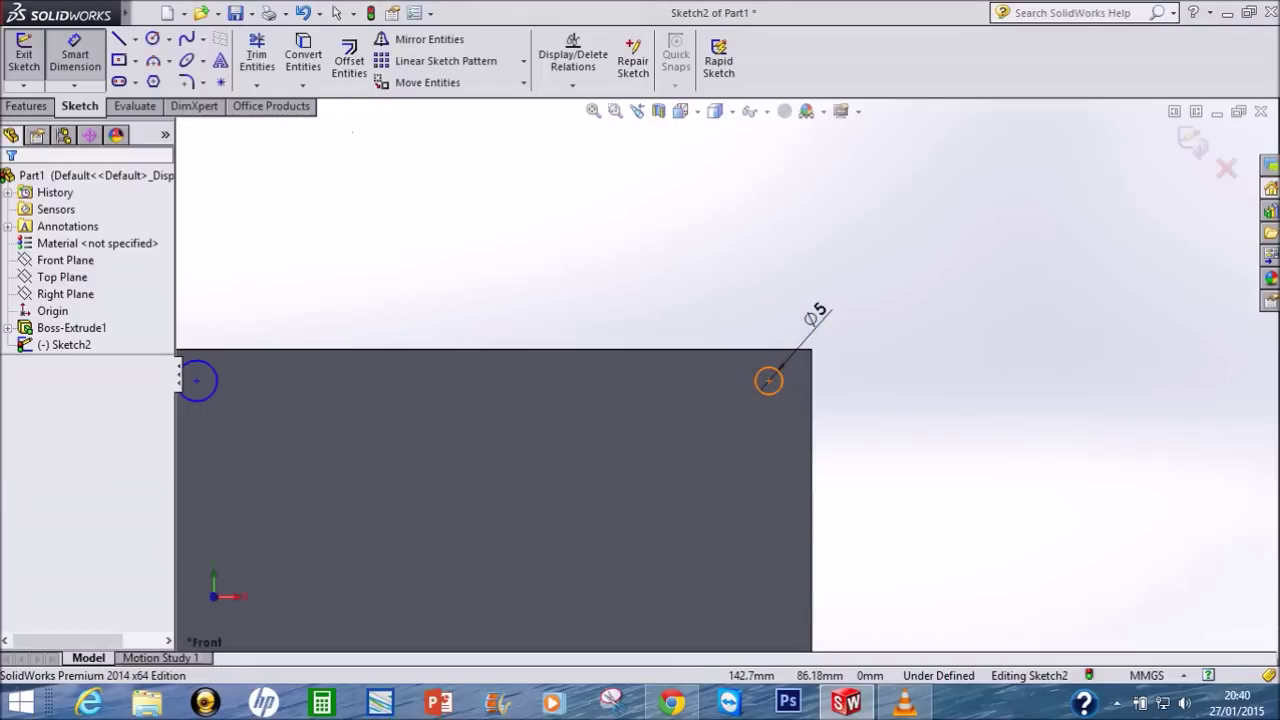
click(769, 380)
click(811, 382)
click(812, 392)
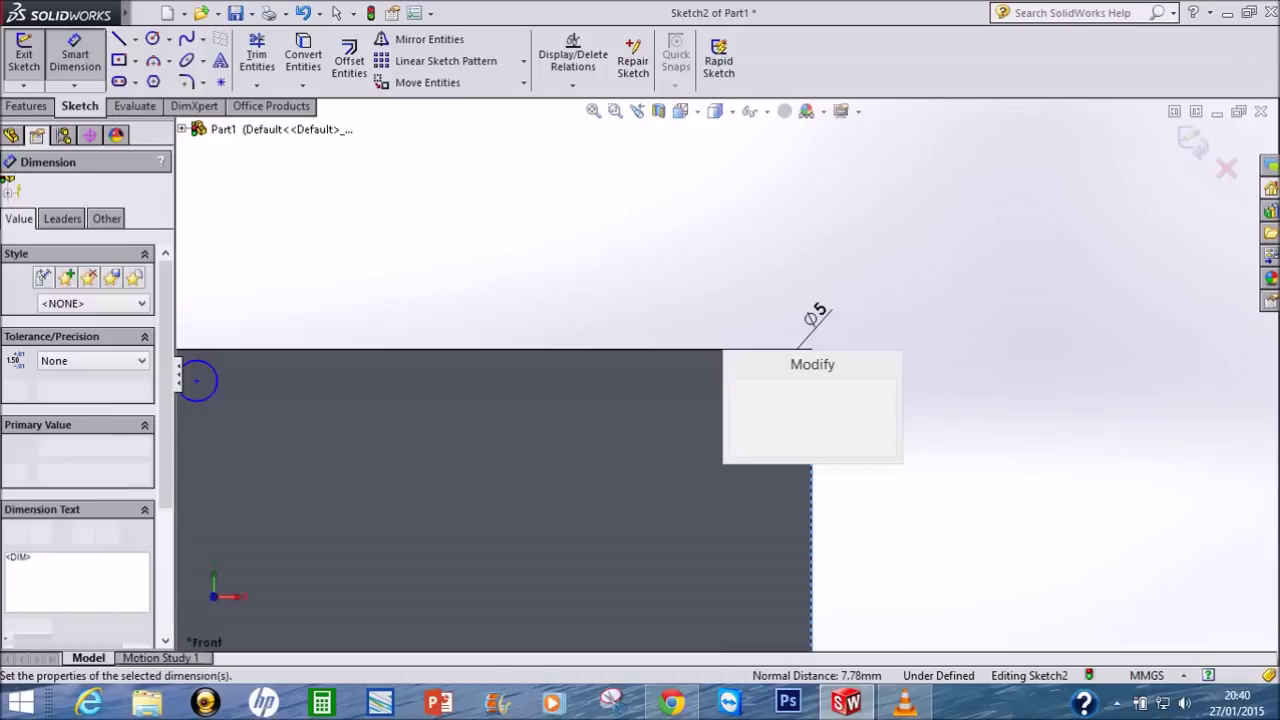
text(5)
key(Return)
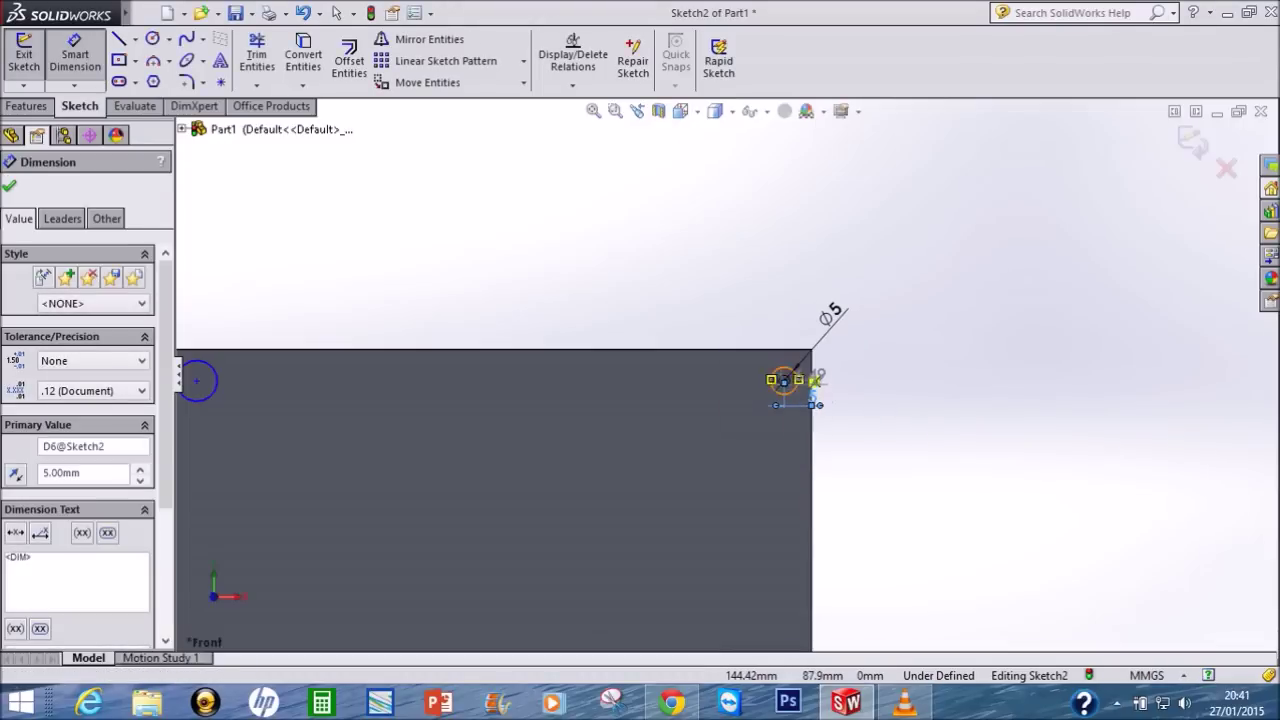
Step: Dimension the corner hole's centre 5 mm below the top edge
key(Escape)
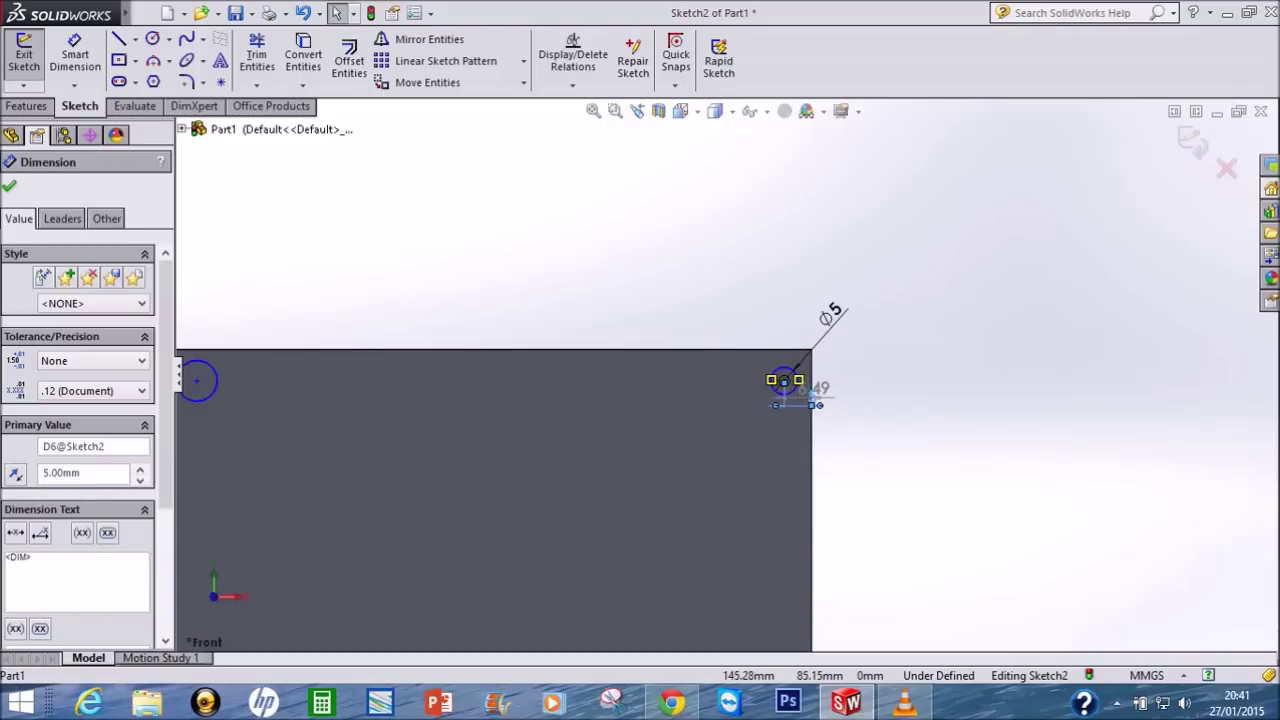
click(784, 381)
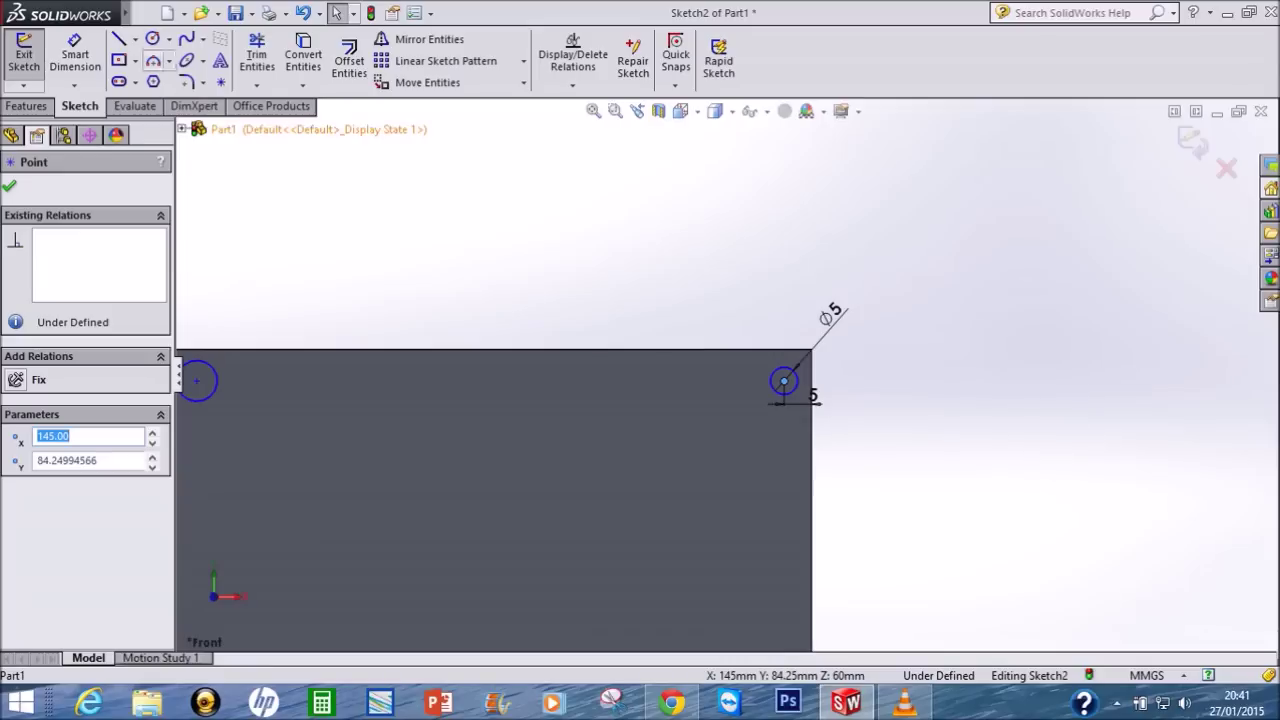
click(75, 58)
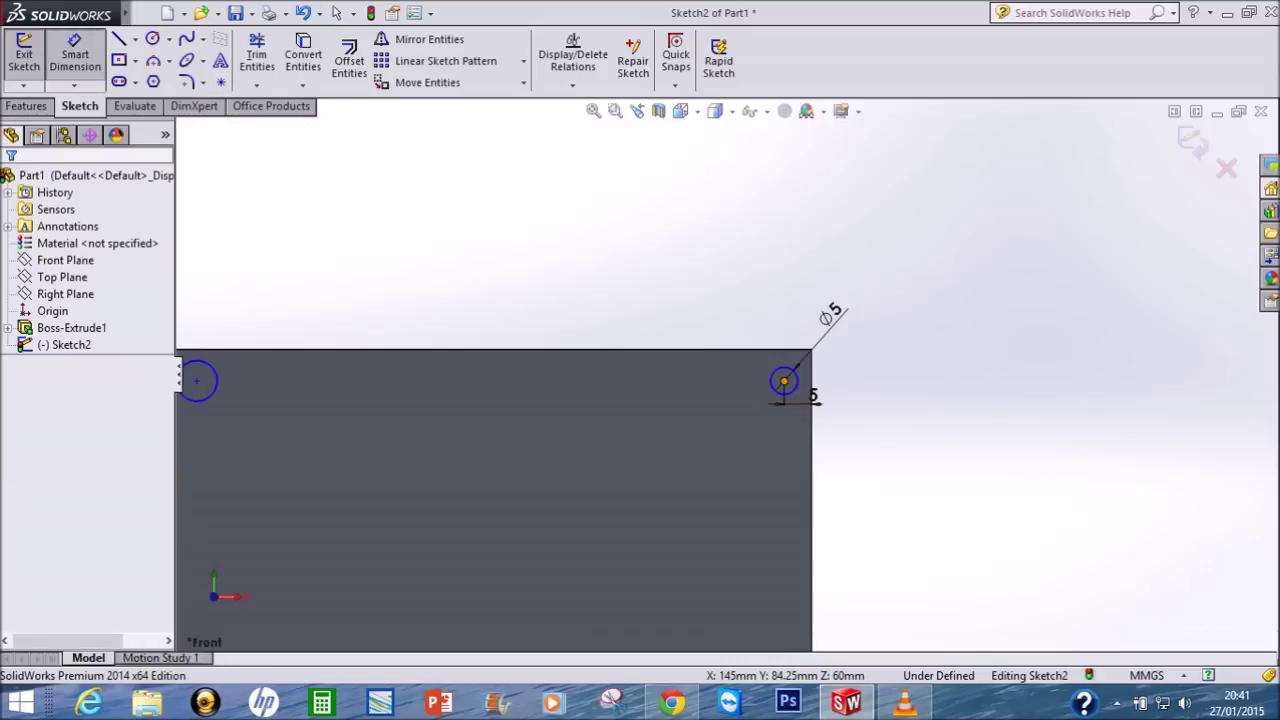
click(784, 381)
click(776, 349)
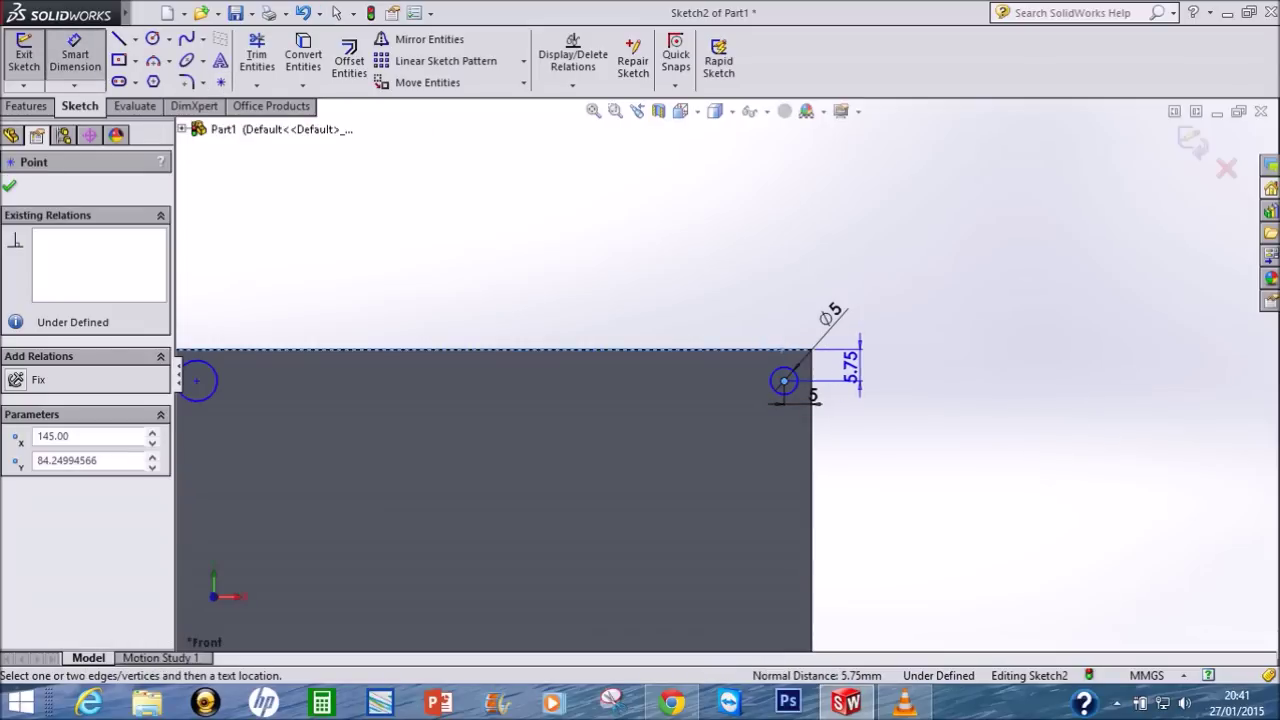
click(850, 367)
text(5)
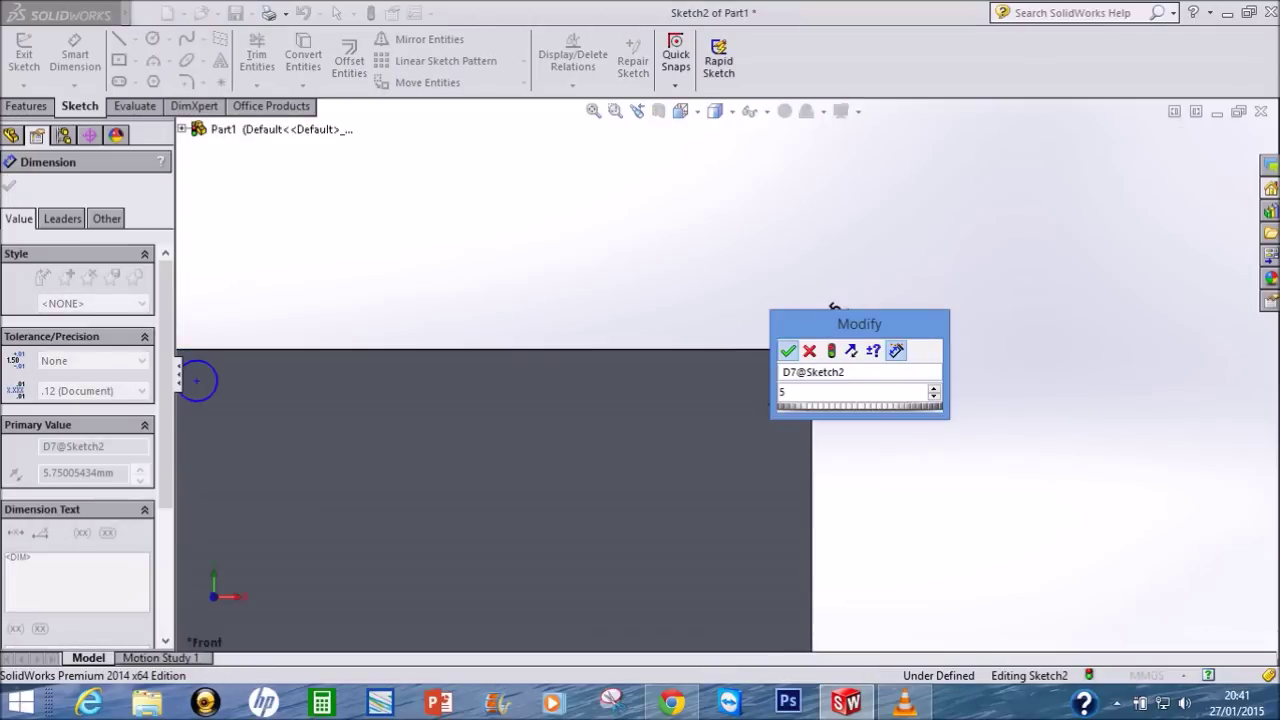
key(Return)
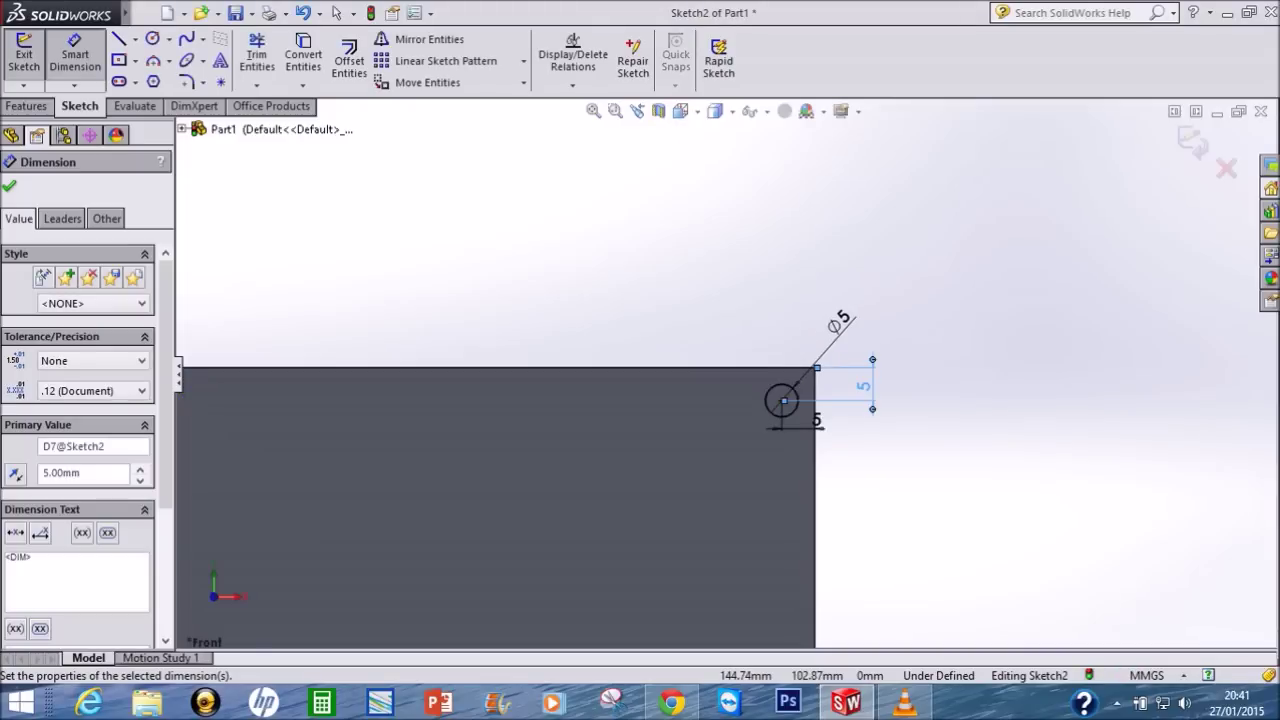
scroll(271, 394, up, 1)
scroll(409, 386, up, 1)
Step: Make the lower-right circle Ø5
scroll(409, 386, up, 2)
scroll(409, 386, up, 2)
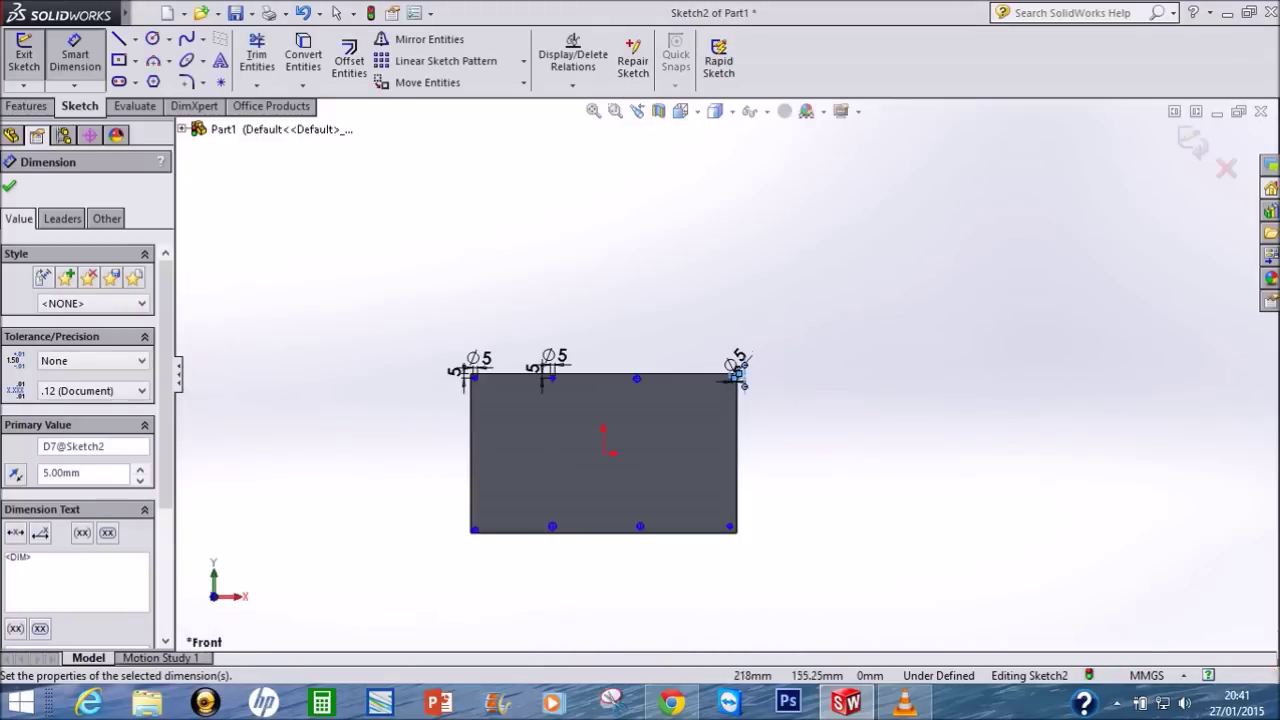
scroll(730, 375, down, 2)
scroll(715, 410, down, 1)
scroll(700, 440, down, 2)
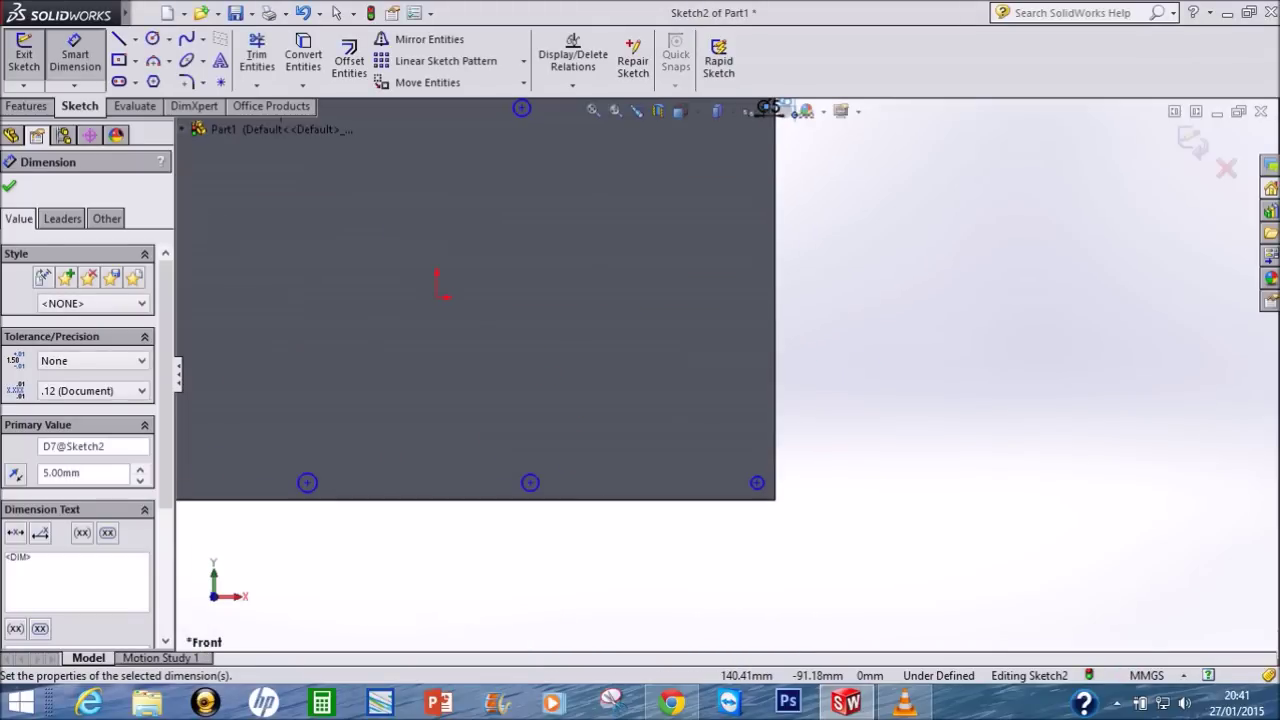
scroll(757, 515, down, 1)
scroll(757, 515, down, 1)
click(763, 429)
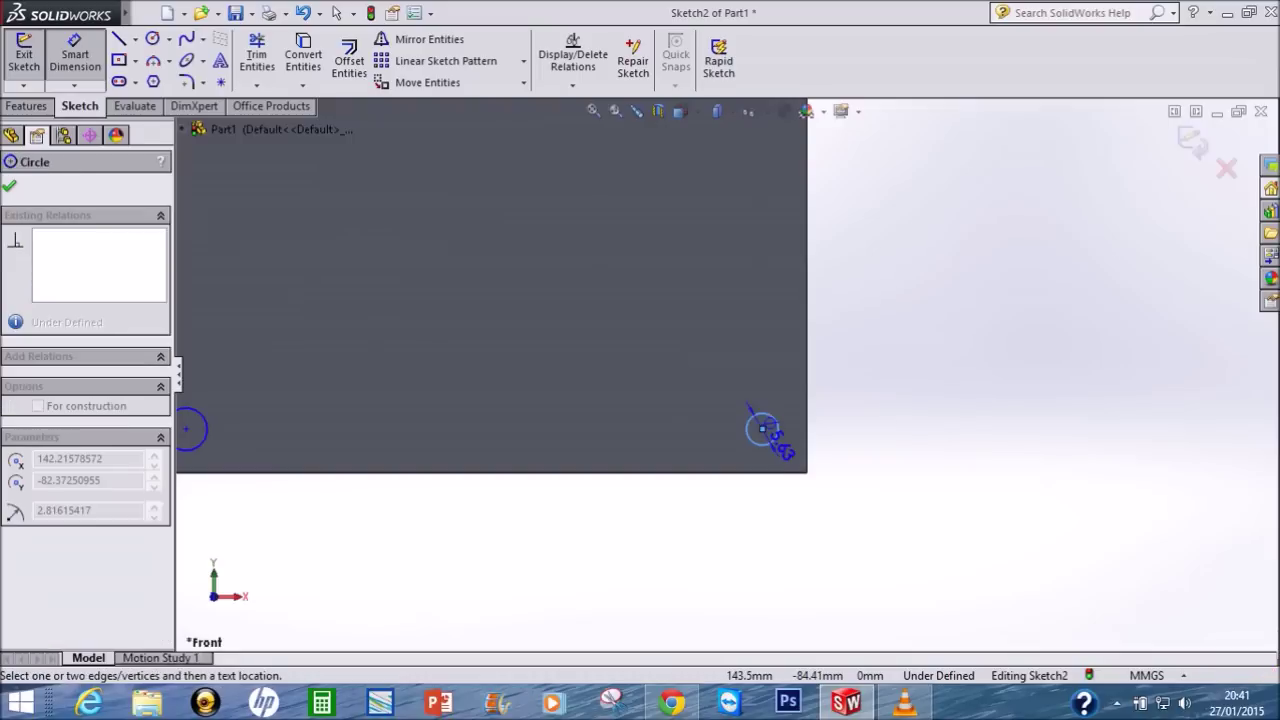
click(846, 429)
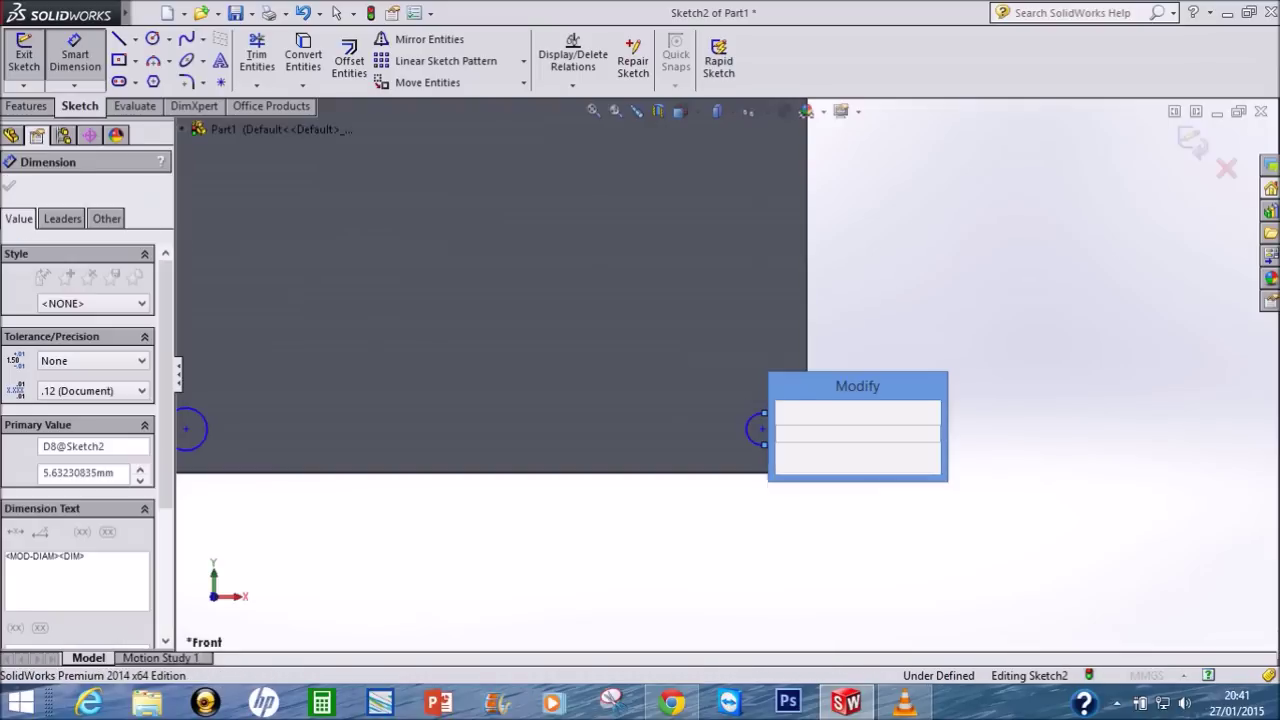
text(5)
key(Return)
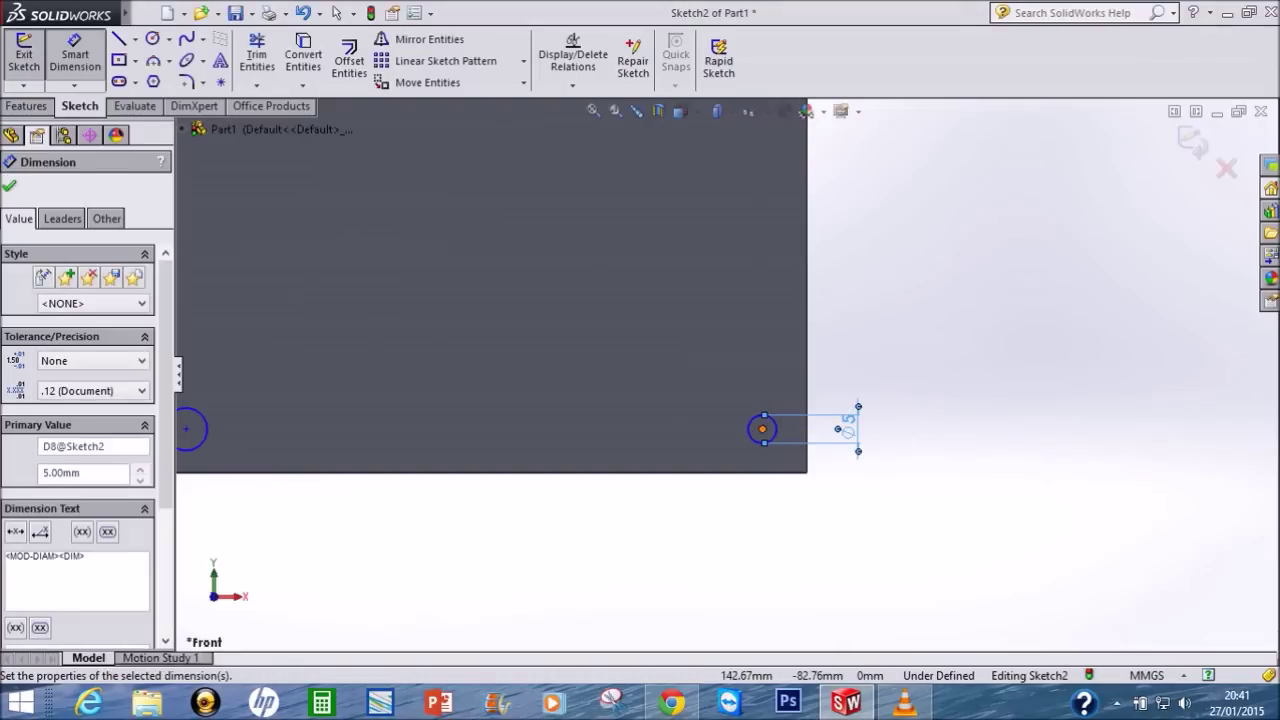
Step: Locate its centre 5 mm from the right edge and 5 mm from the bottom edge
click(806, 429)
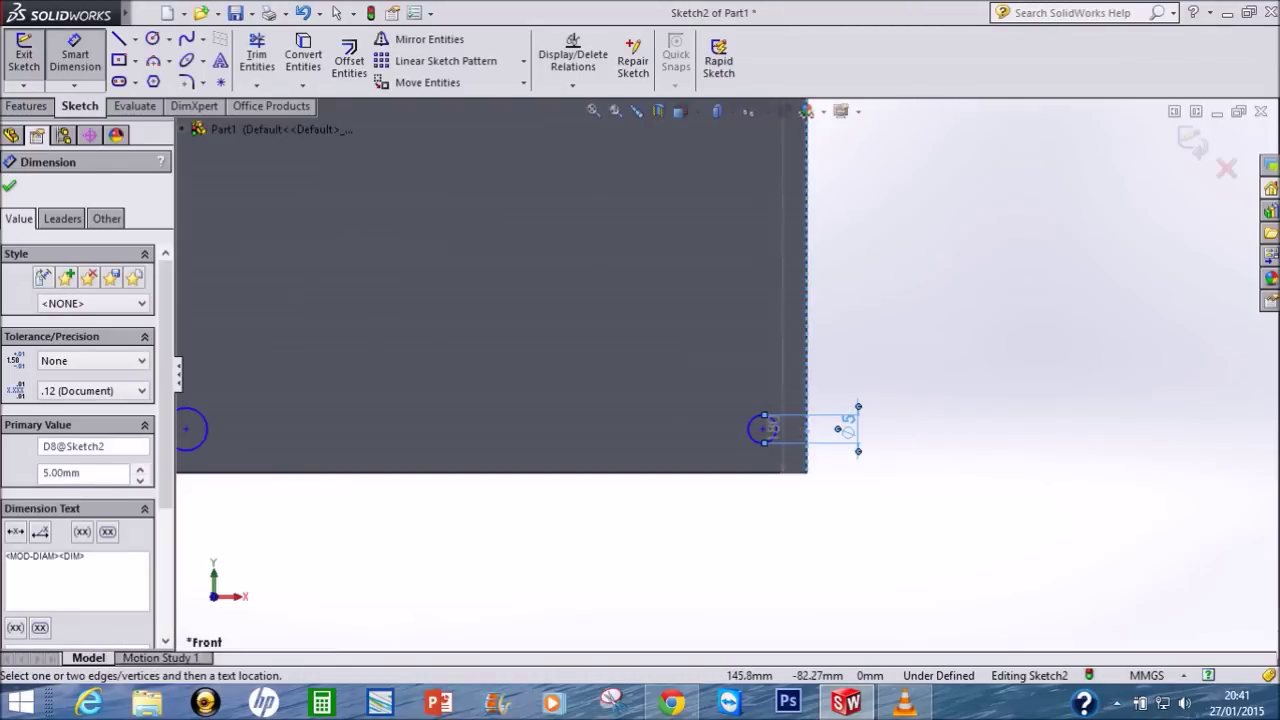
click(762, 429)
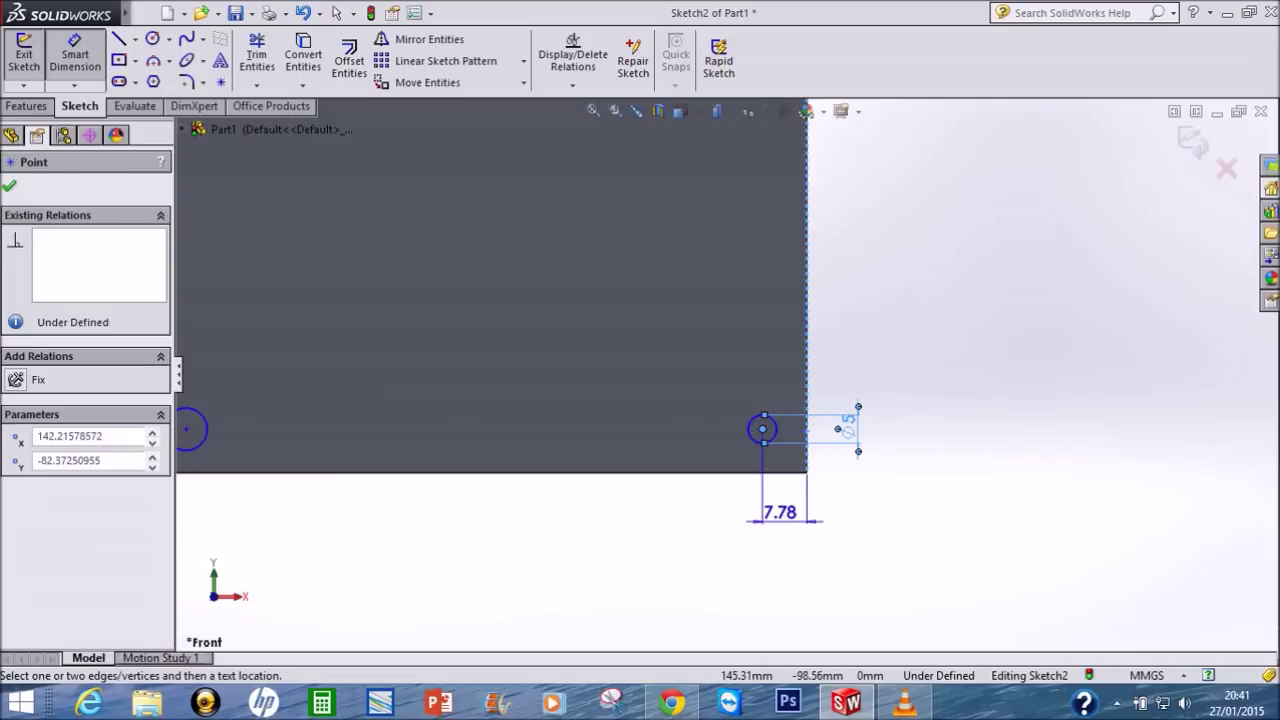
click(780, 514)
text(5)
key(Return)
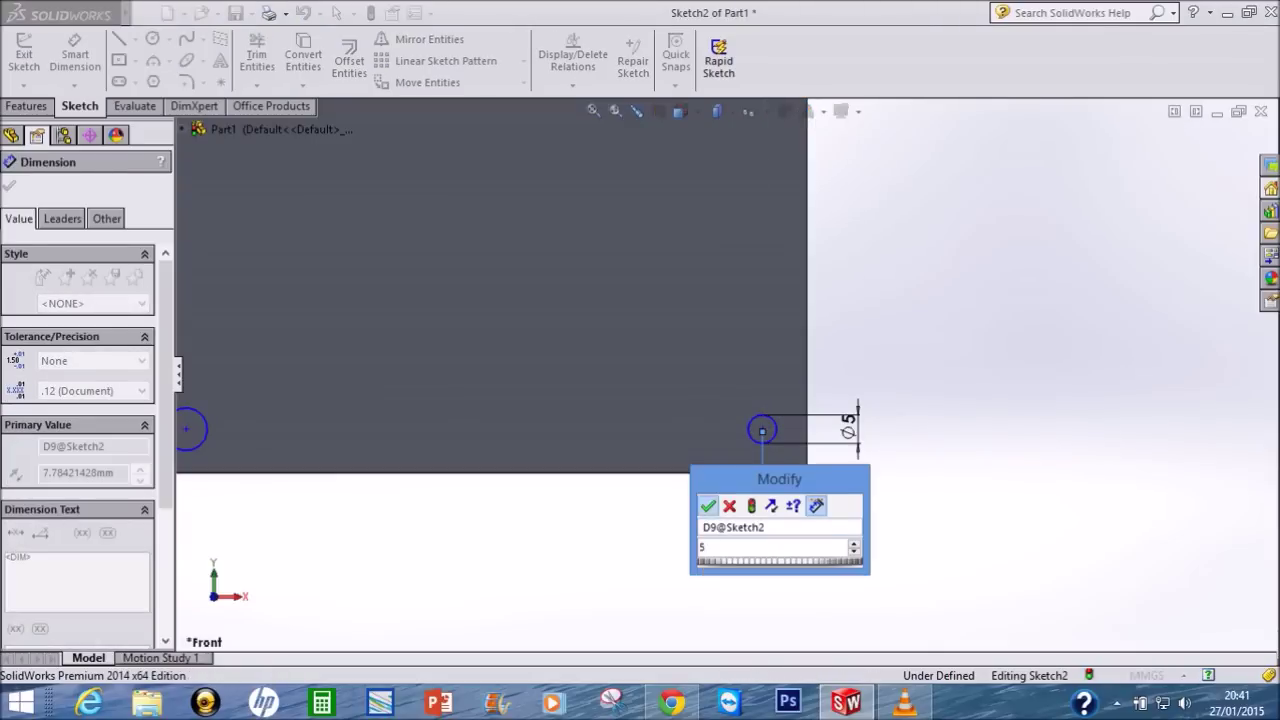
key(Return)
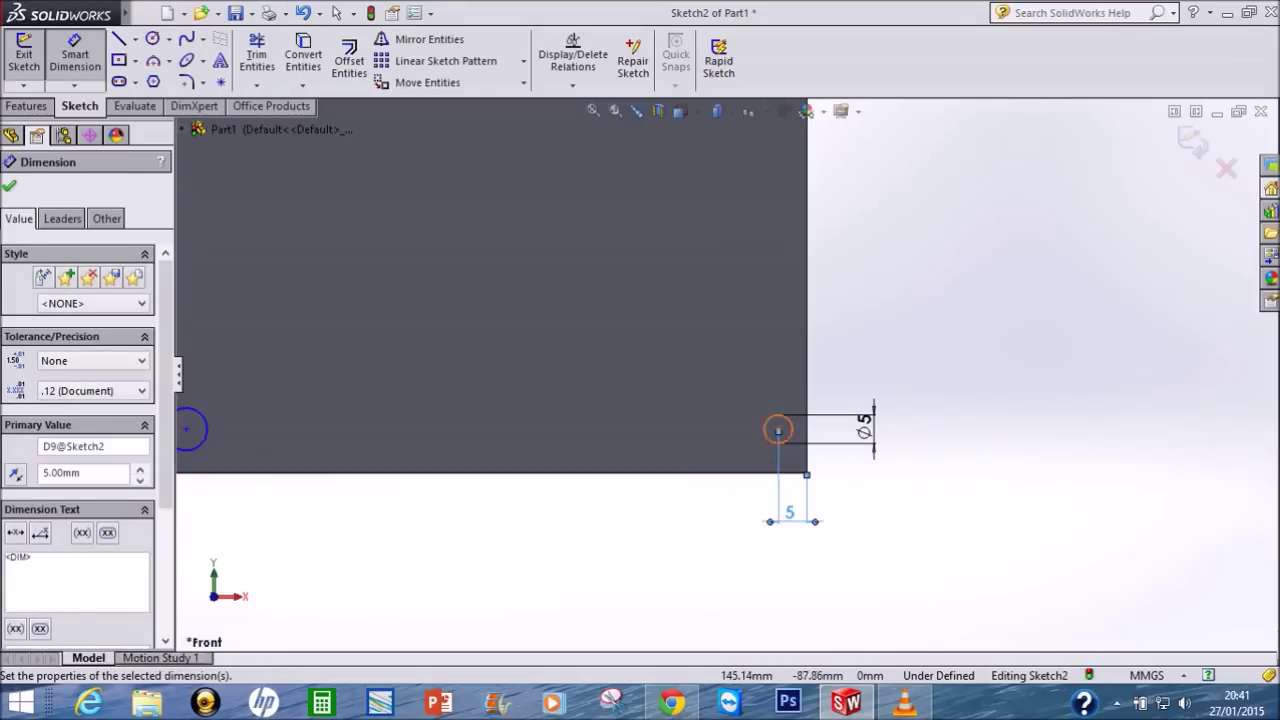
click(780, 472)
click(778, 430)
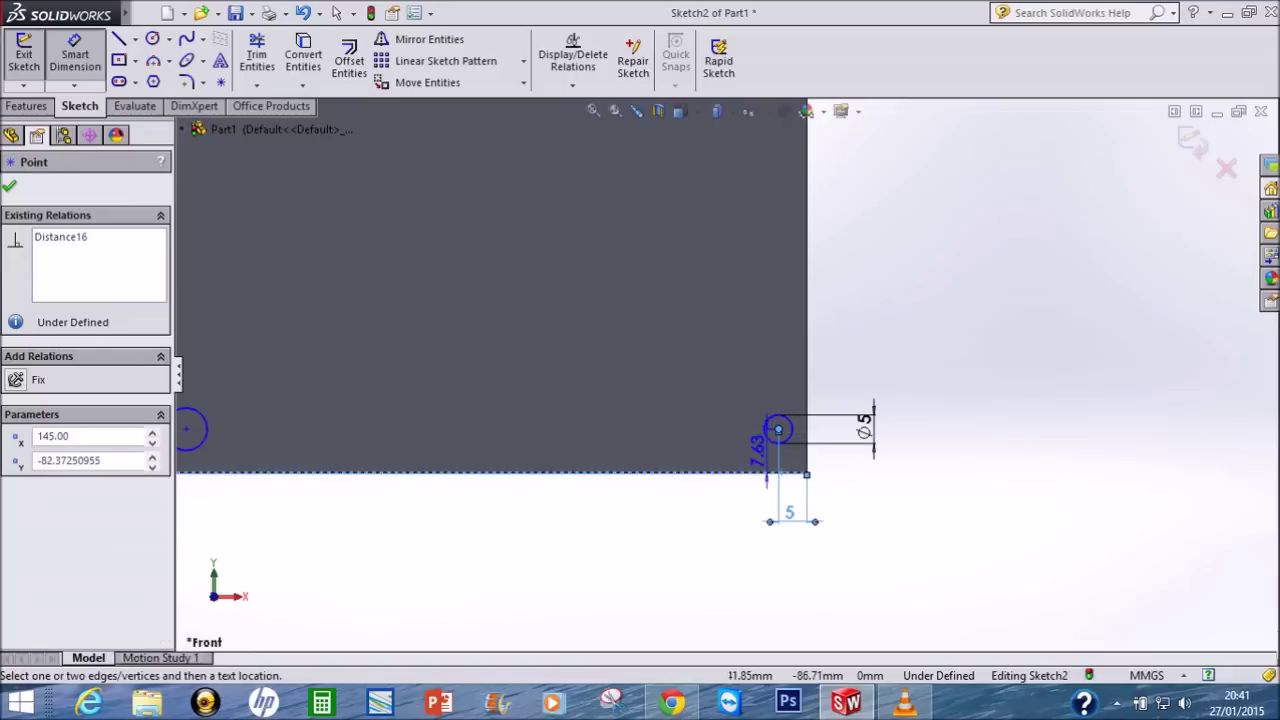
click(704, 490)
text(5)
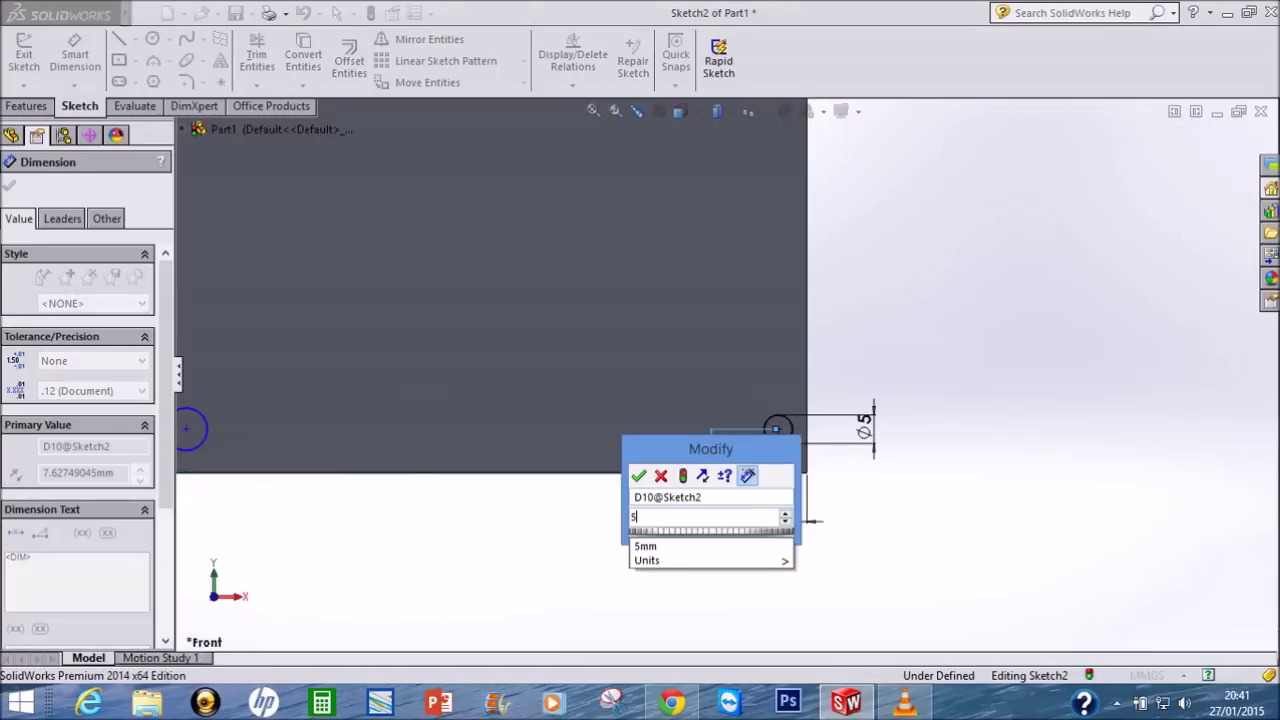
key(Return)
key(Return)
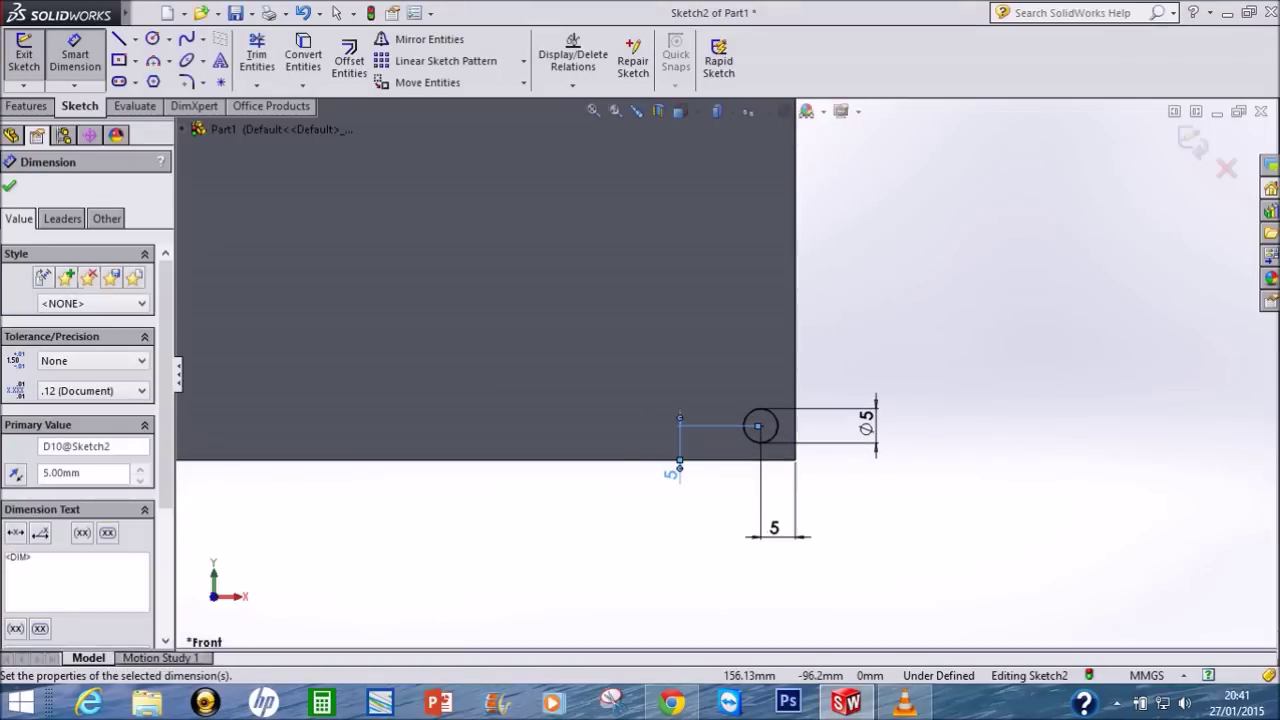
scroll(720, 386, up, 2)
Step: Dimension the first bottom-middle hole to Ø5, centred 5 mm above the bottom edge
scroll(714, 384, up, 2)
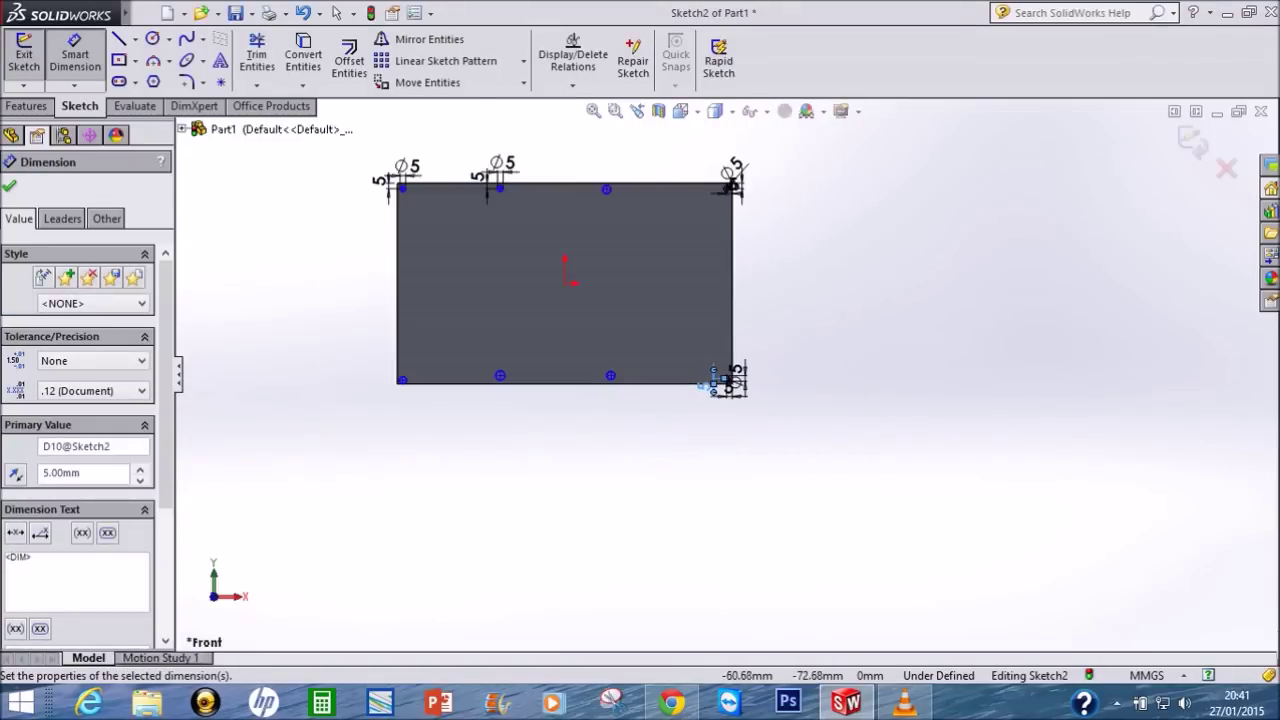
scroll(712, 385, down, 1)
scroll(790, 386, down, 1)
scroll(1030, 395, down, 1)
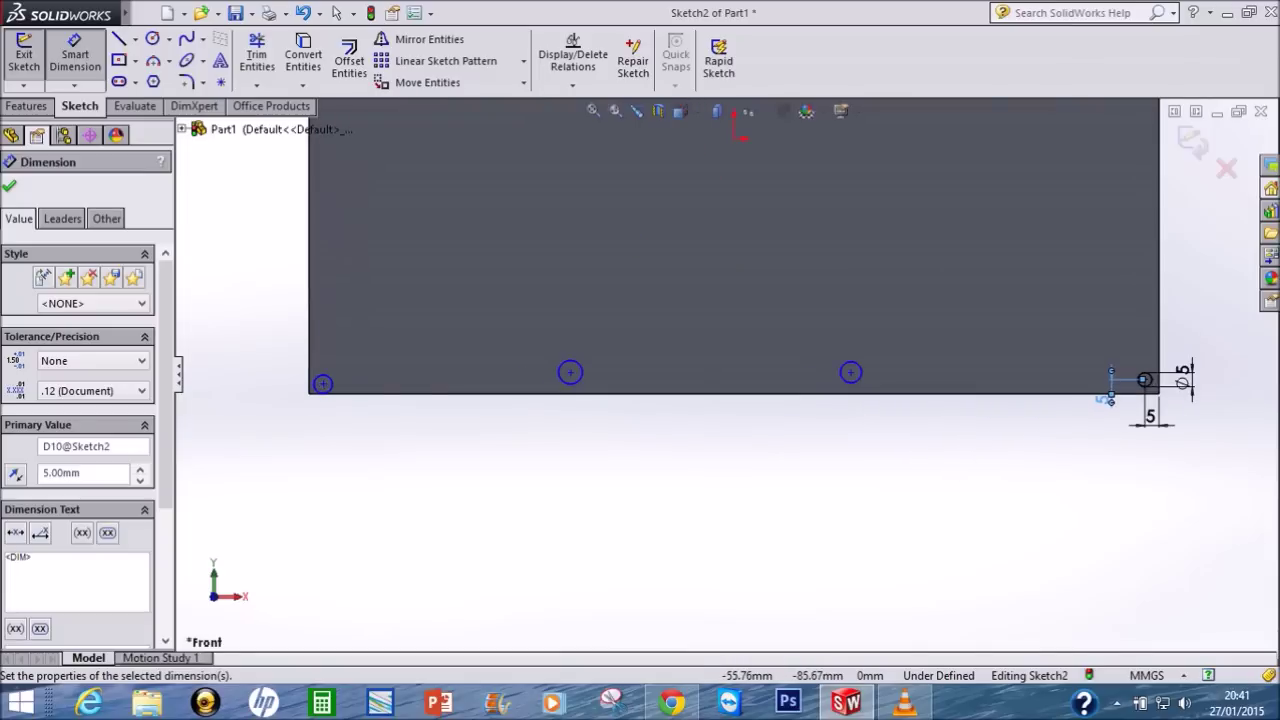
click(581, 378)
click(548, 468)
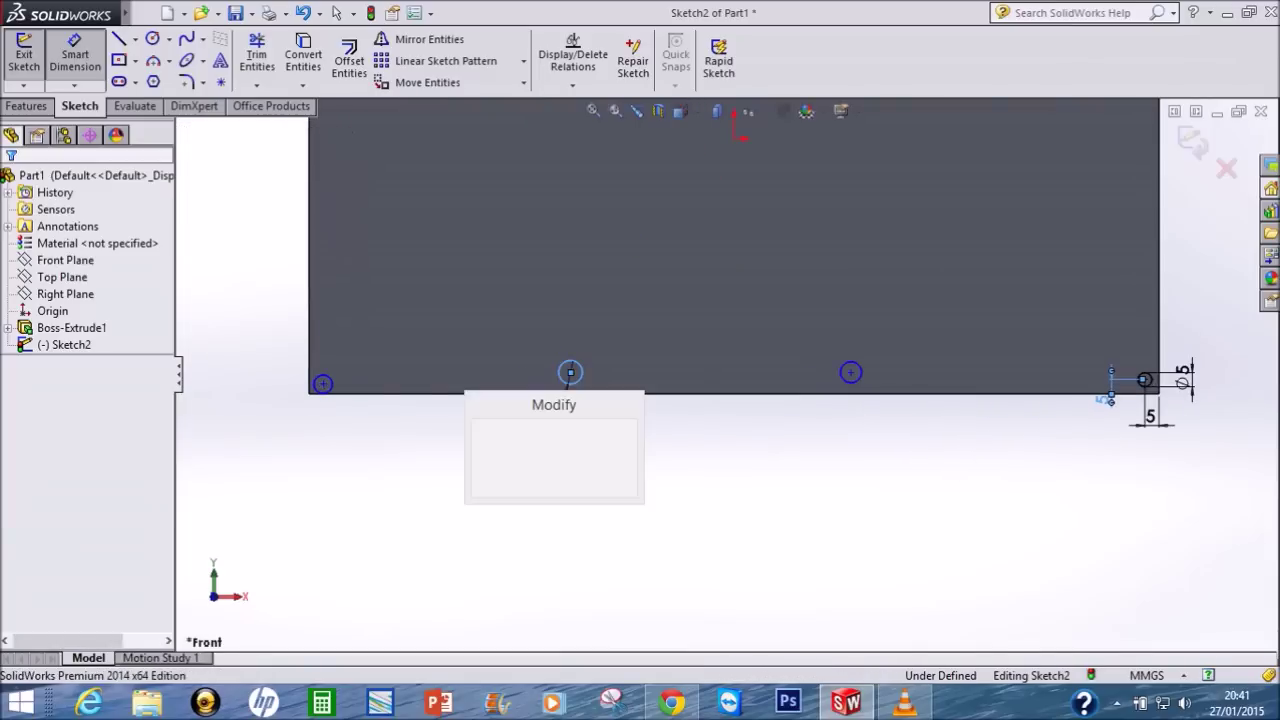
text(5)
key(Return)
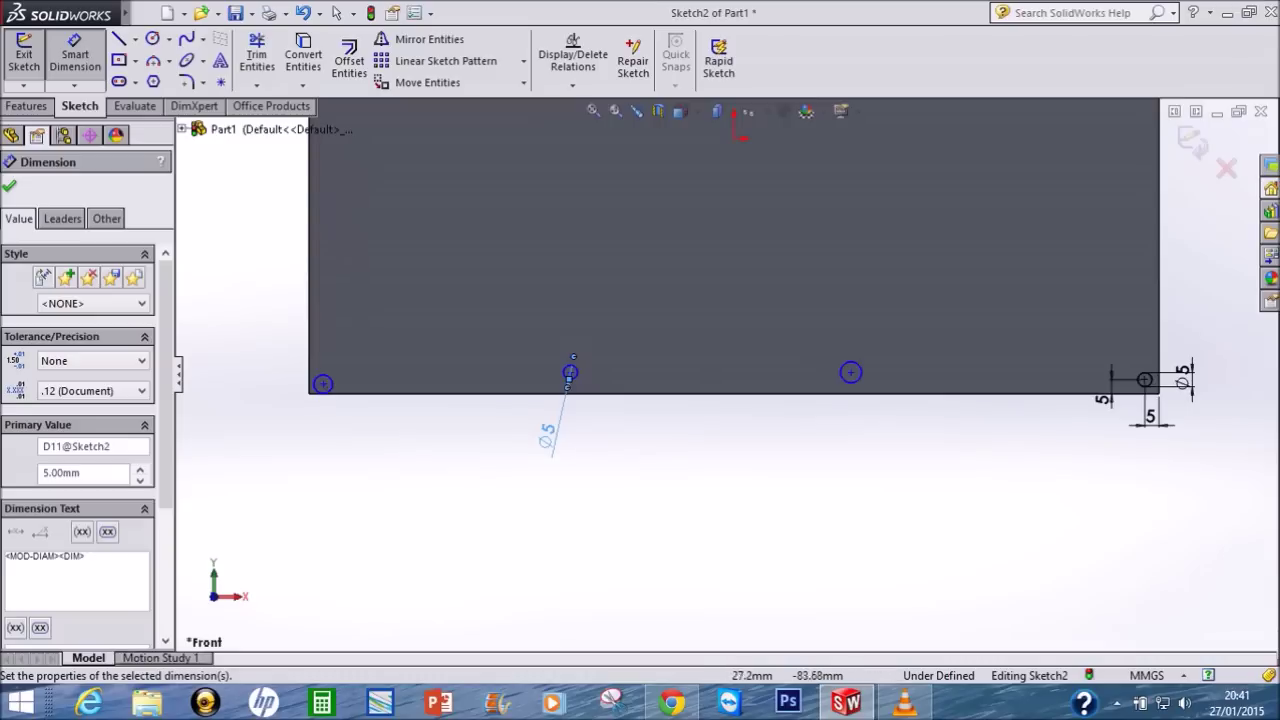
scroll(600, 380, up, 2)
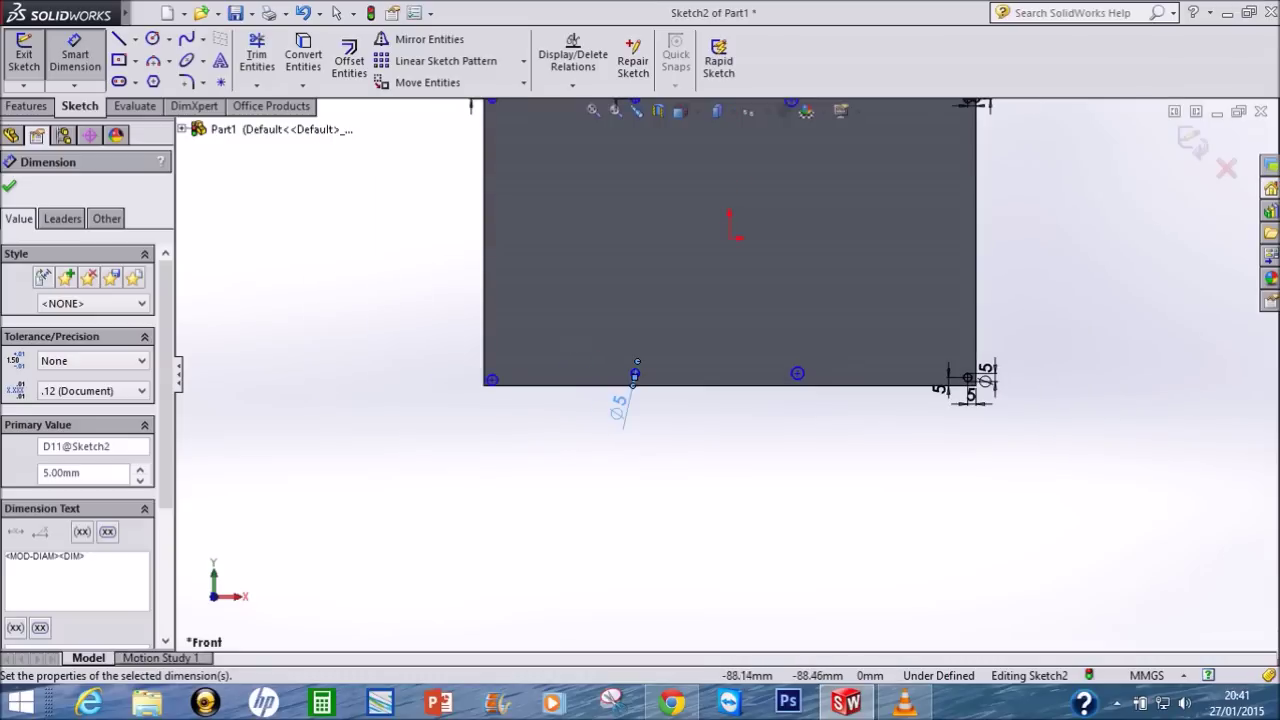
scroll(600, 380, down, 3)
scroll(600, 380, down, 2)
scroll(739, 353, down, 1)
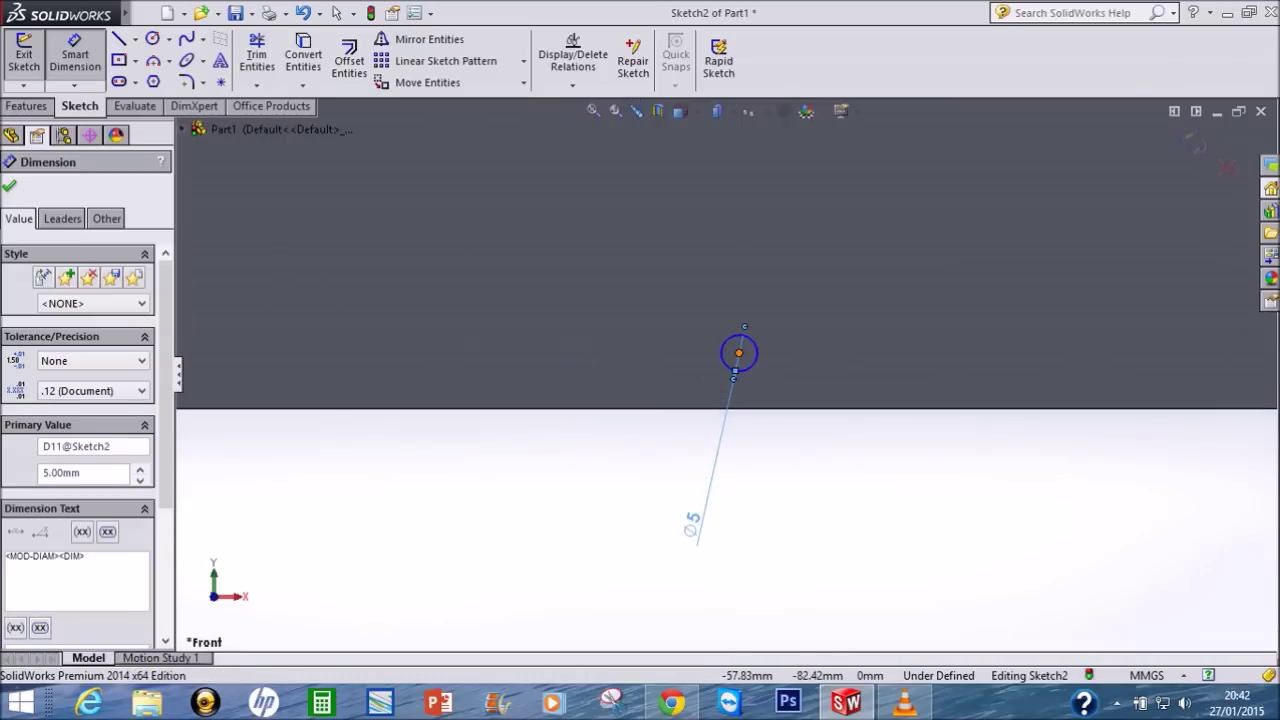
click(739, 353)
click(1150, 408)
click(760, 425)
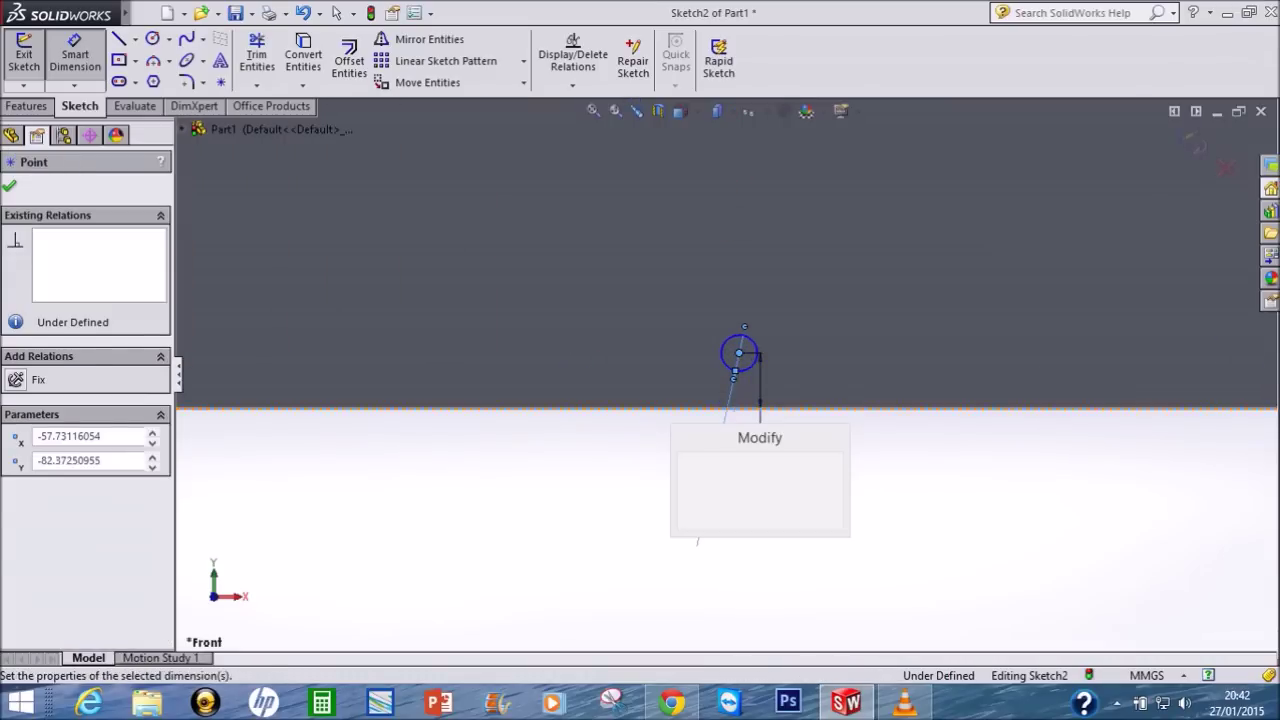
text(5)
key(Return)
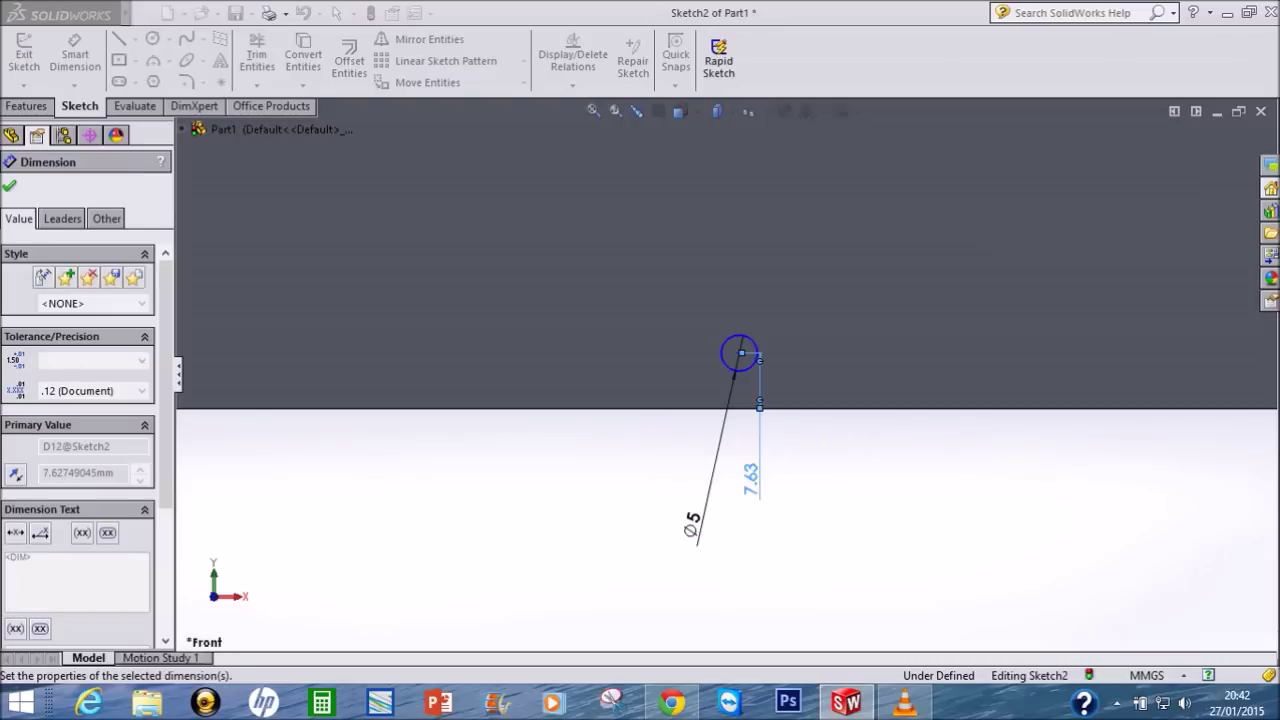
Step: Set the other bottom-middle hole 5 mm from the bottom edge and Ø5
scroll(722, 376, up, 4)
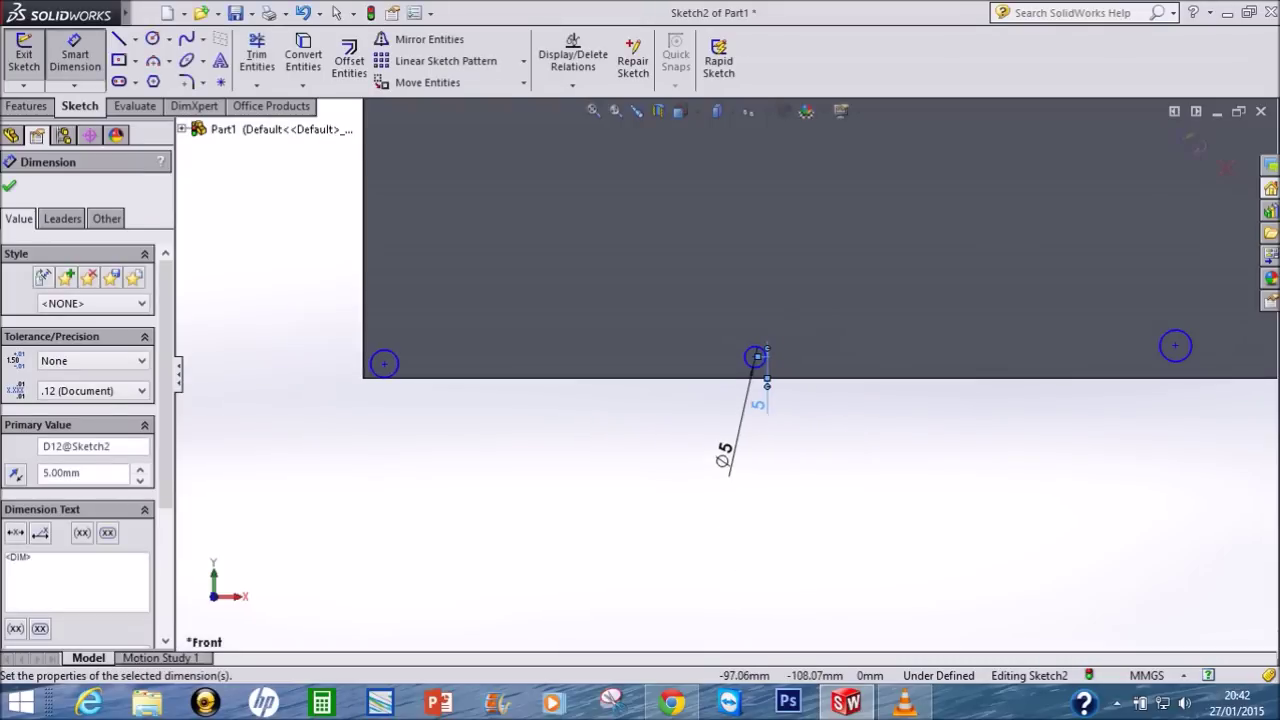
scroll(722, 376, down, 1)
scroll(1000, 355, down, 3)
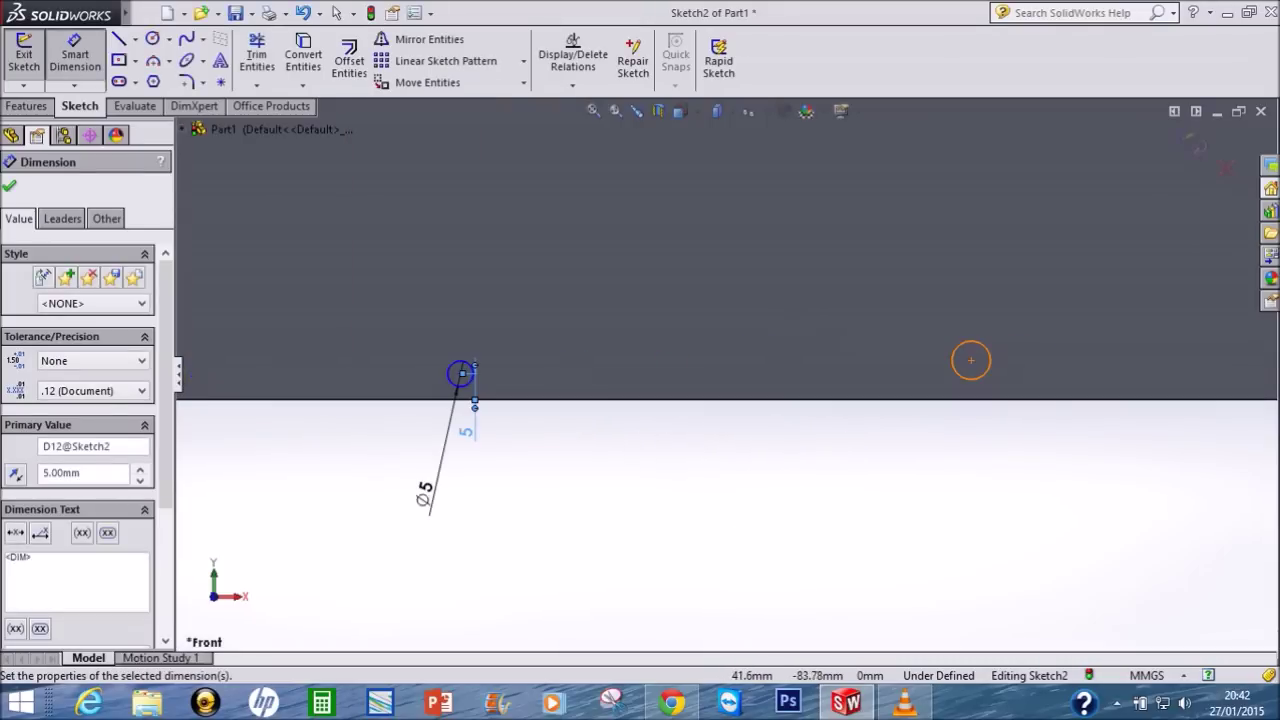
click(971, 360)
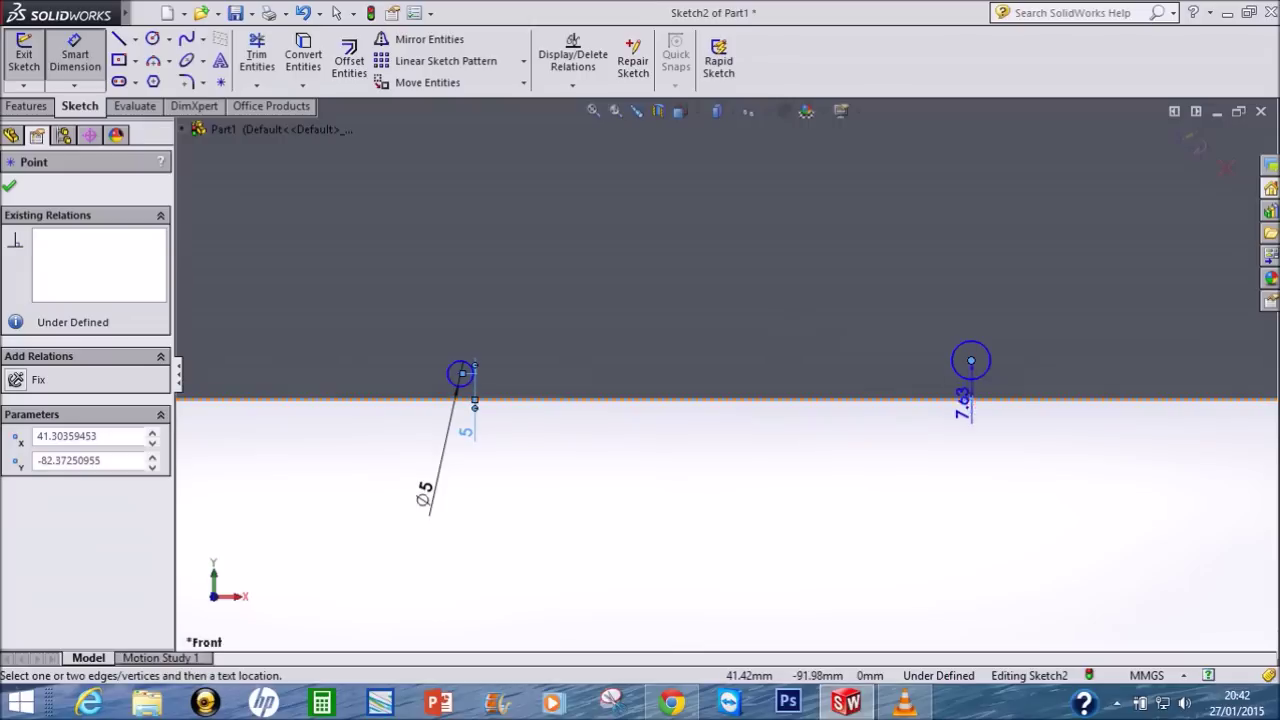
click(962, 480)
text(5)
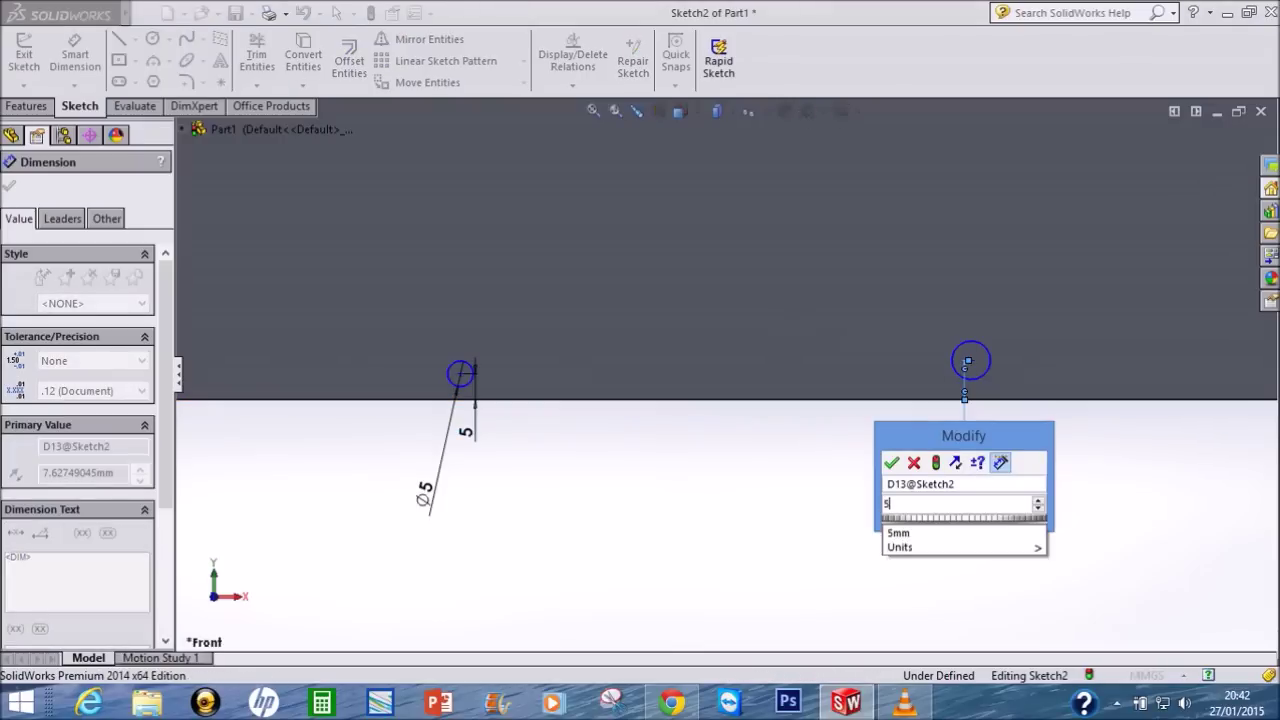
key(Return)
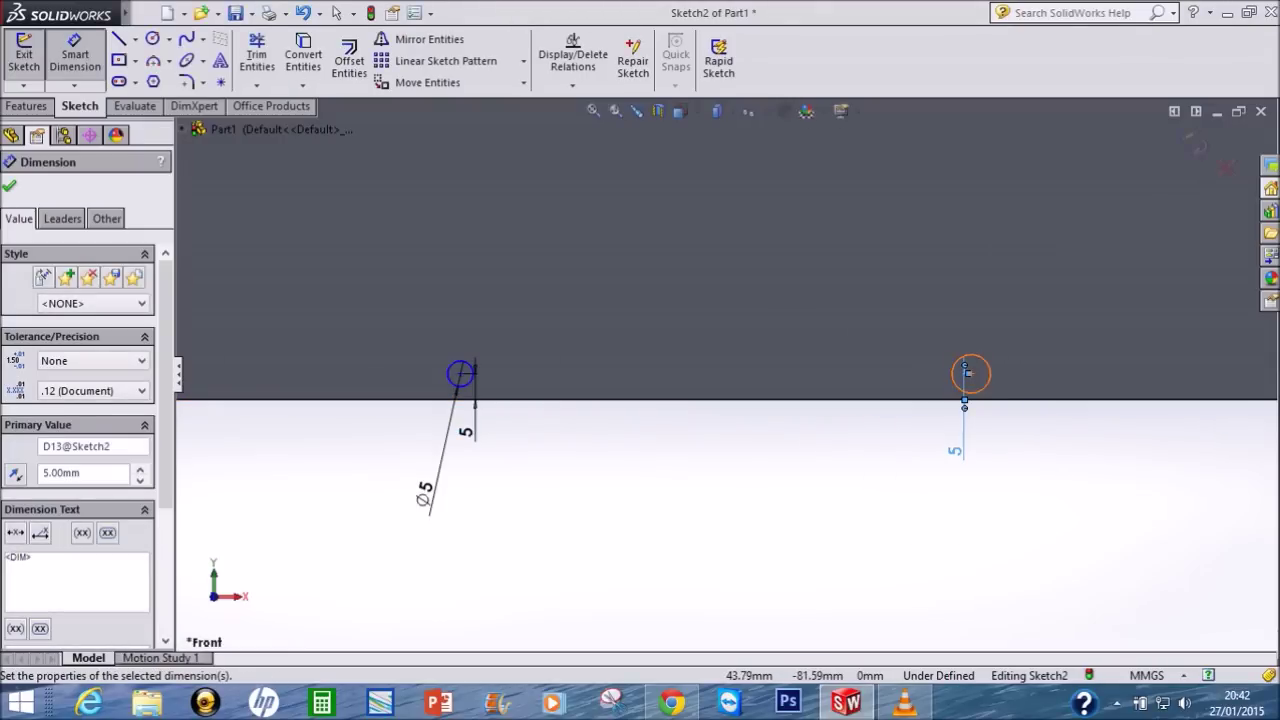
click(967, 372)
click(968, 372)
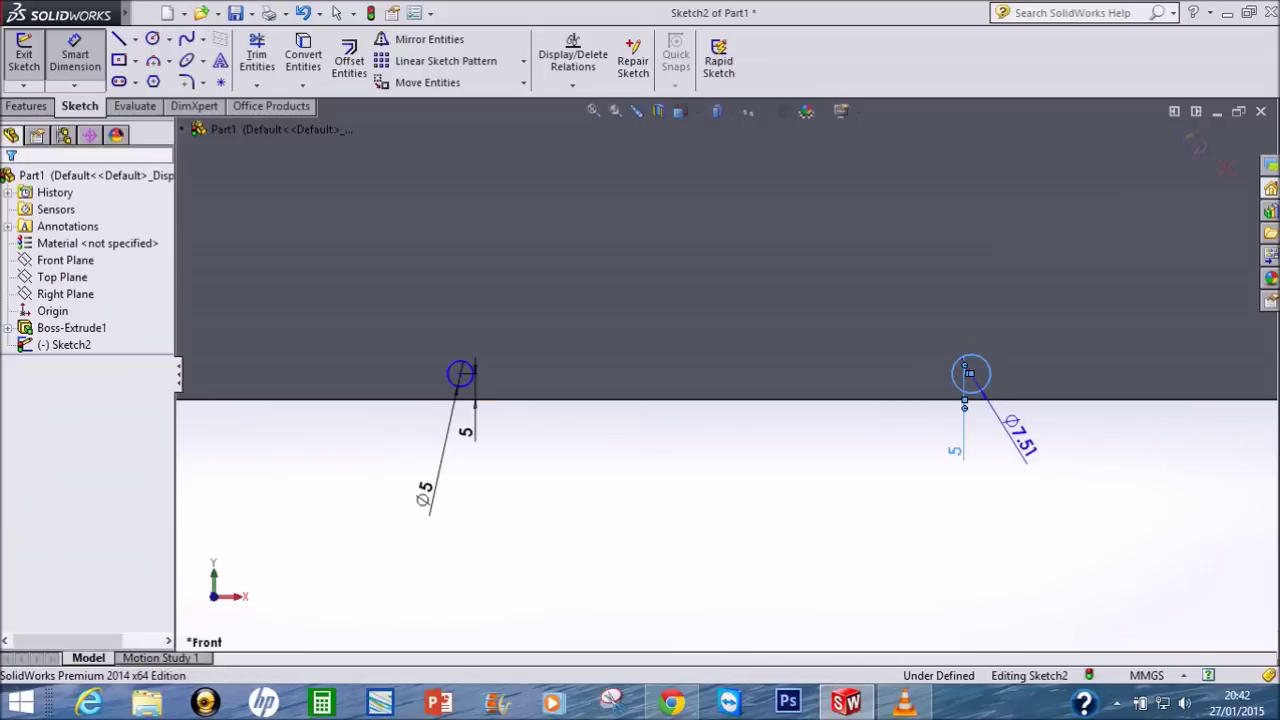
text(5)
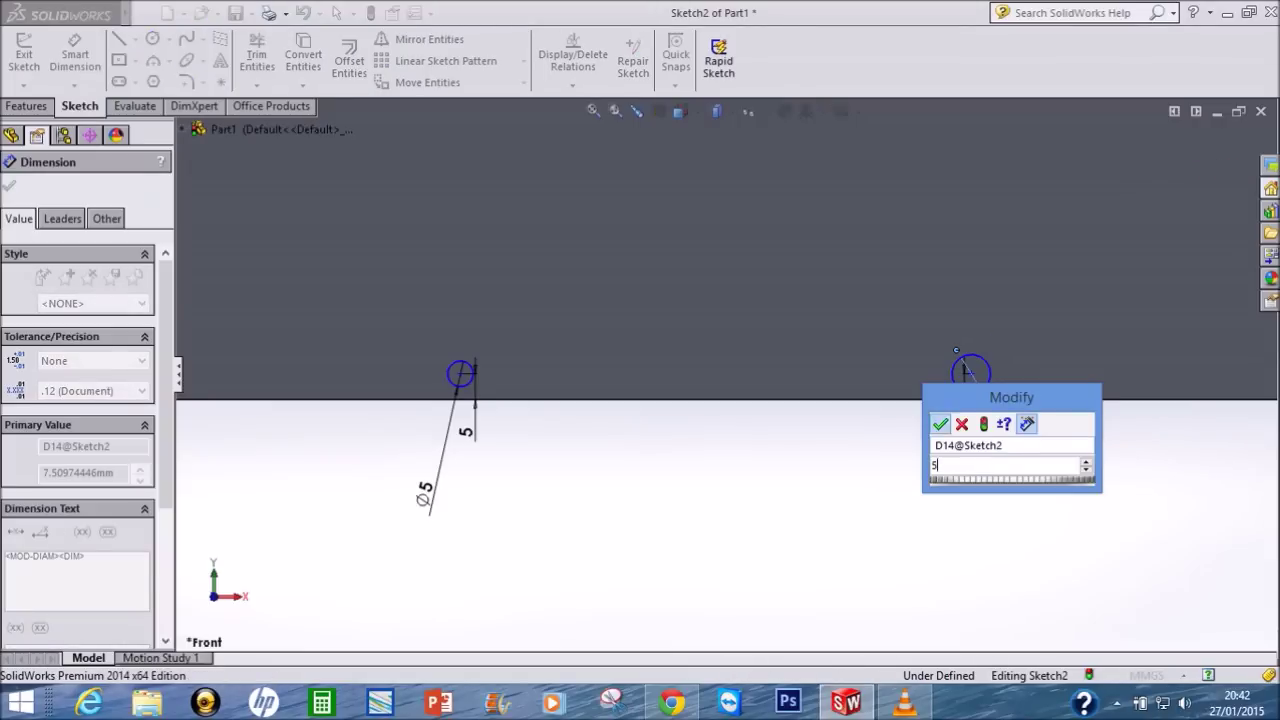
key(Return)
Step: Size the lower-left hole Ø5 and centre it 5 mm above the bottom edge
scroll(950, 474, down, 1)
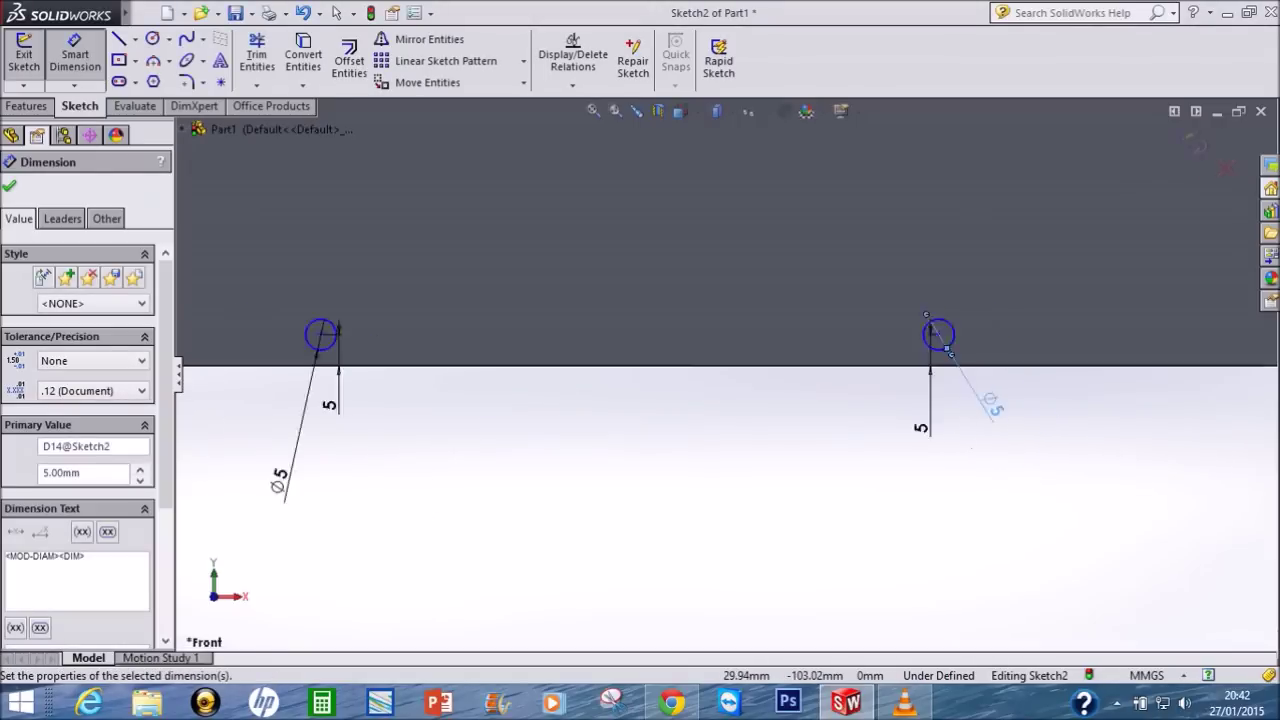
scroll(723, 375, up, 3)
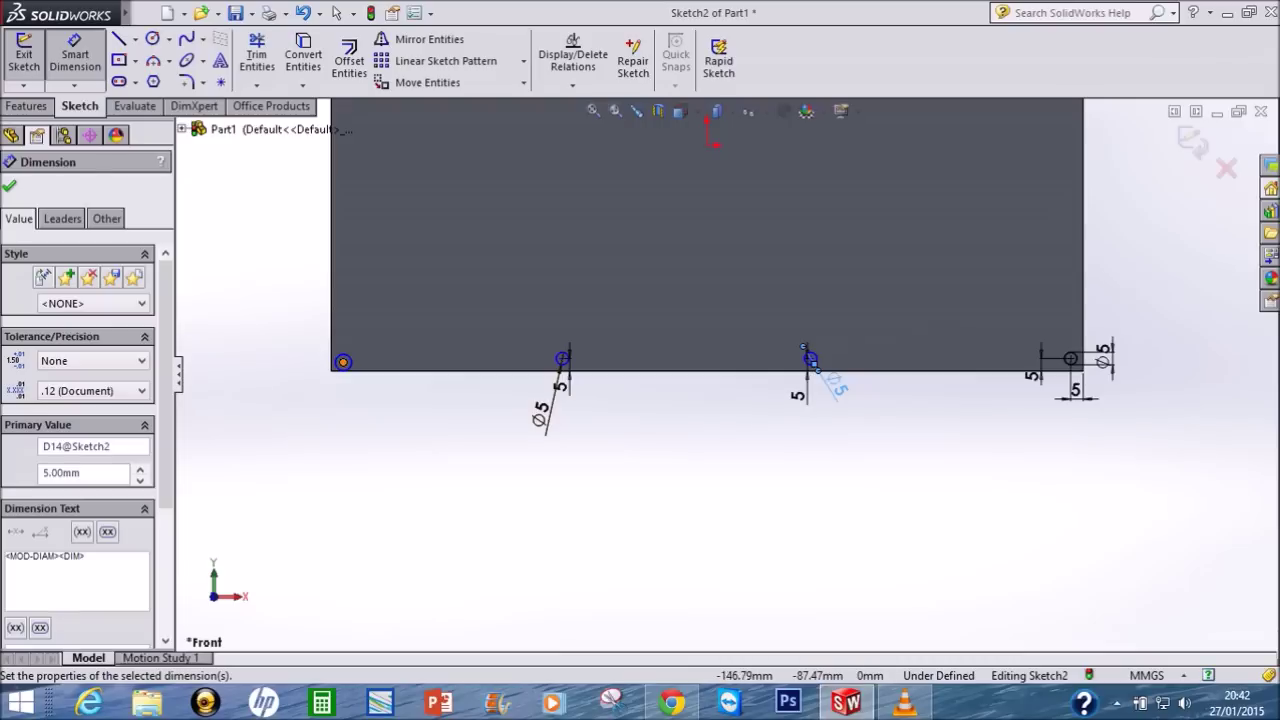
scroll(343, 362, down, 2)
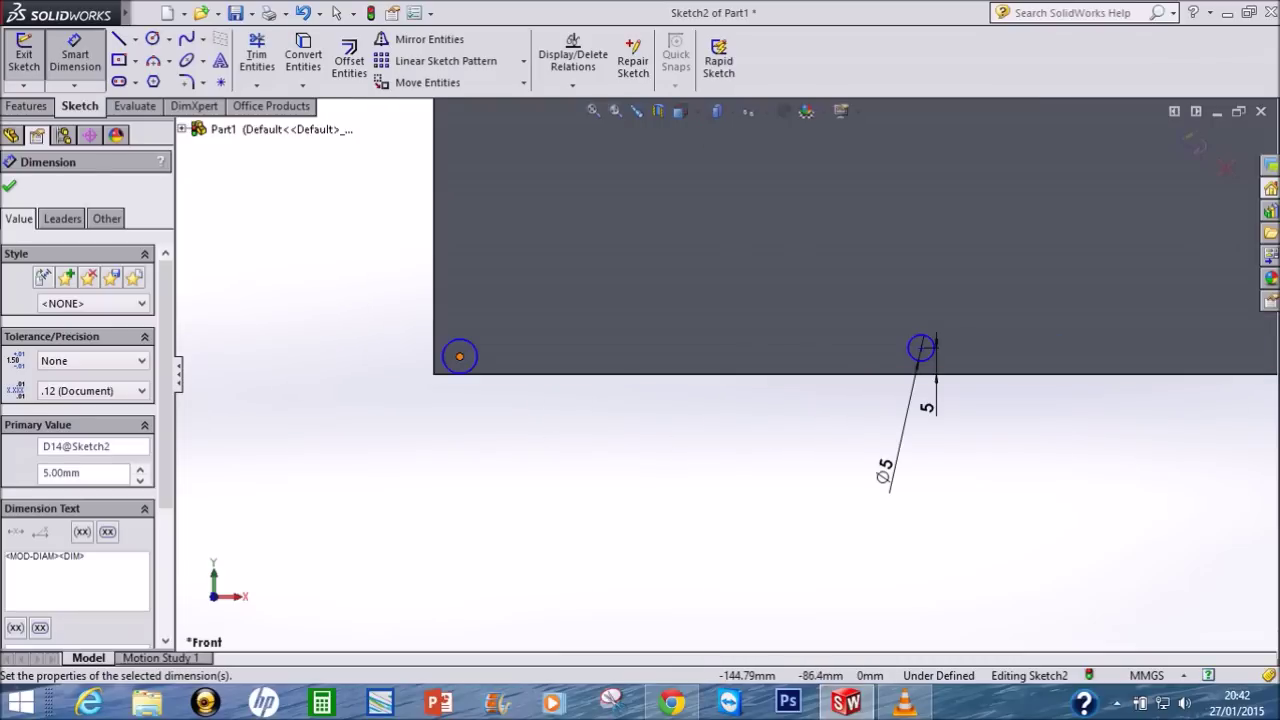
click(472, 368)
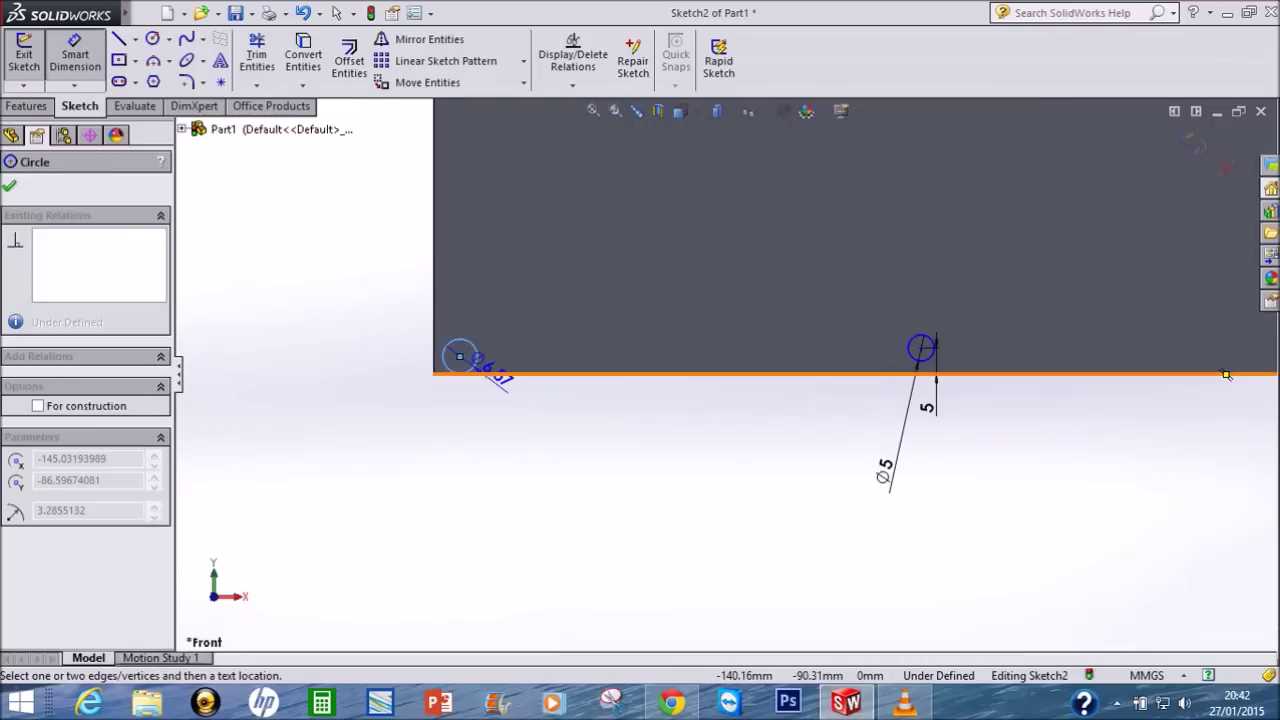
click(462, 410)
text(5)
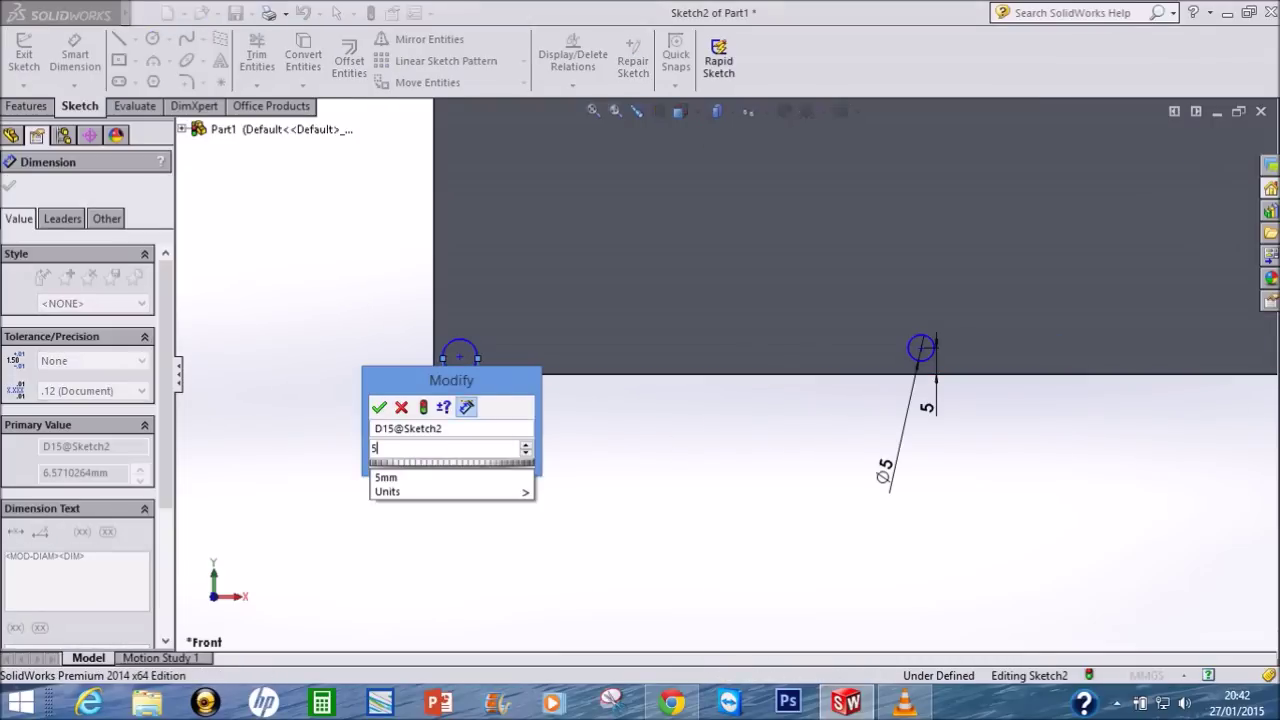
key(Return)
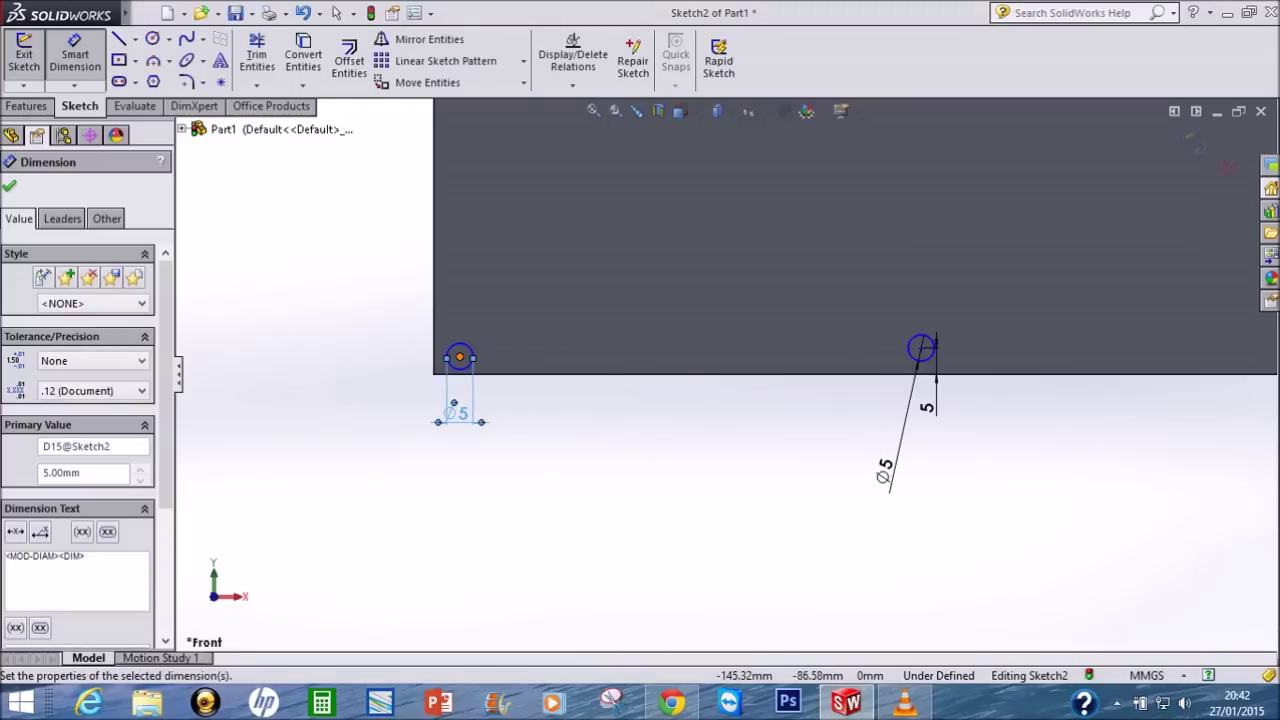
click(459, 356)
click(460, 374)
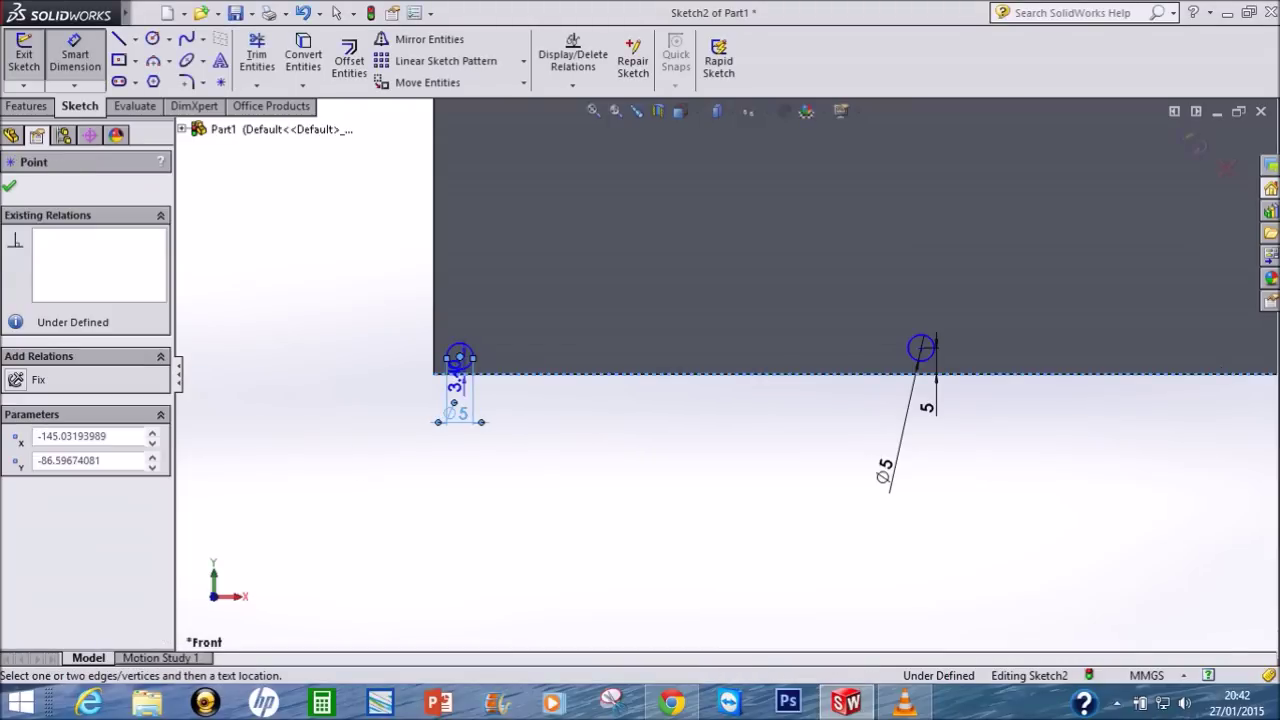
click(378, 380)
text(5)
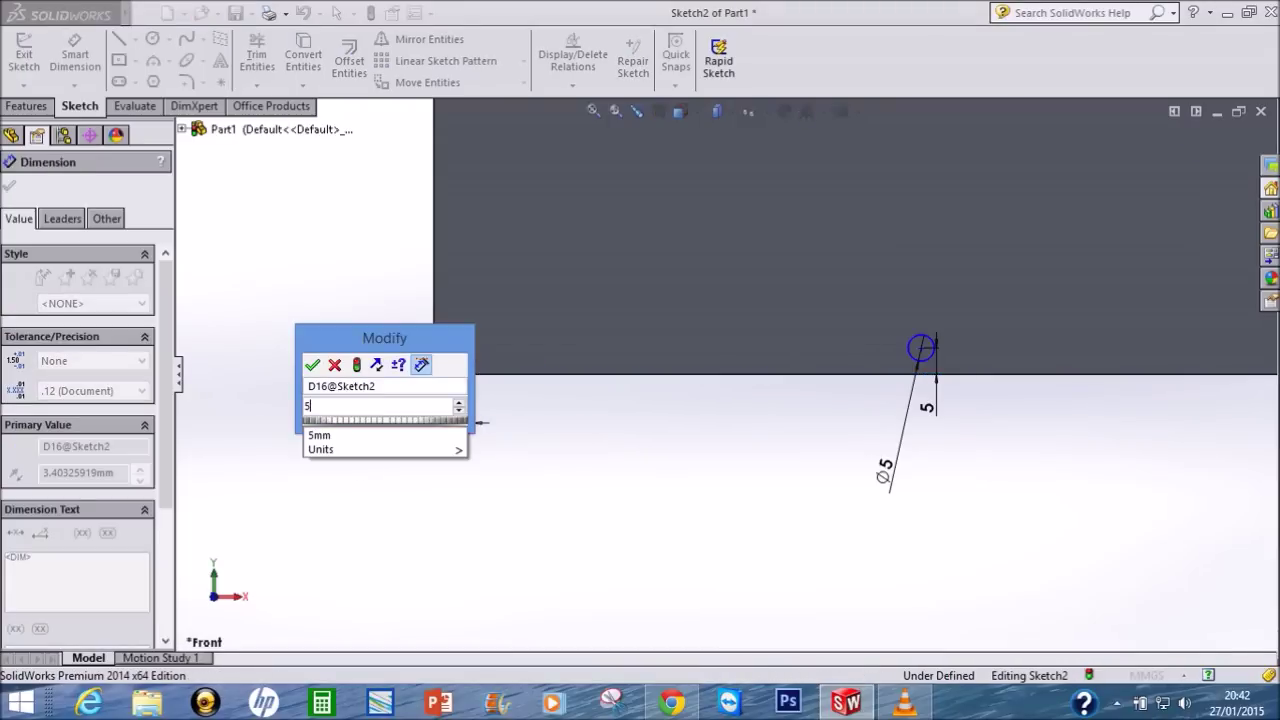
key(Return)
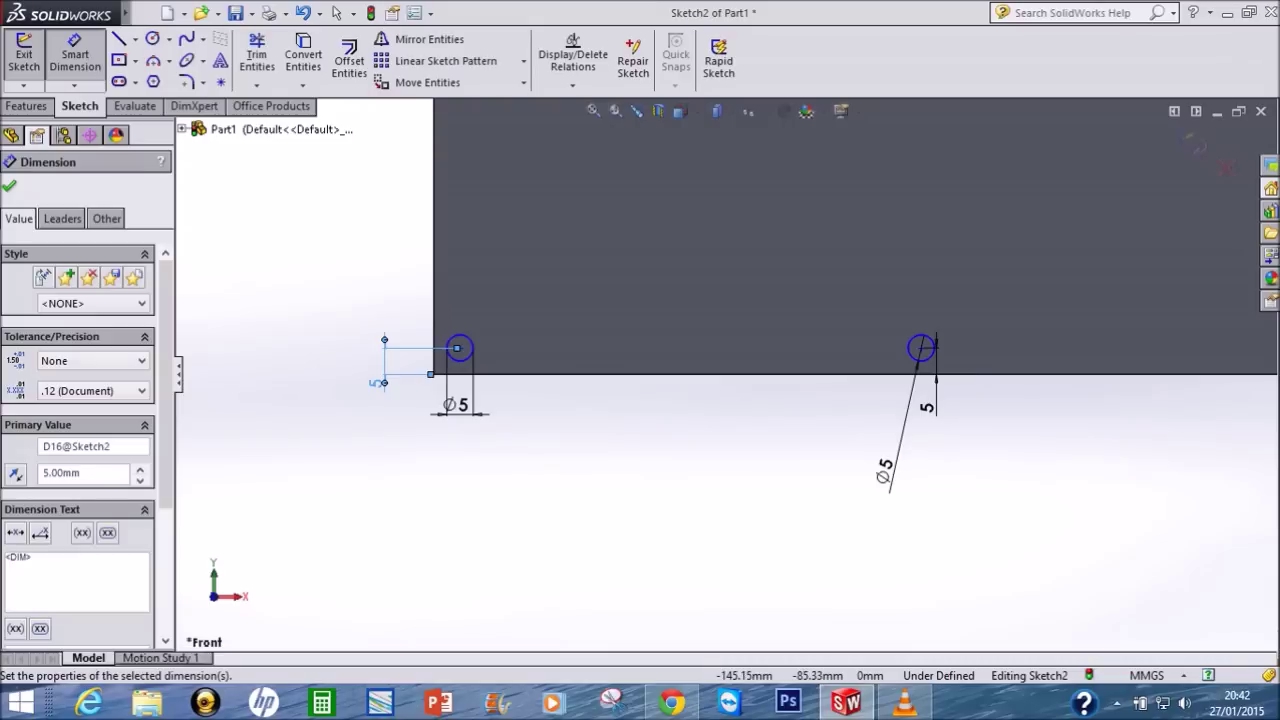
Step: Set the lower-left hole's centre 5 mm from the left edge
click(434, 372)
click(458, 348)
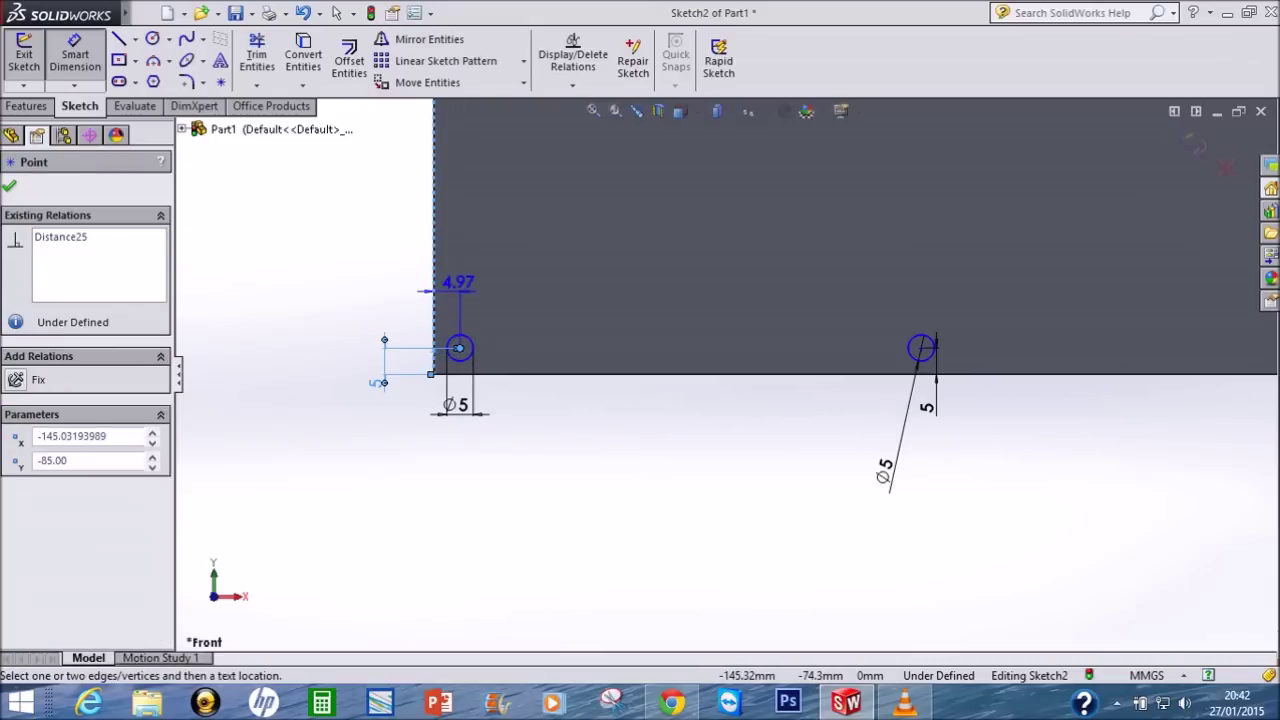
click(380, 383)
key(Return)
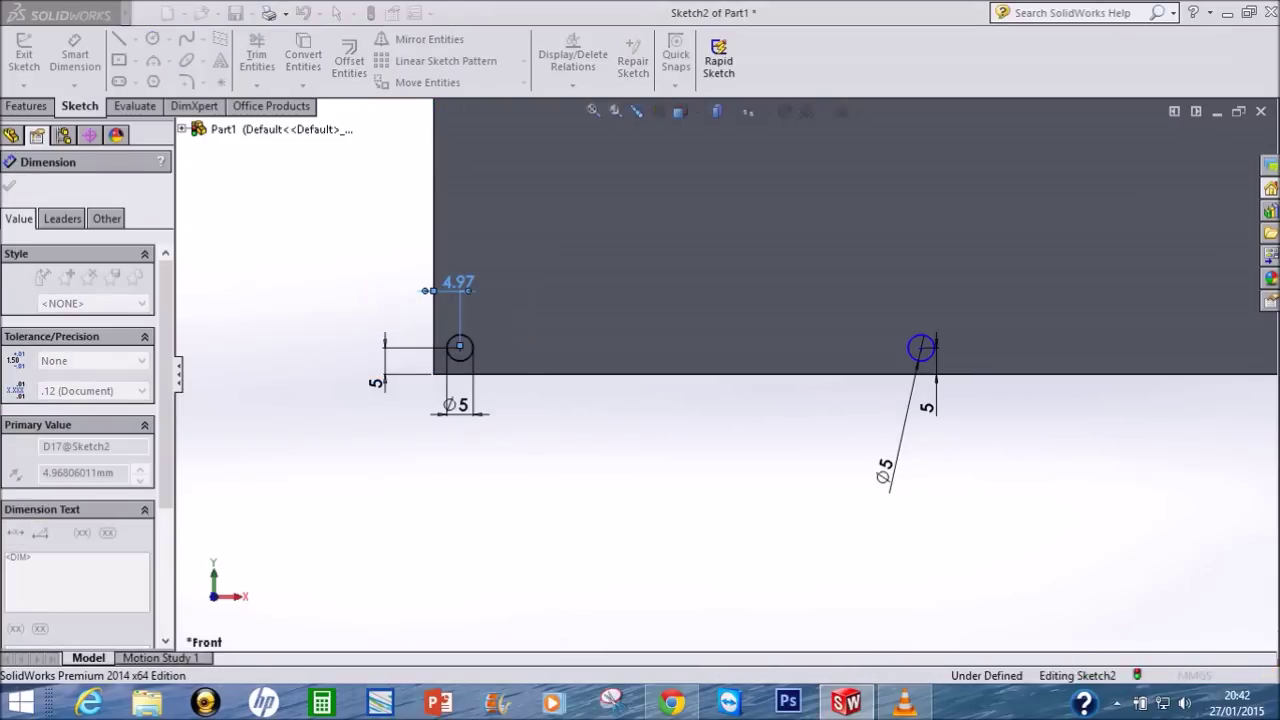
text(5)
key(Return)
Step: Make the last top-edge hole Ø5 with its centre 5 mm from the edge
scroll(375, 388, down, 3)
scroll(745, 383, up, 4)
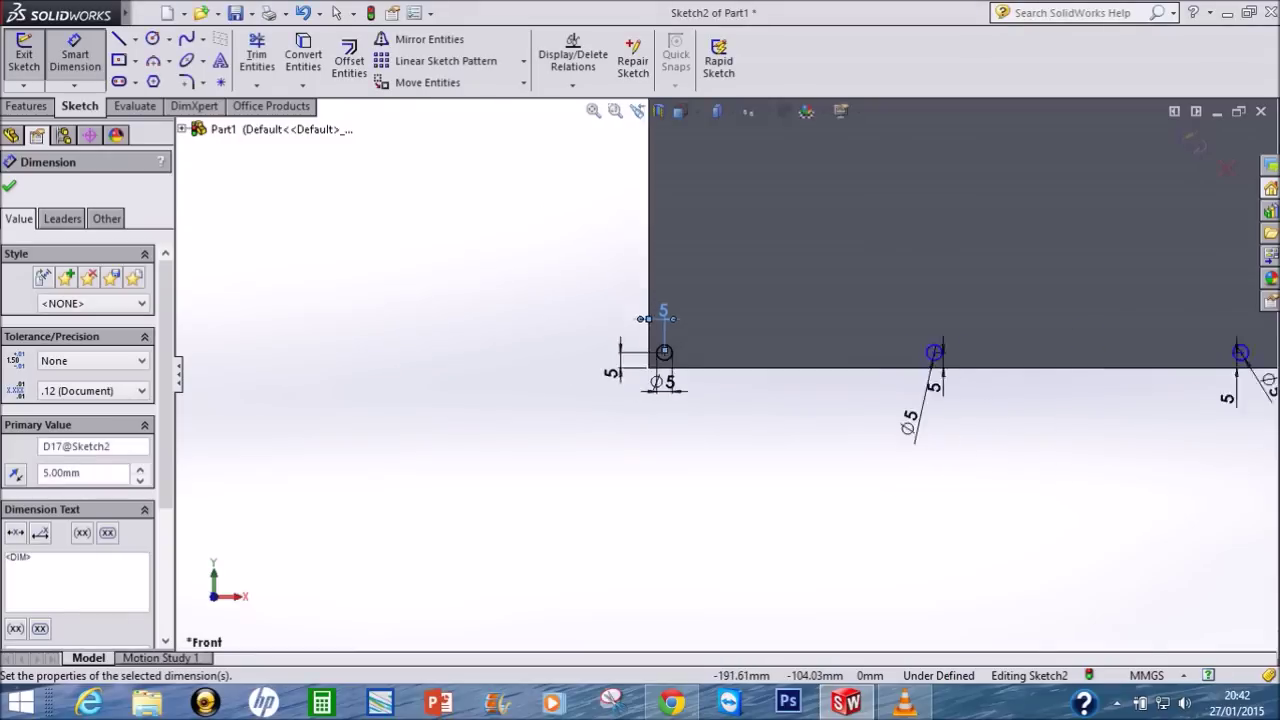
scroll(723, 374, up, 1)
scroll(723, 374, up, 1)
scroll(723, 374, up, 1)
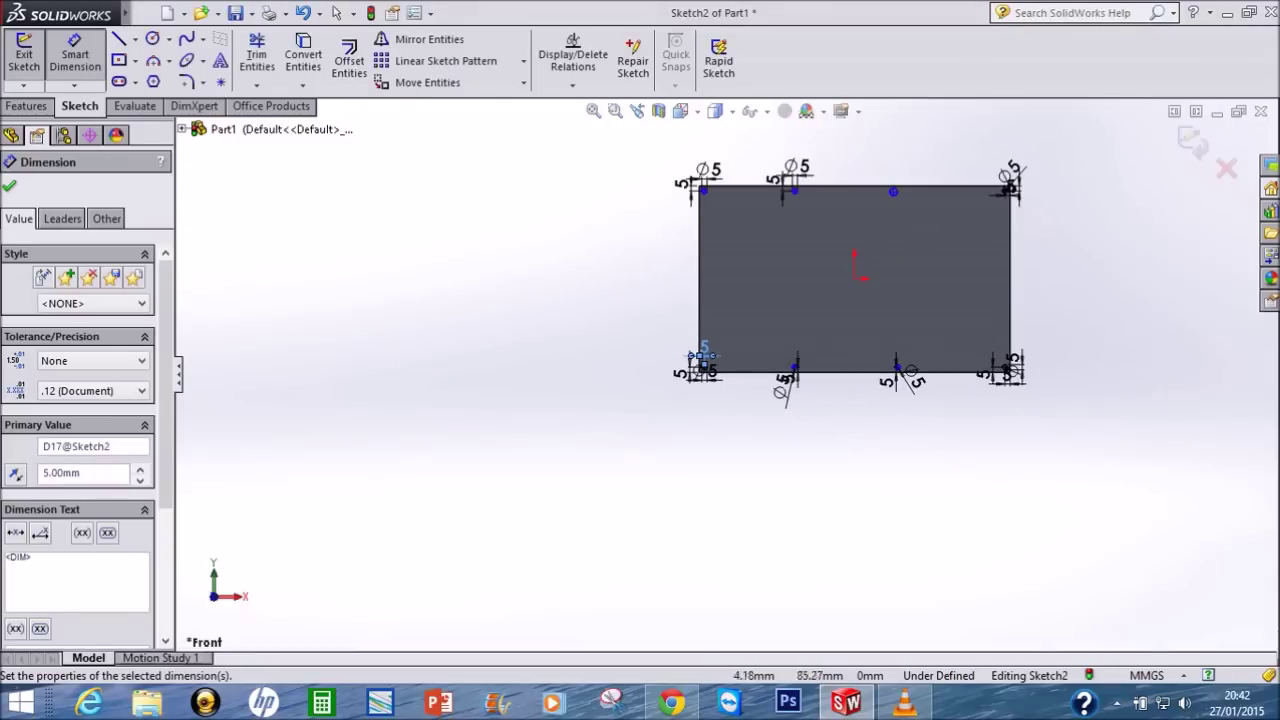
scroll(925, 130, down, 3)
scroll(915, 210, down, 3)
scroll(890, 215, down, 2)
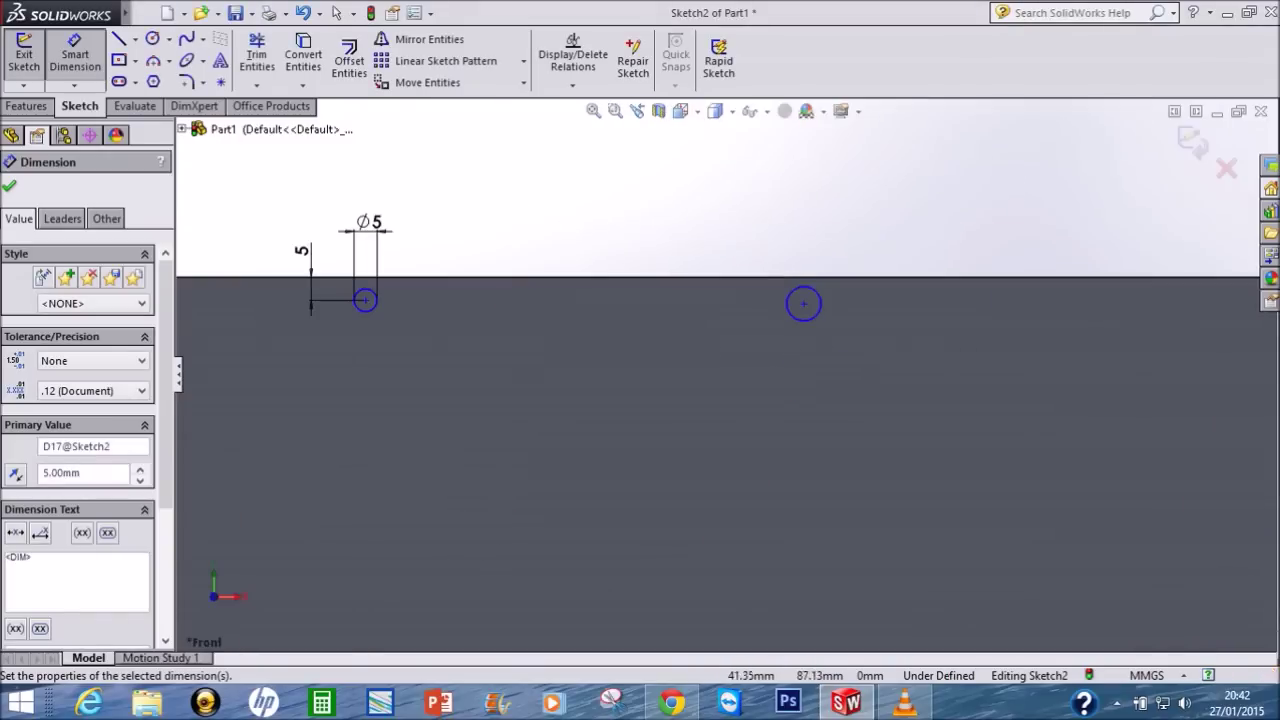
click(803, 288)
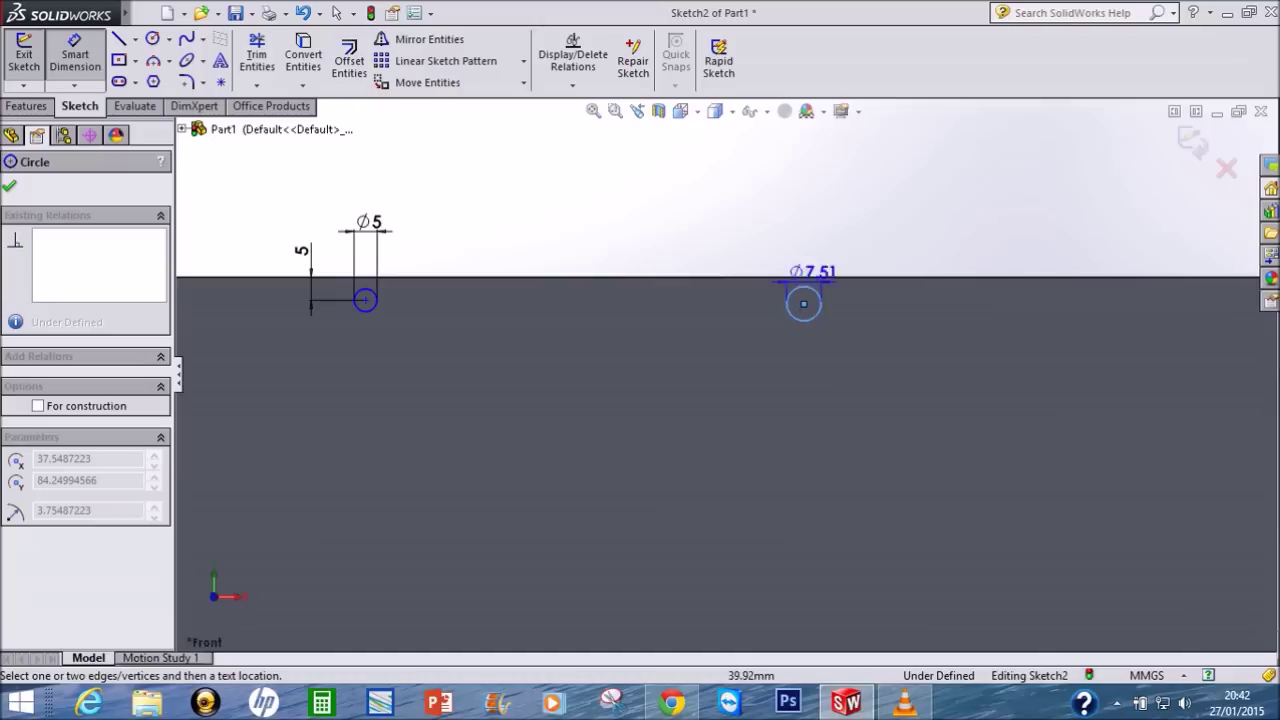
click(806, 228)
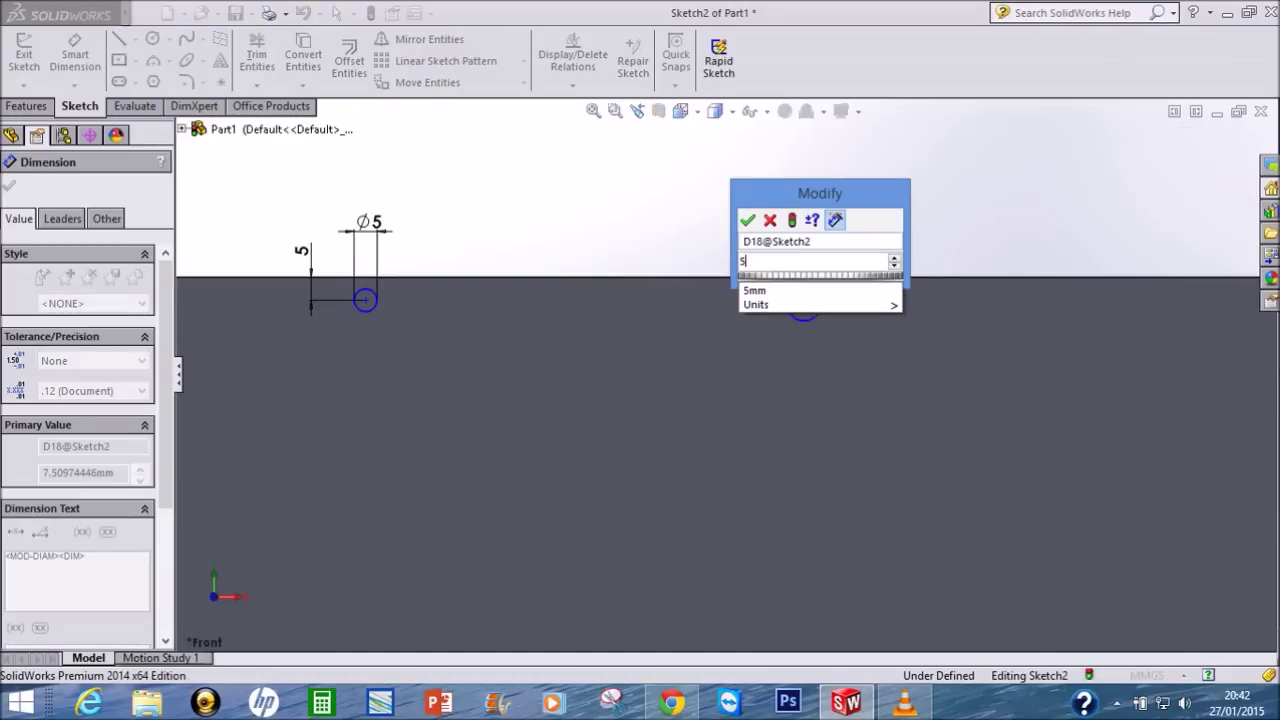
text(5)
key(Return)
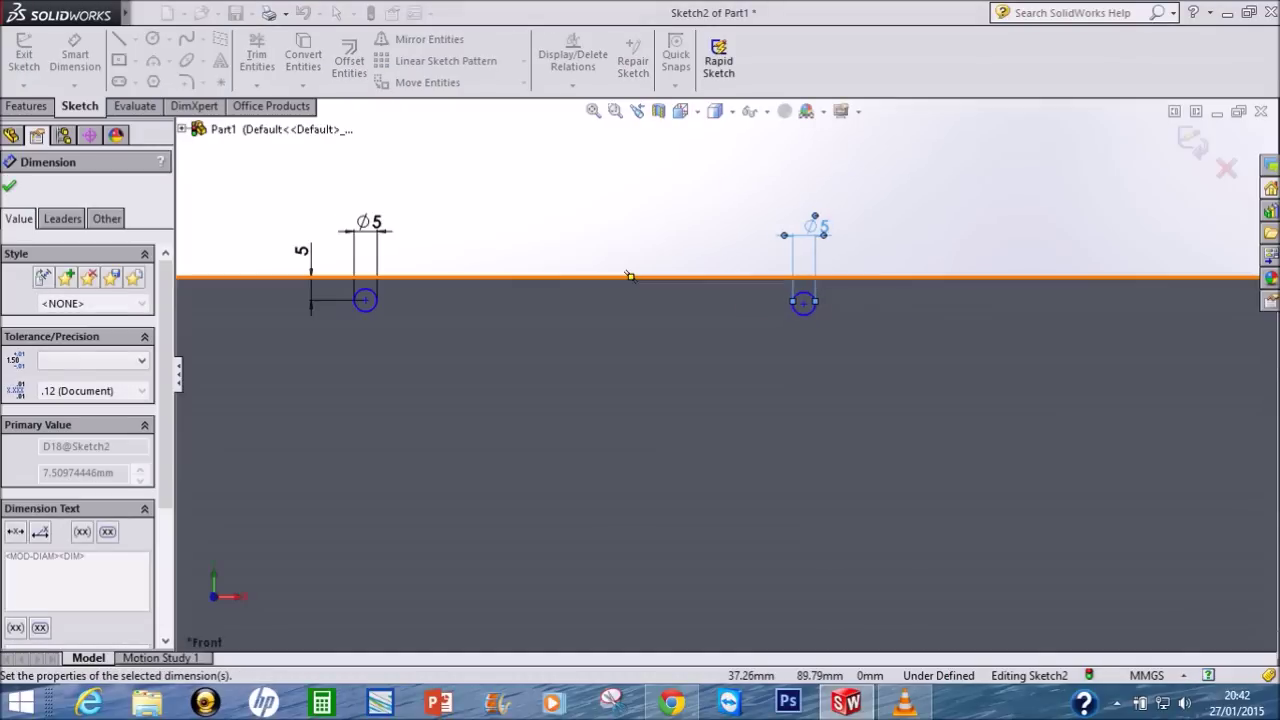
click(803, 302)
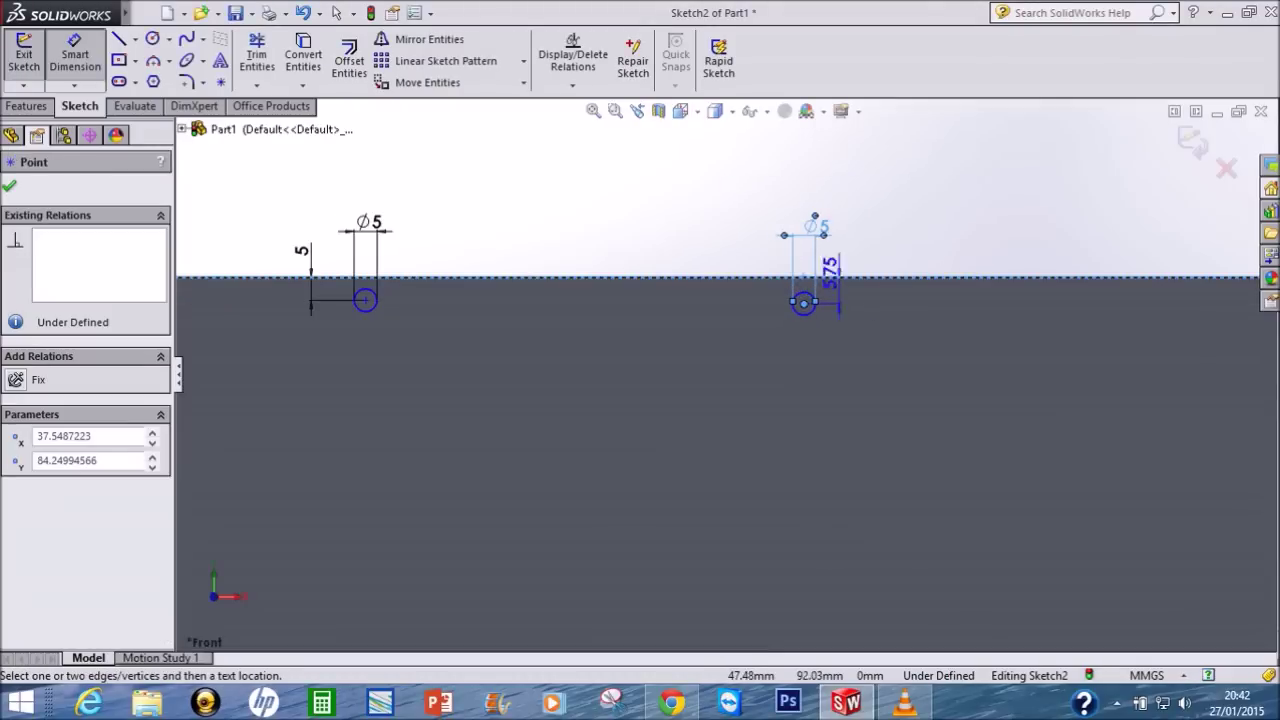
click(900, 250)
text(5)
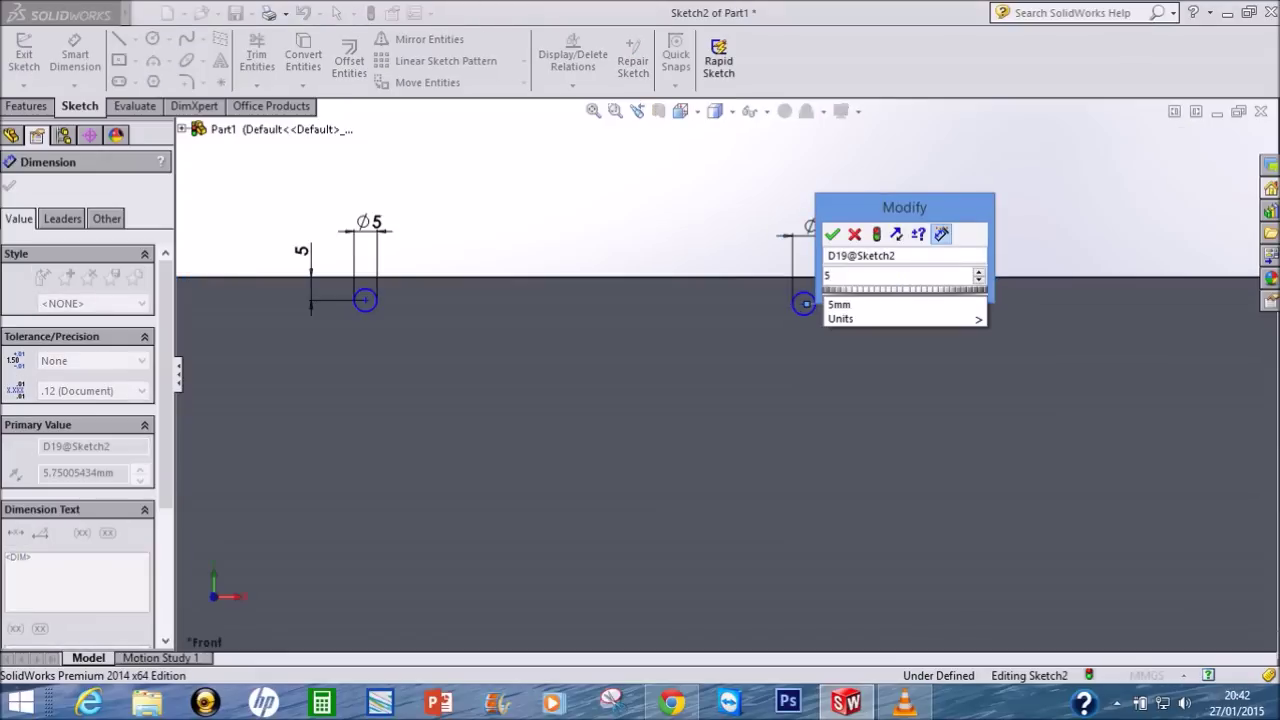
key(Return)
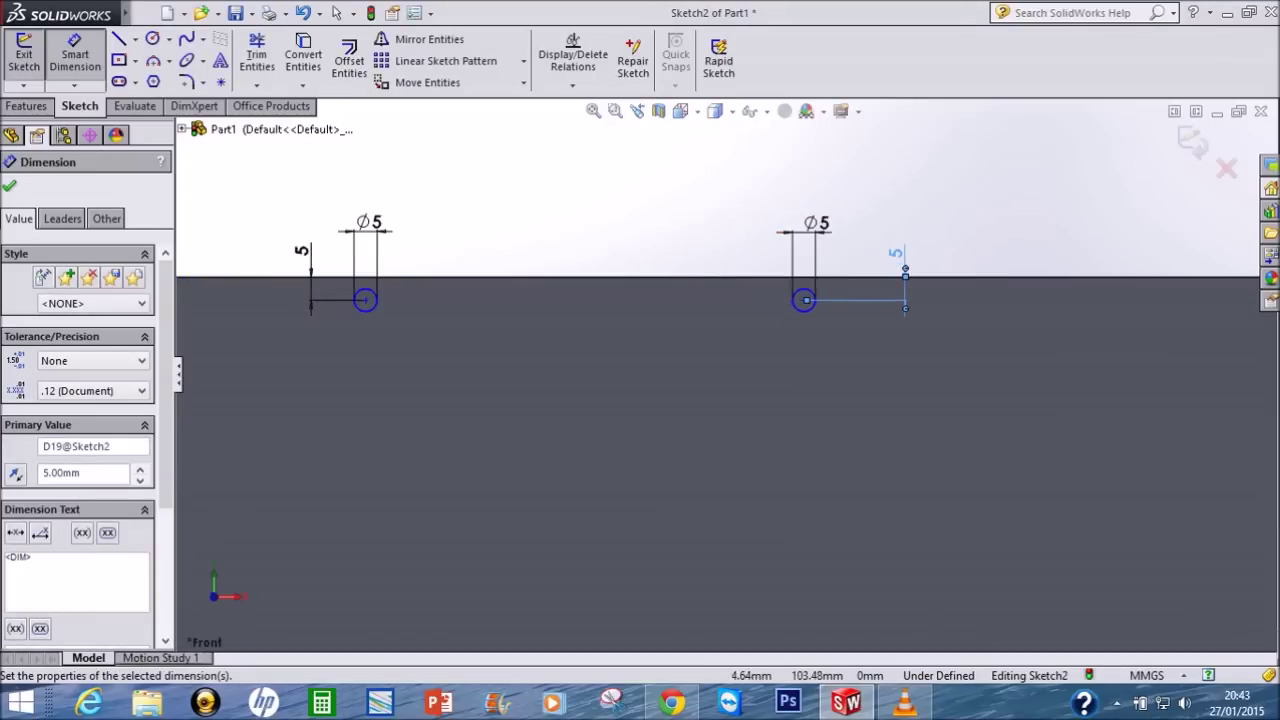
Step: Start an Extruded Cut from the Features commands
scroll(745, 398, down, 1)
scroll(745, 398, up, 3)
scroll(745, 398, up, 3)
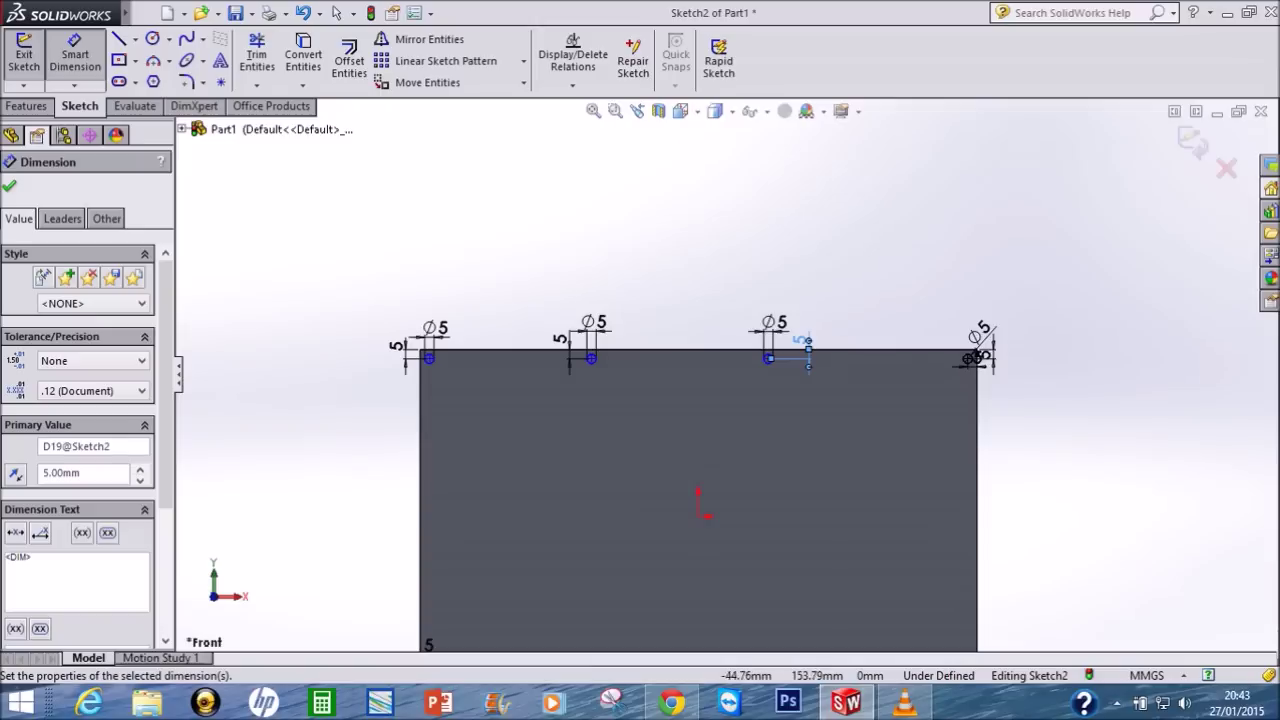
click(26, 105)
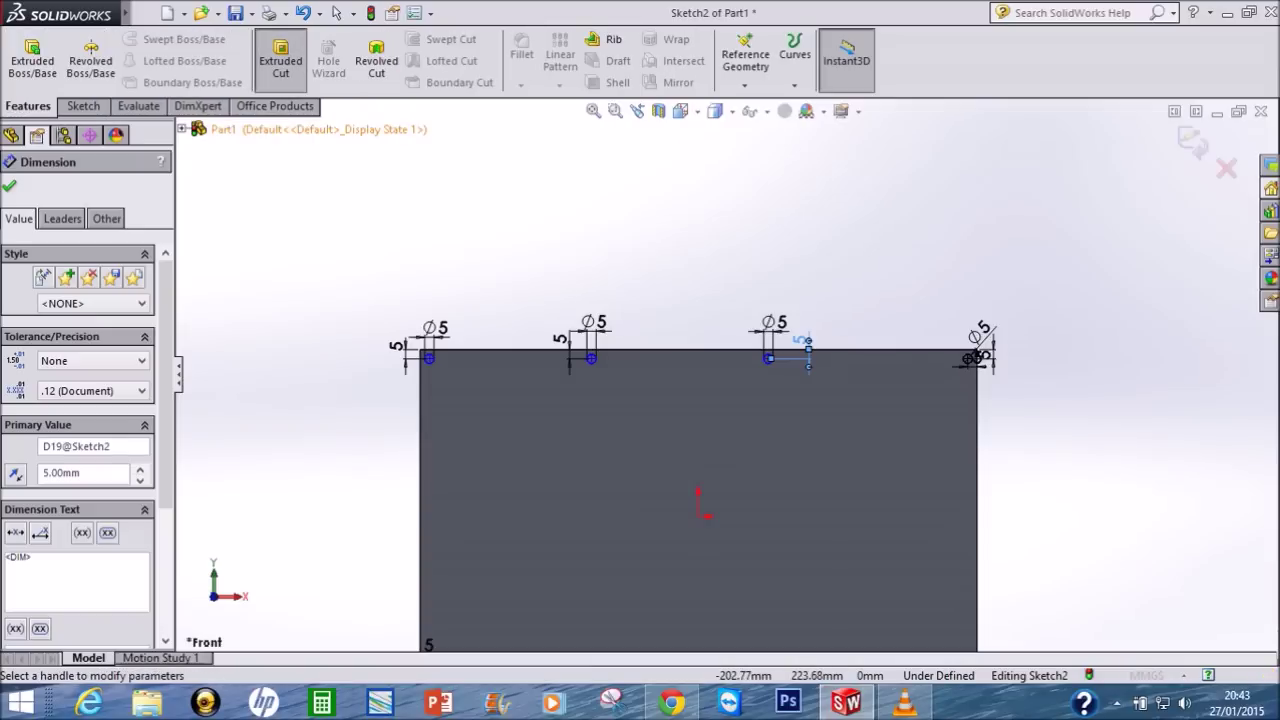
click(281, 58)
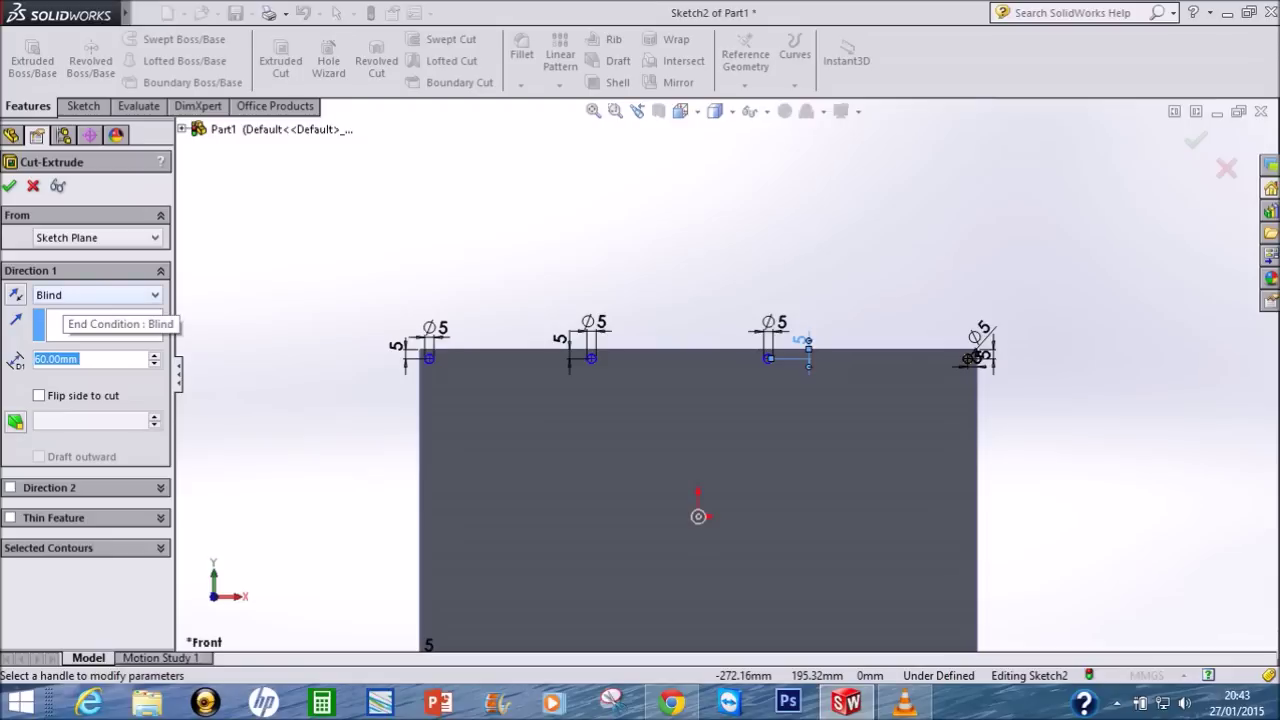
Step: Cut the eight Ø5 holes Through All as Cut-Extrude1
click(97, 295)
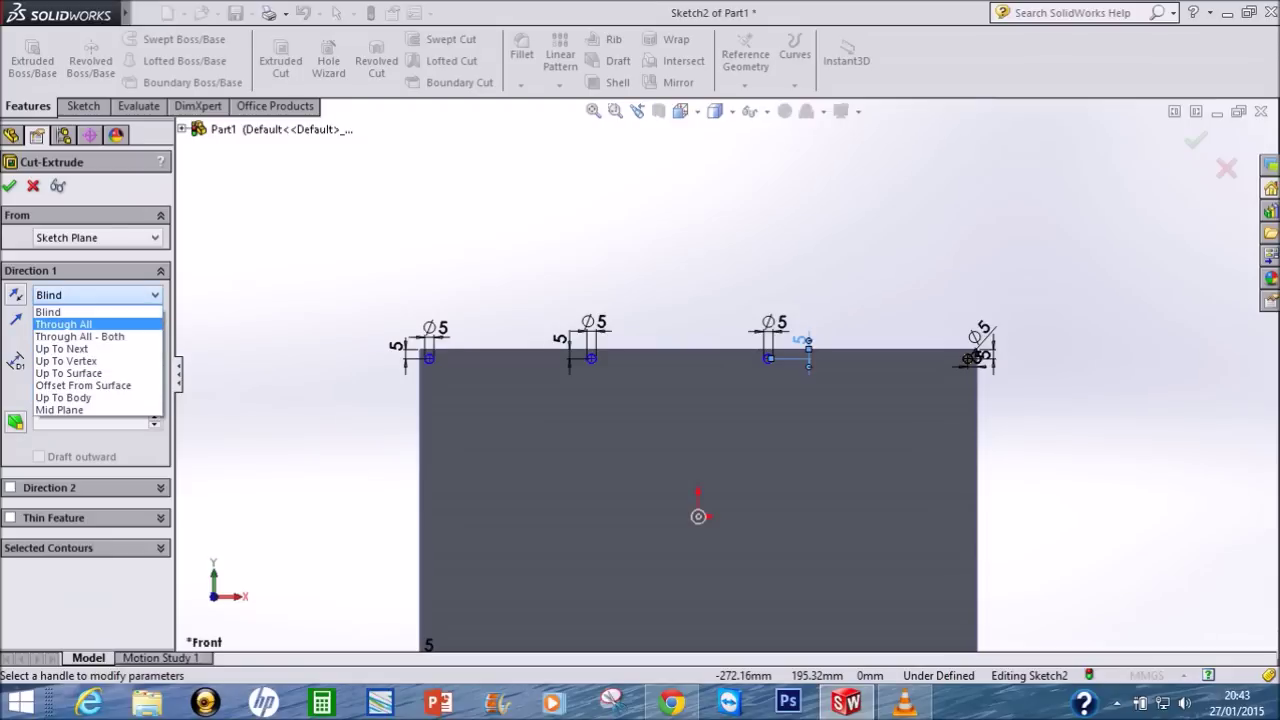
click(63, 324)
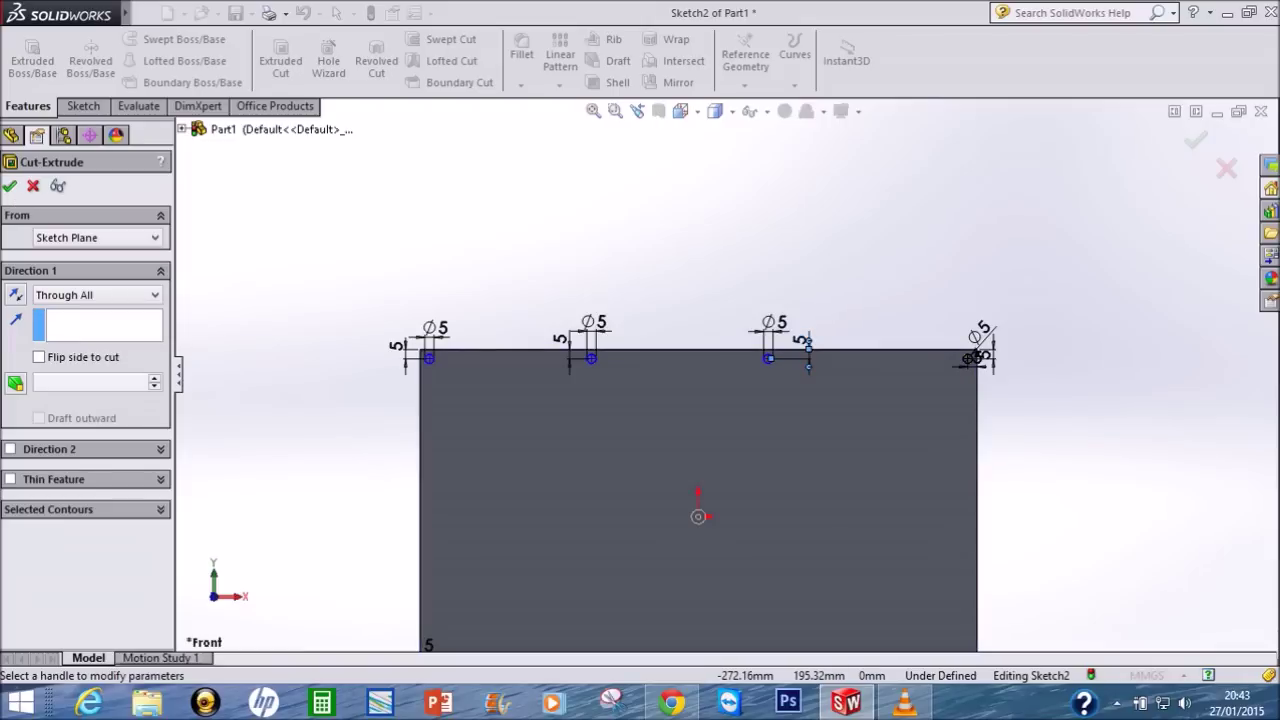
key(Return)
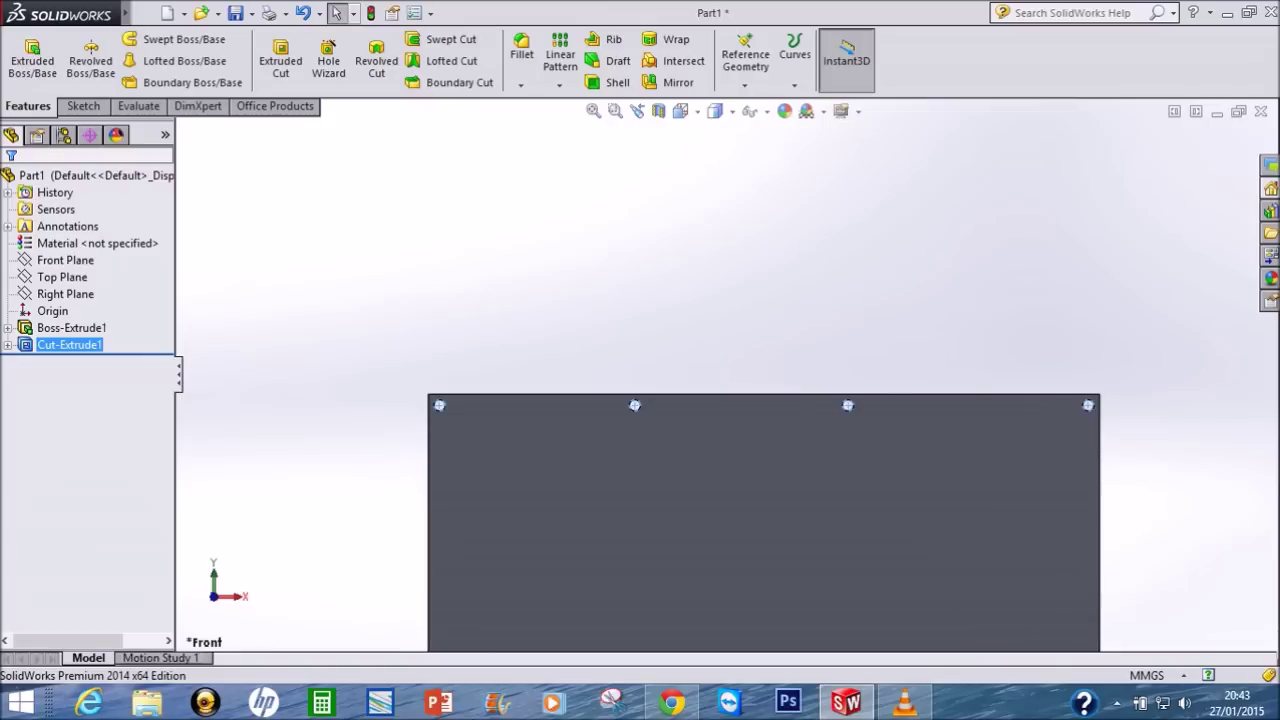
Step: Begin a new sketch
scroll(880, 304, up, 5)
scroll(845, 458, down, 2)
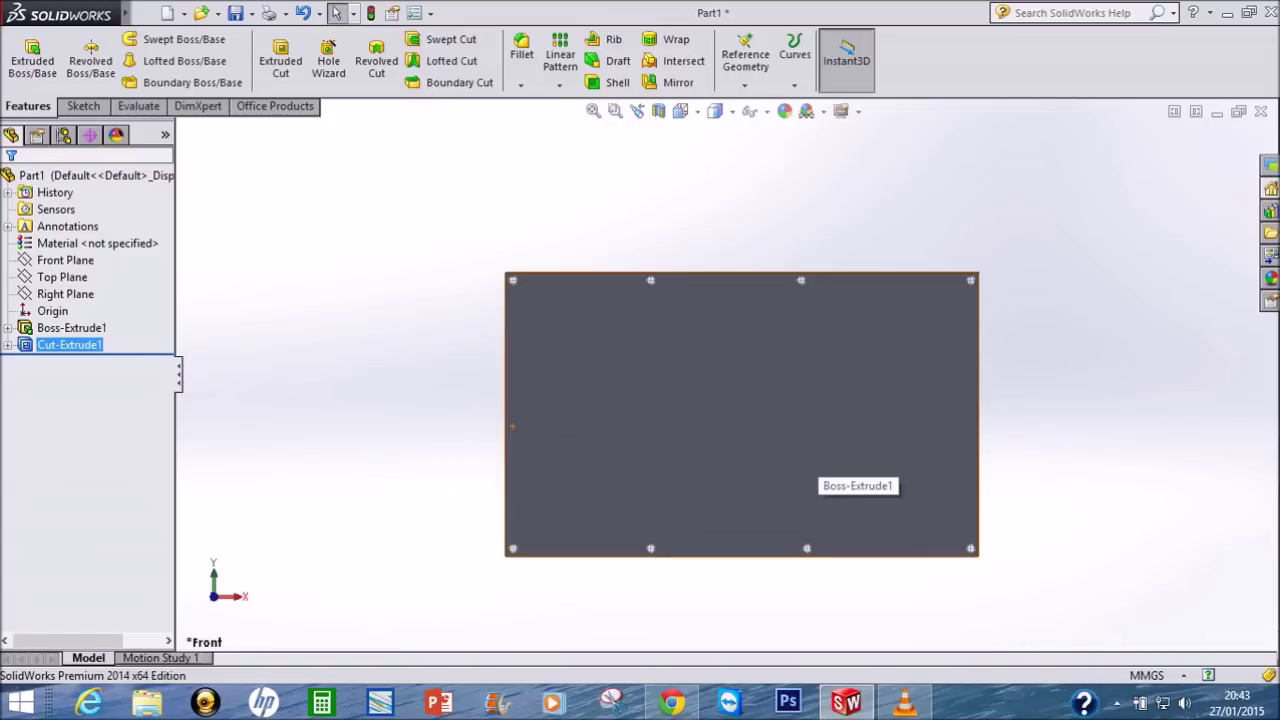
scroll(830, 436, down, 1)
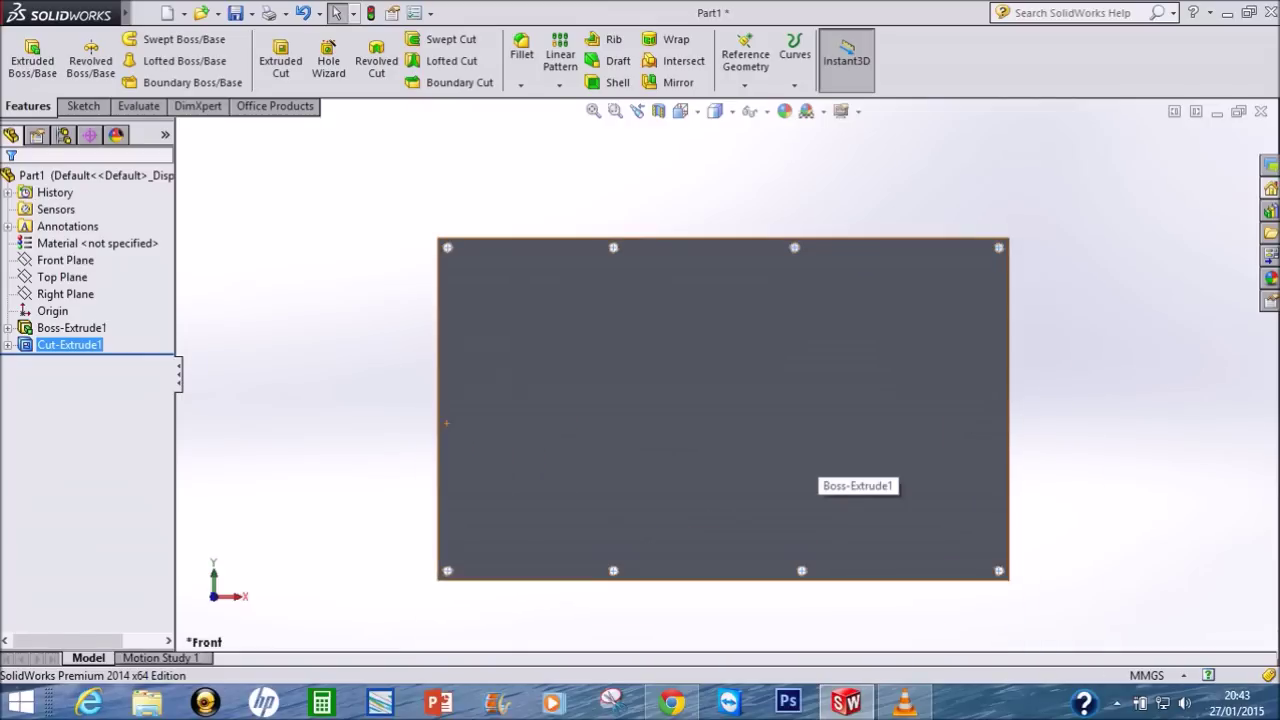
scroll(845, 470, down, 1)
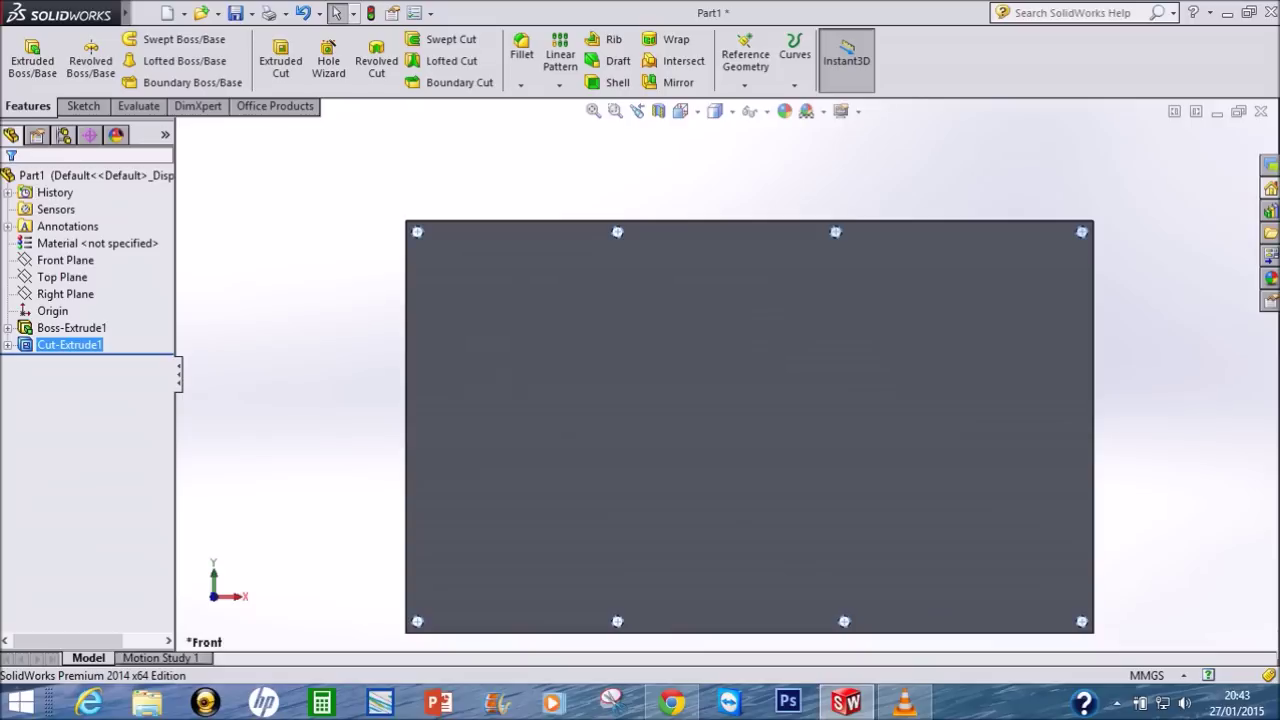
click(83, 106)
Step: Start a sketch on the plate's front face with the Circle tool
click(24, 55)
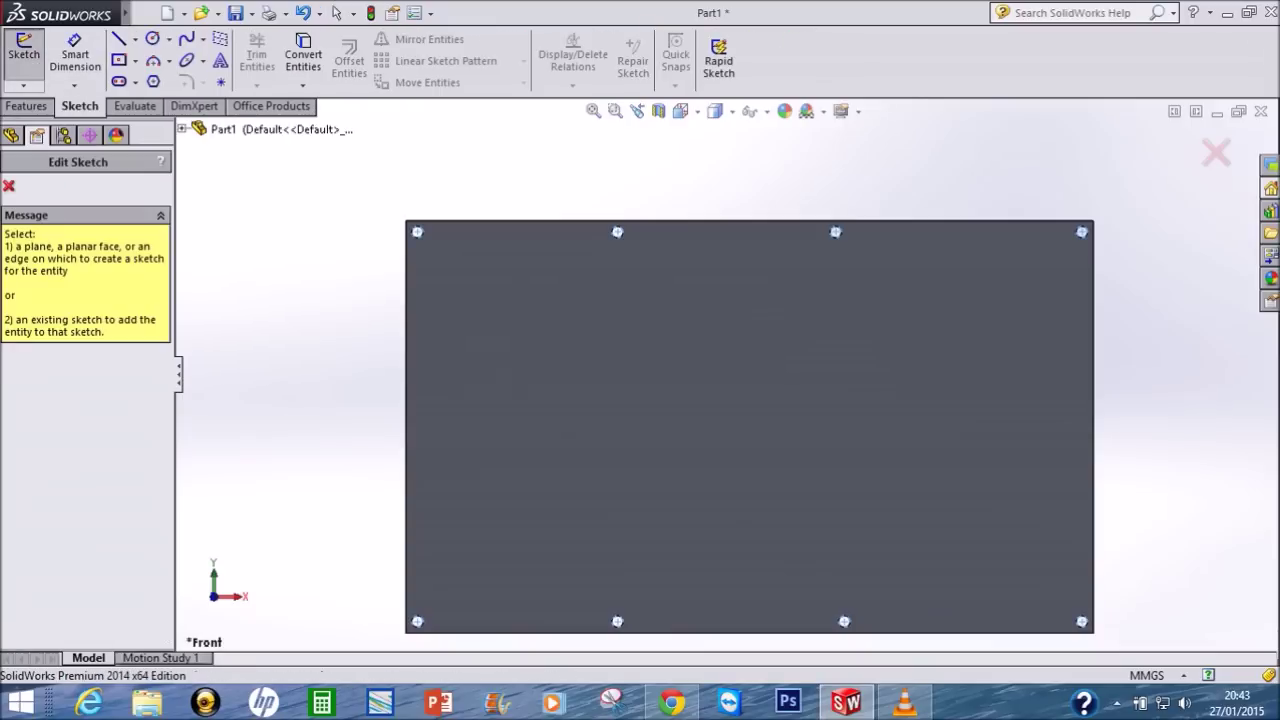
click(500, 270)
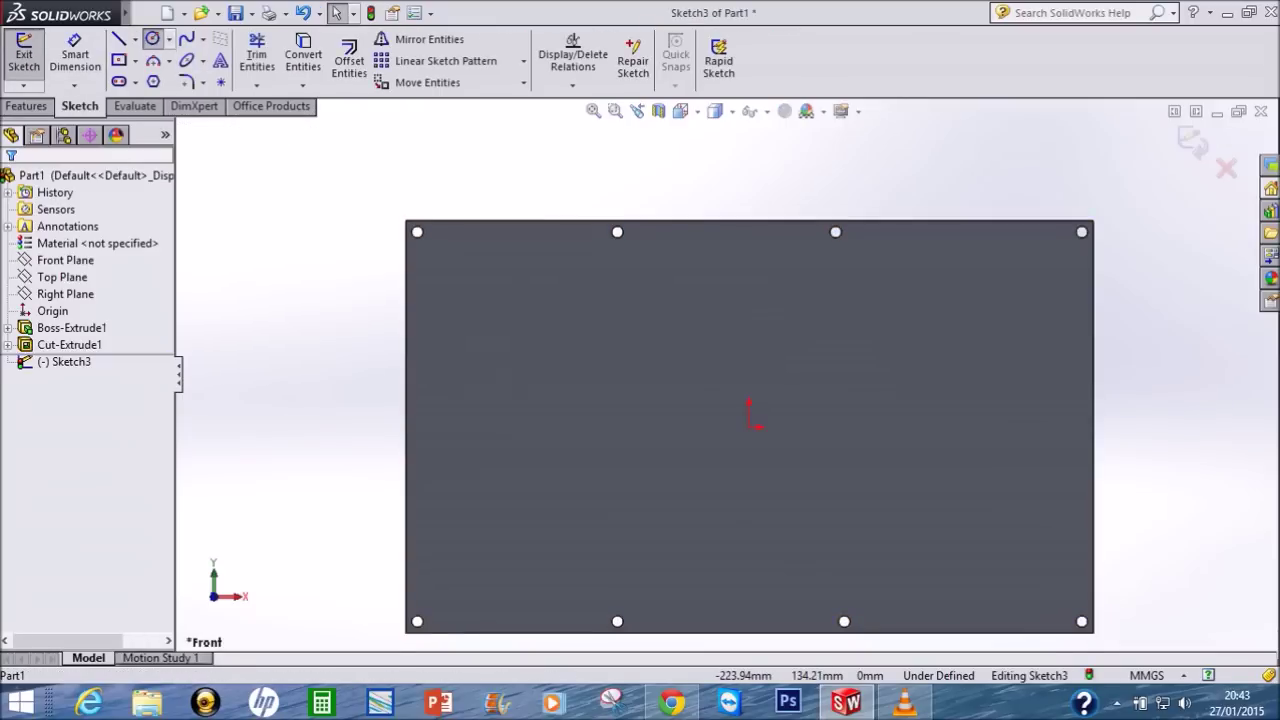
click(152, 38)
Step: Draw circles centred on the plate's top-left and top-right corners
scroll(470, 255, up, 1)
scroll(470, 255, down, 1)
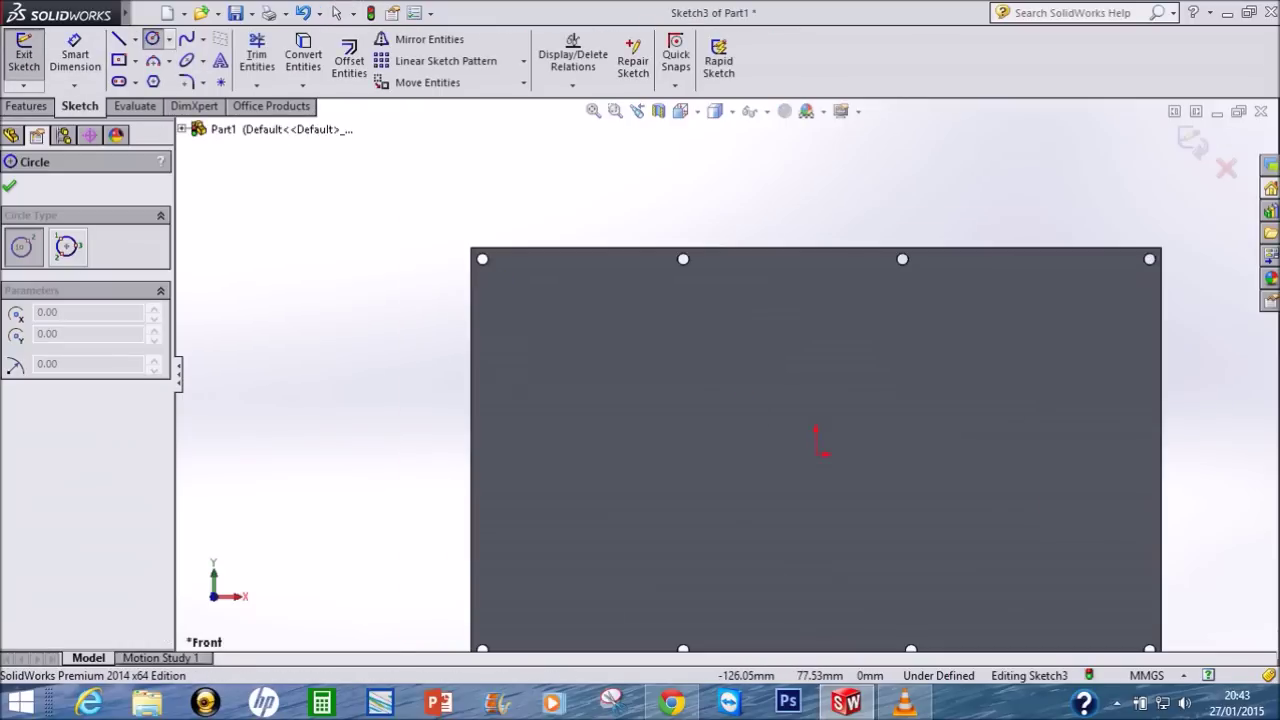
scroll(470, 255, down, 3)
scroll(470, 255, down, 4)
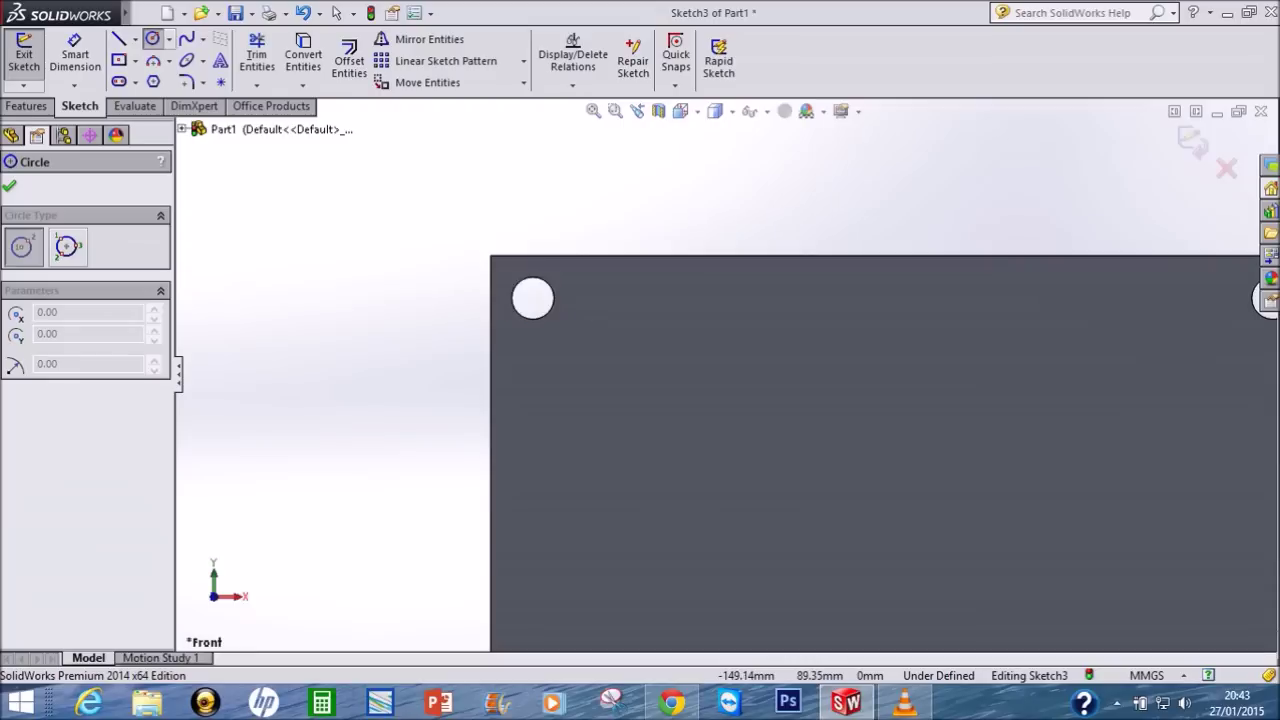
click(490, 256)
click(575, 344)
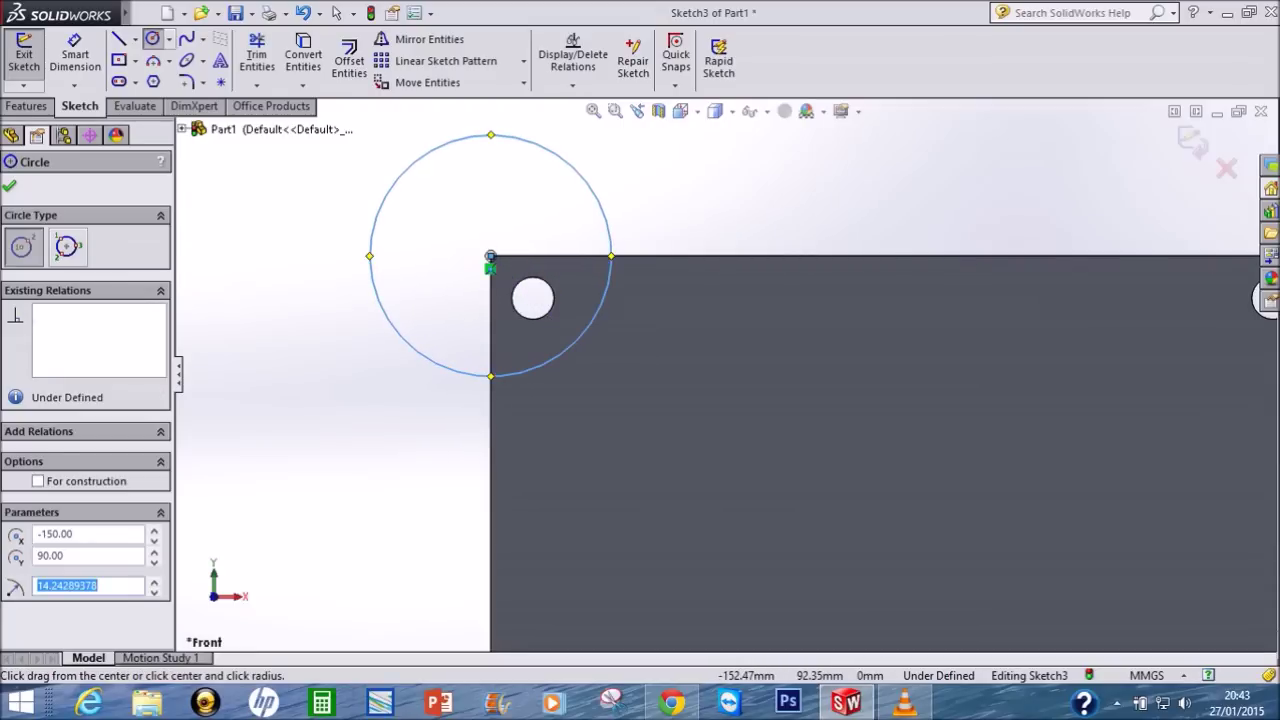
scroll(490, 256, up, 1)
scroll(571, 306, up, 2)
scroll(634, 343, up, 2)
scroll(680, 354, up, 2)
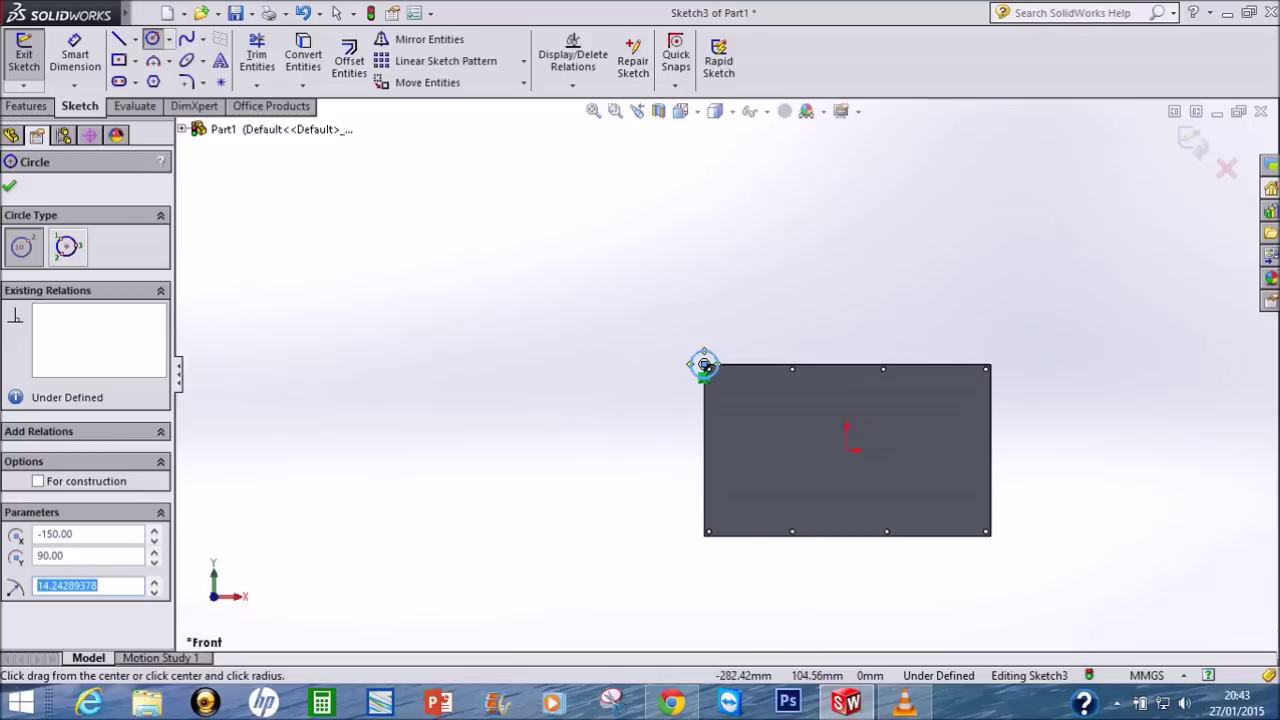
scroll(704, 364, down, 3)
scroll(430, 315, down, 2)
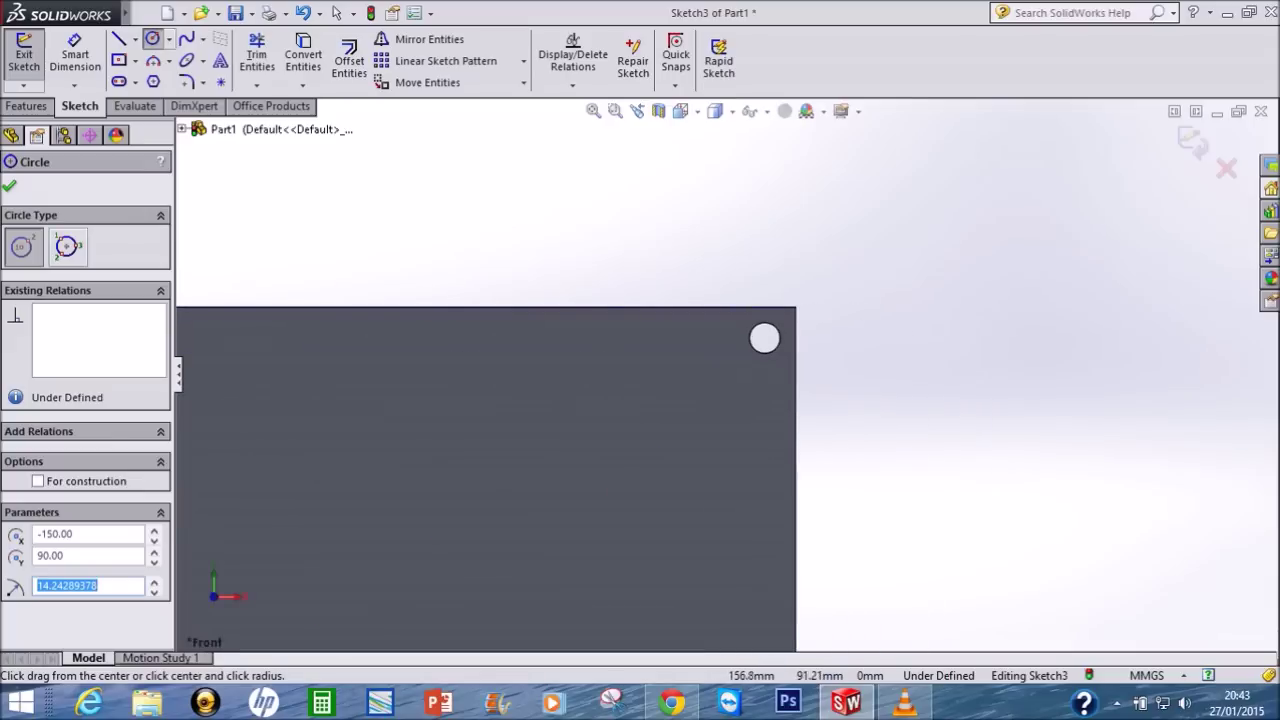
click(795, 307)
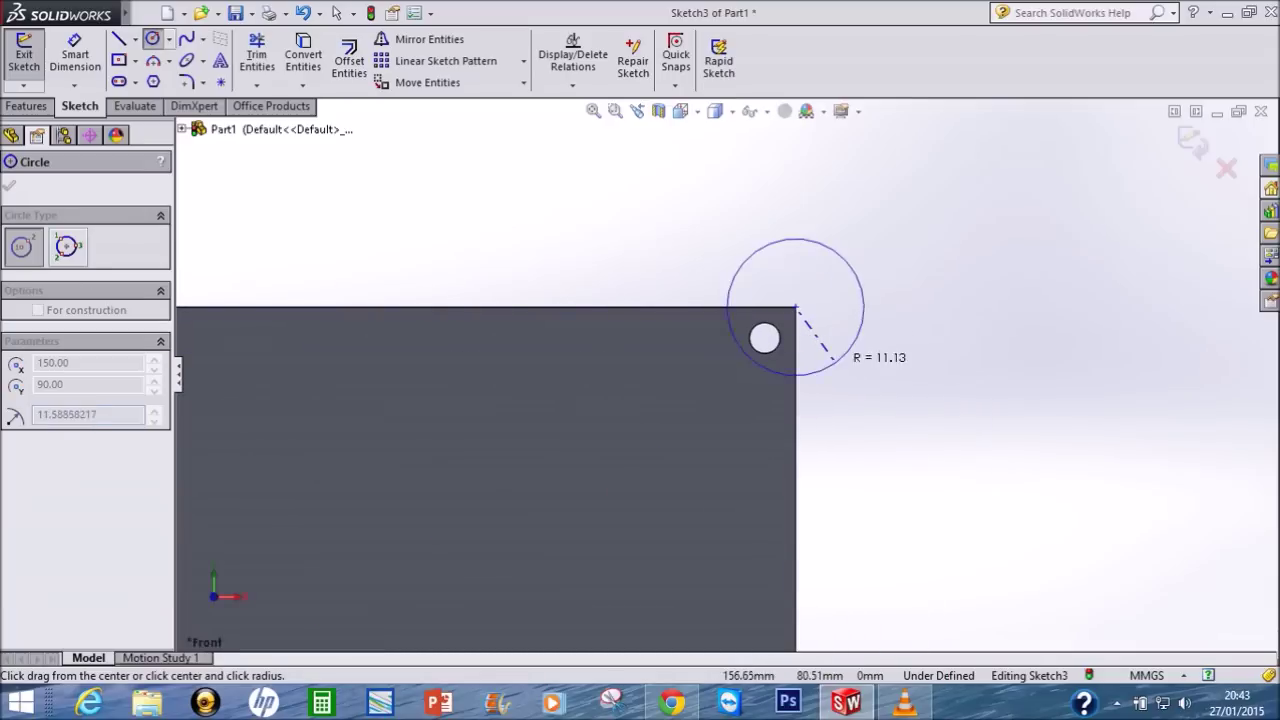
click(849, 386)
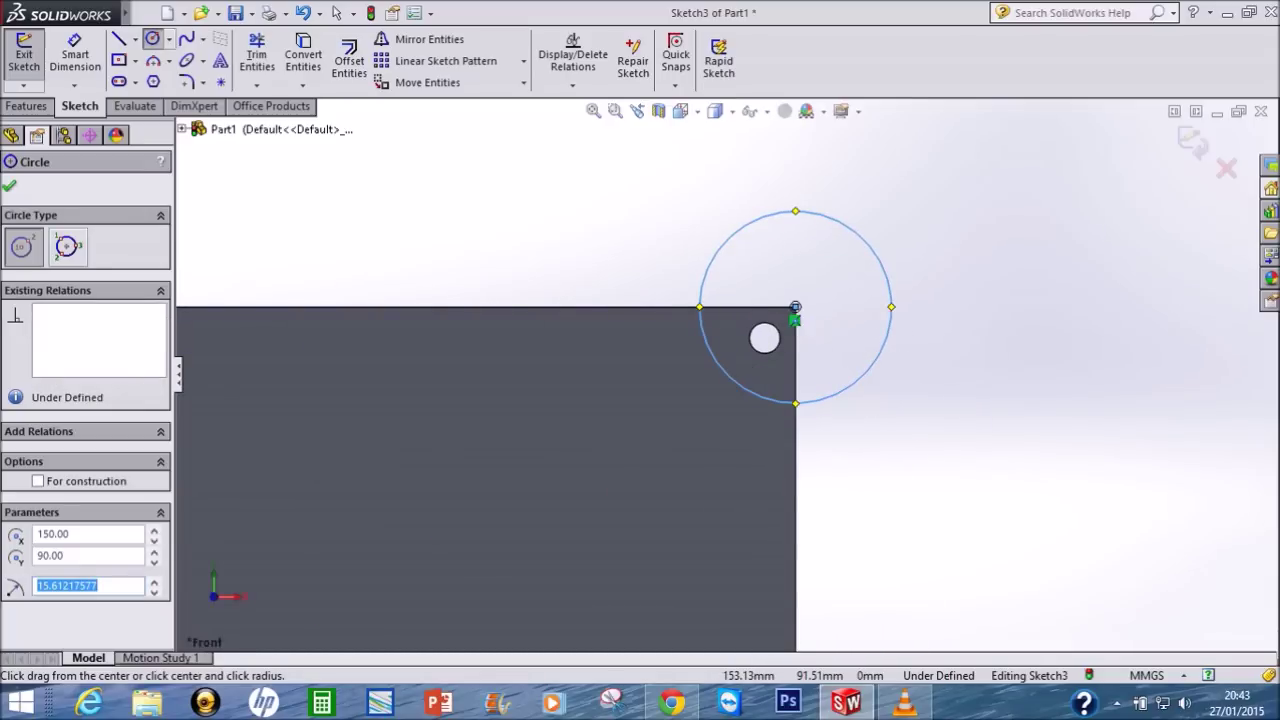
Step: Draw circles centred on the plate's bottom-right and lower-left corners
scroll(676, 414, up, 3)
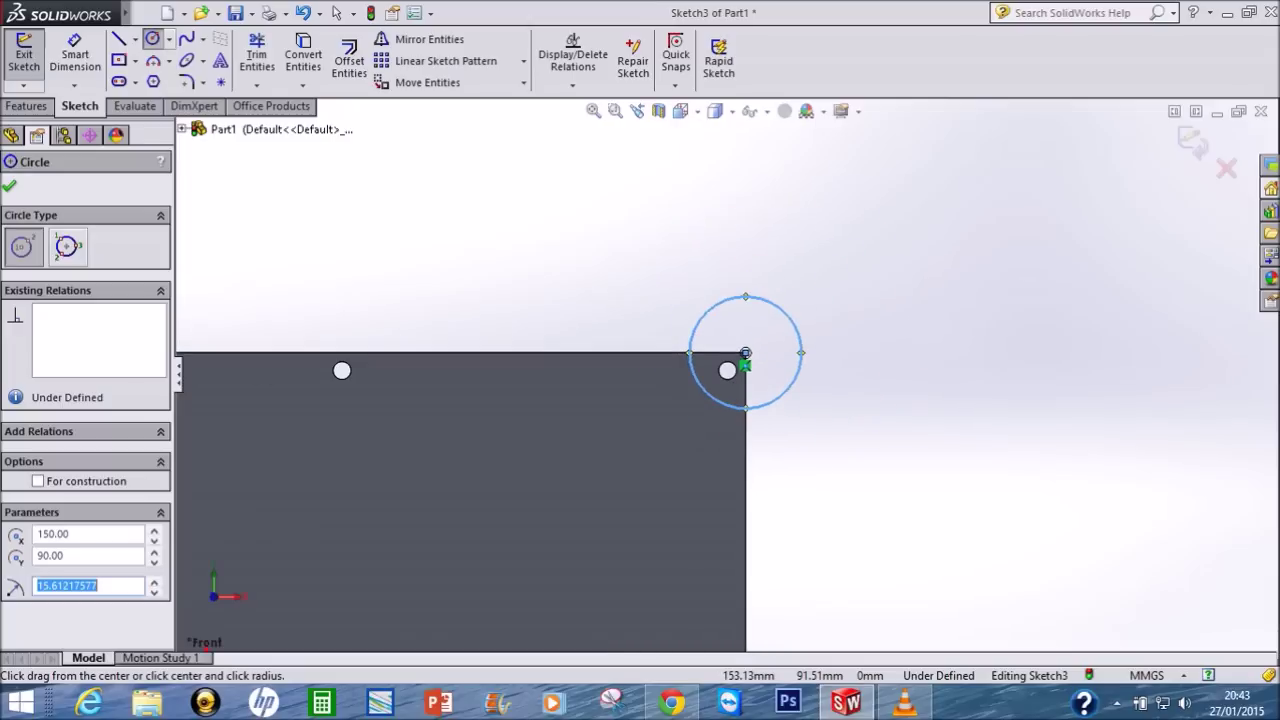
scroll(725, 372, up, 2)
scroll(732, 368, up, 2)
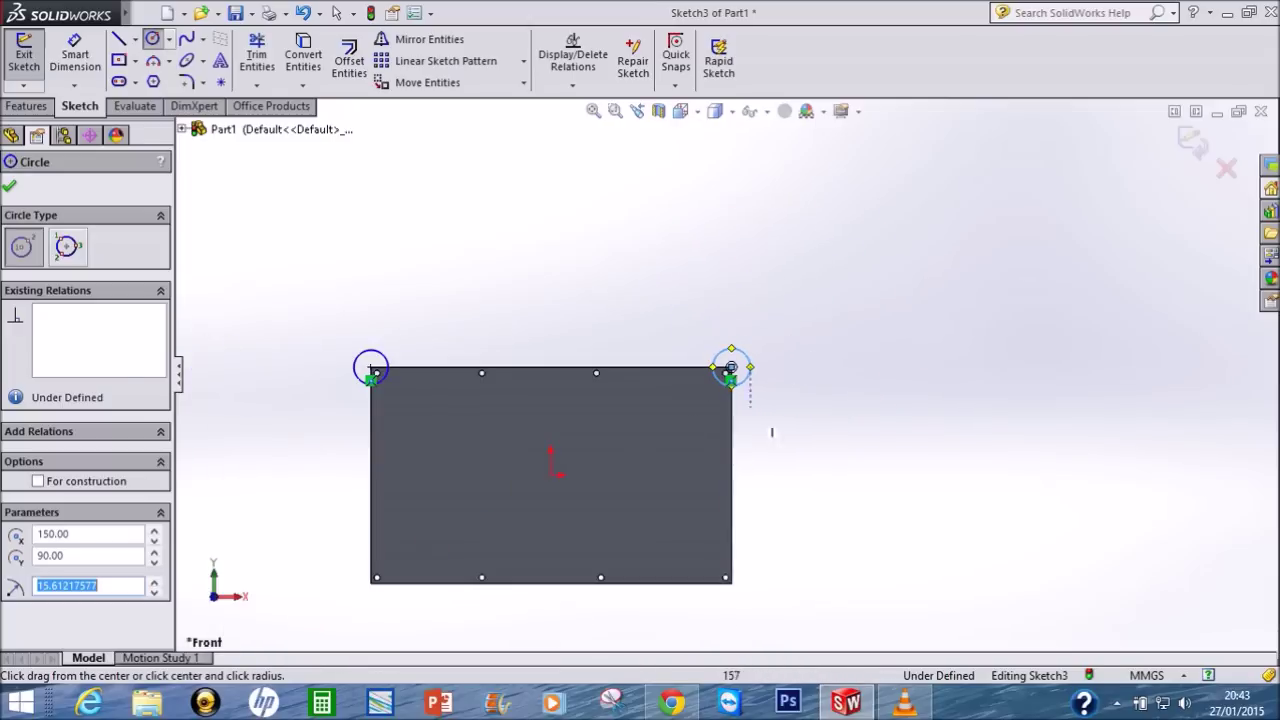
scroll(732, 368, down, 5)
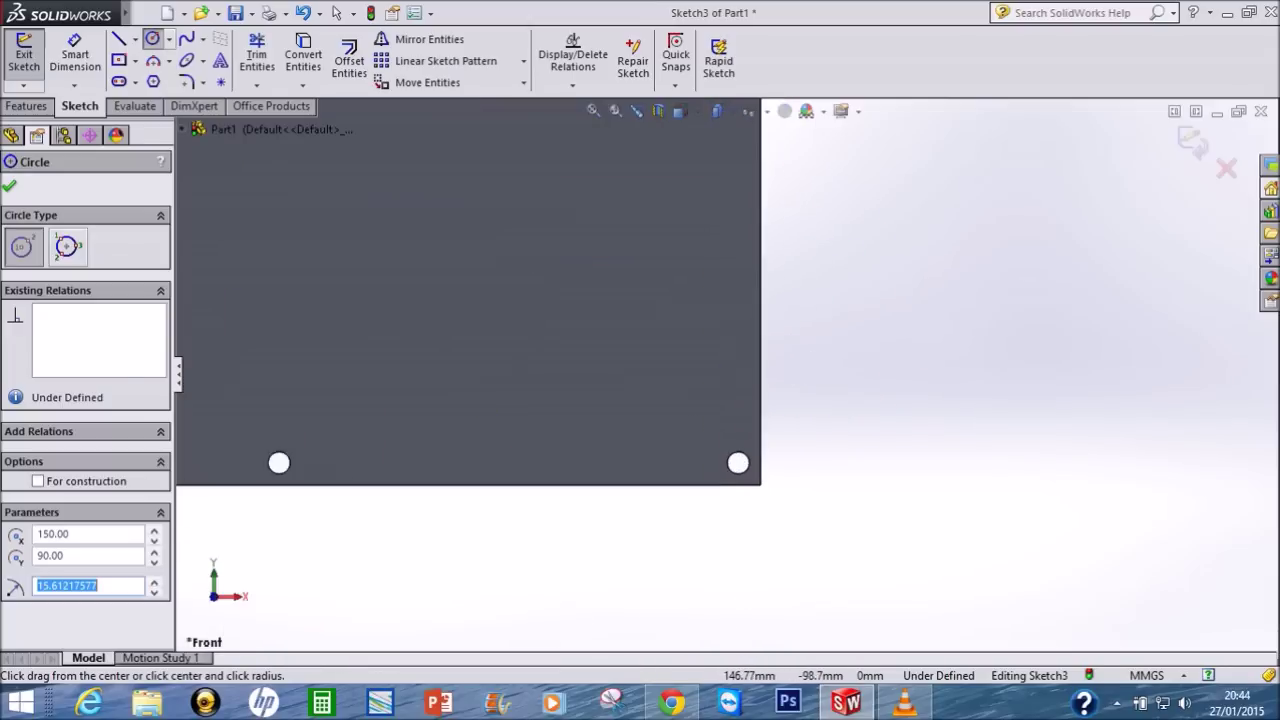
click(764, 451)
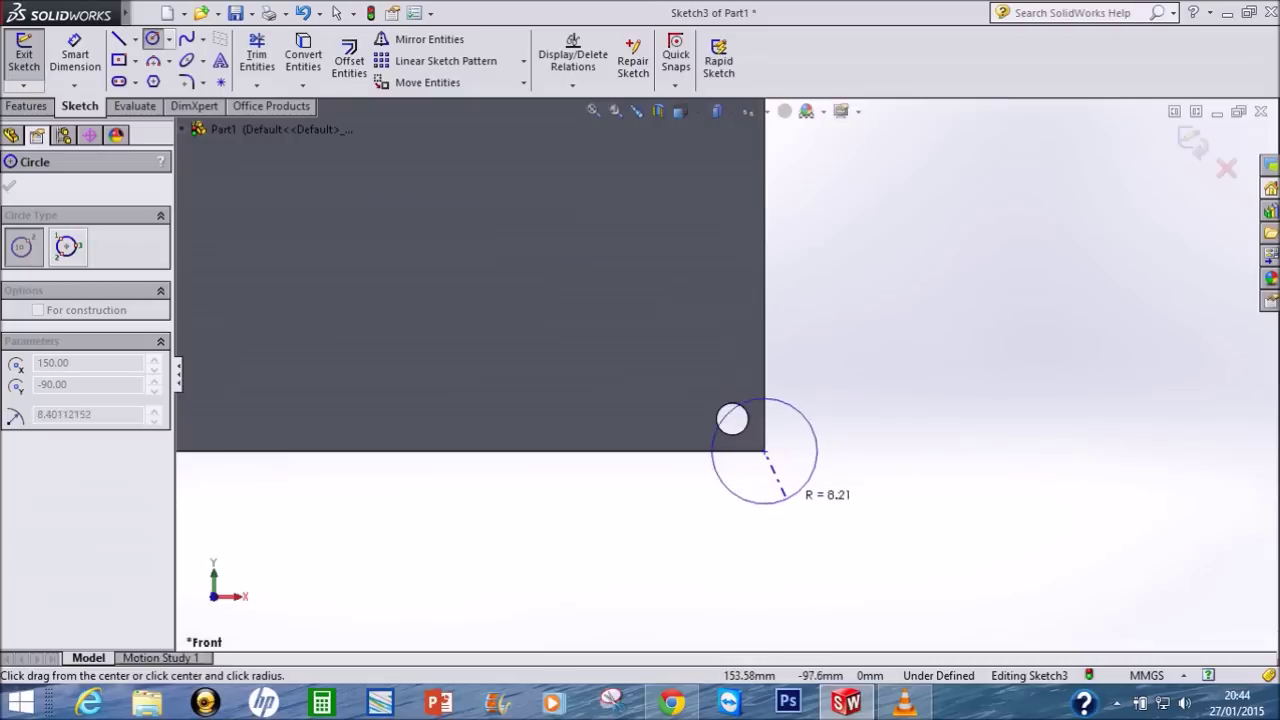
click(806, 525)
scroll(790, 443, down, 1)
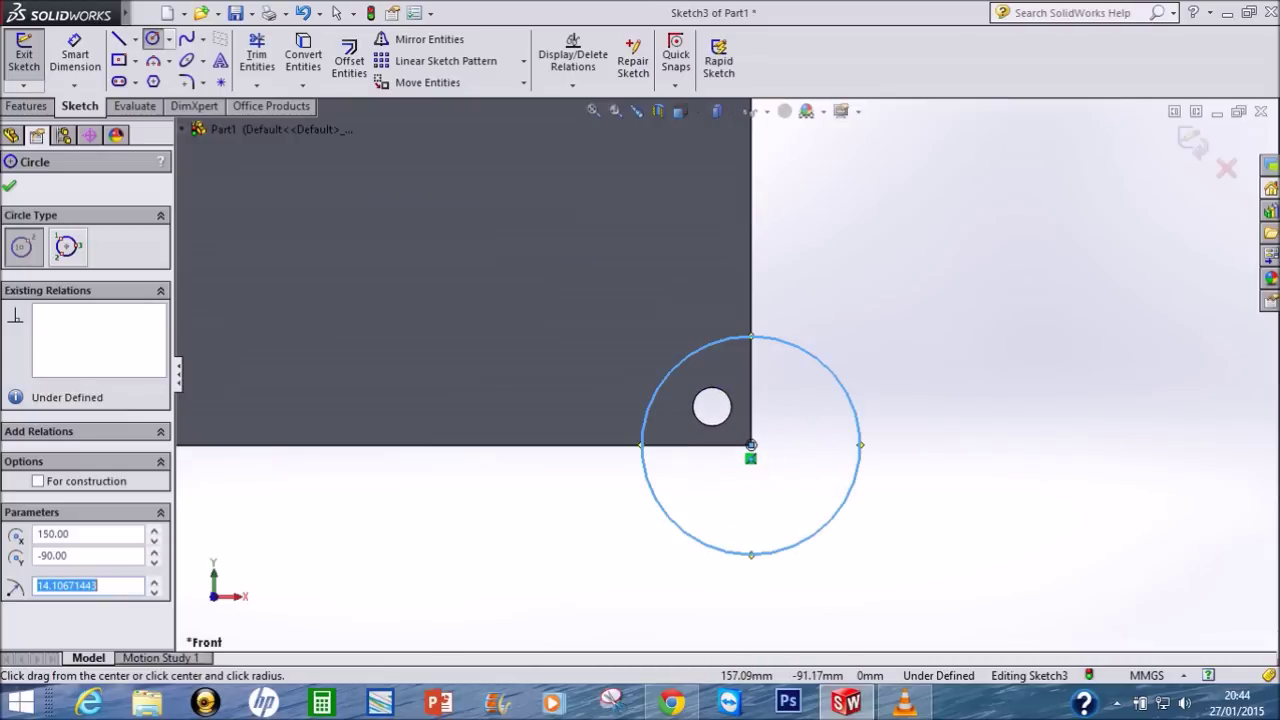
scroll(790, 443, up, 2)
scroll(790, 443, up, 2)
scroll(790, 443, up, 2)
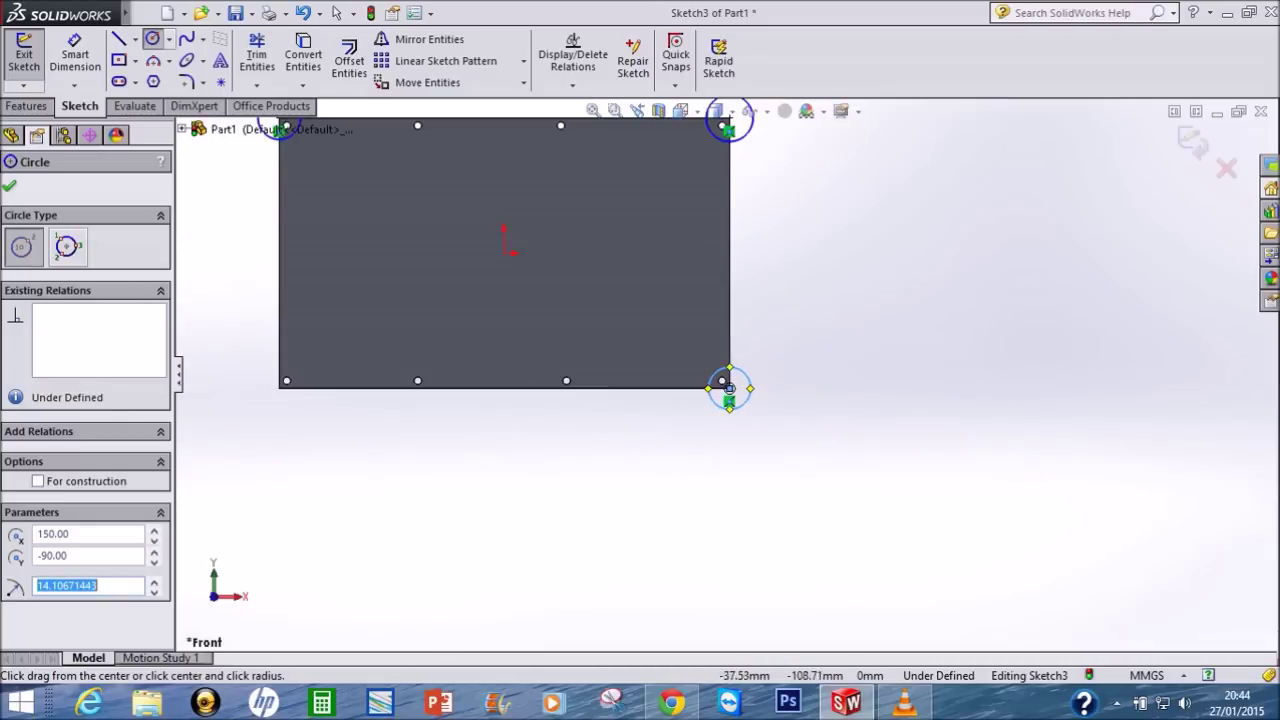
scroll(330, 405, down, 2)
scroll(400, 410, down, 2)
scroll(424, 414, down, 1)
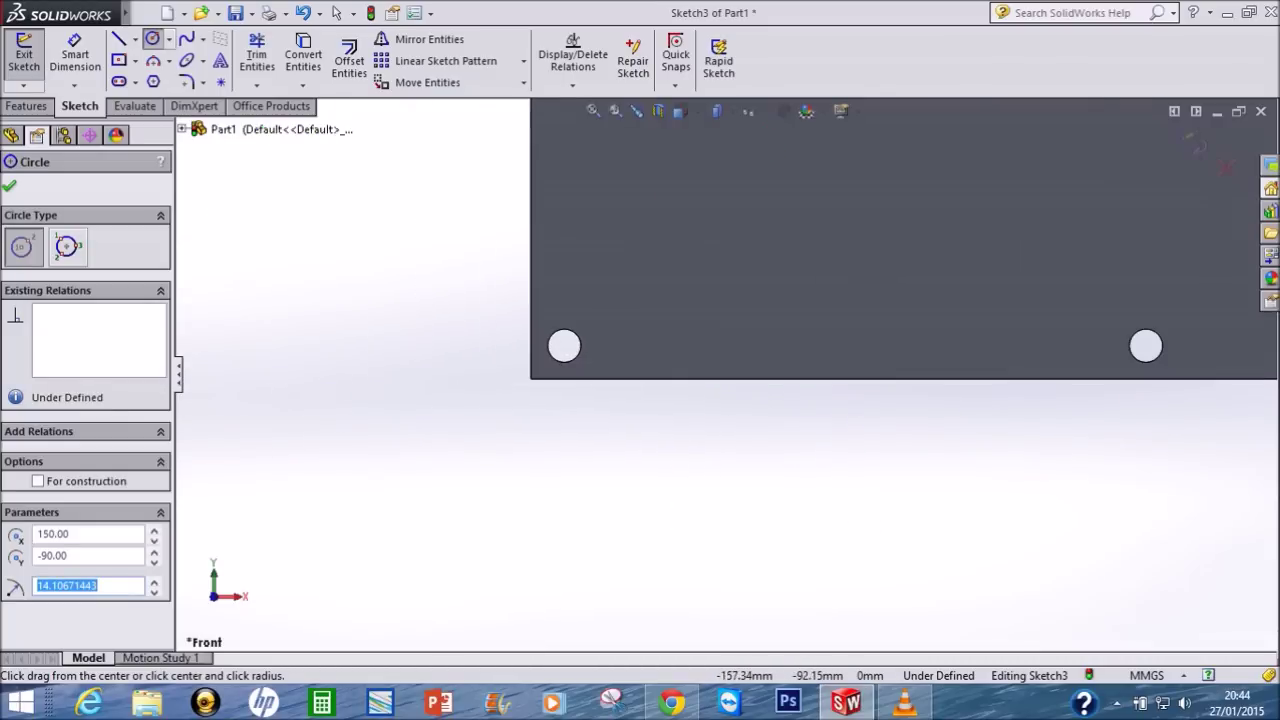
click(531, 379)
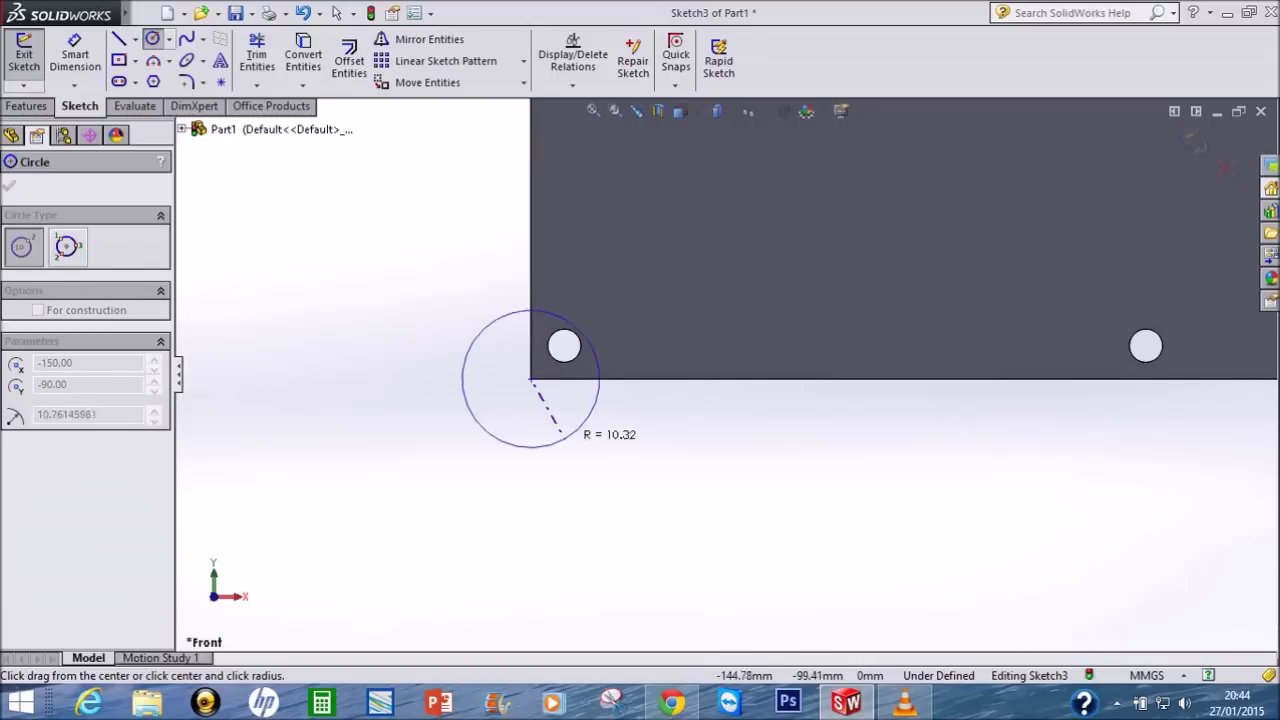
click(611, 450)
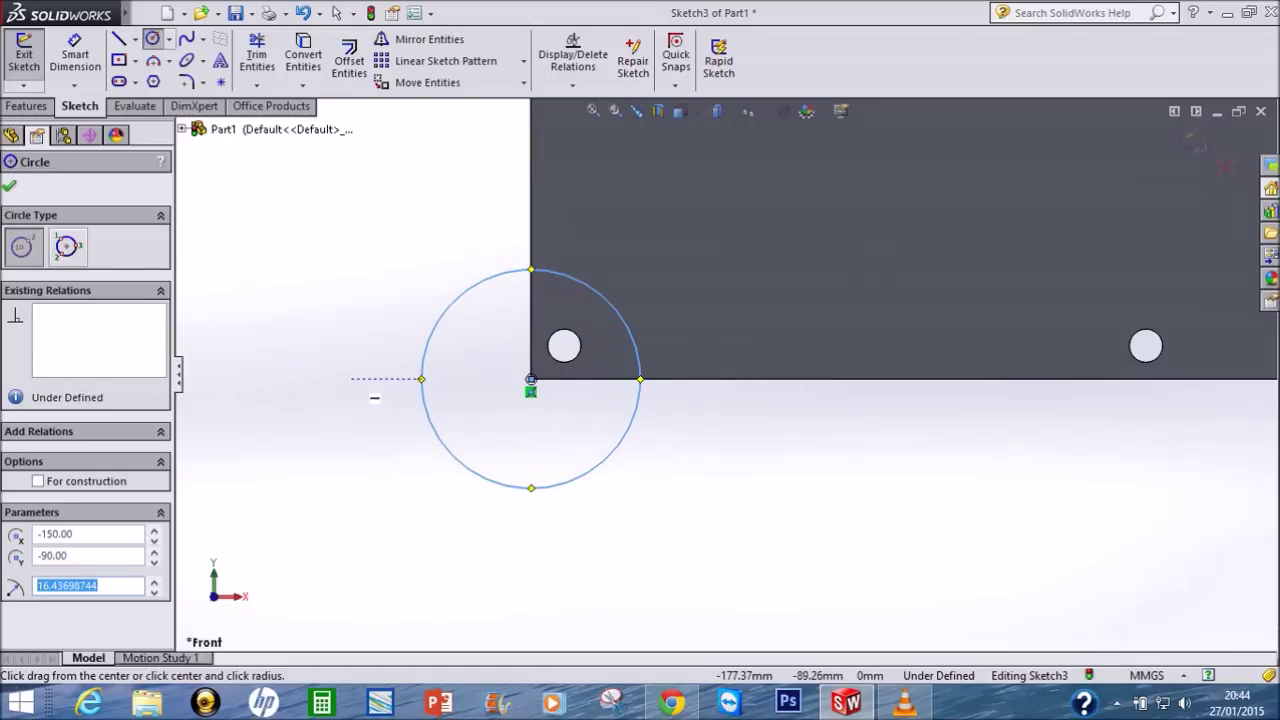
scroll(360, 380, up, 1)
scroll(390, 383, up, 1)
scroll(430, 386, up, 2)
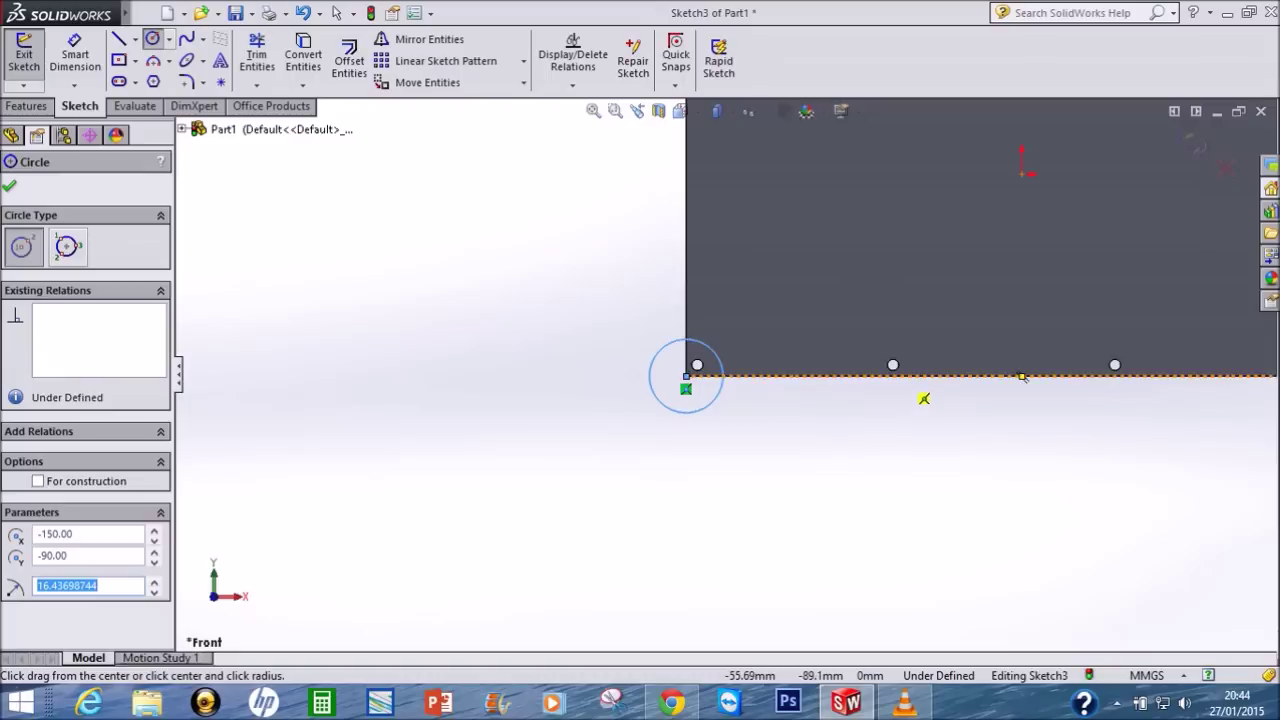
Step: Sketch two circles centred on the plate's bottom edge at the holes
scroll(851, 410, up, 1)
scroll(850, 400, down, 1)
scroll(900, 375, down, 1)
scroll(940, 370, down, 1)
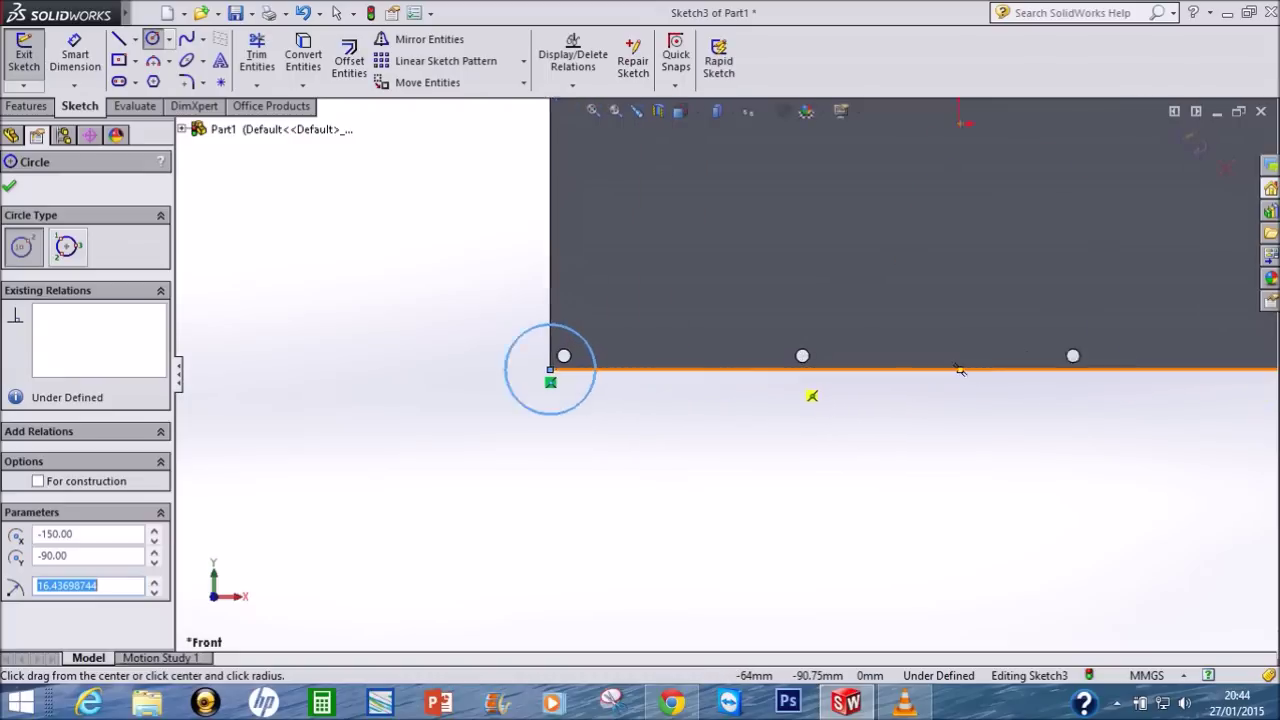
scroll(1010, 370, down, 1)
scroll(1090, 370, down, 1)
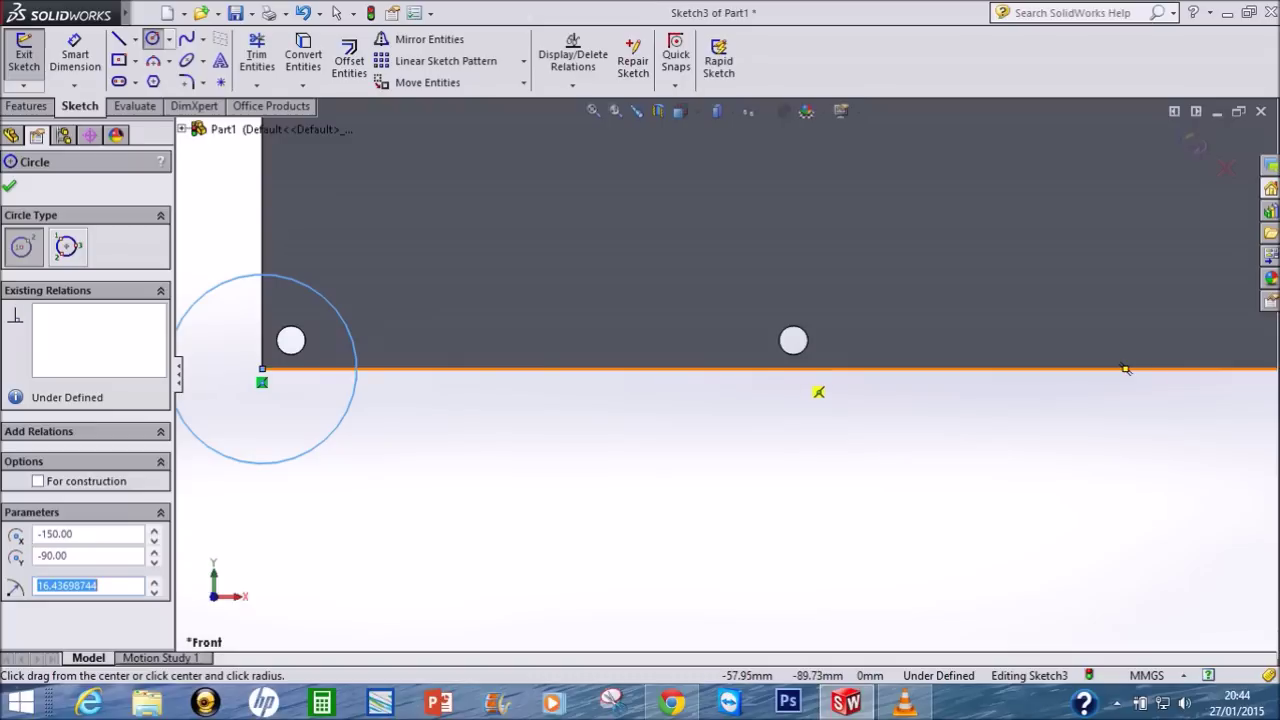
click(793, 370)
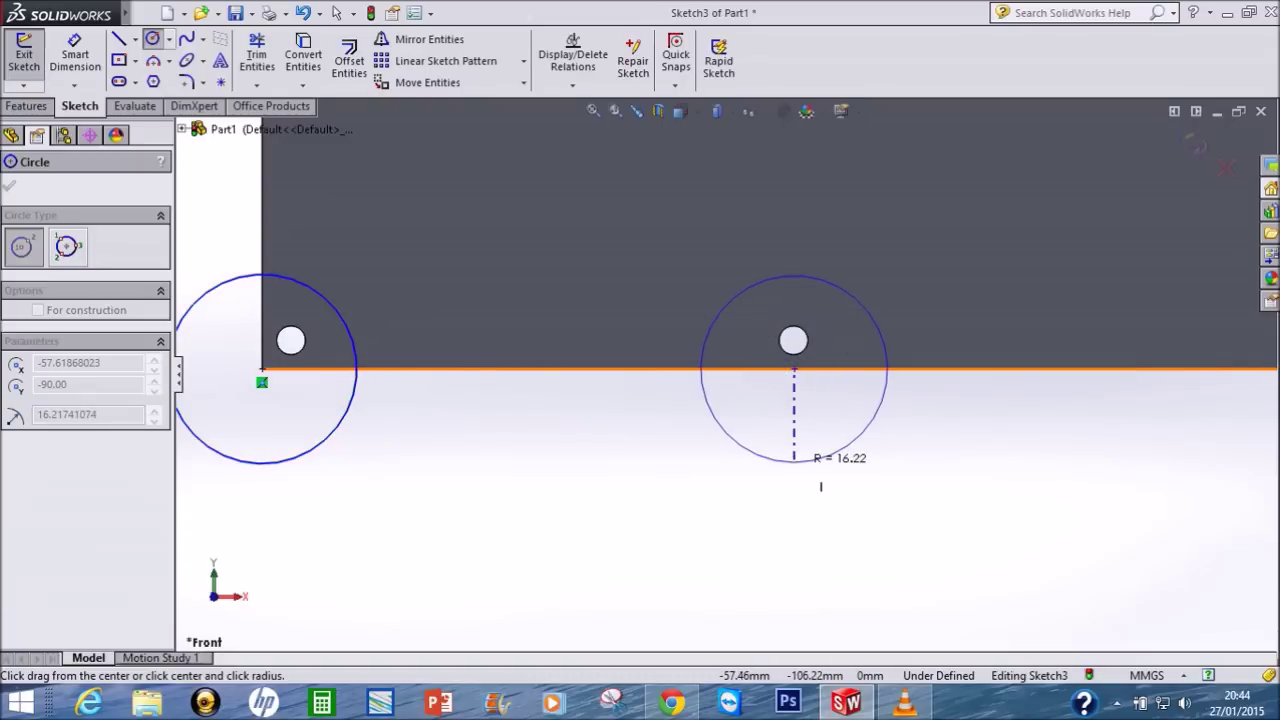
click(820, 486)
scroll(761, 373, up, 2)
scroll(730, 375, up, 3)
scroll(903, 400, up, 1)
scroll(903, 400, down, 3)
scroll(893, 379, down, 3)
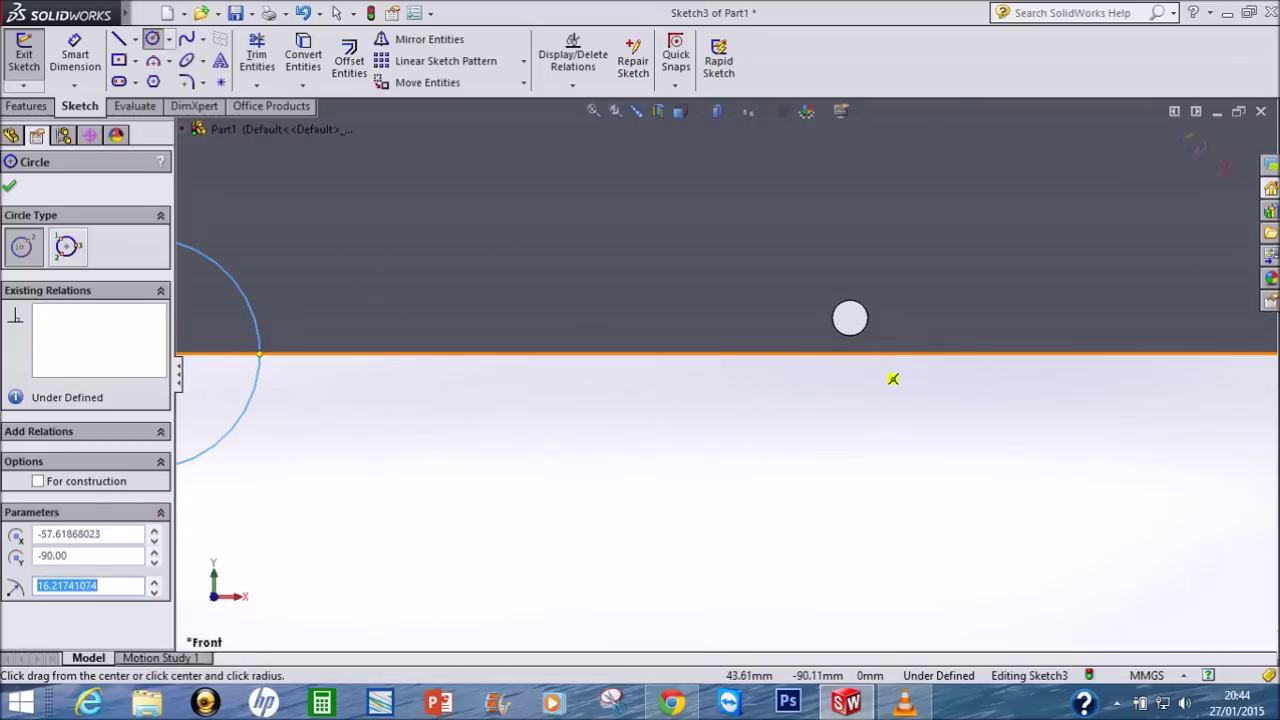
click(848, 353)
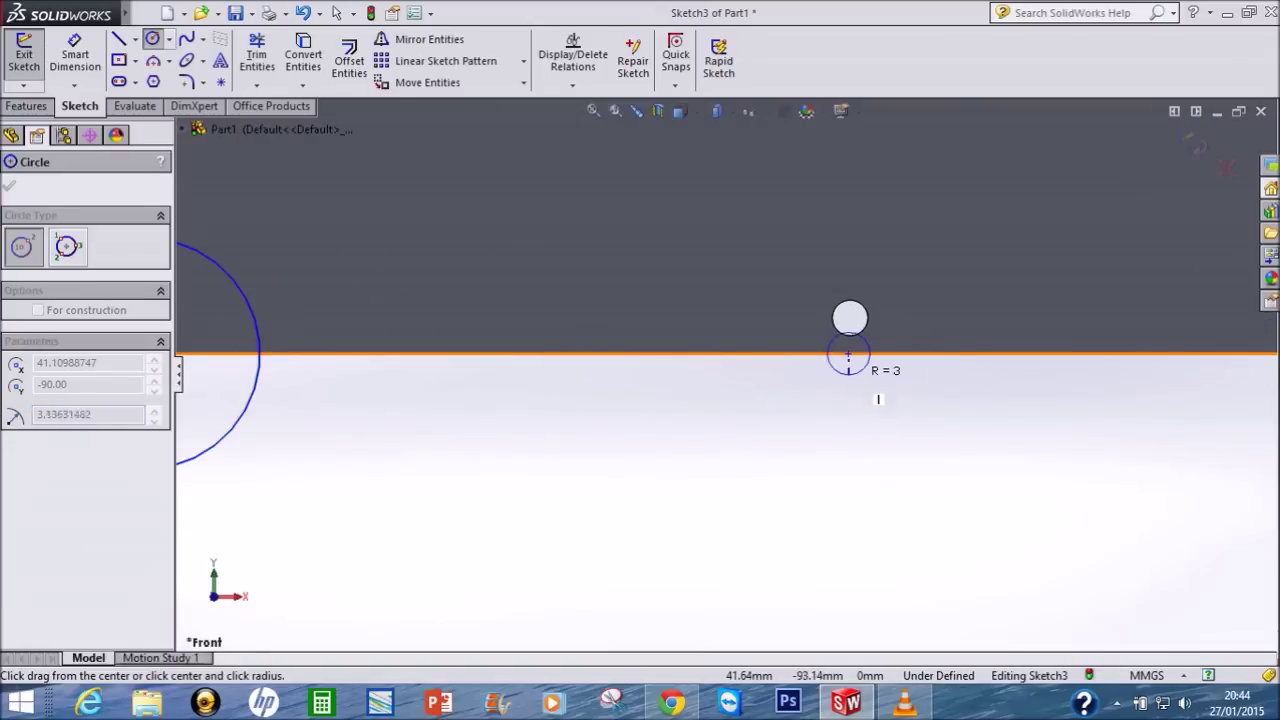
click(872, 464)
Step: Sketch circles centred on the top edge at the middle and right holes
scroll(860, 460, up, 3)
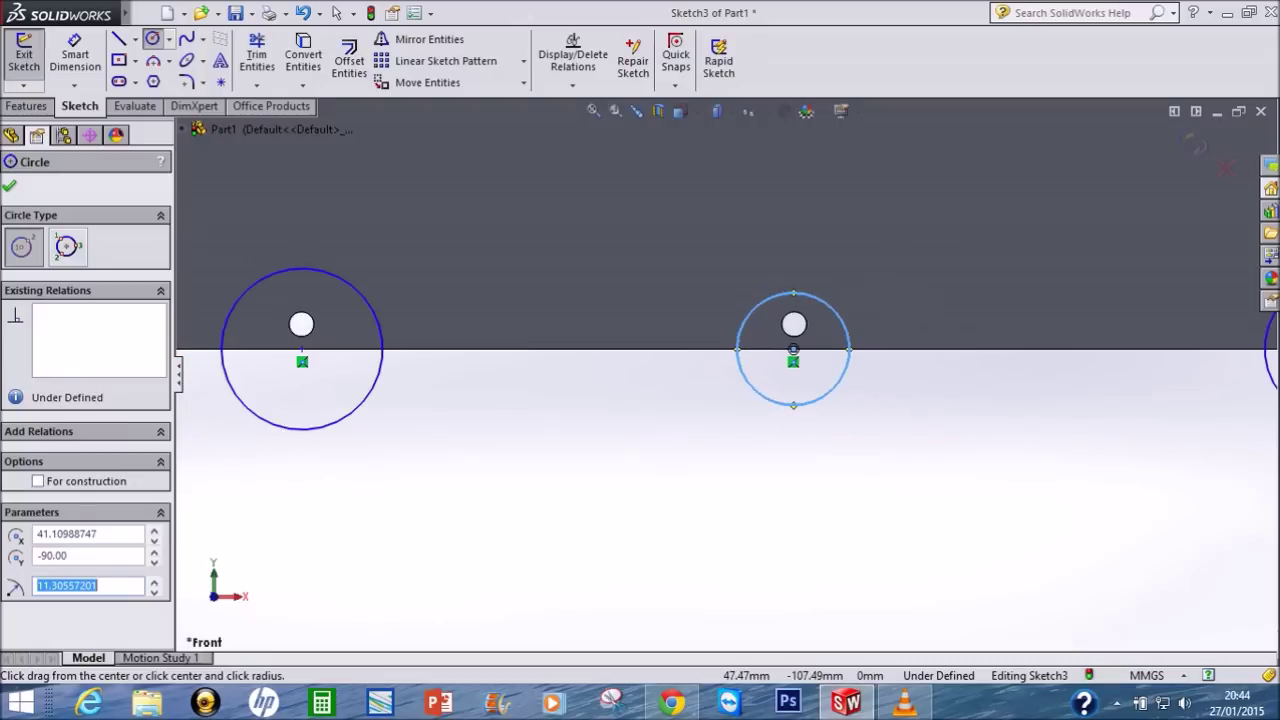
scroll(722, 362, up, 3)
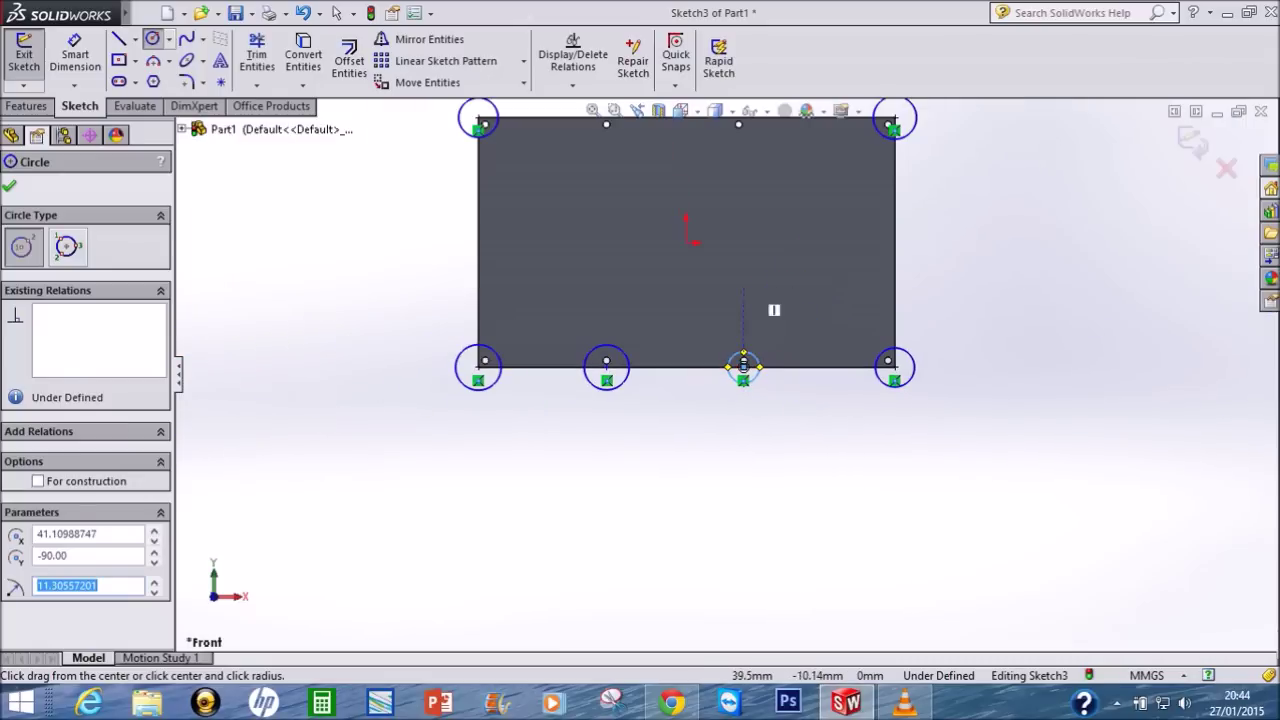
scroll(724, 365, up, 2)
scroll(562, 100, down, 3)
scroll(696, 265, down, 3)
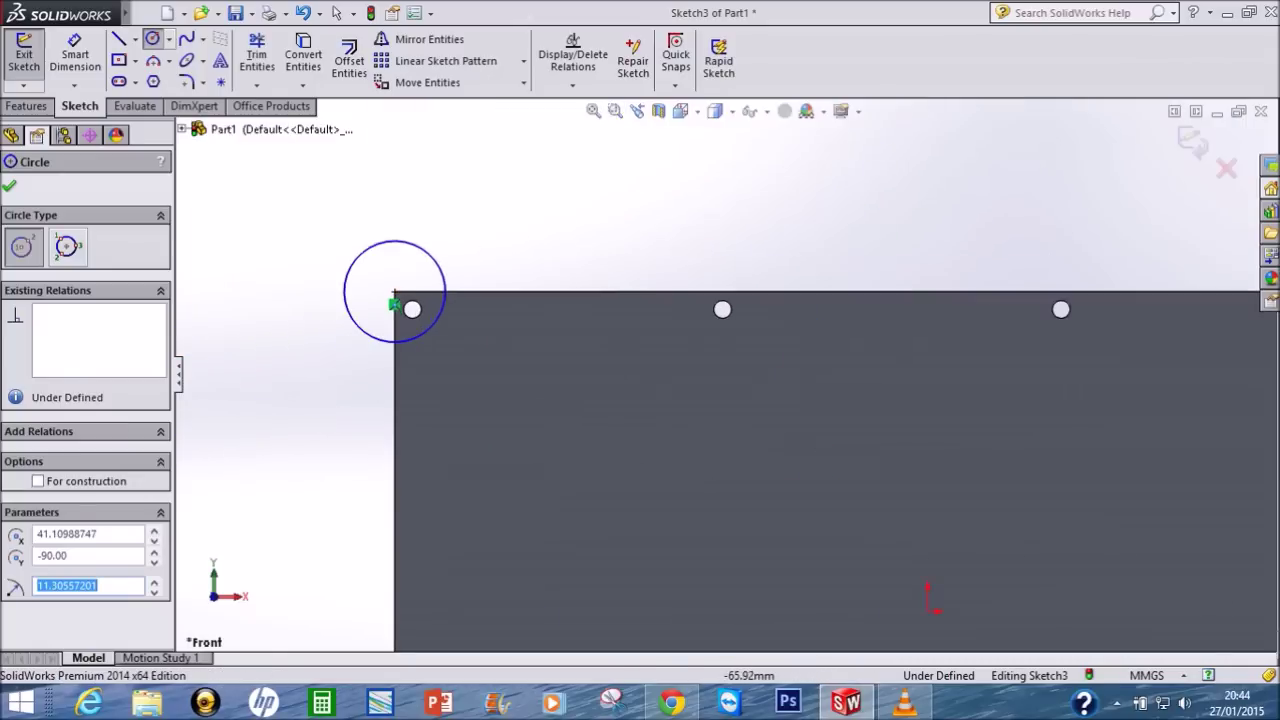
click(722, 309)
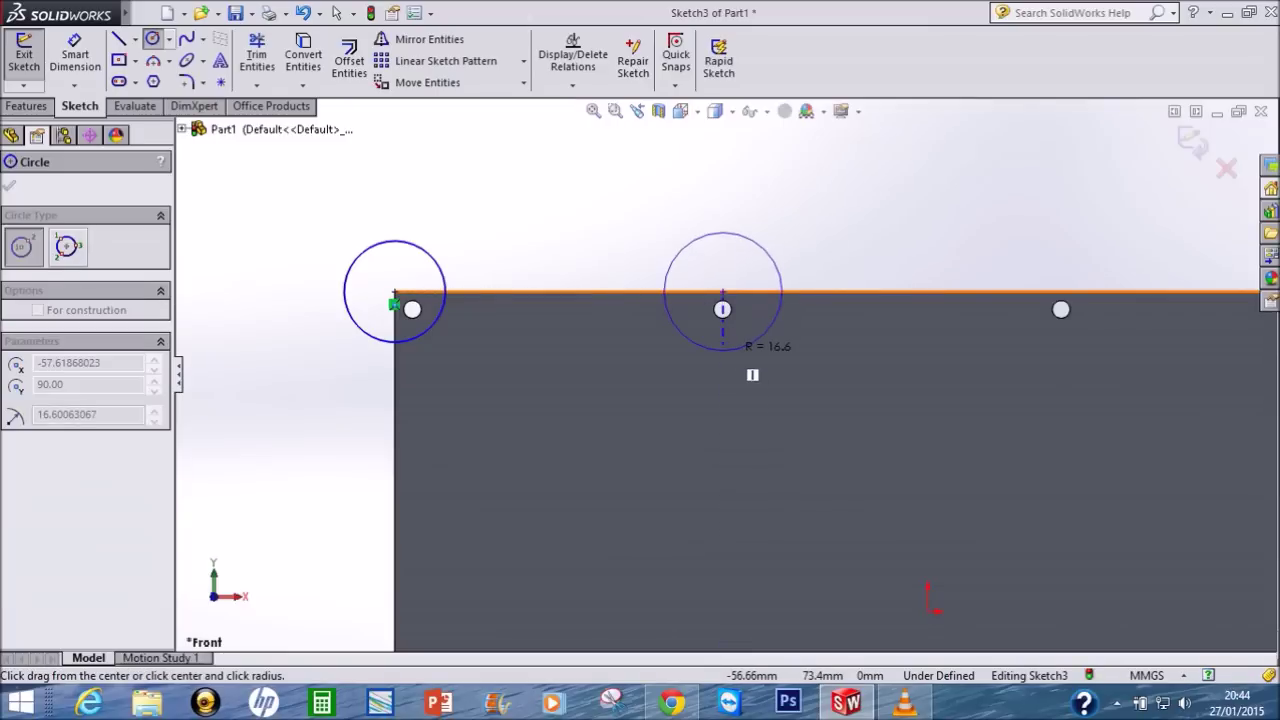
click(722, 349)
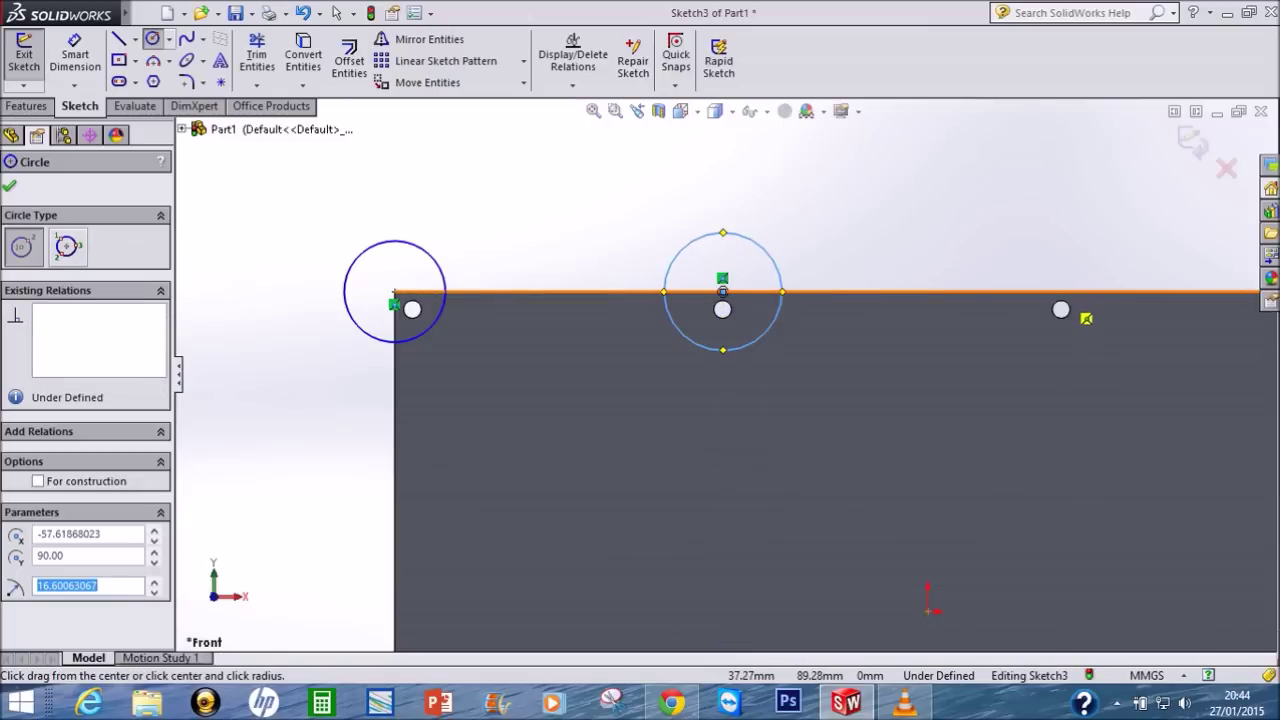
click(1060, 309)
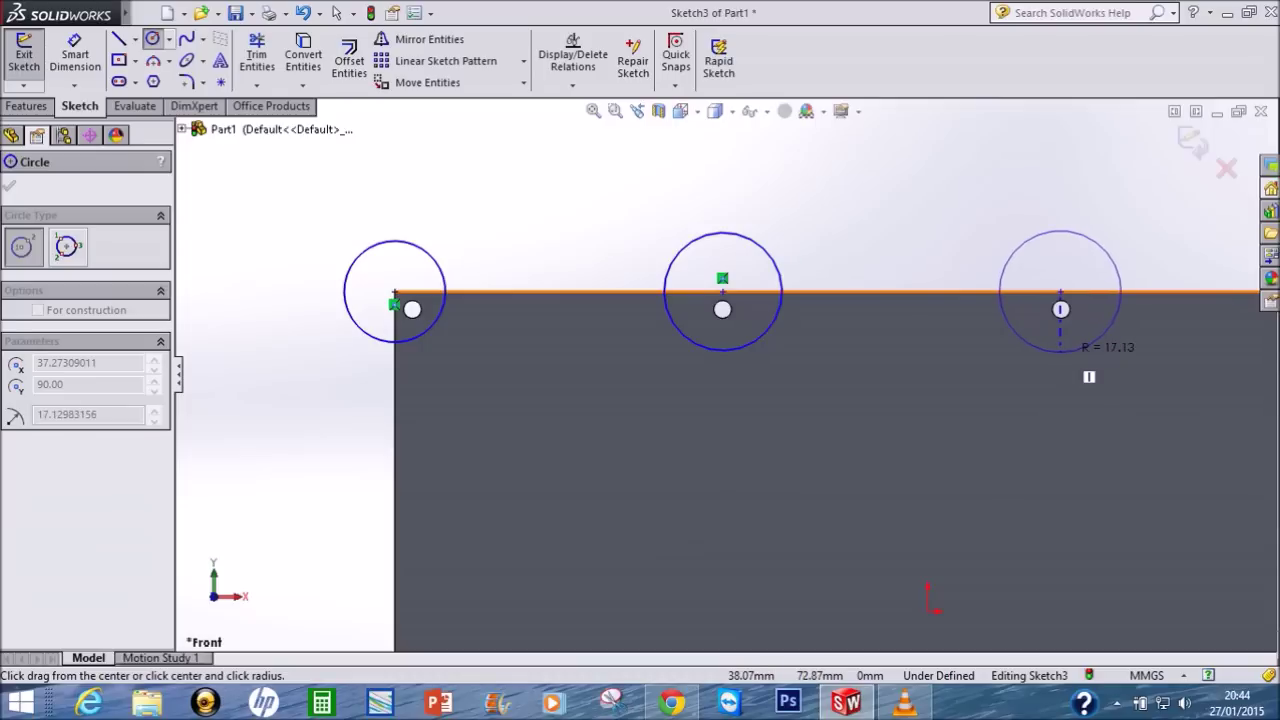
click(1002, 316)
scroll(897, 163, down, 2)
scroll(725, 376, up, 3)
scroll(725, 376, up, 3)
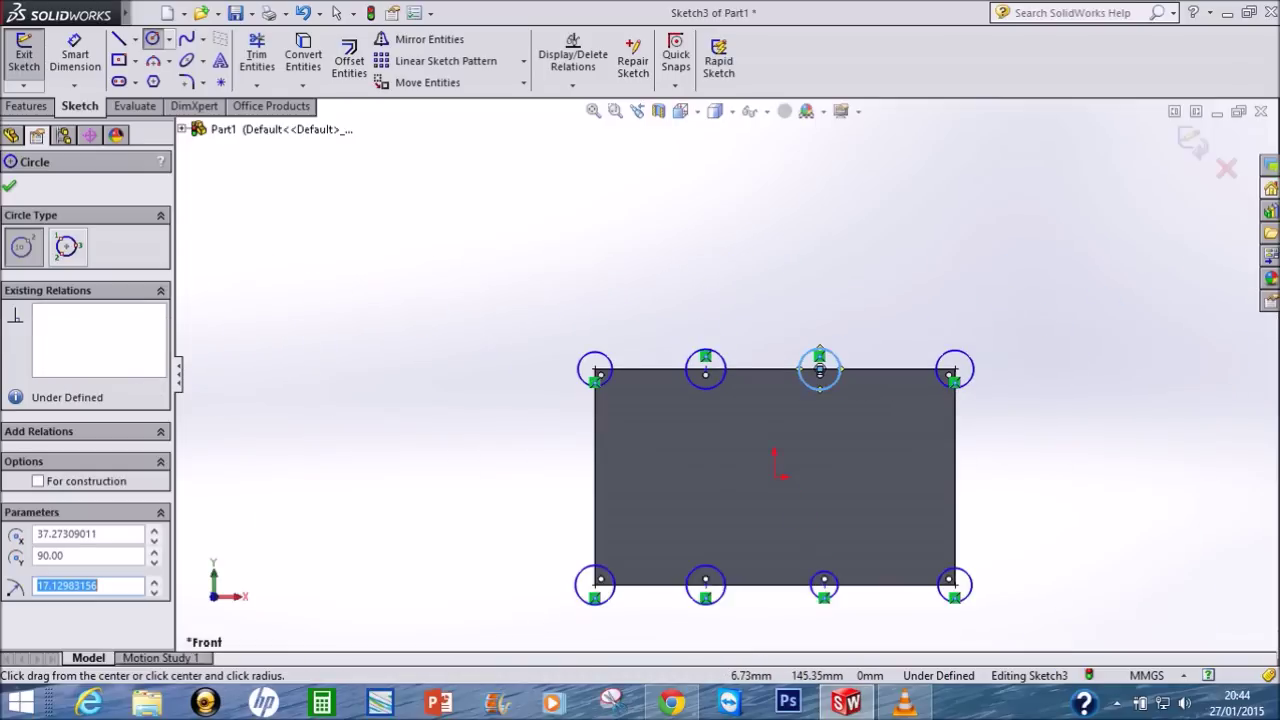
scroll(610, 342, down, 2)
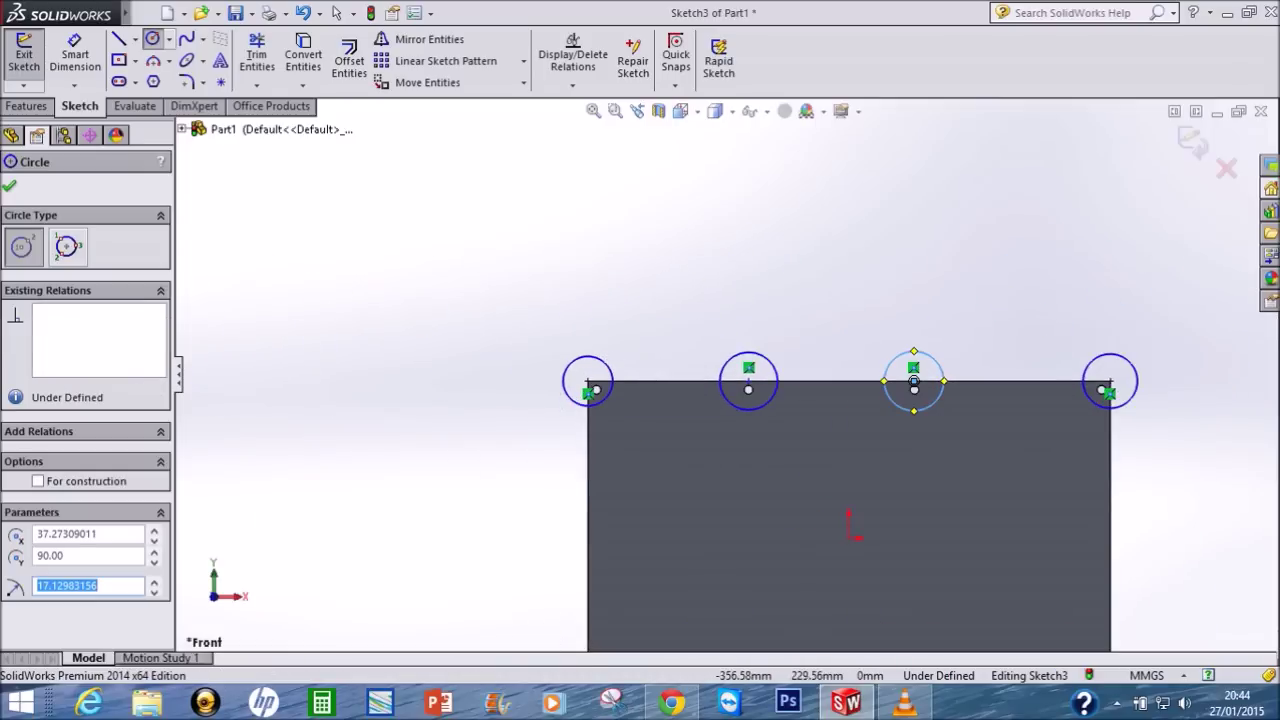
Step: Give the top-left and second top circles a 30 mm diameter dimension
click(75, 55)
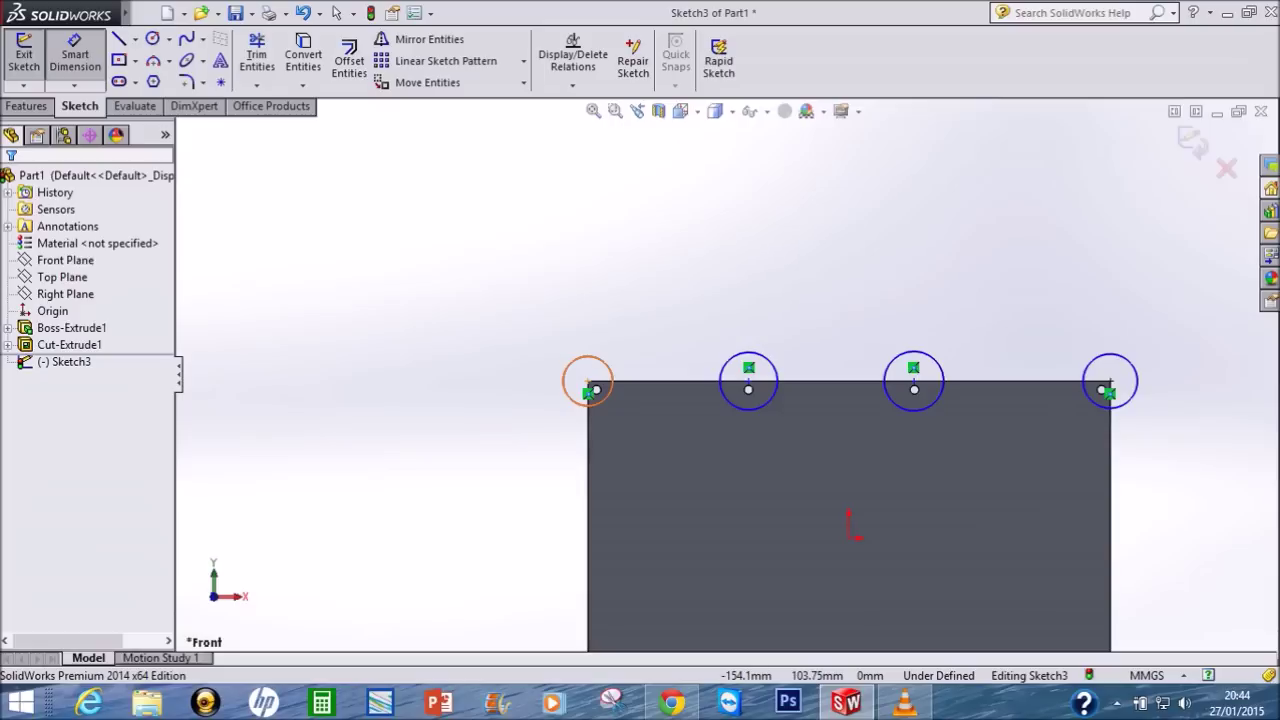
click(588, 378)
click(572, 292)
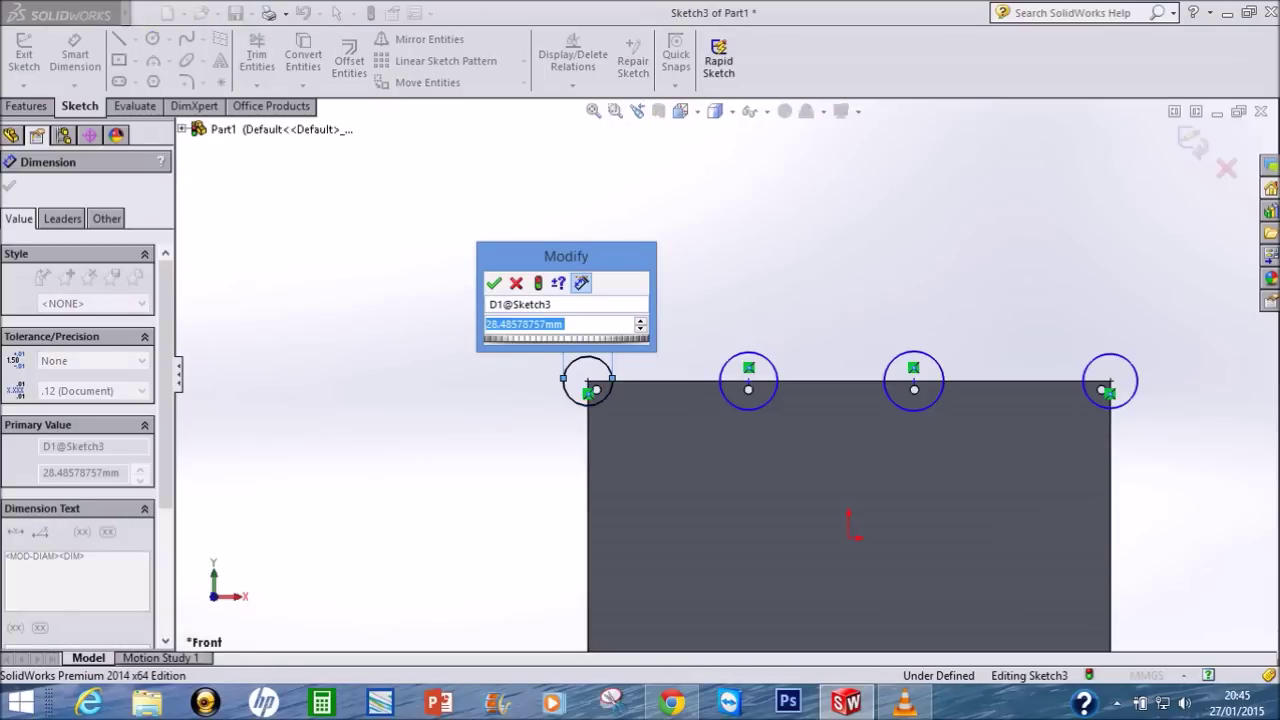
text(30)
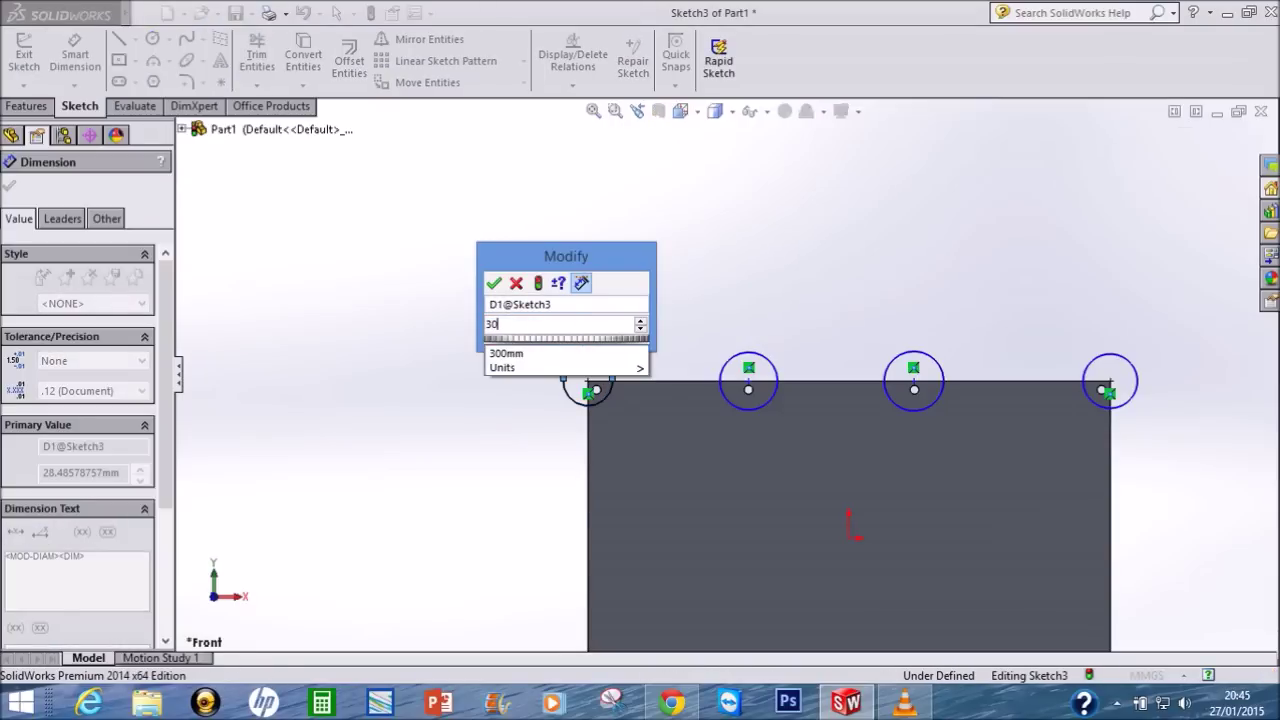
key(Return)
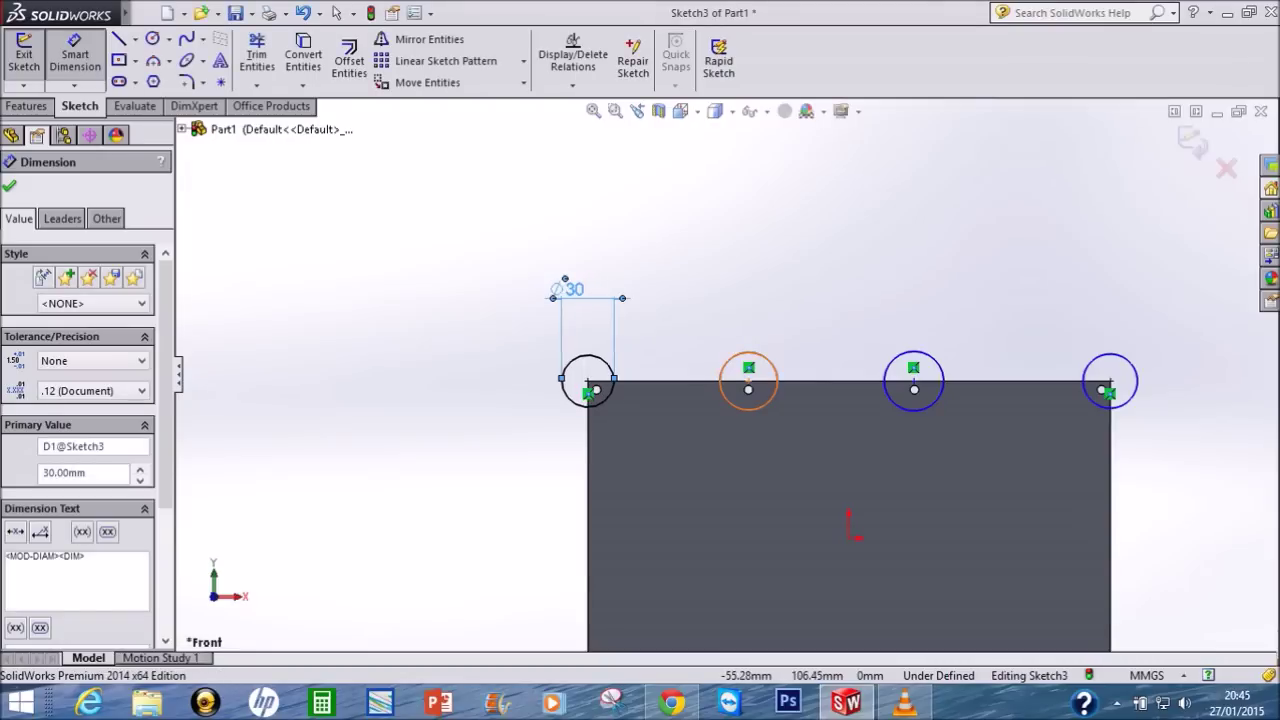
click(748, 356)
click(750, 288)
text(3)
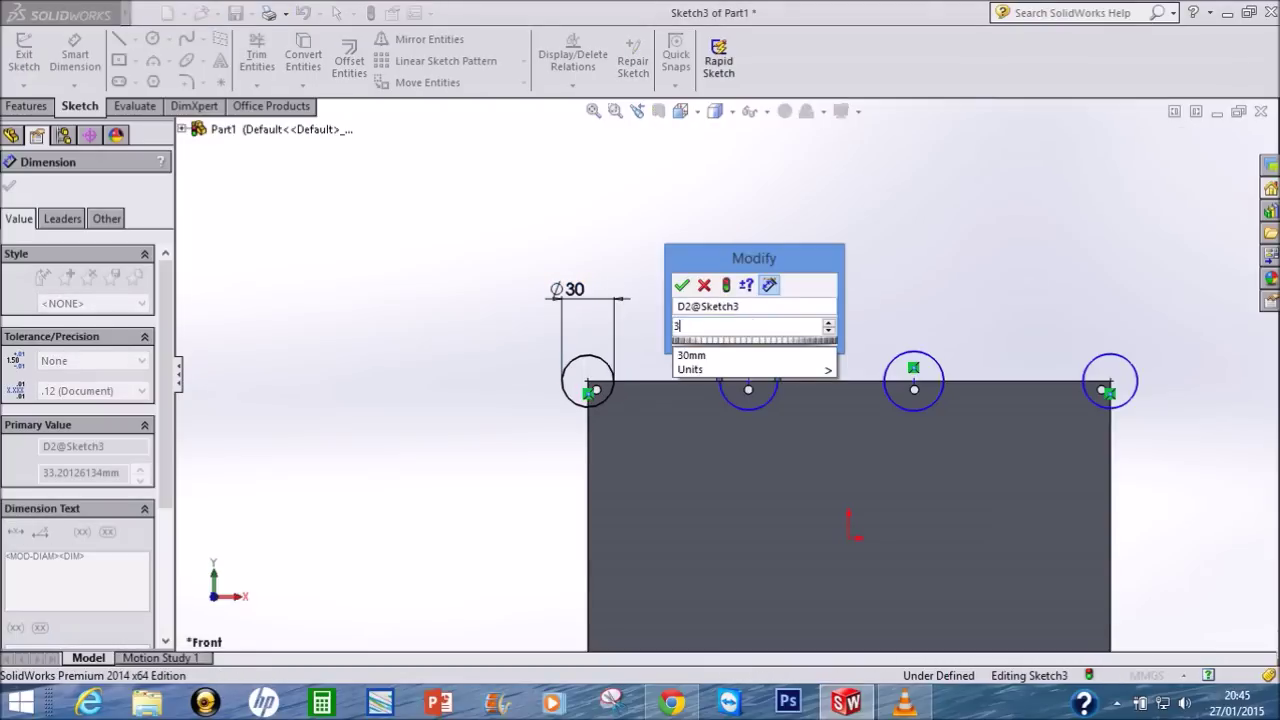
key(Return)
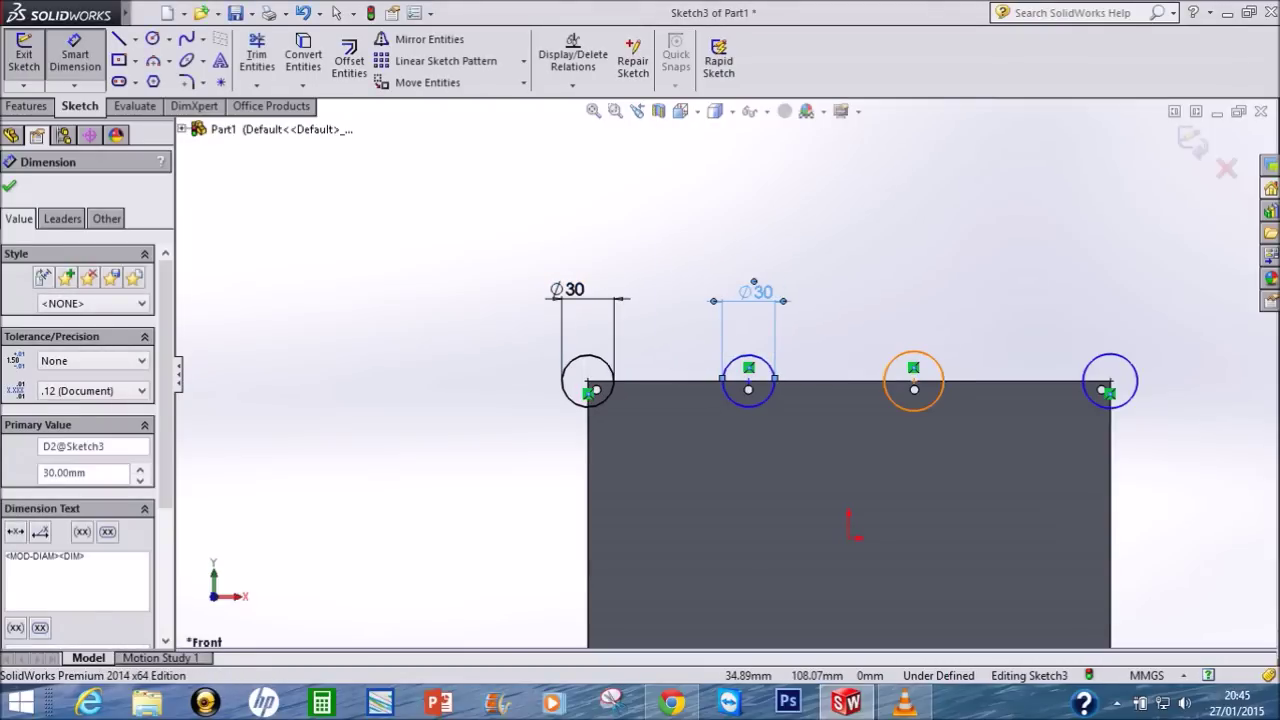
Step: Give the third and top-right circles a 30 mm diameter dimension
click(913, 353)
click(910, 290)
text(30)
key(Return)
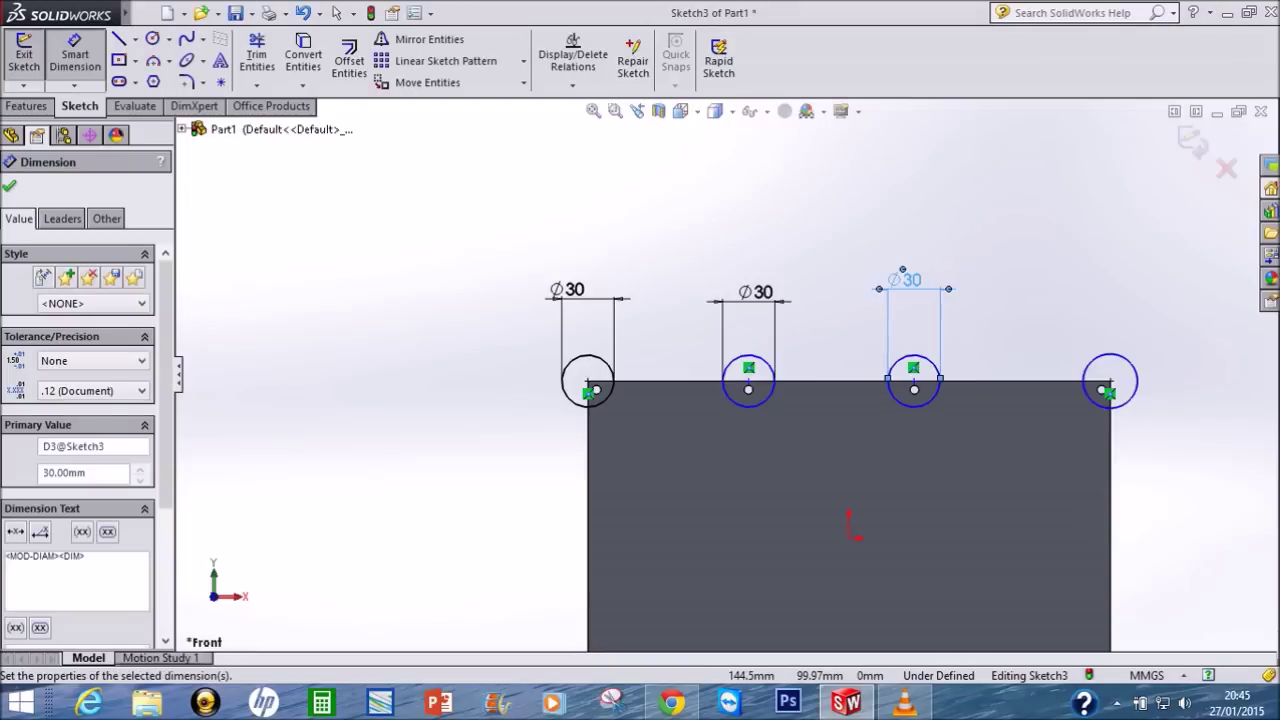
click(1108, 360)
click(1085, 300)
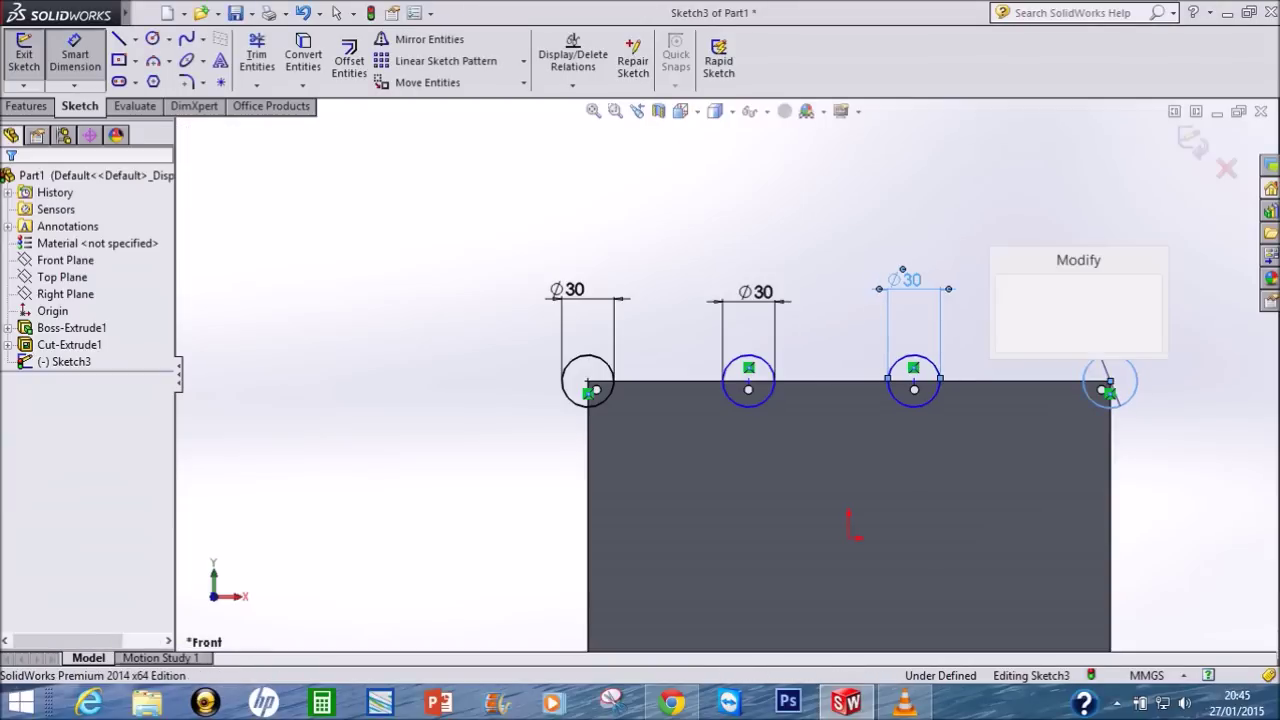
text(30)
key(Return)
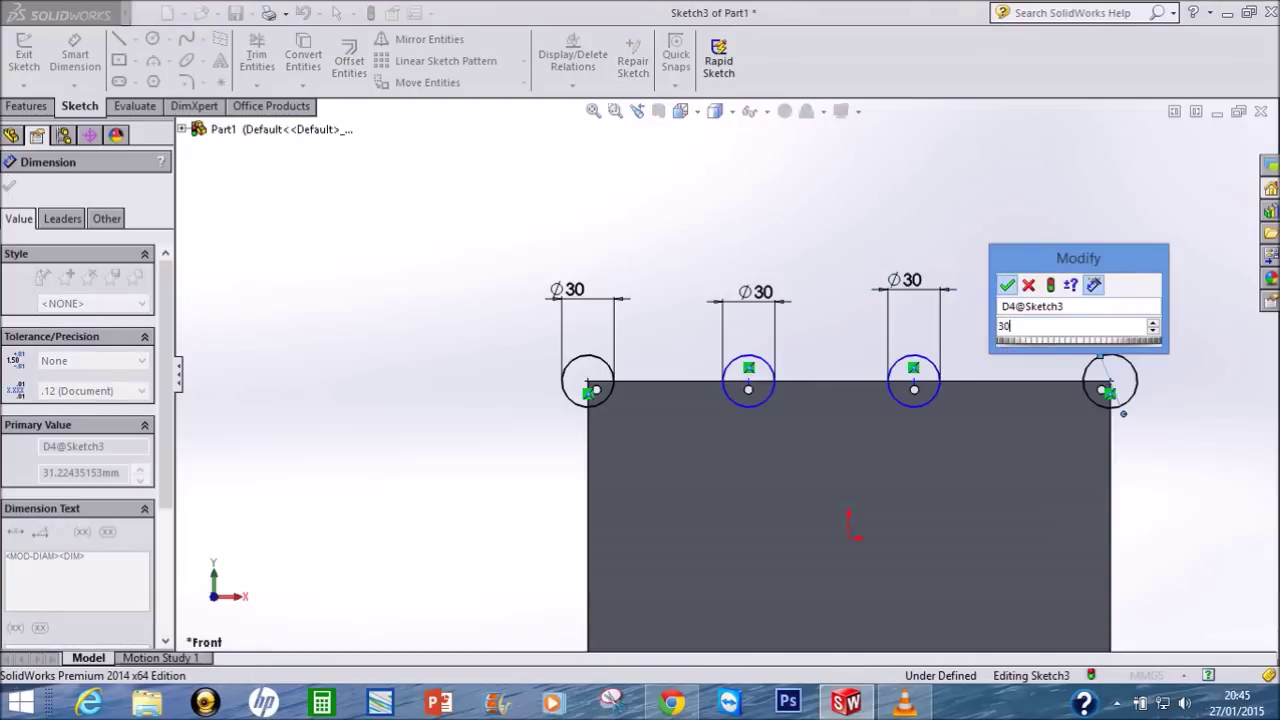
scroll(1122, 412, up, 2)
scroll(1160, 440, up, 2)
scroll(928, 365, up, 2)
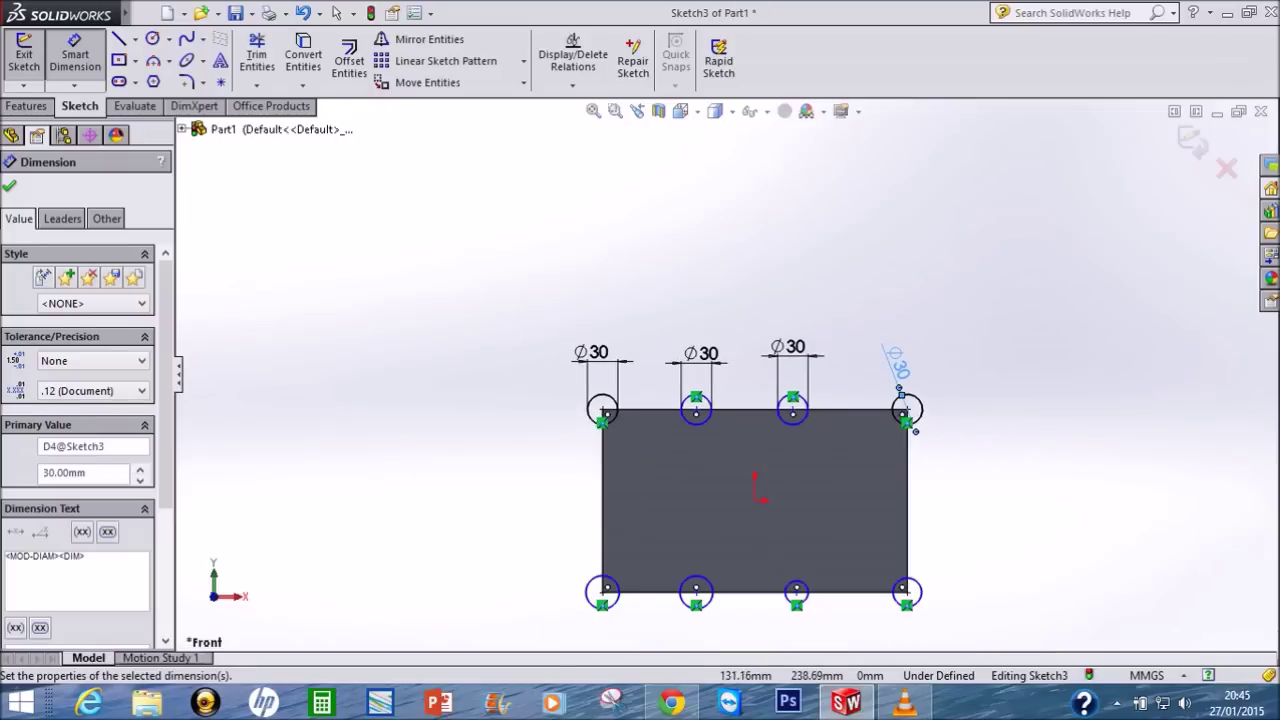
scroll(880, 390, up, 2)
scroll(728, 566, down, 2)
scroll(726, 564, down, 1)
scroll(724, 564, down, 1)
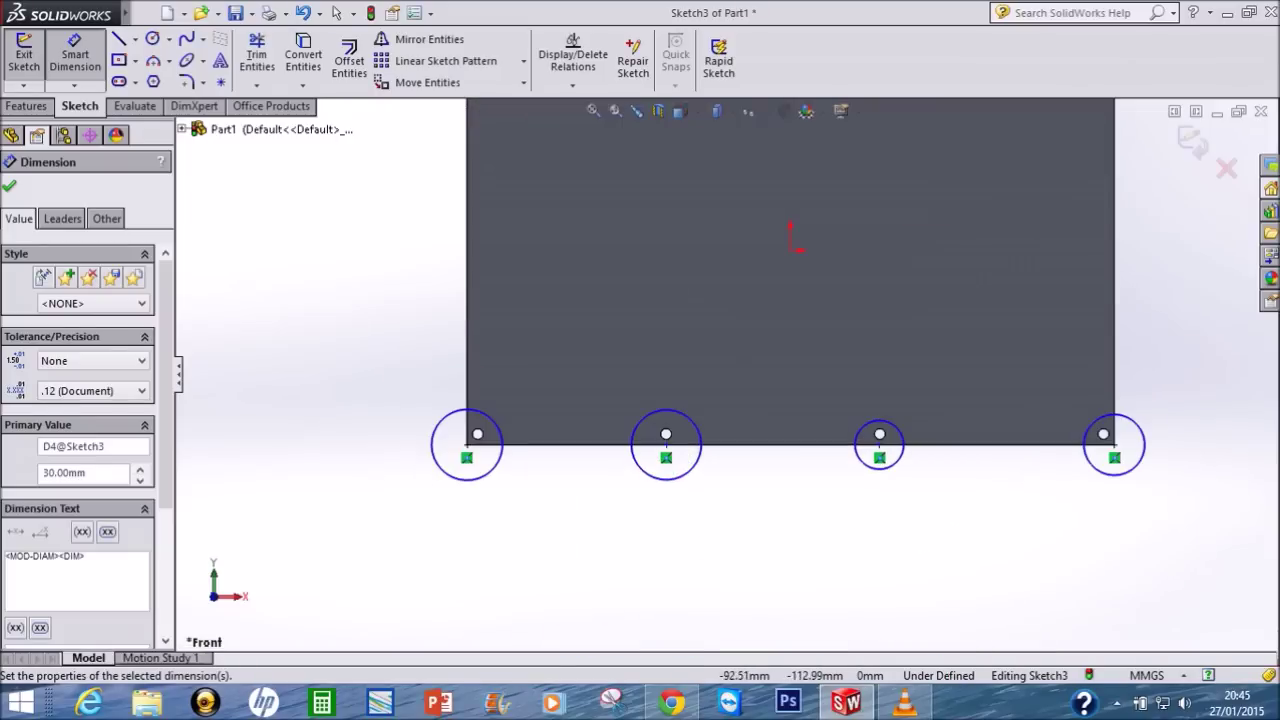
Step: Dimension the bottom-left and second bottom circles to Ø30 mm
click(466, 479)
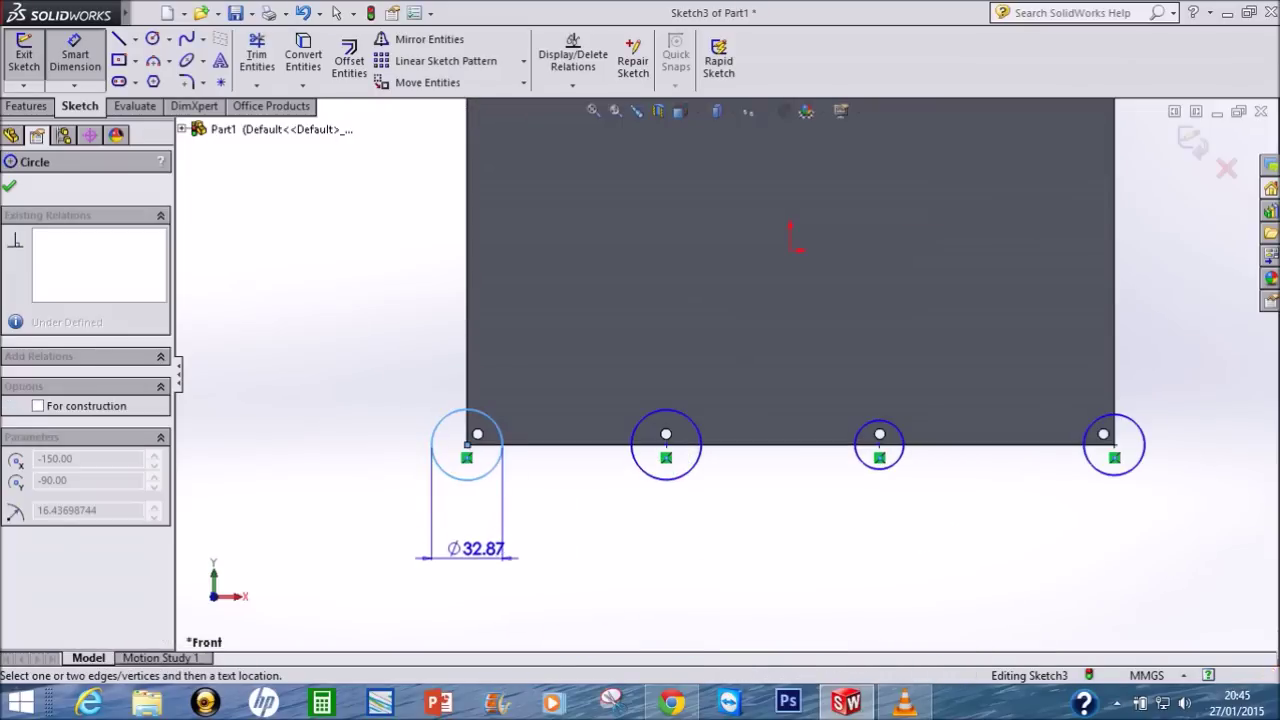
click(471, 523)
text(10)
key(Return)
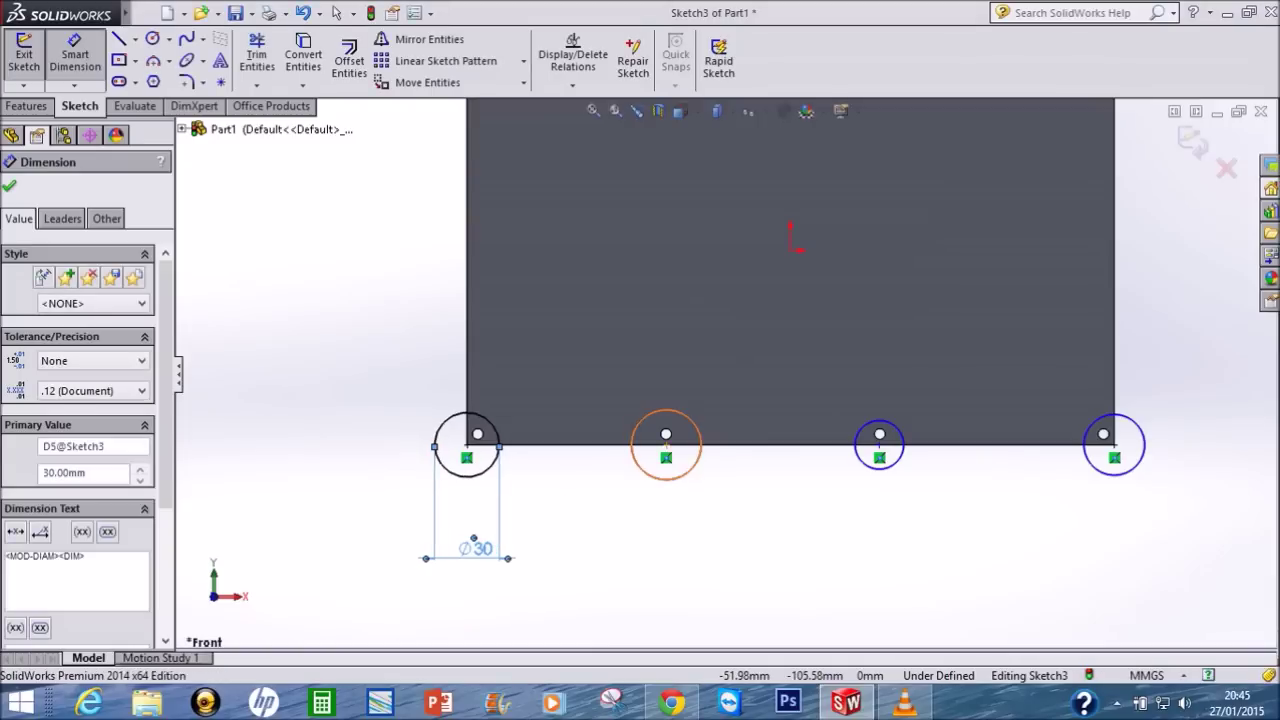
click(666, 479)
click(666, 540)
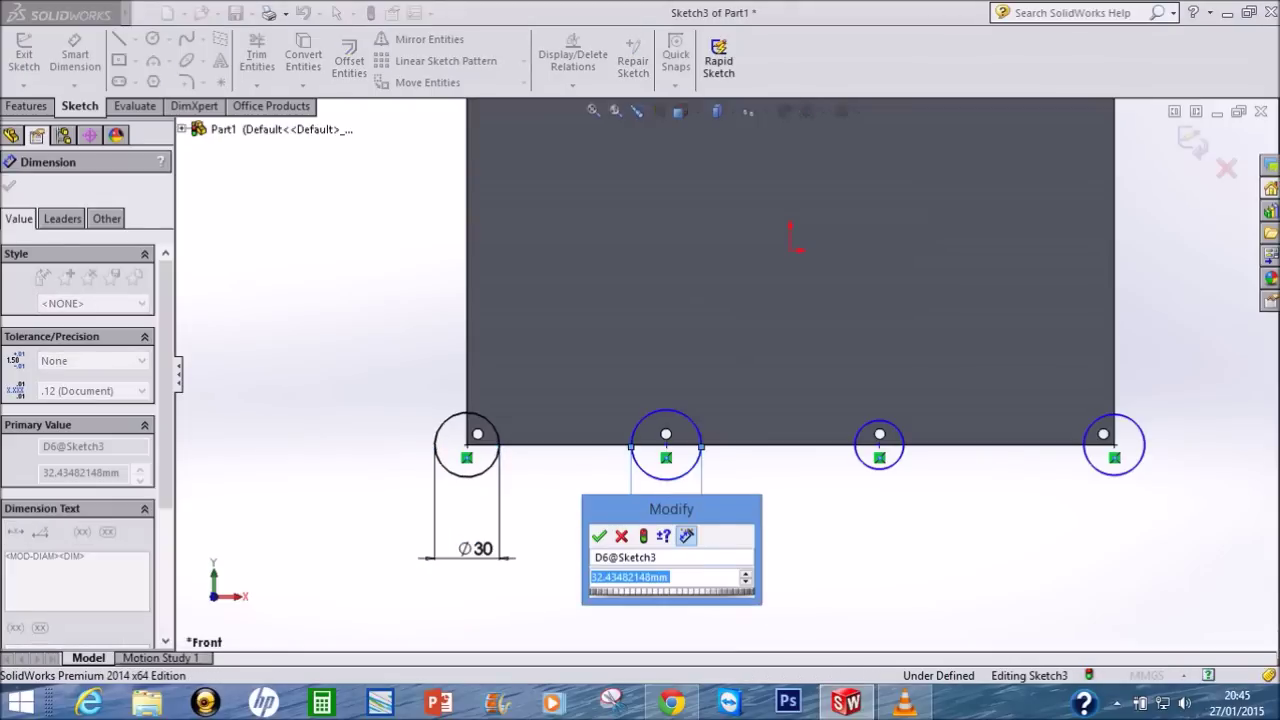
text(30)
key(Return)
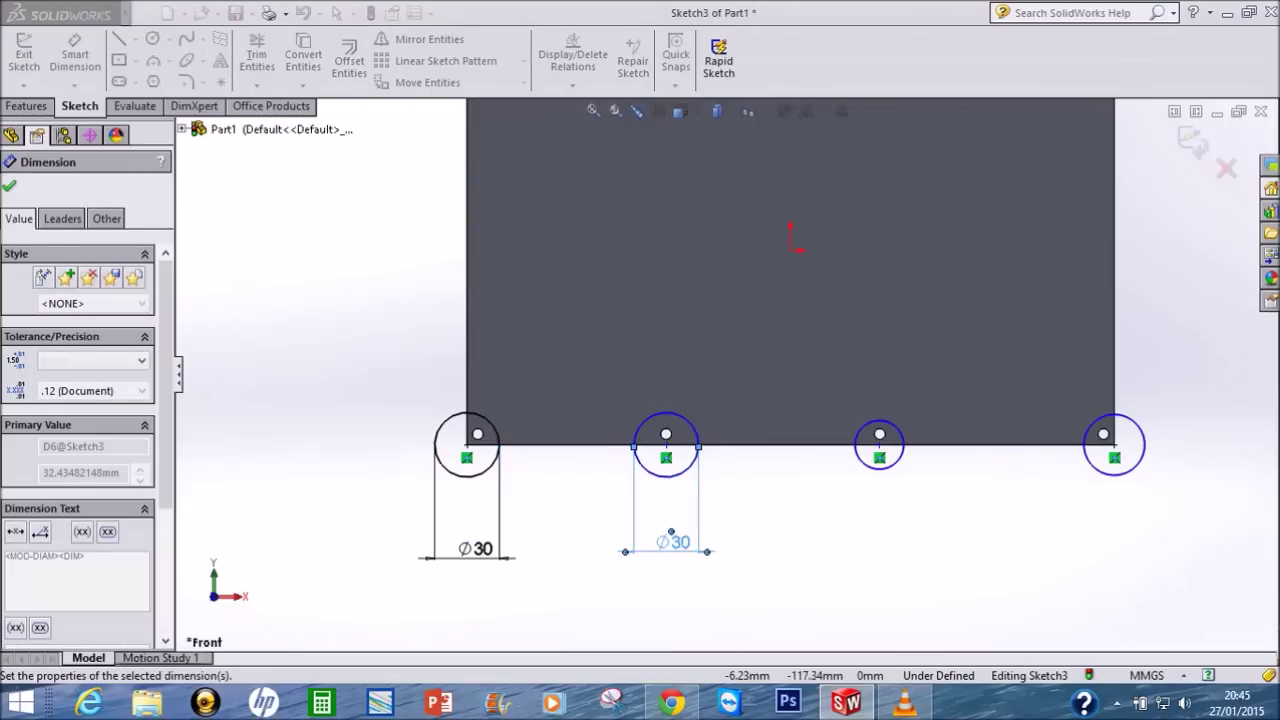
Step: Dimension the third and fourth bottom circles to Ø30 mm
click(879, 469)
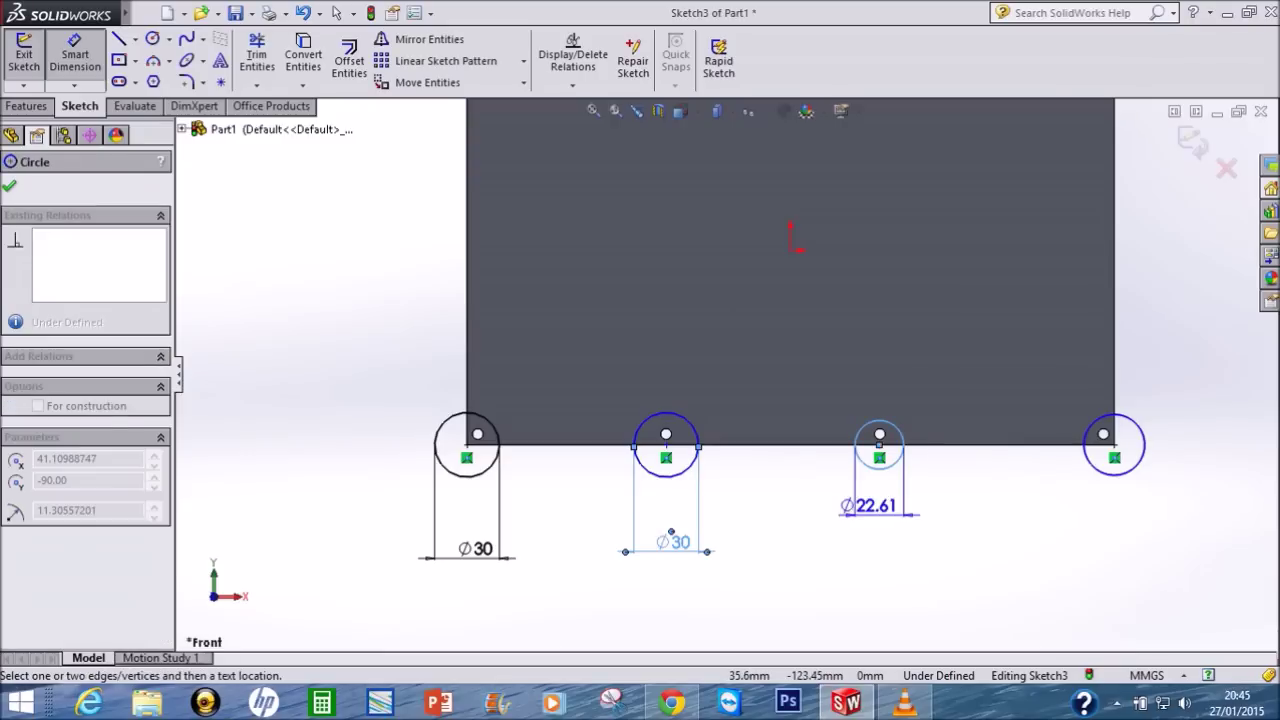
click(871, 524)
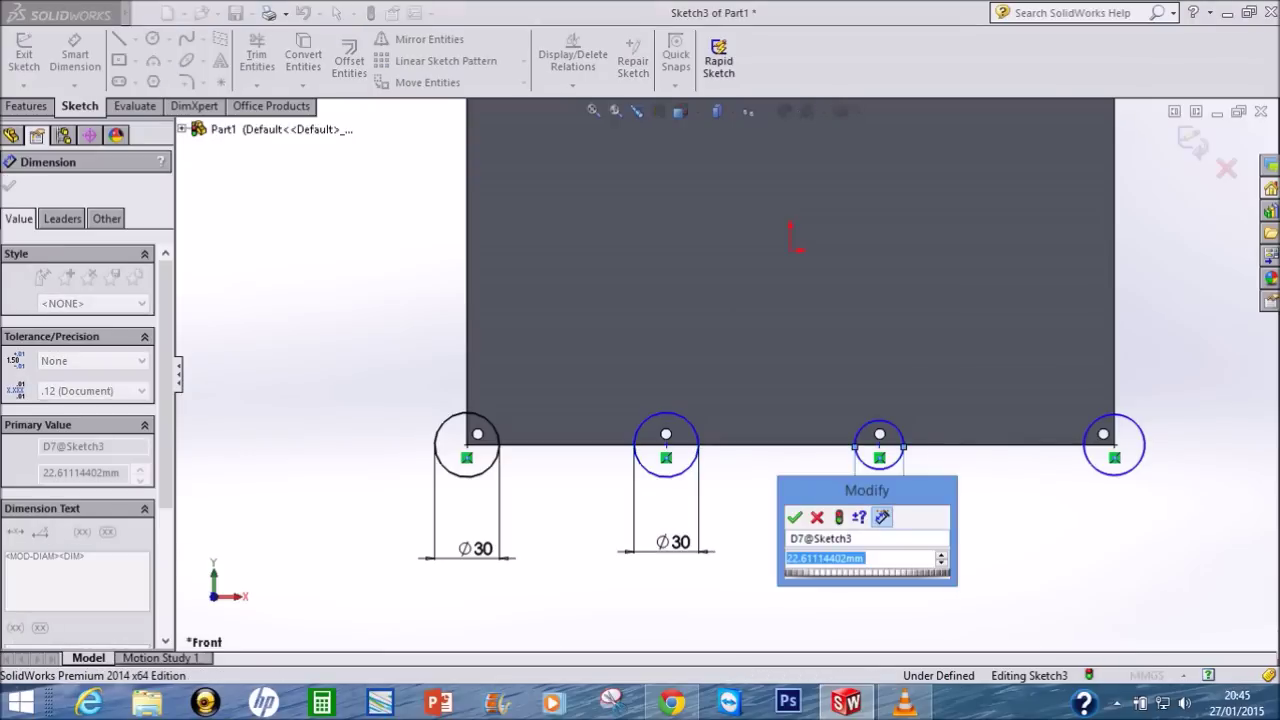
text(30)
key(Return)
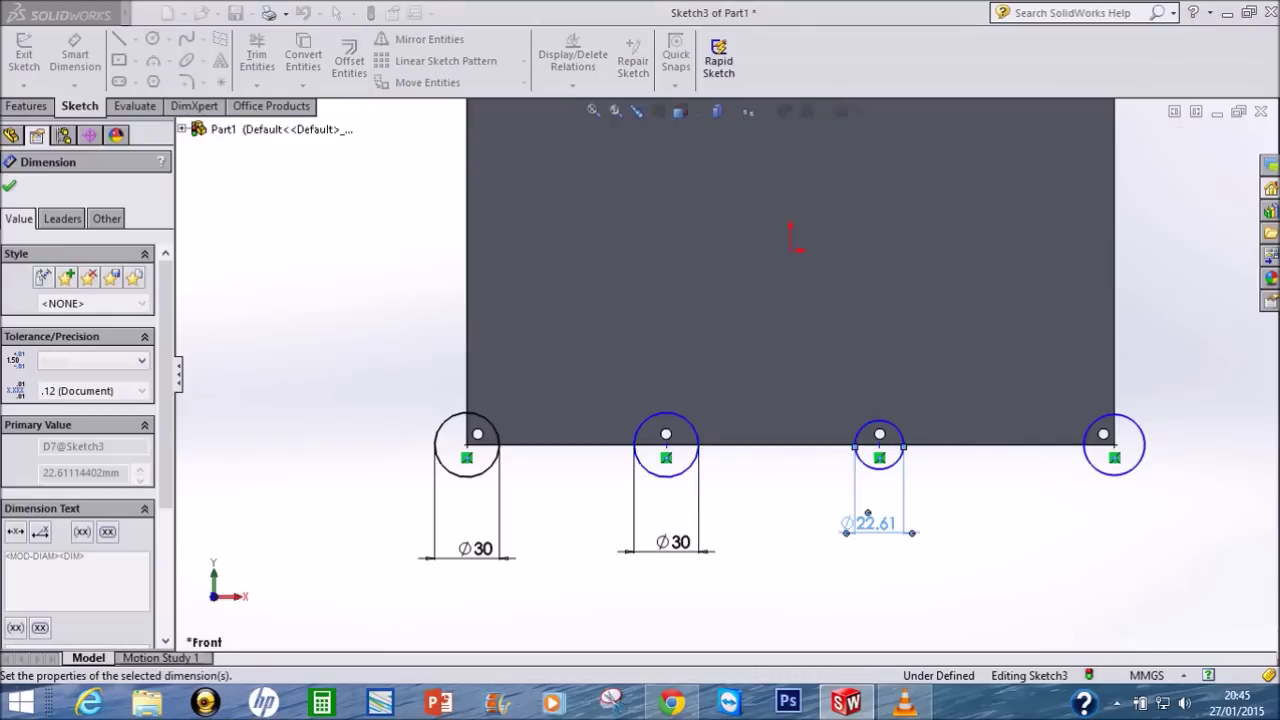
click(1094, 470)
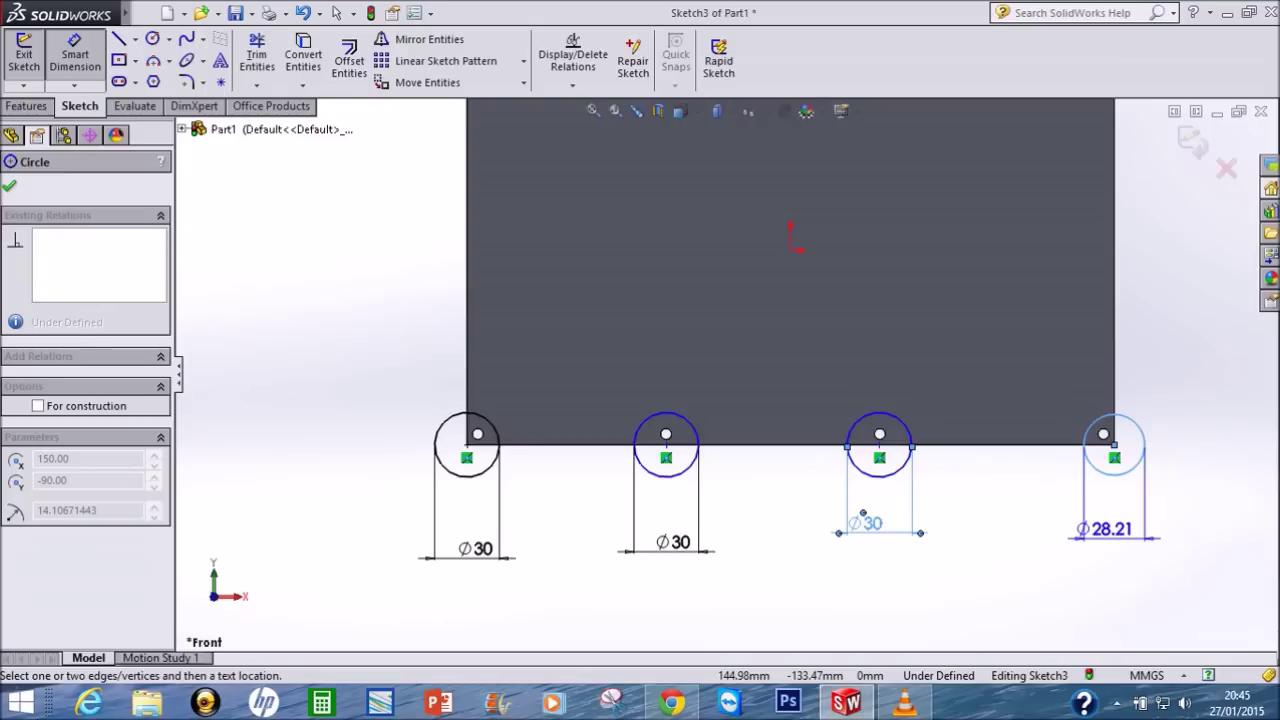
click(1100, 520)
text(30)
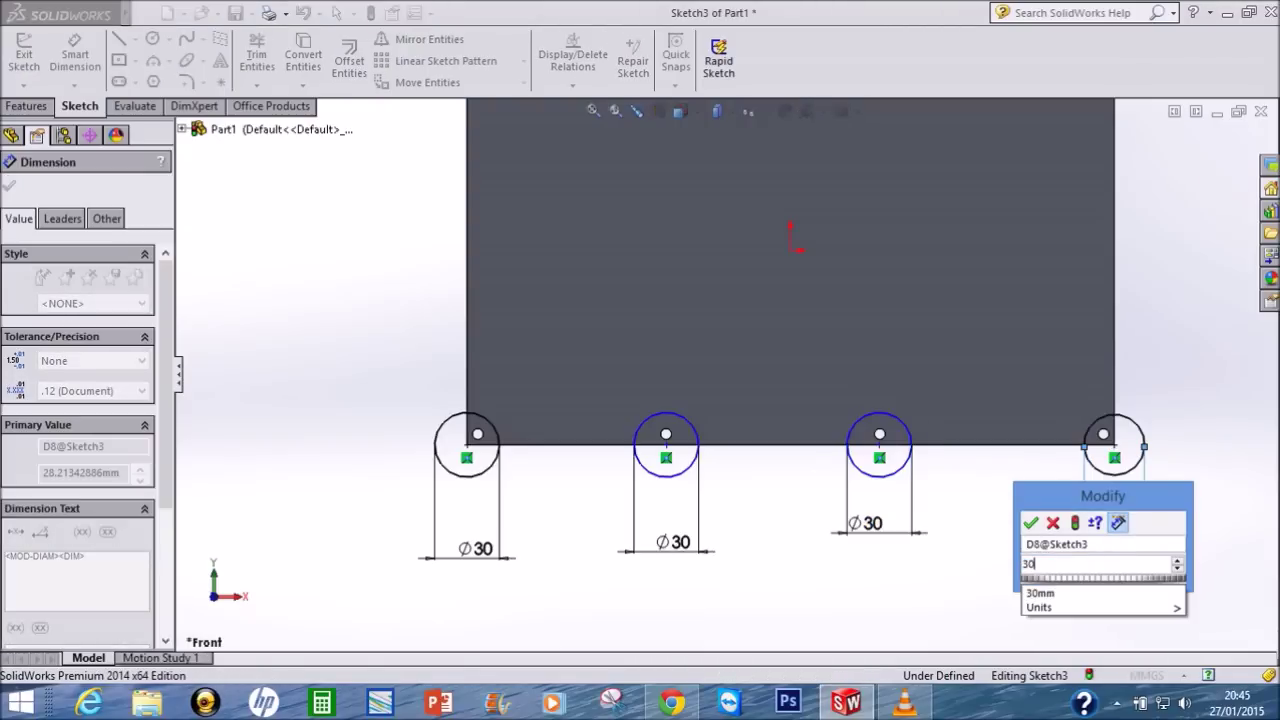
key(Return)
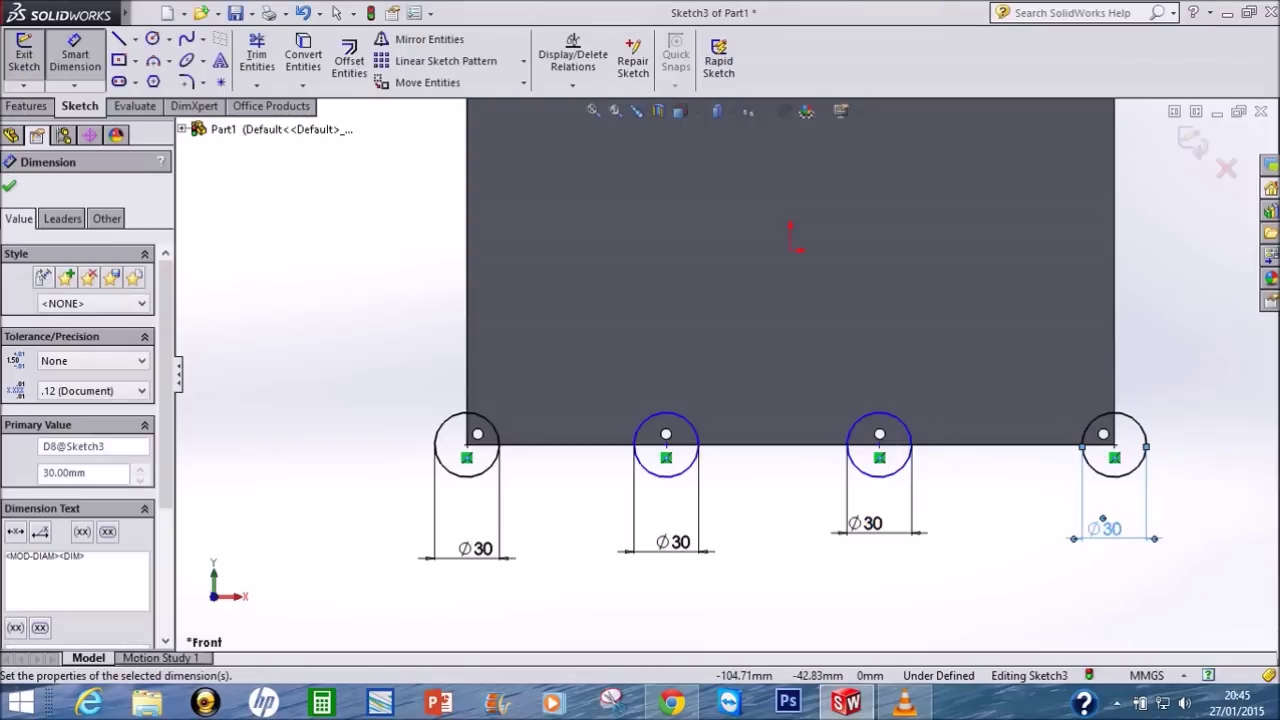
click(27, 106)
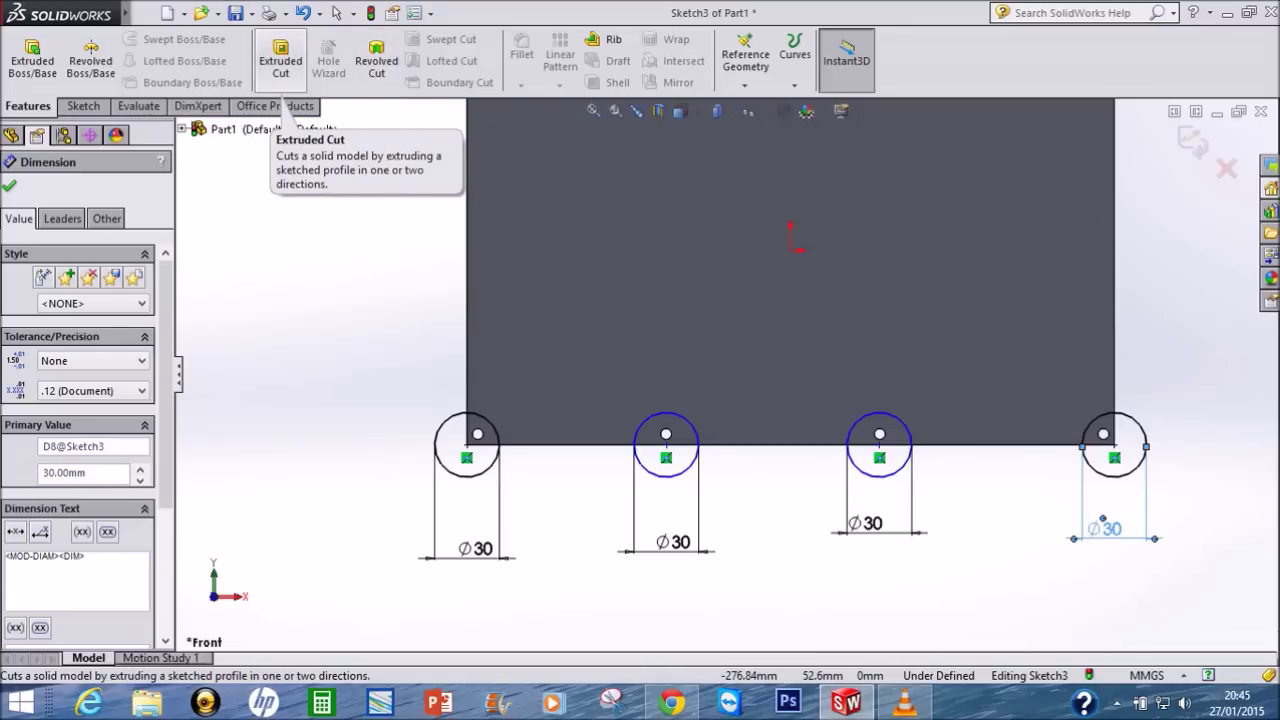
Step: Extruded-cut the eight Ø30 circles from the plate as Cut-Extrude2
click(281, 60)
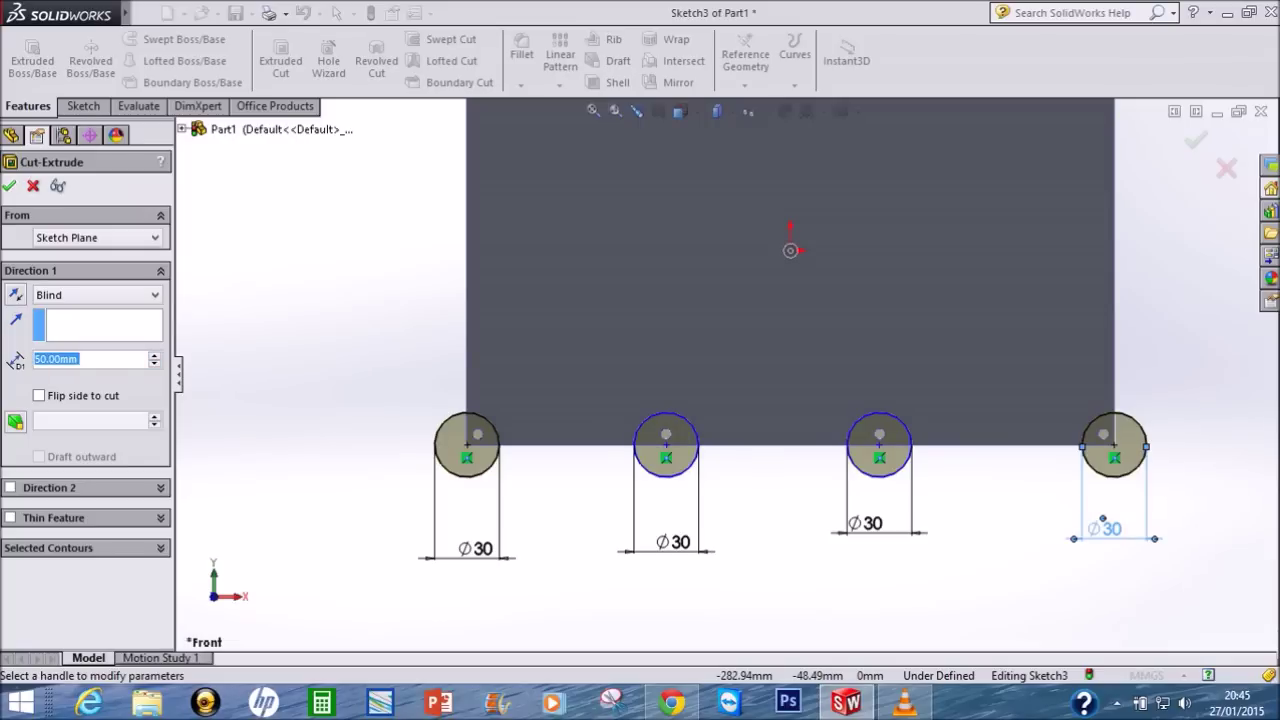
click(9, 186)
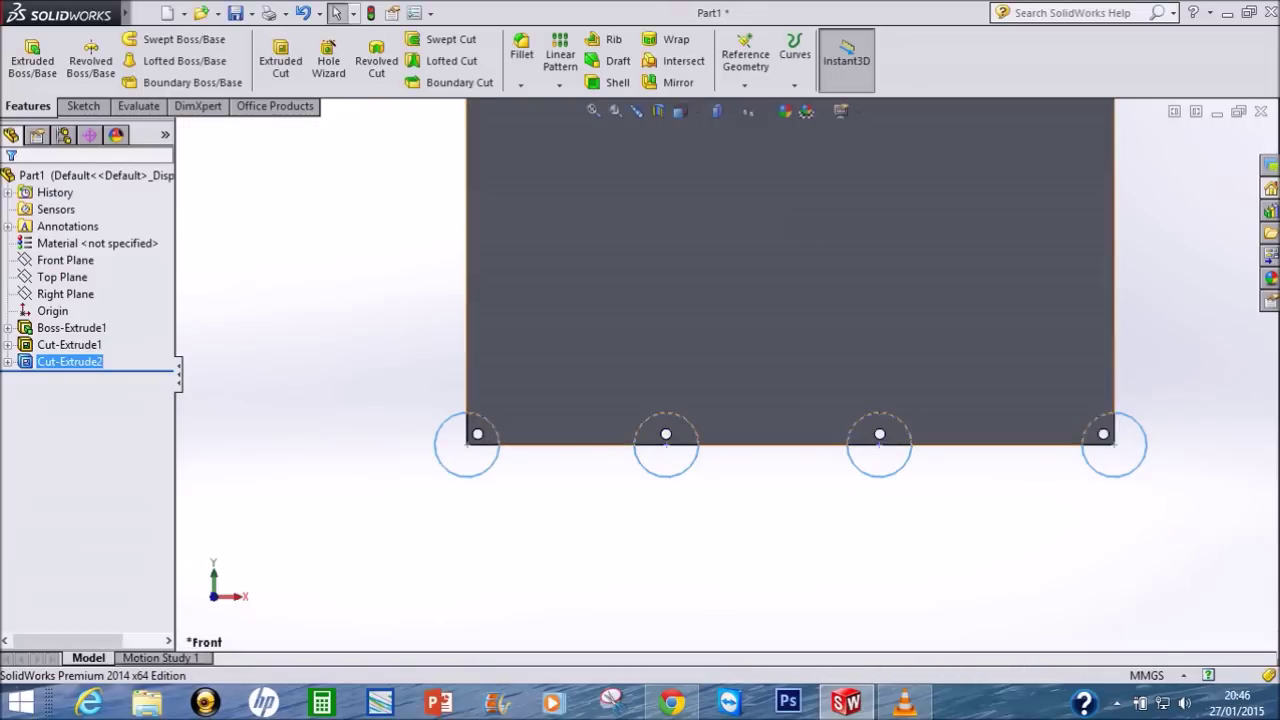
scroll(700, 360, down, 1)
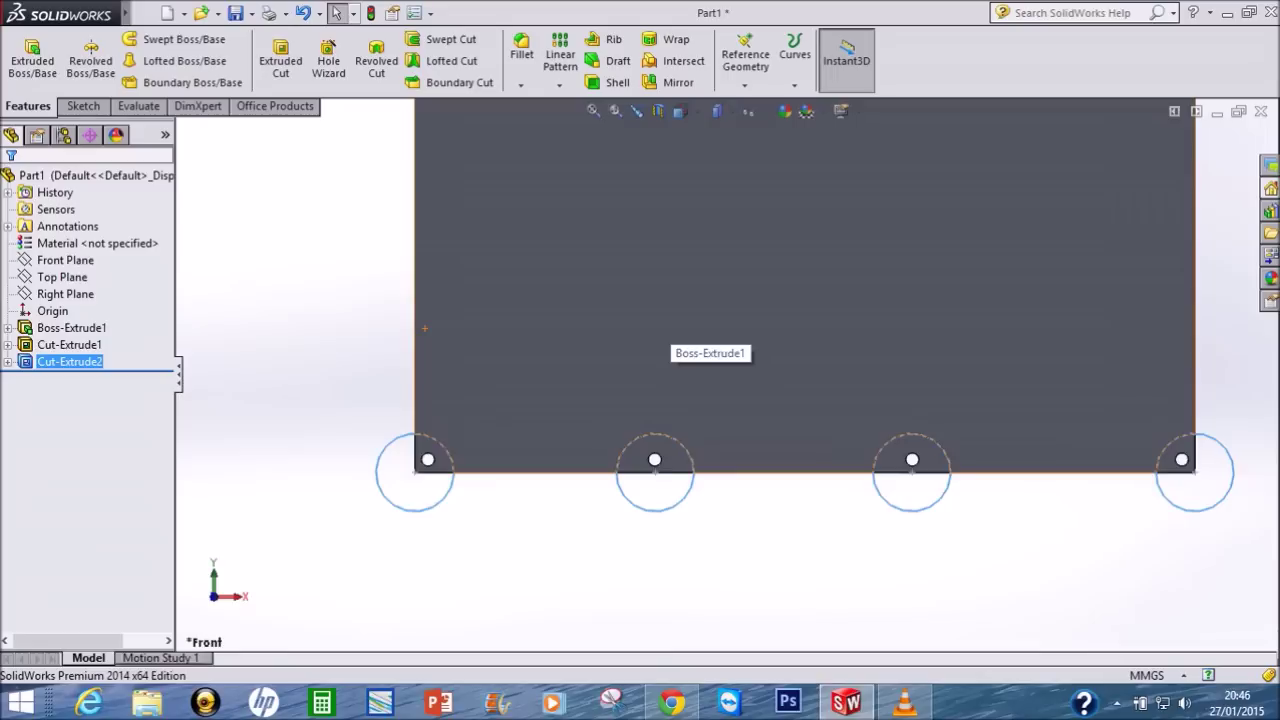
scroll(700, 360, up, 3)
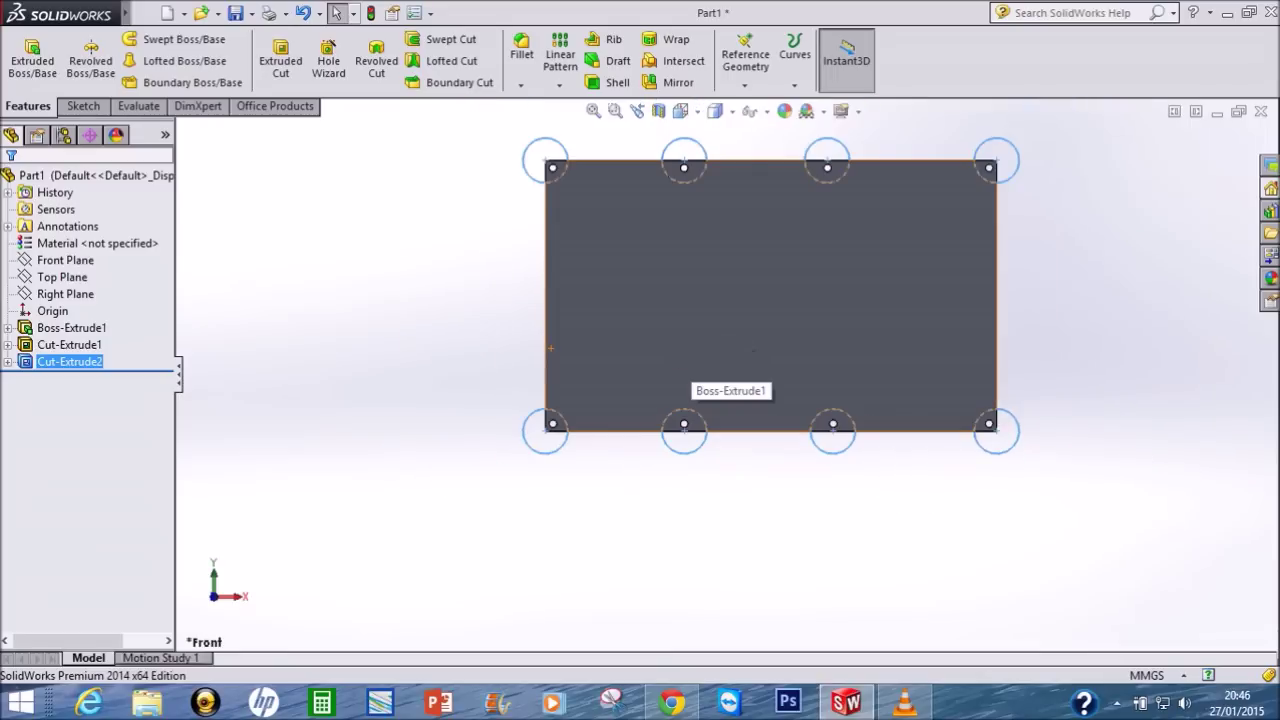
scroll(957, 194, down, 1)
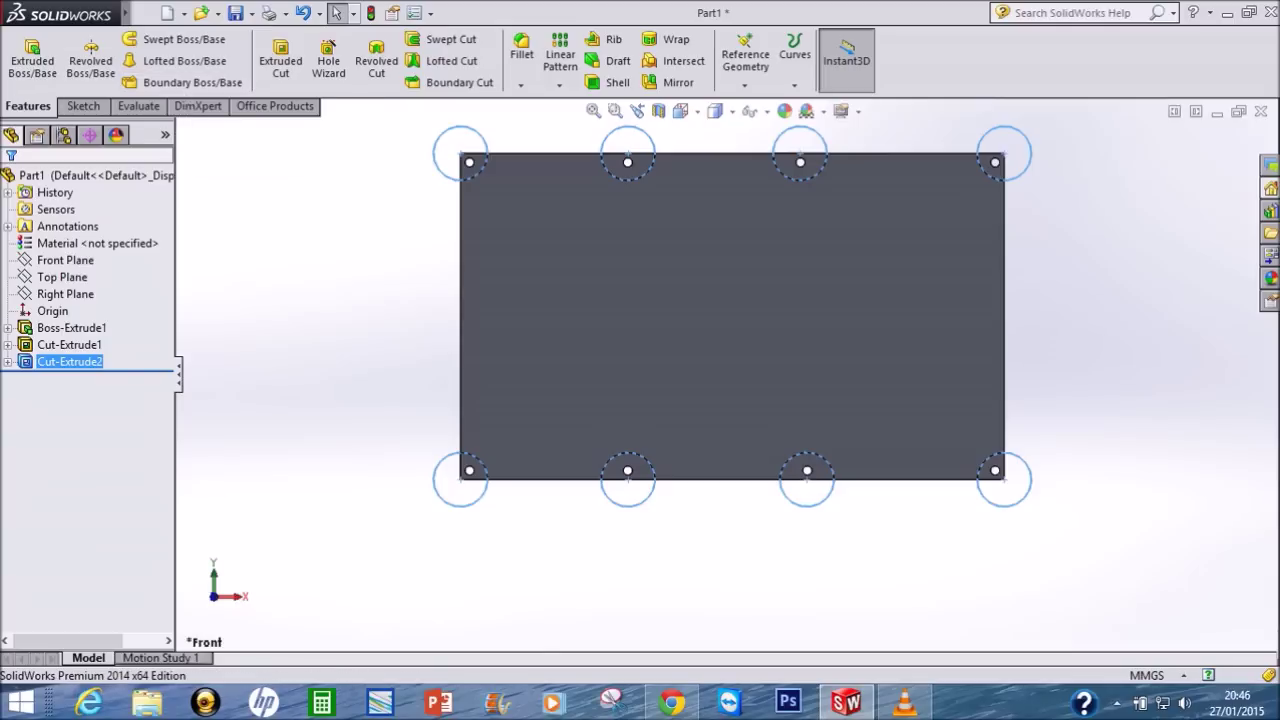
click(80, 106)
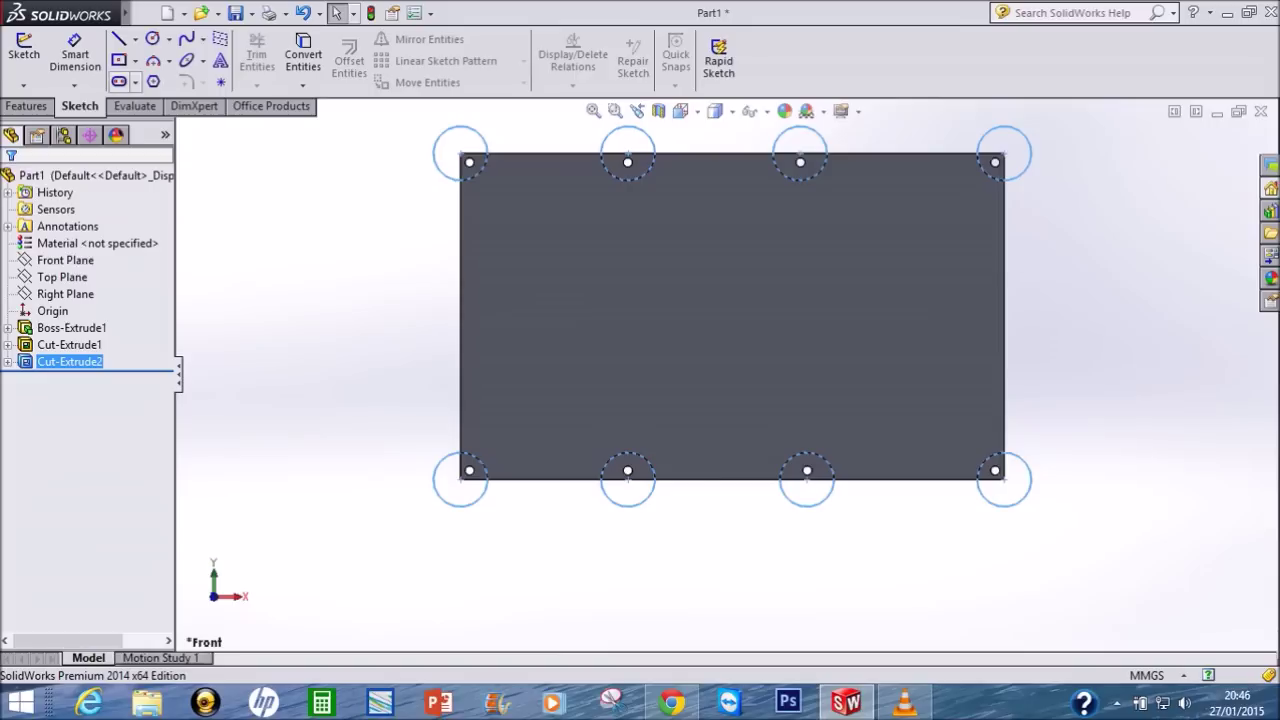
Step: Start a sketch on the front face and draw one vertical straight slot across the bottom edge
click(24, 50)
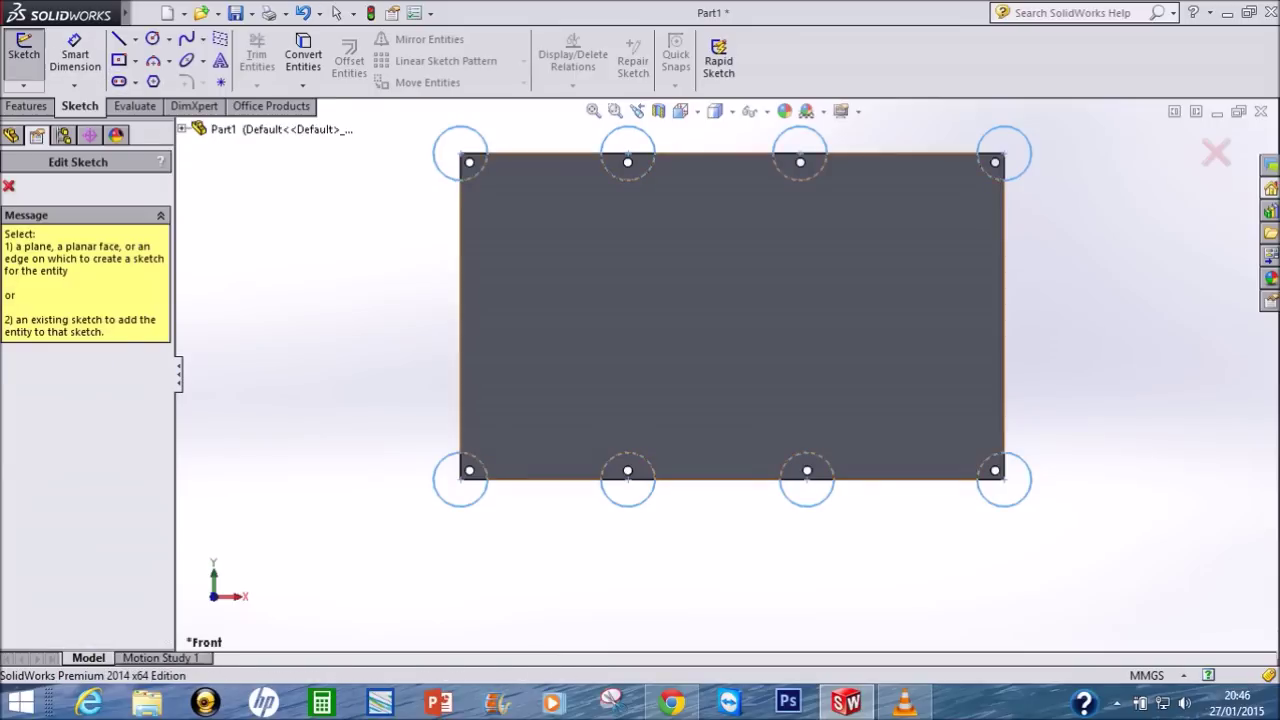
click(730, 320)
click(119, 81)
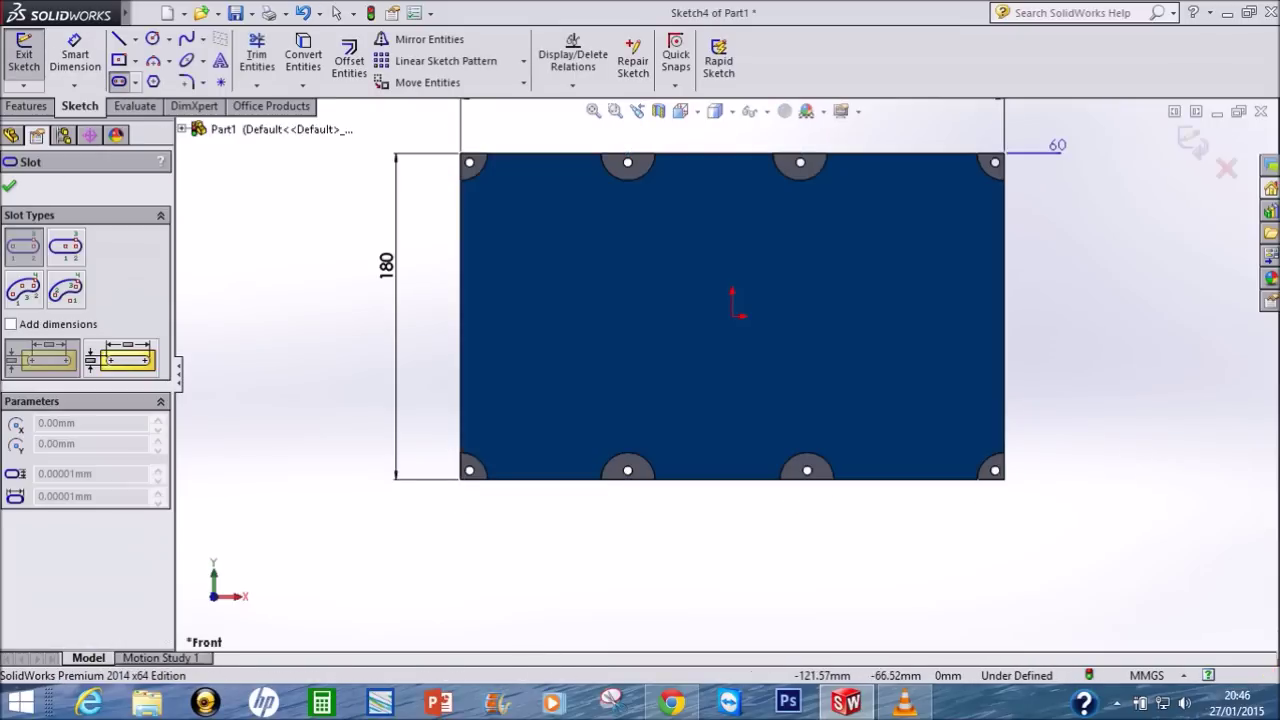
click(537, 459)
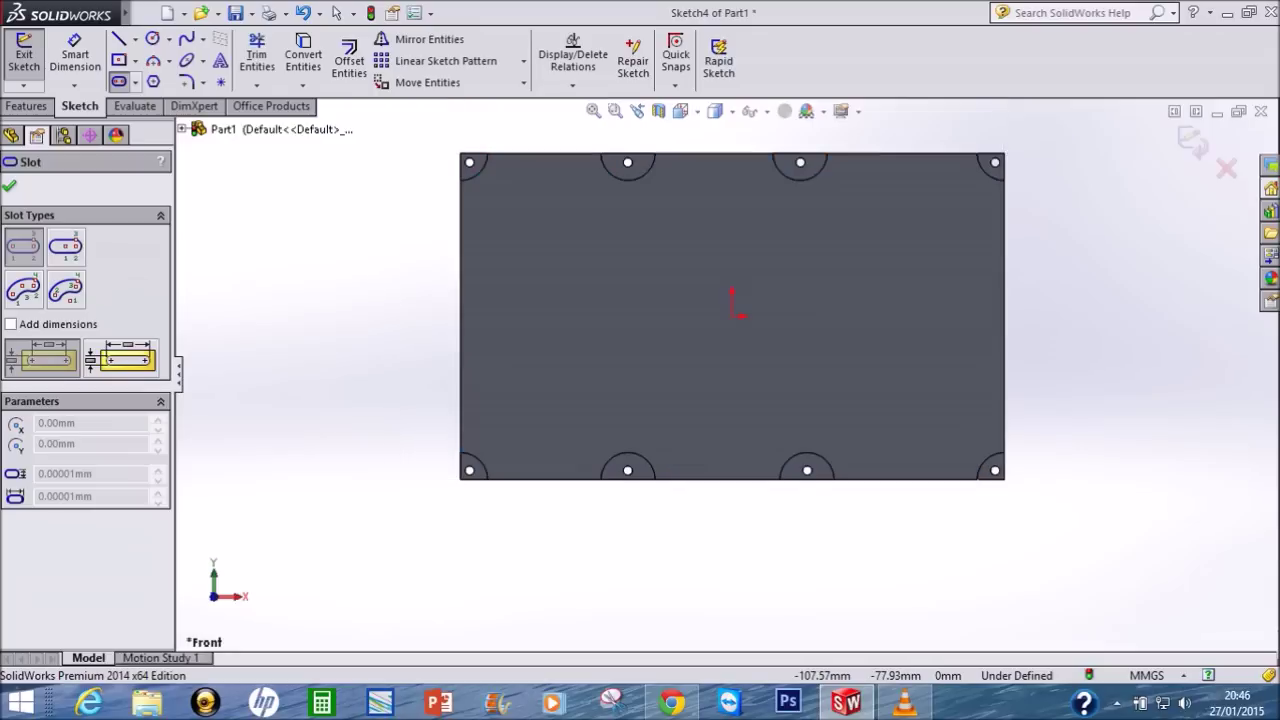
click(540, 505)
click(565, 482)
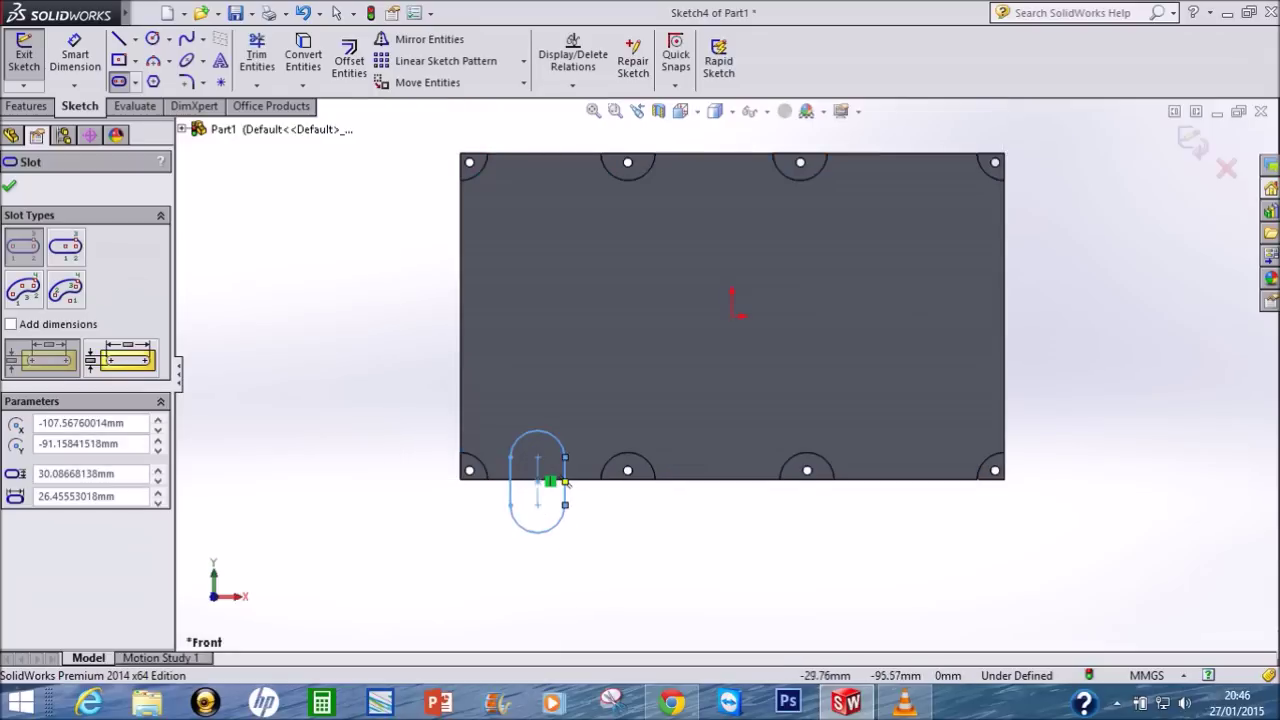
Step: Draw two more vertical straight slots across the bottom edge between the notches
click(720, 458)
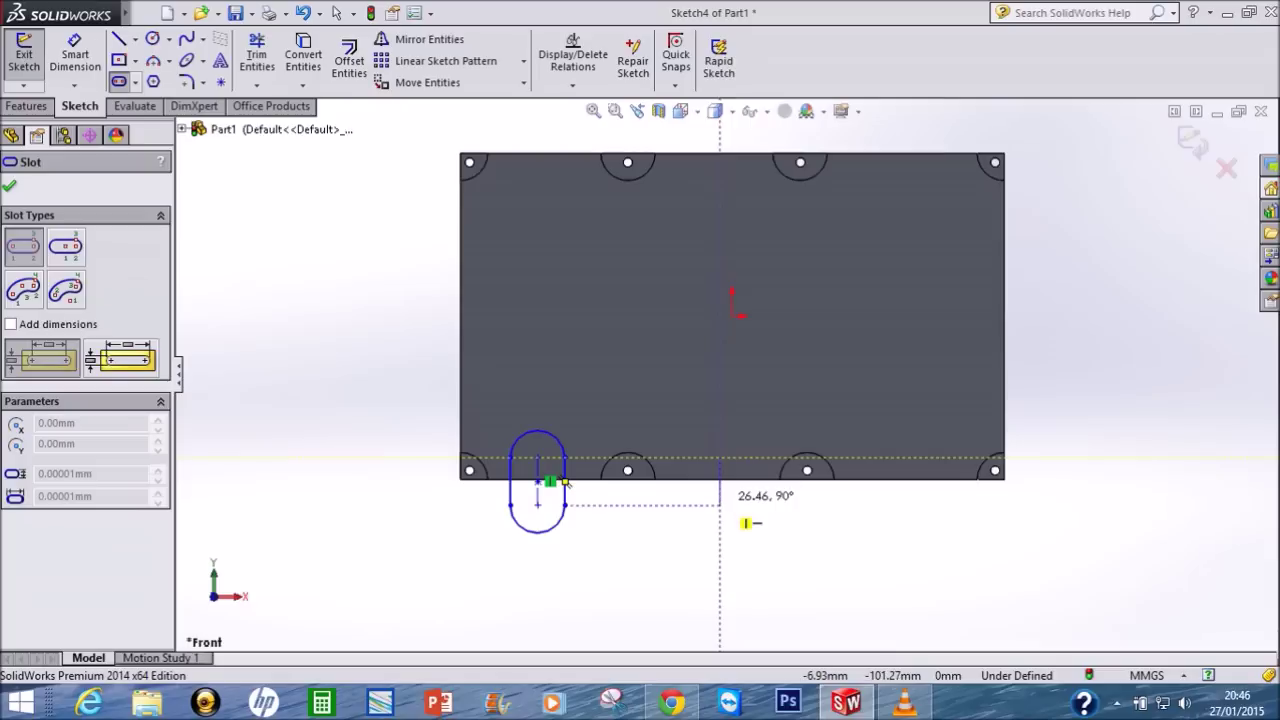
click(720, 504)
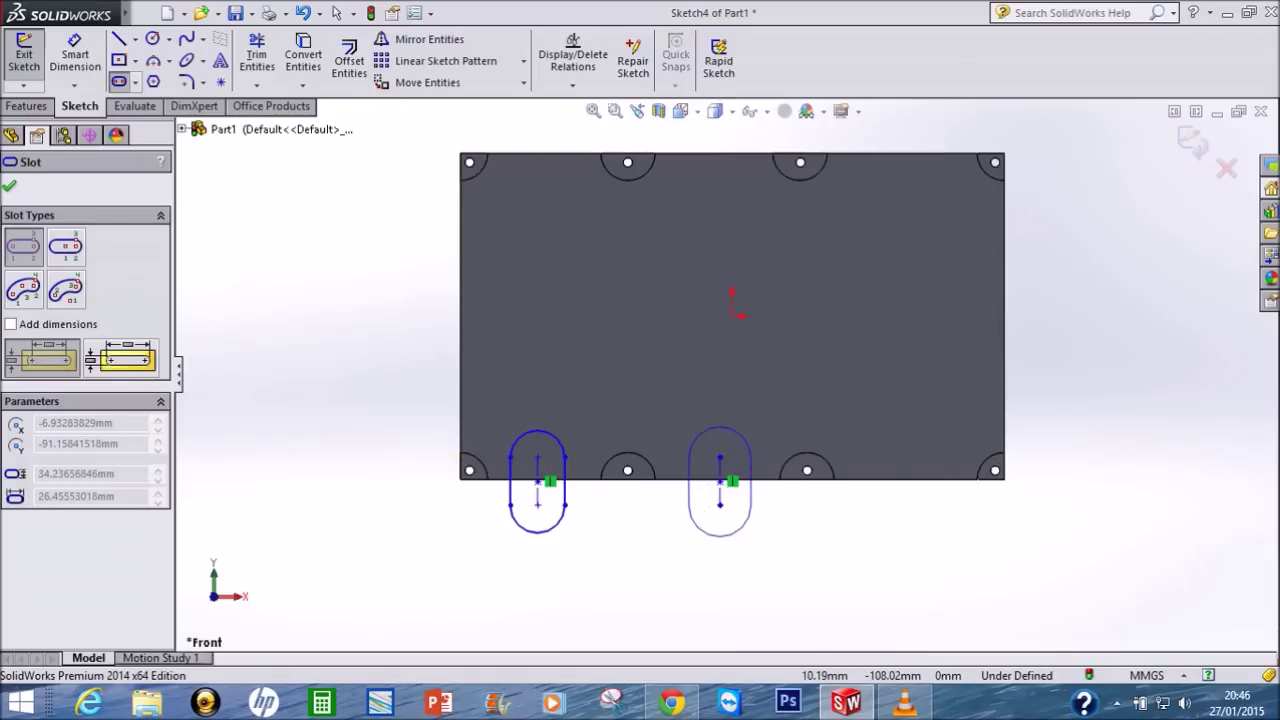
click(750, 482)
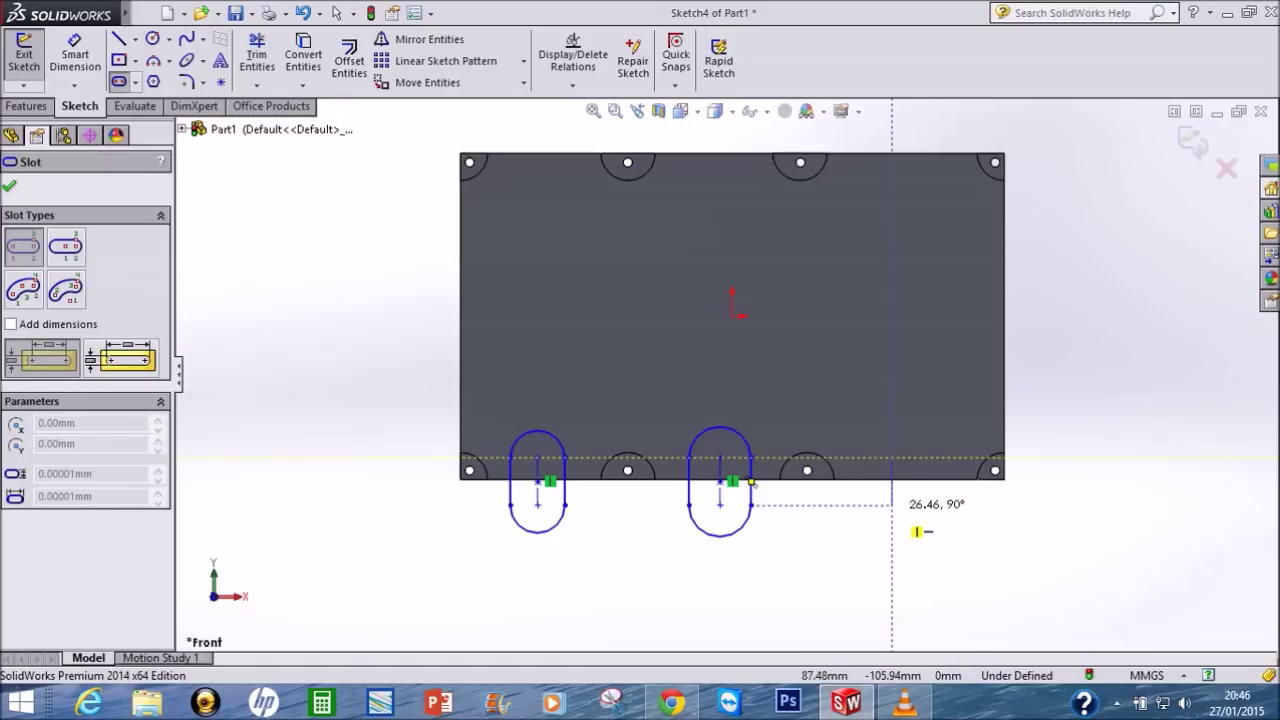
click(892, 480)
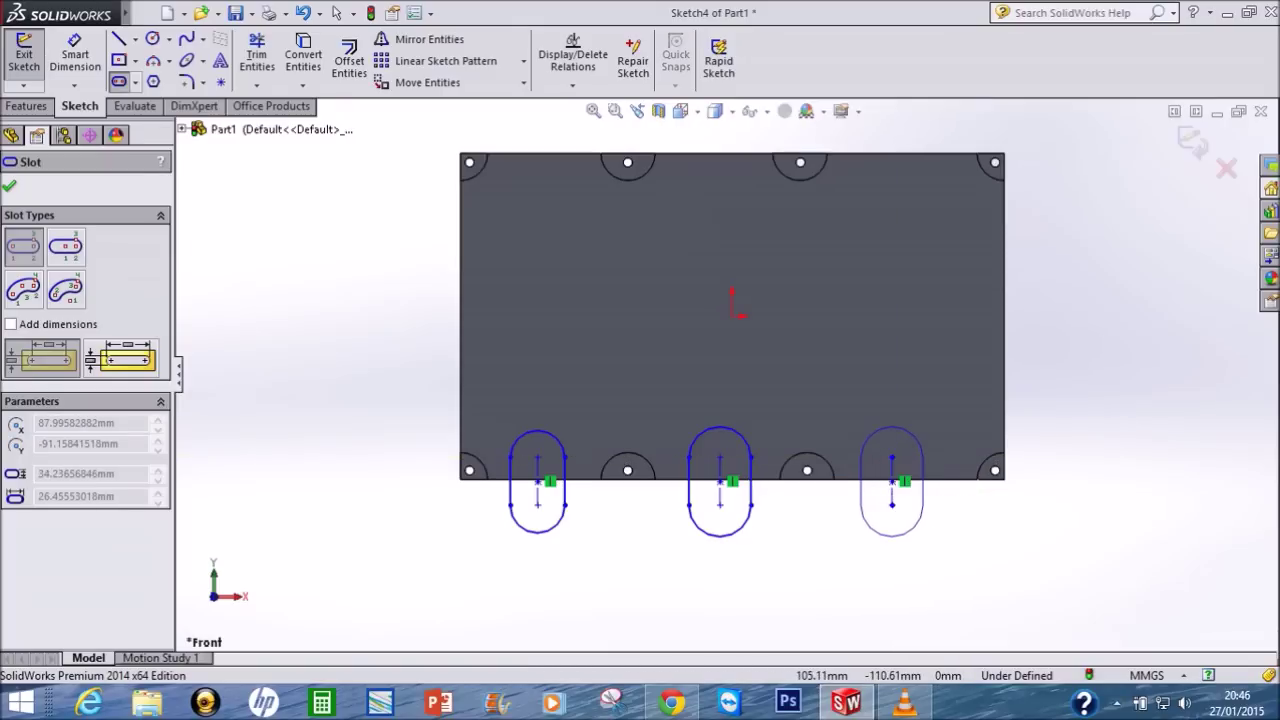
click(892, 536)
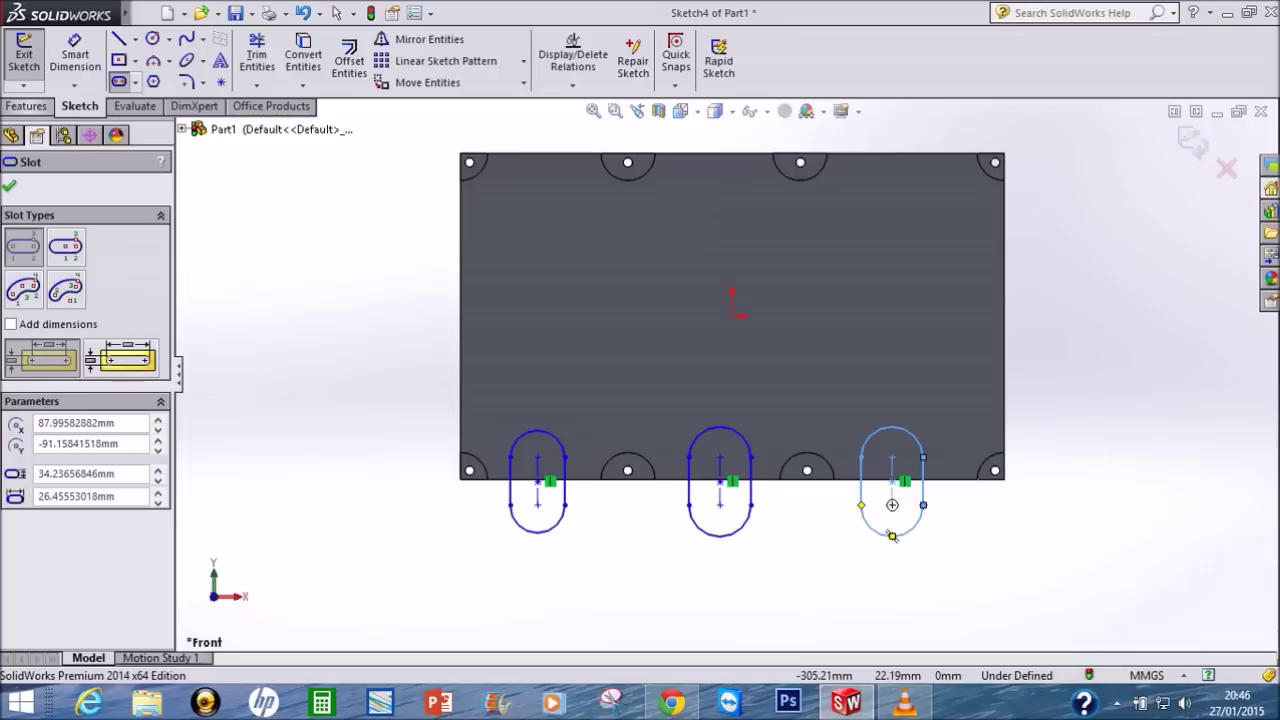
click(26, 106)
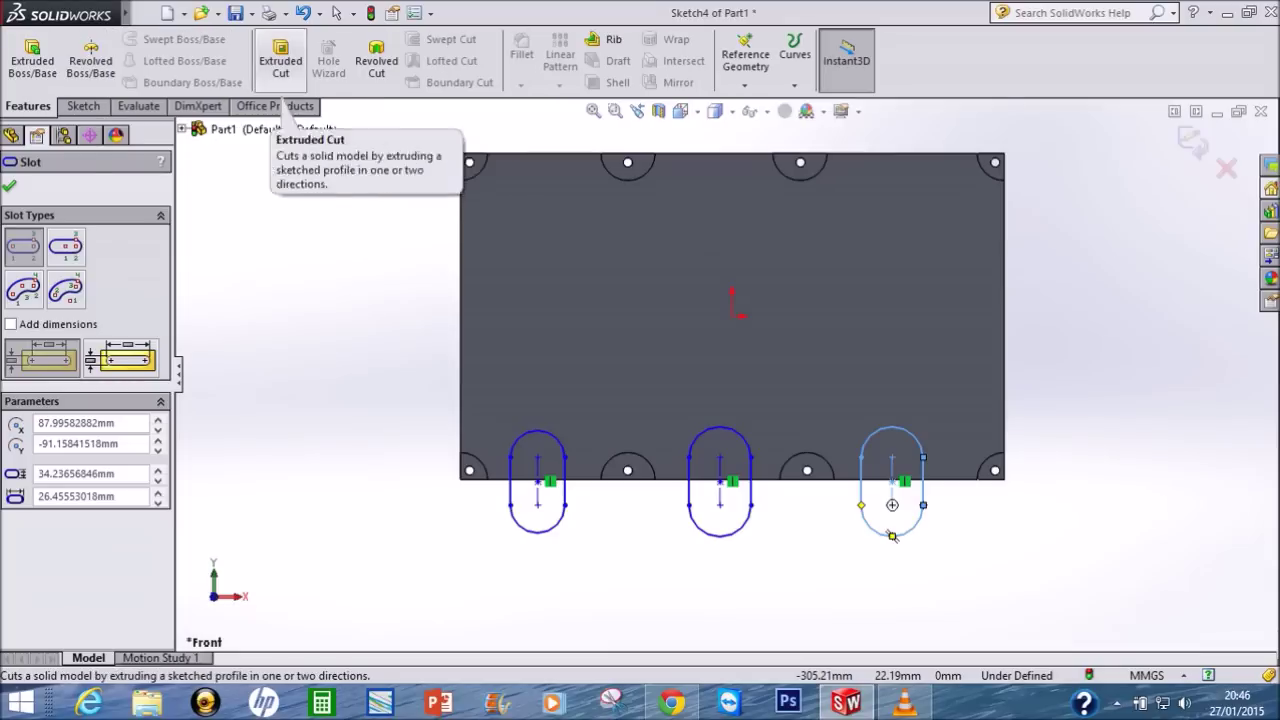
Step: Extruded-cut the three slots Through All as Cut-Extrude3
click(280, 55)
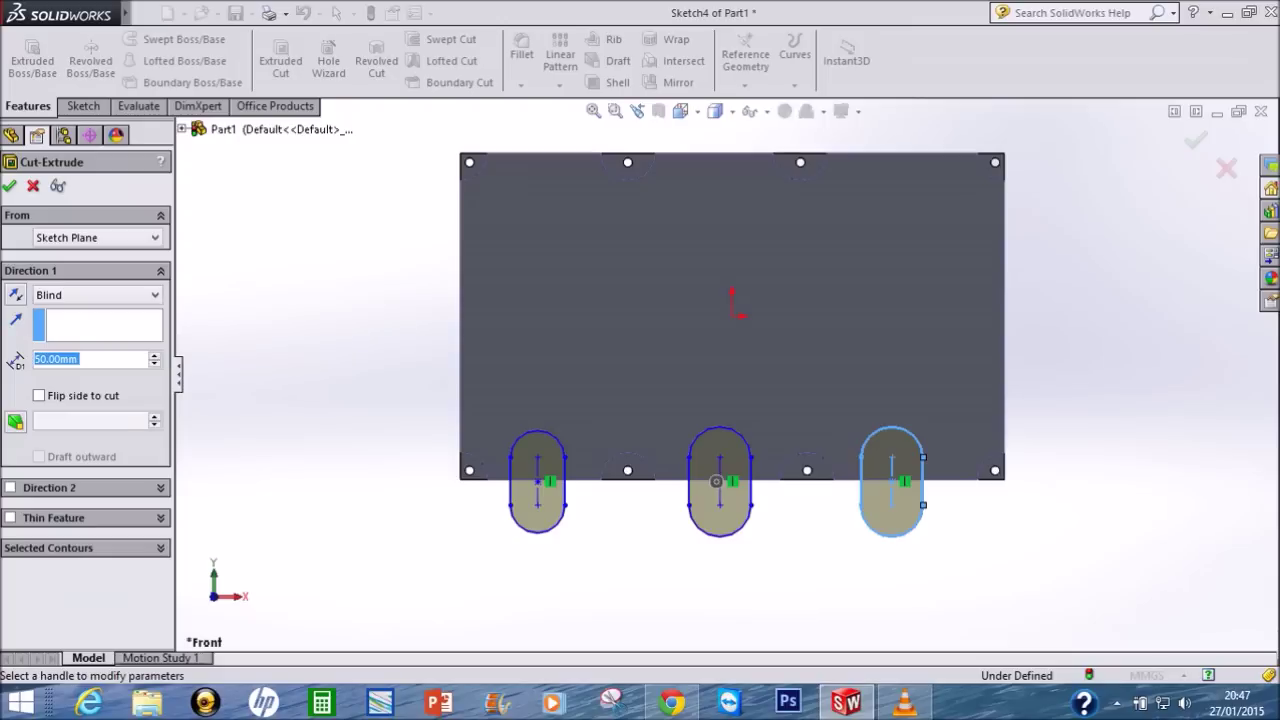
click(97, 294)
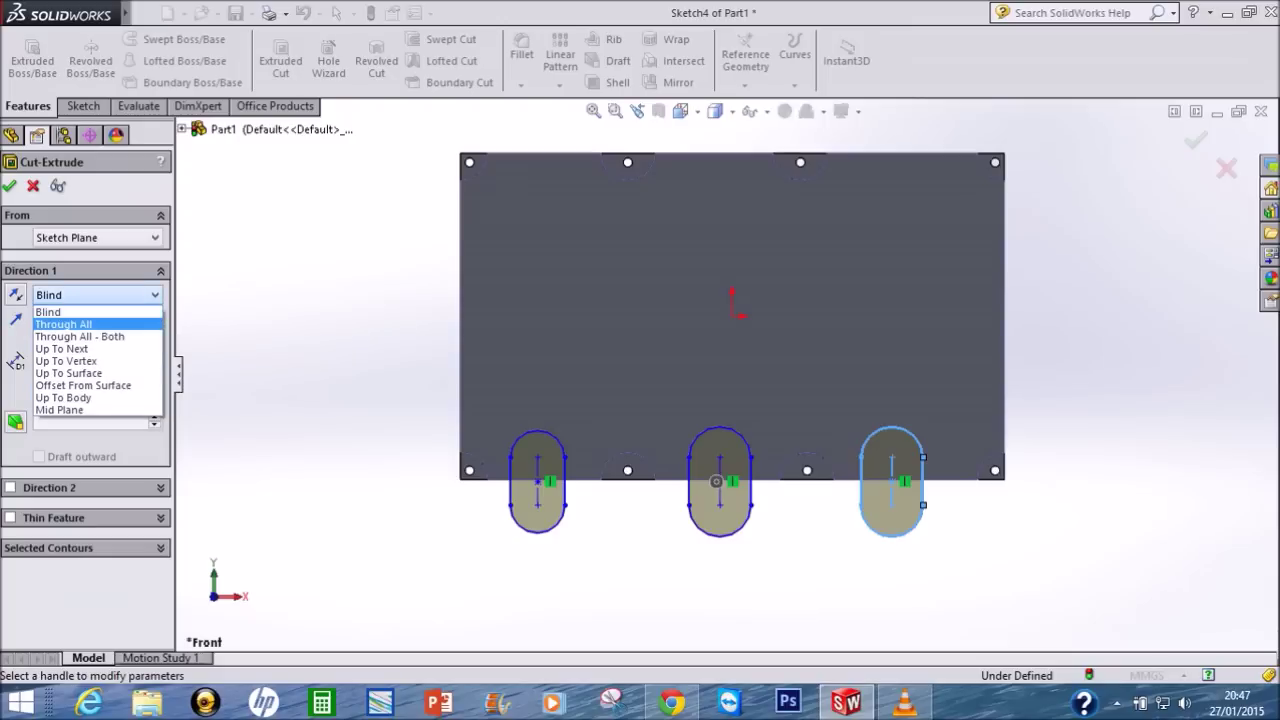
click(63, 324)
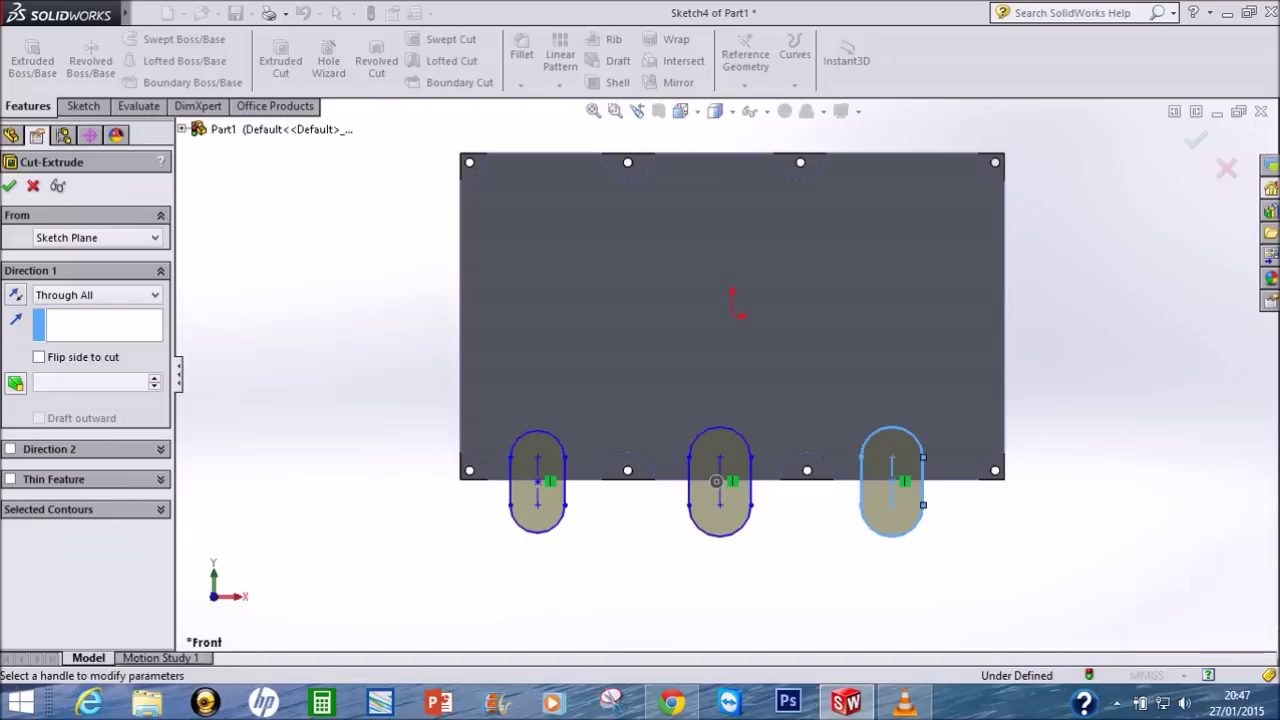
click(8, 186)
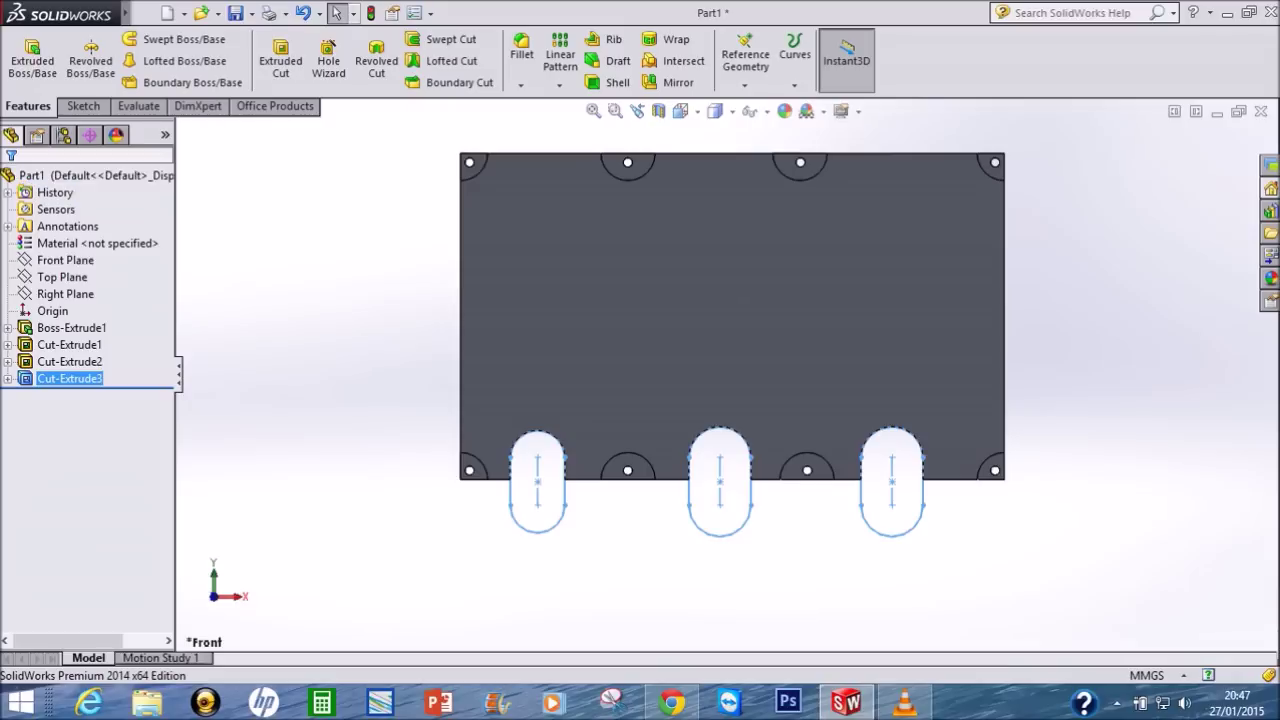
click(716, 111)
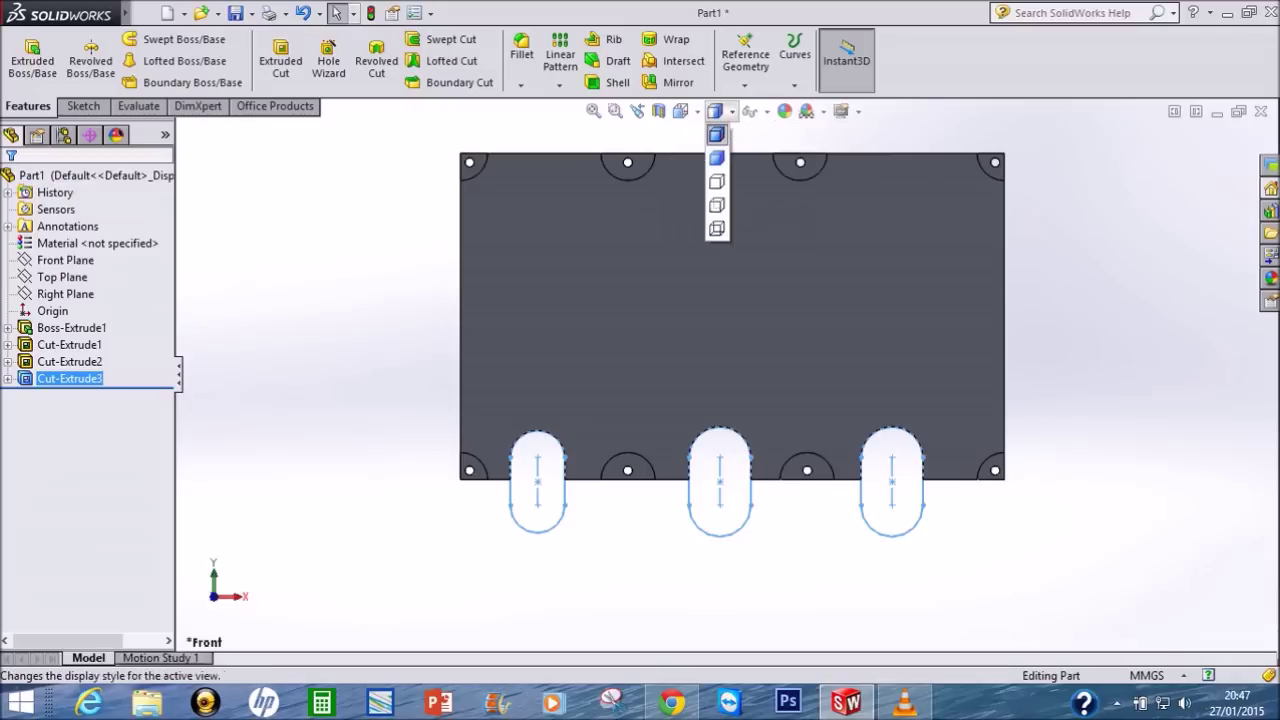
click(681, 111)
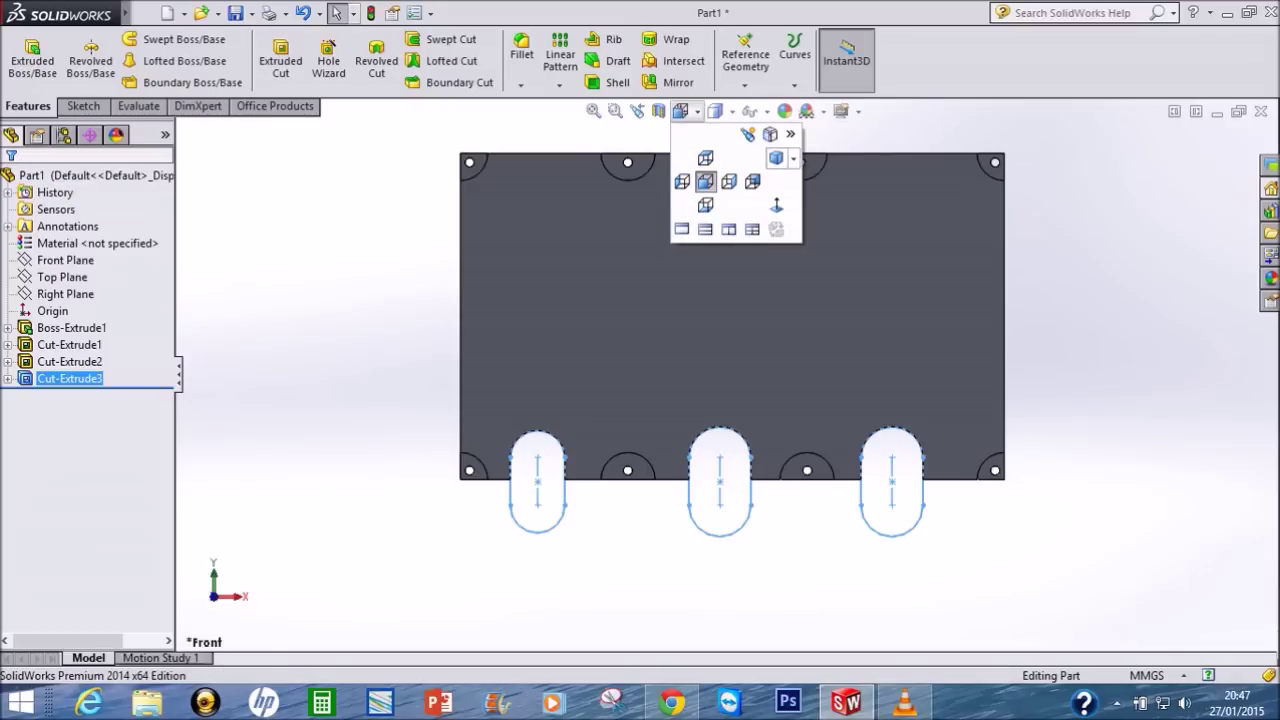
Step: Switch to Trimetric view and start a Fillet feature
click(775, 158)
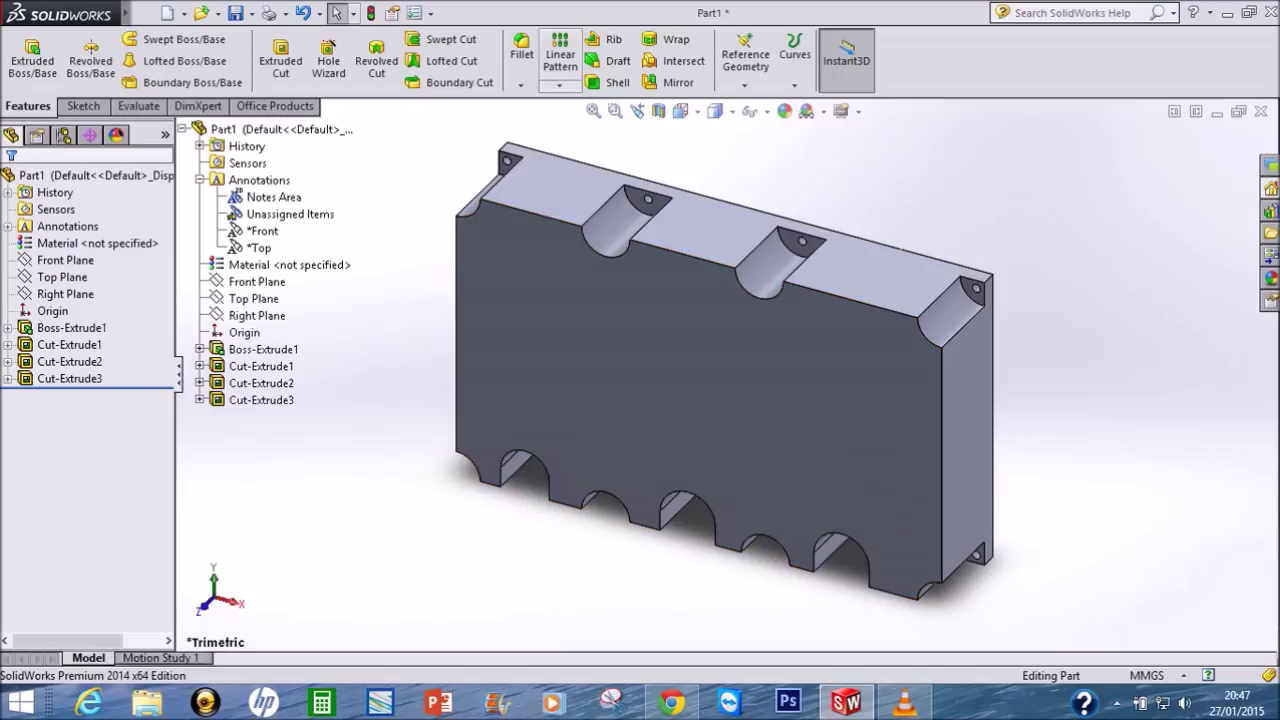
click(521, 50)
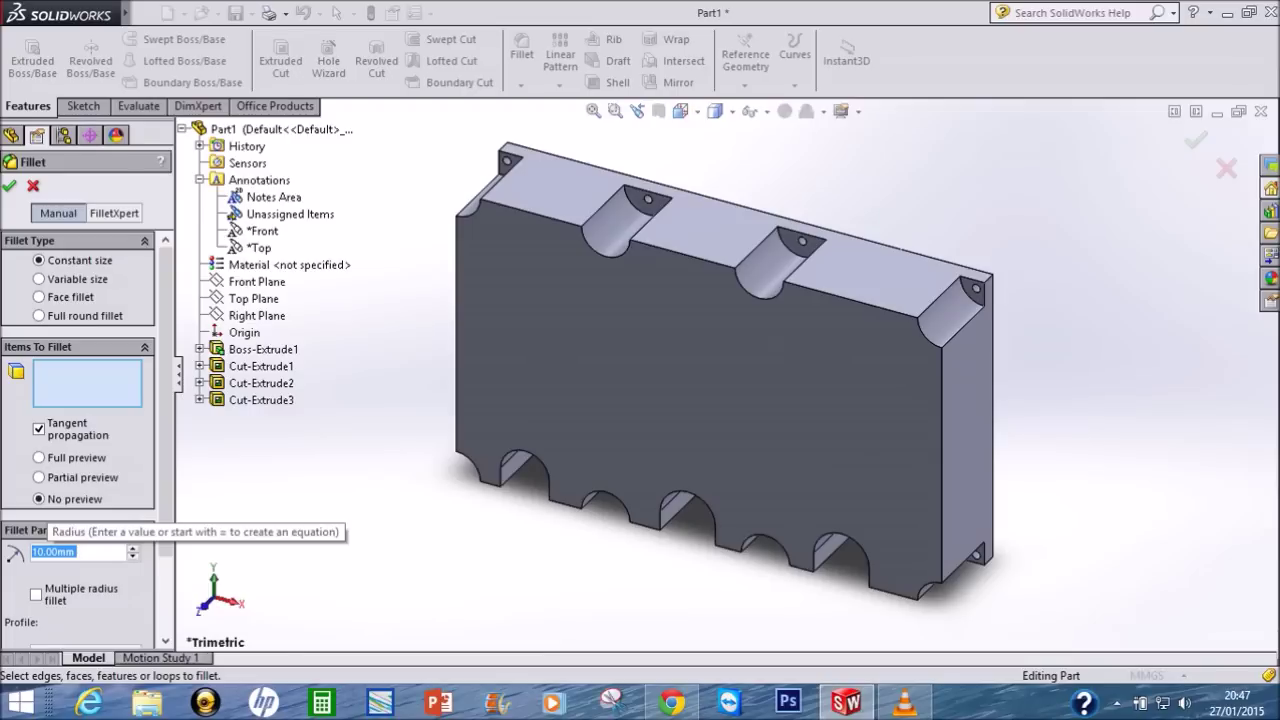
Step: Try fillet radii of 5, 15 and 10 mm on the top right and corner cutout edges
text(5)
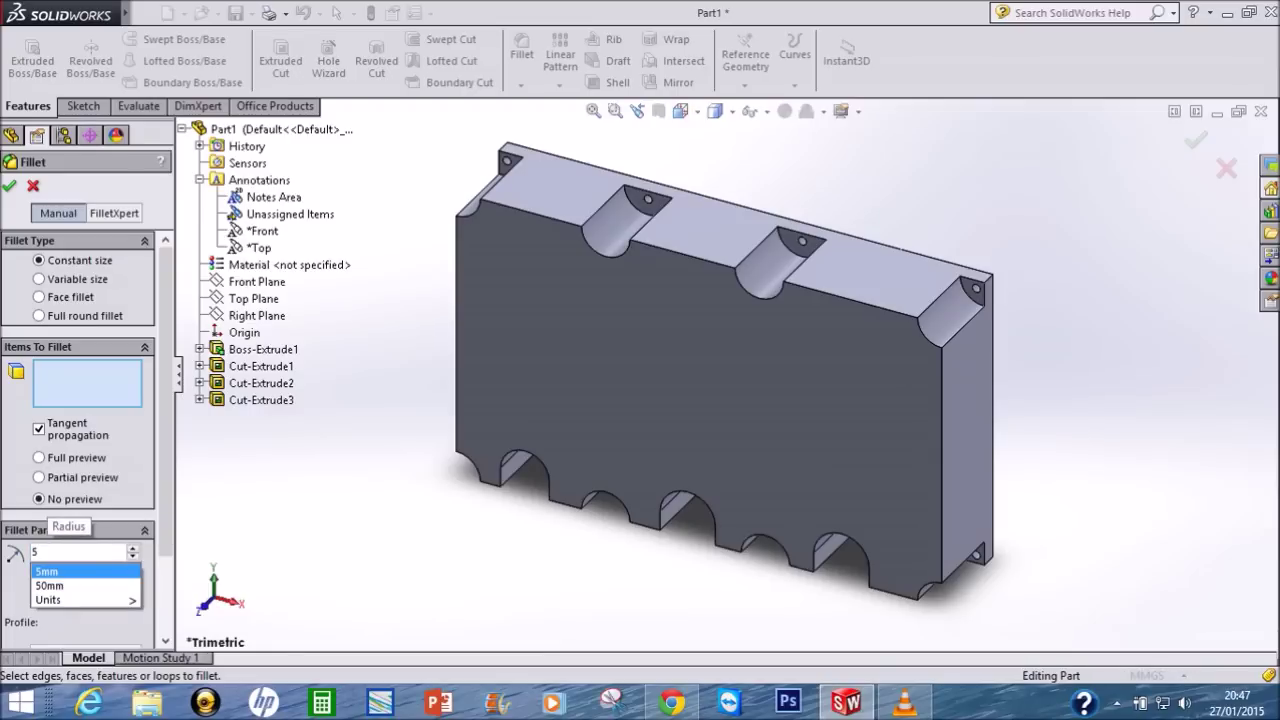
text(mm)
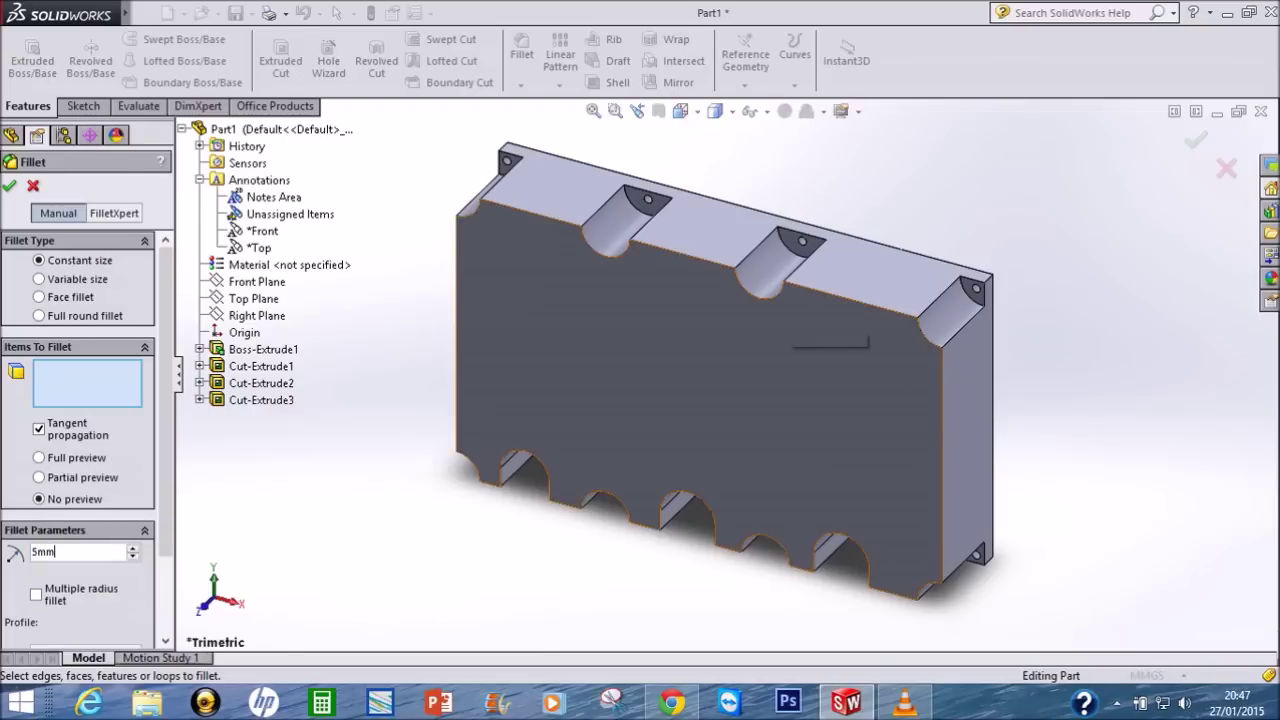
click(987, 281)
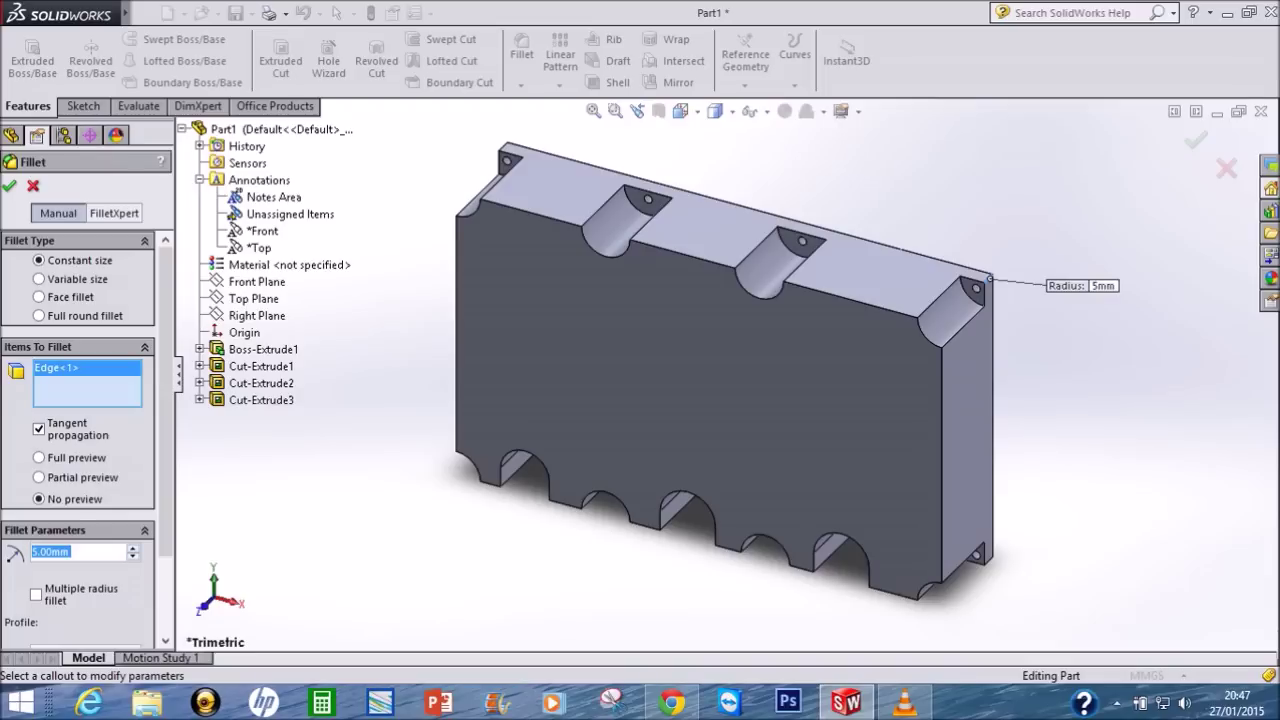
text(15)
key(Return)
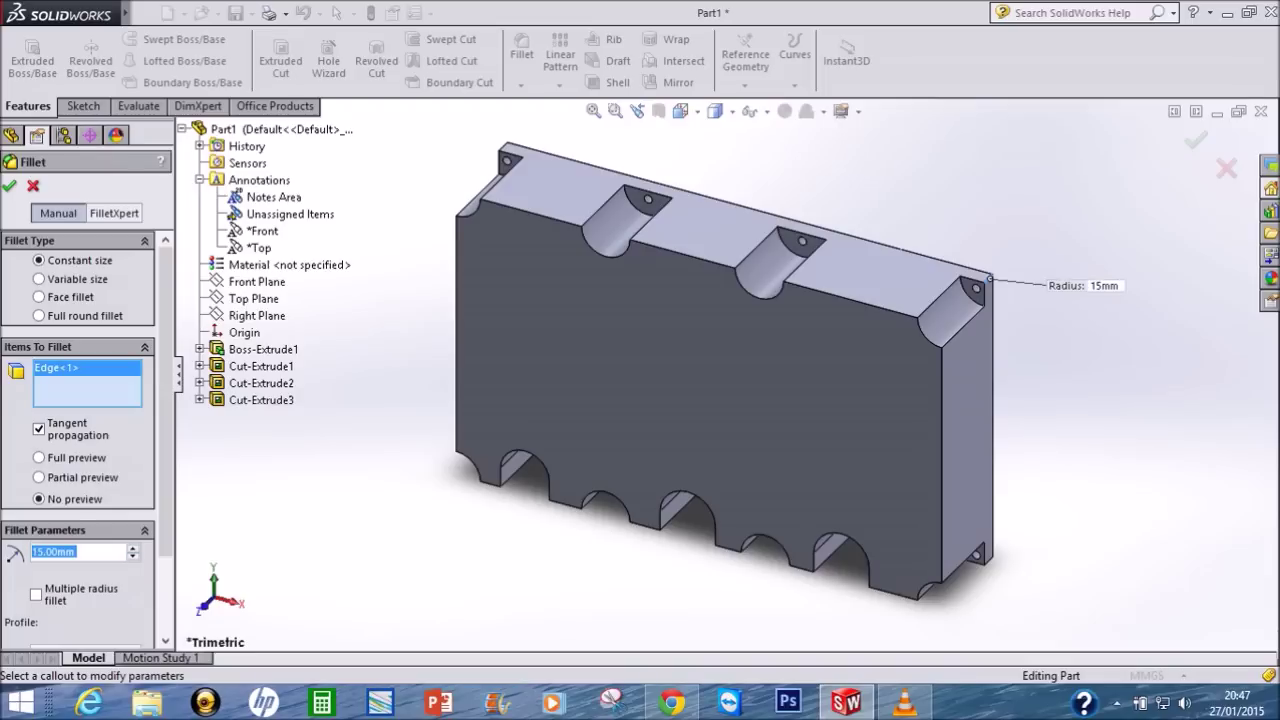
text(10)
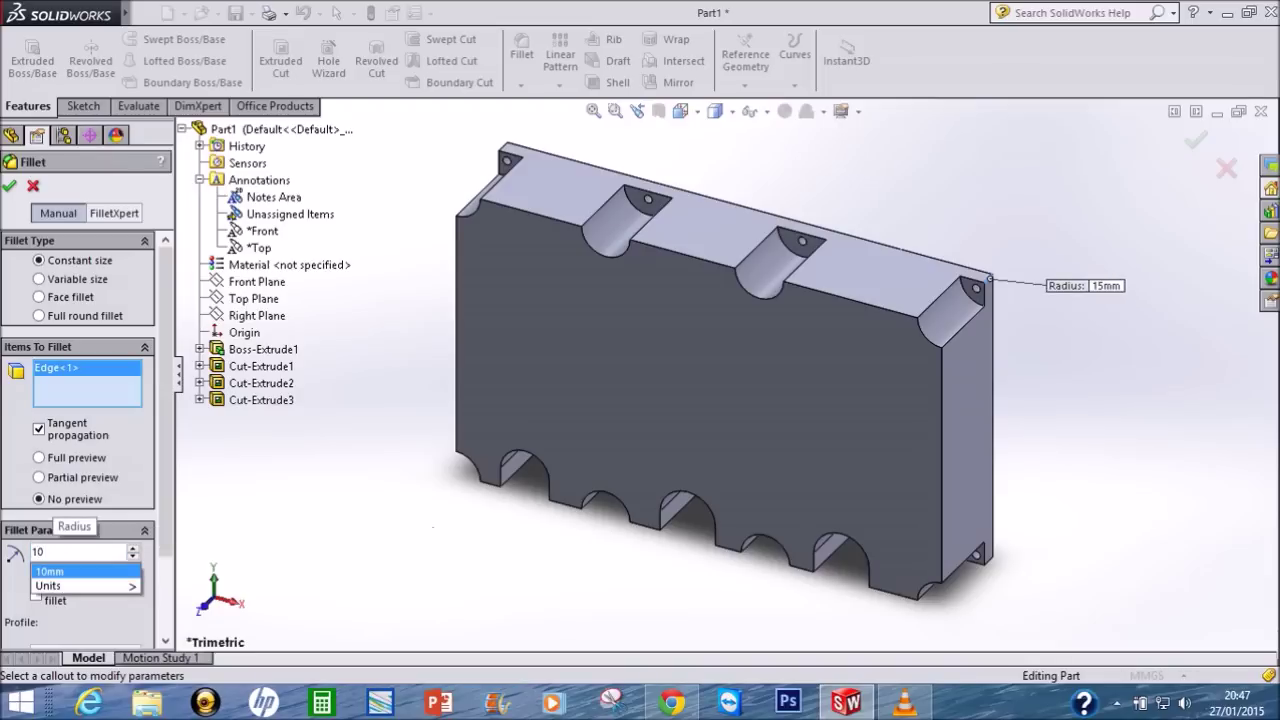
key(Return)
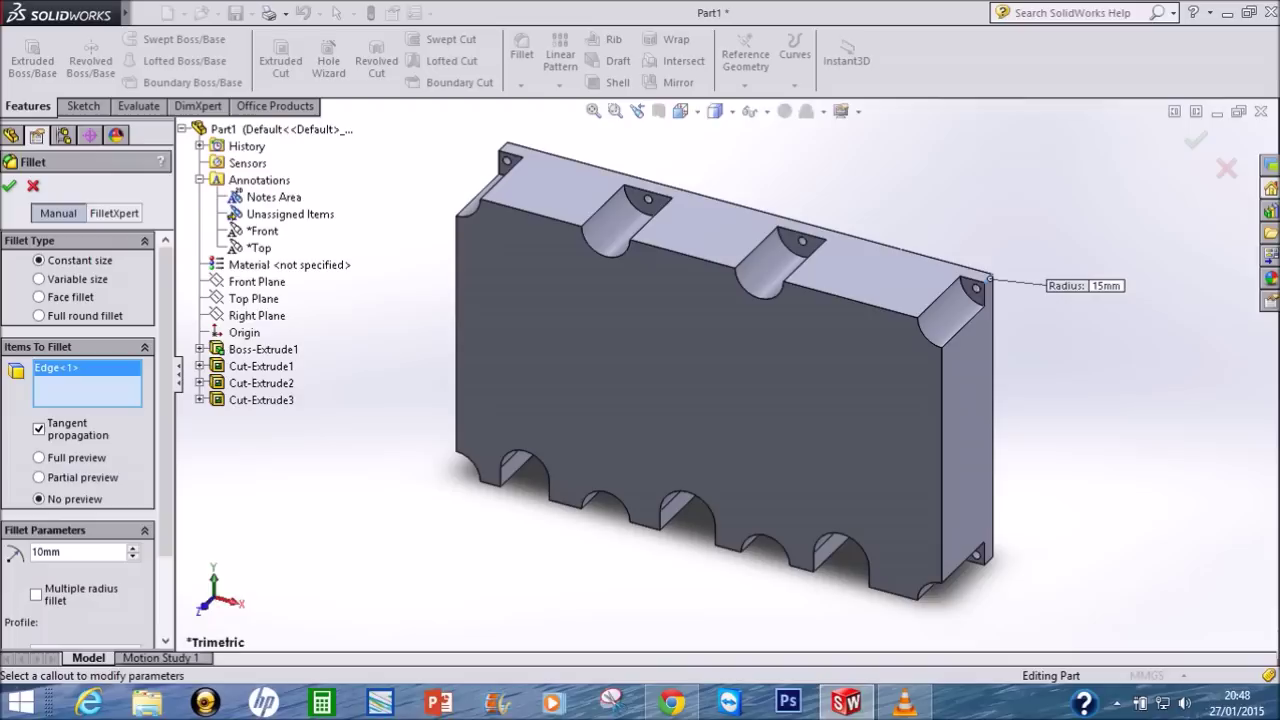
click(985, 283)
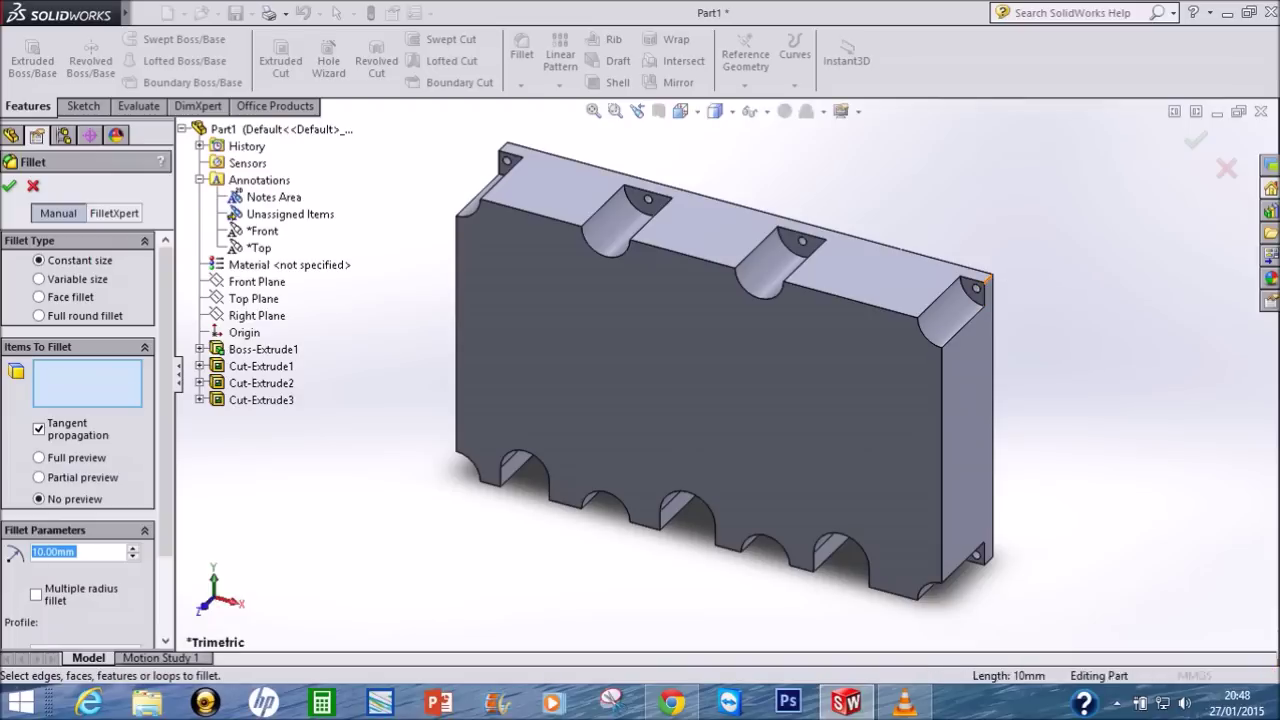
click(985, 283)
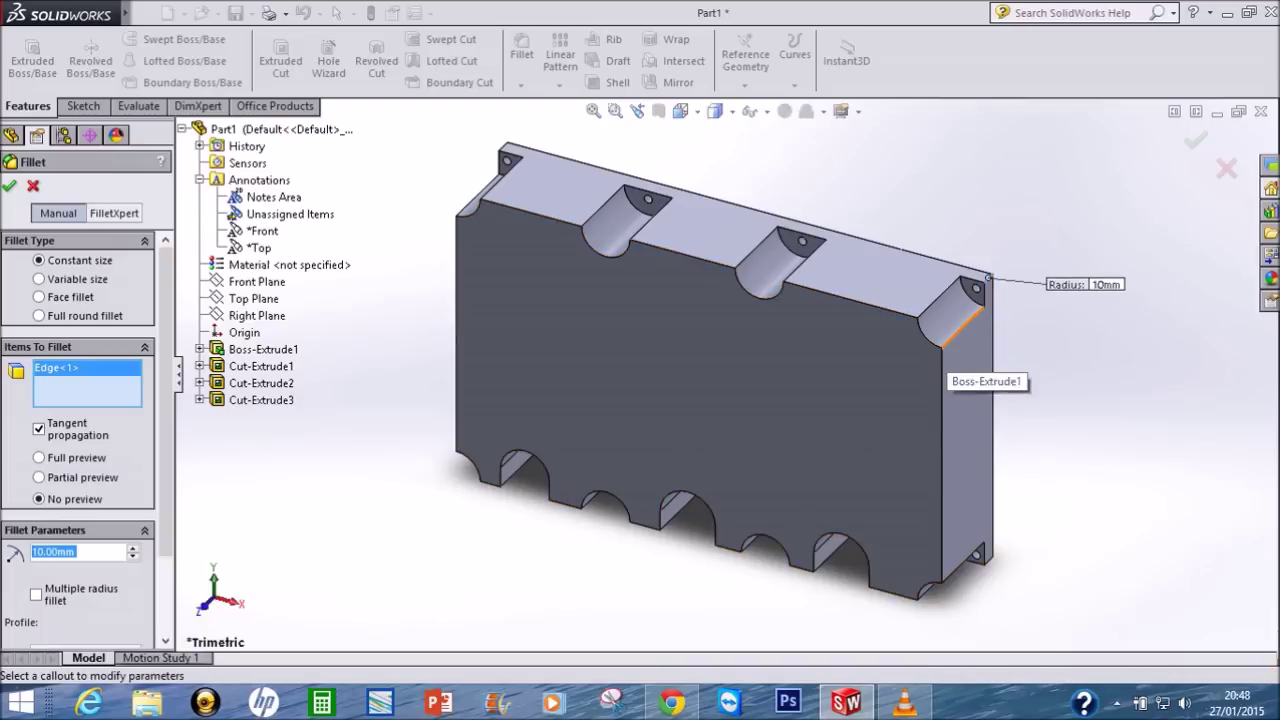
click(962, 324)
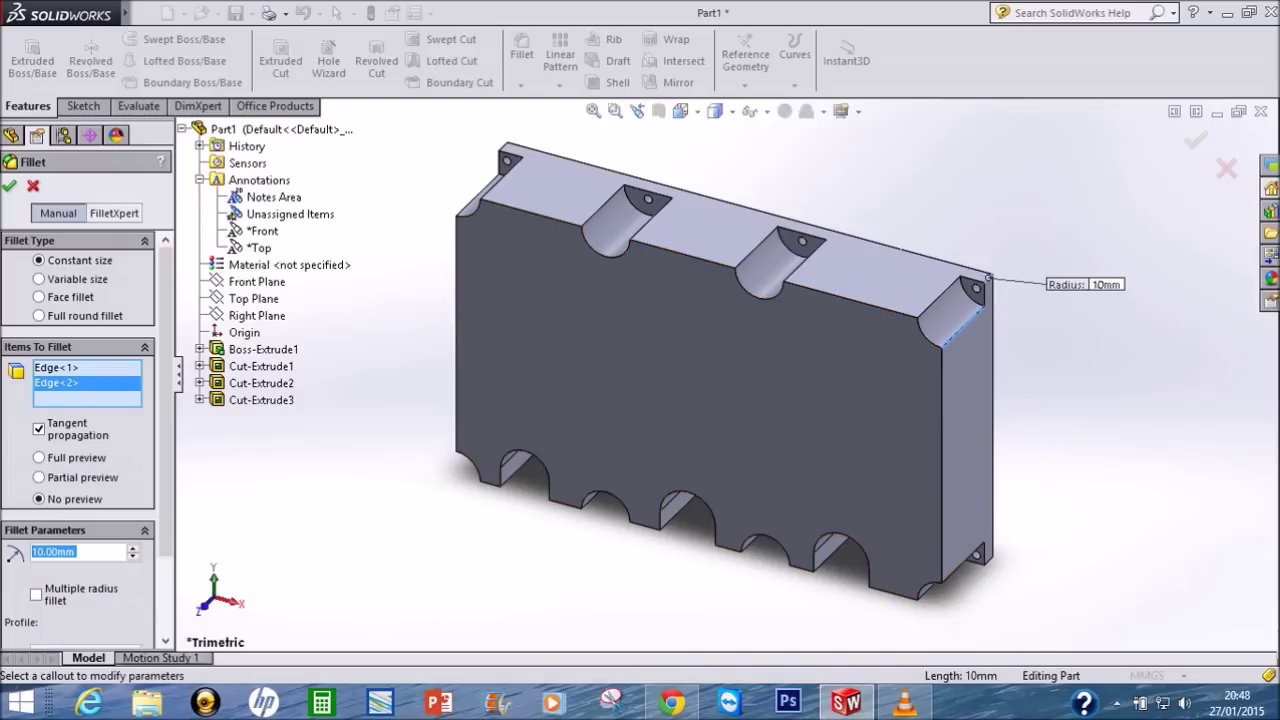
Step: Raise the radius to 30 mm, add the front face and another edge, and apply
key(Up)
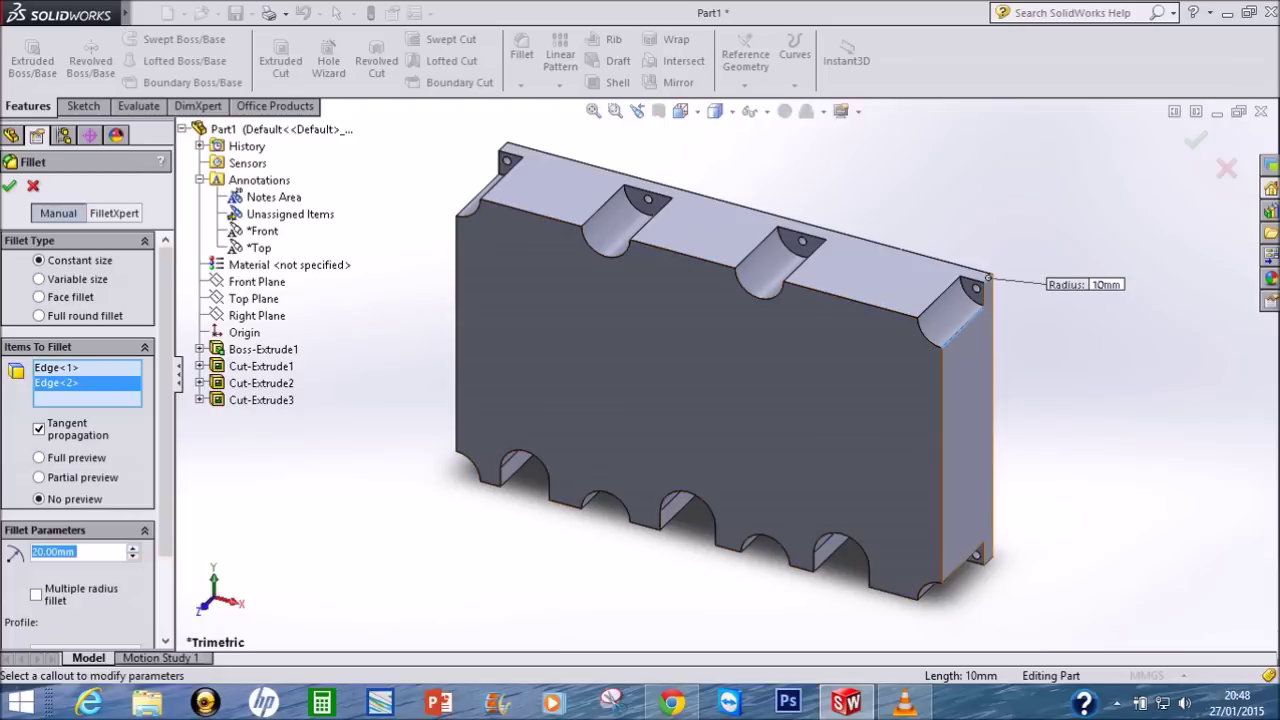
click(962, 328)
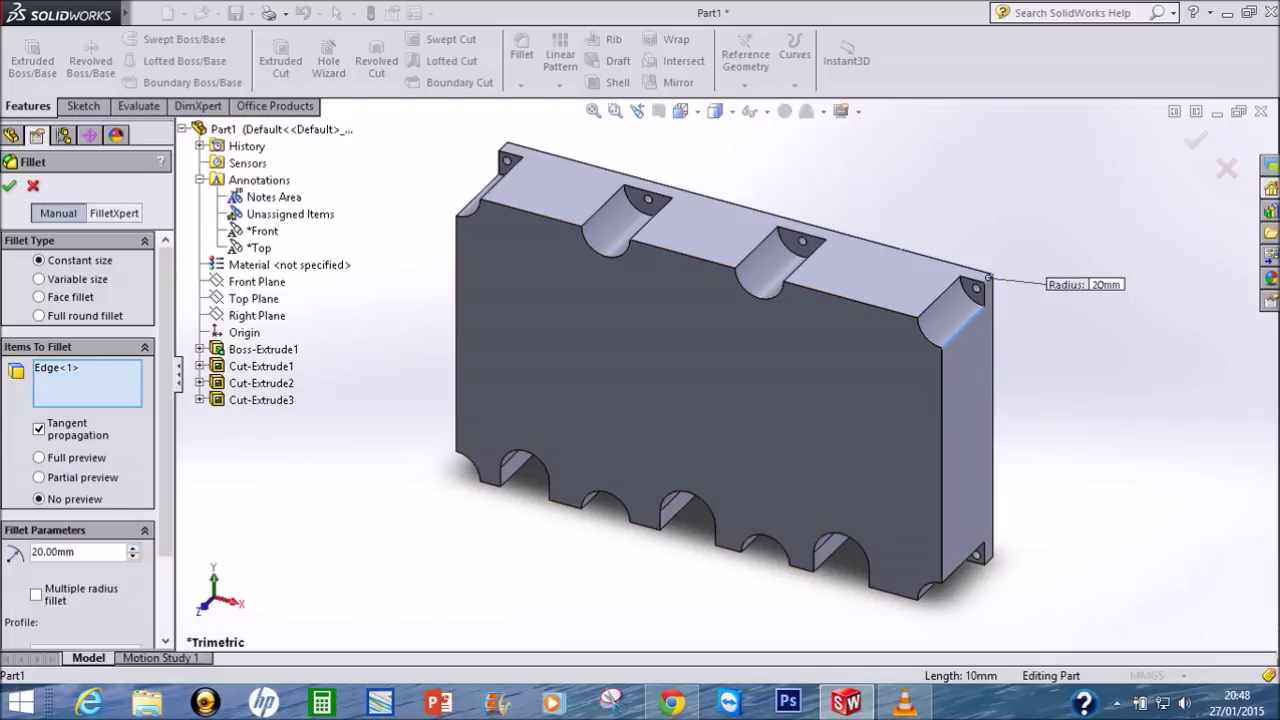
click(962, 326)
click(853, 379)
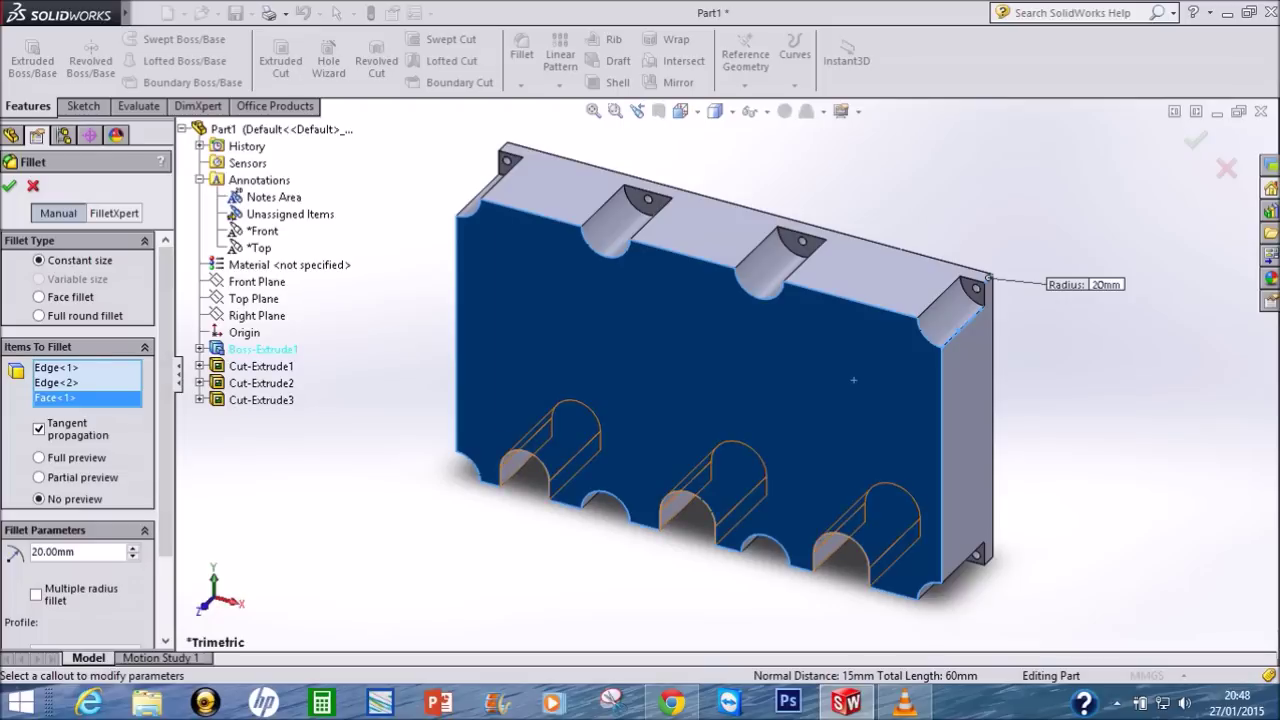
key(Up)
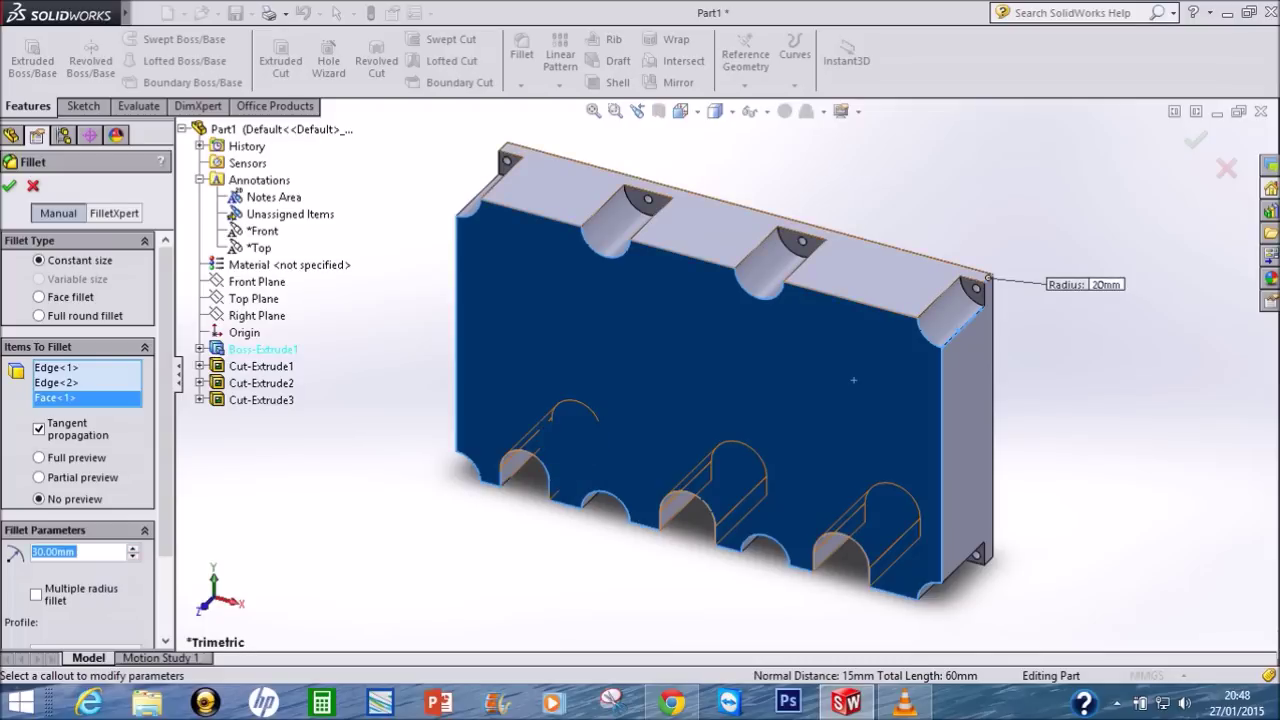
key(z)
click(926, 322)
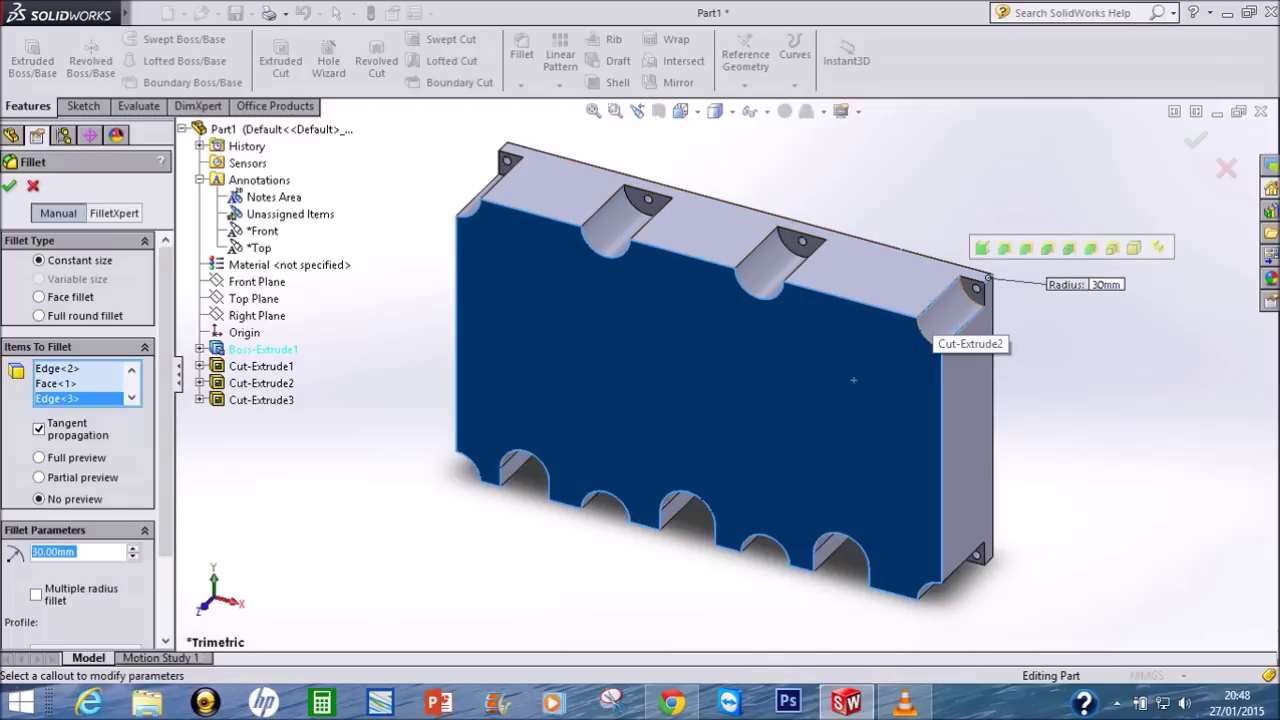
scroll(922, 318, down, 3)
scroll(900, 320, down, 3)
scroll(850, 335, down, 2)
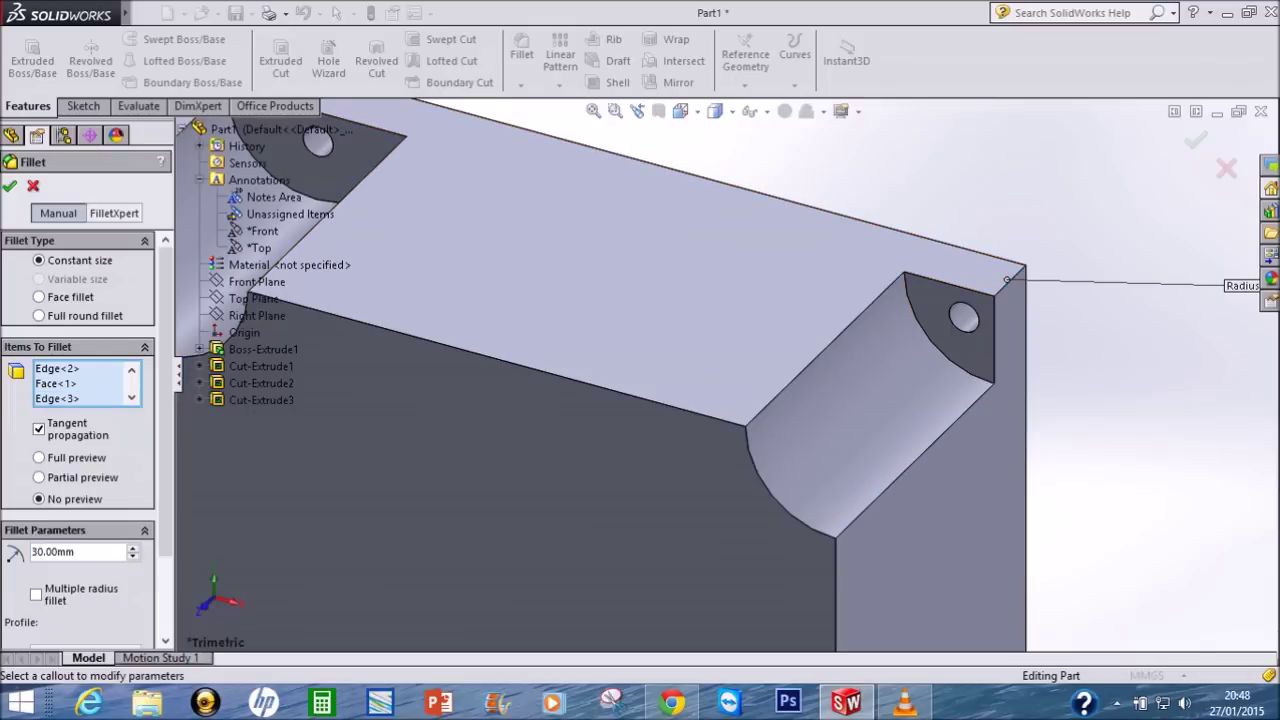
key(Return)
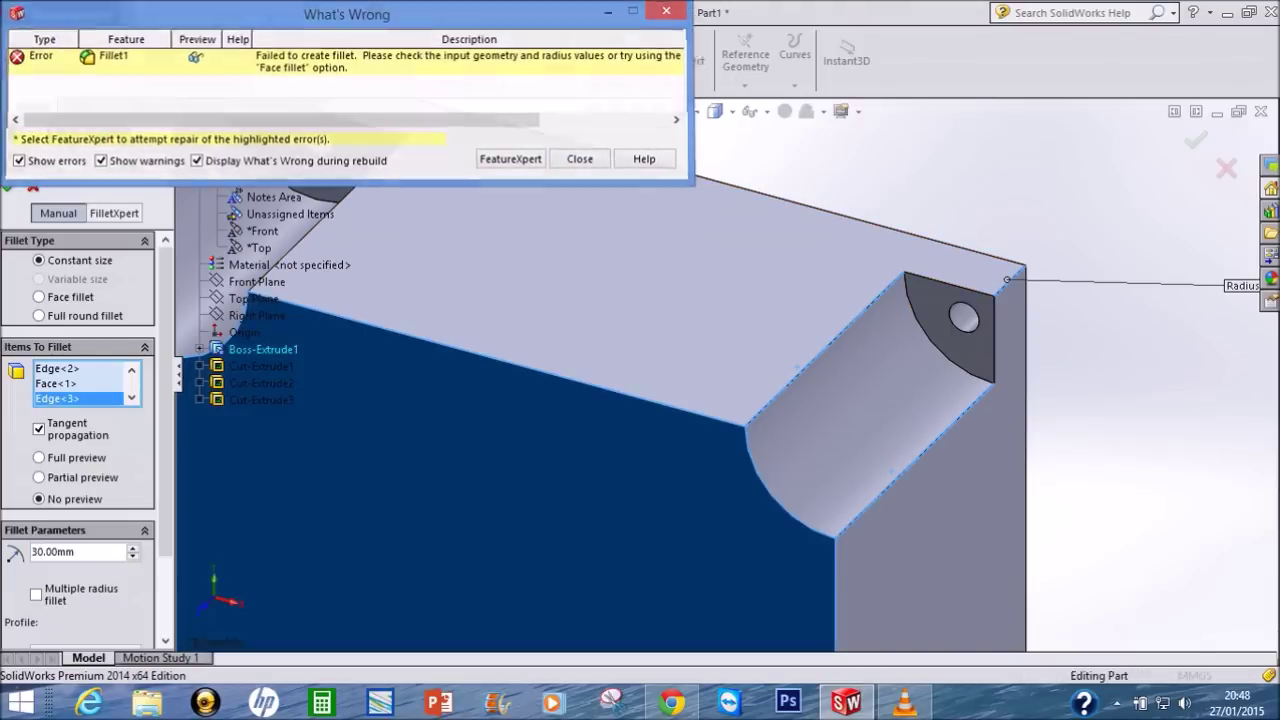
Step: Dismiss the failed-fillet error, inspect the model, and cancel the fillet
click(668, 10)
middle_drag(700, 450, 583, 614)
key(ctrl+7)
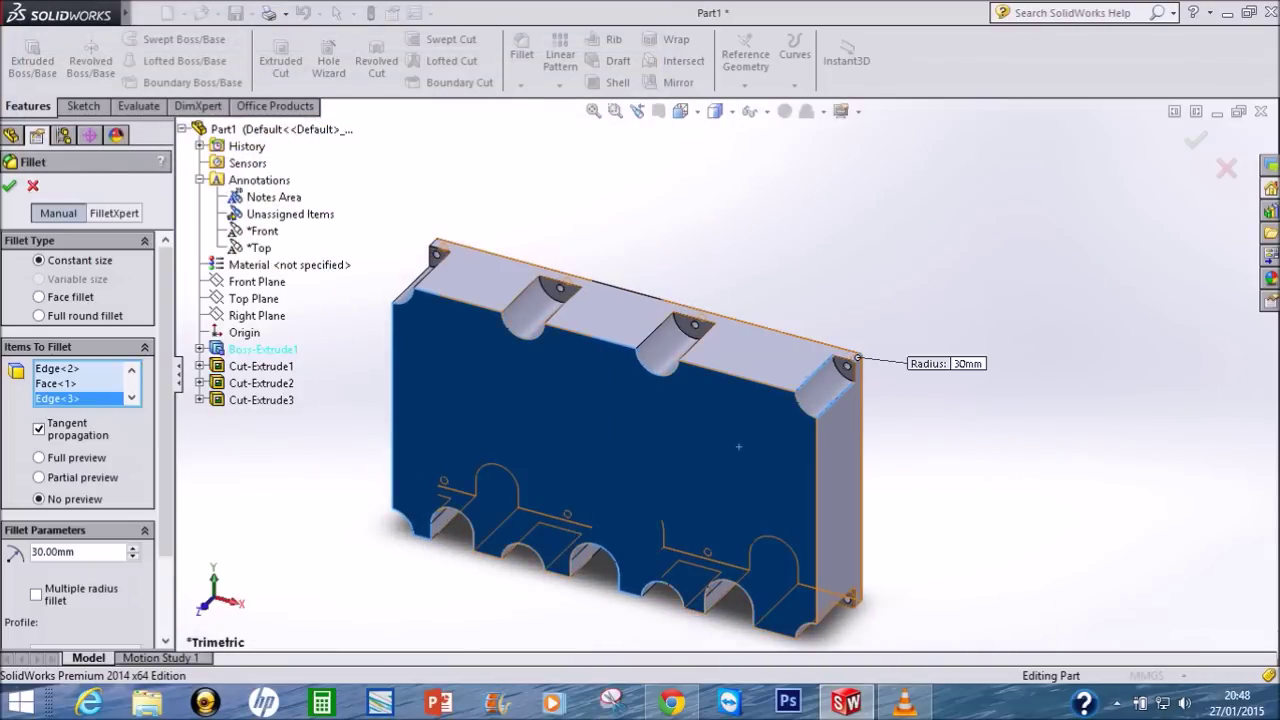
click(33, 185)
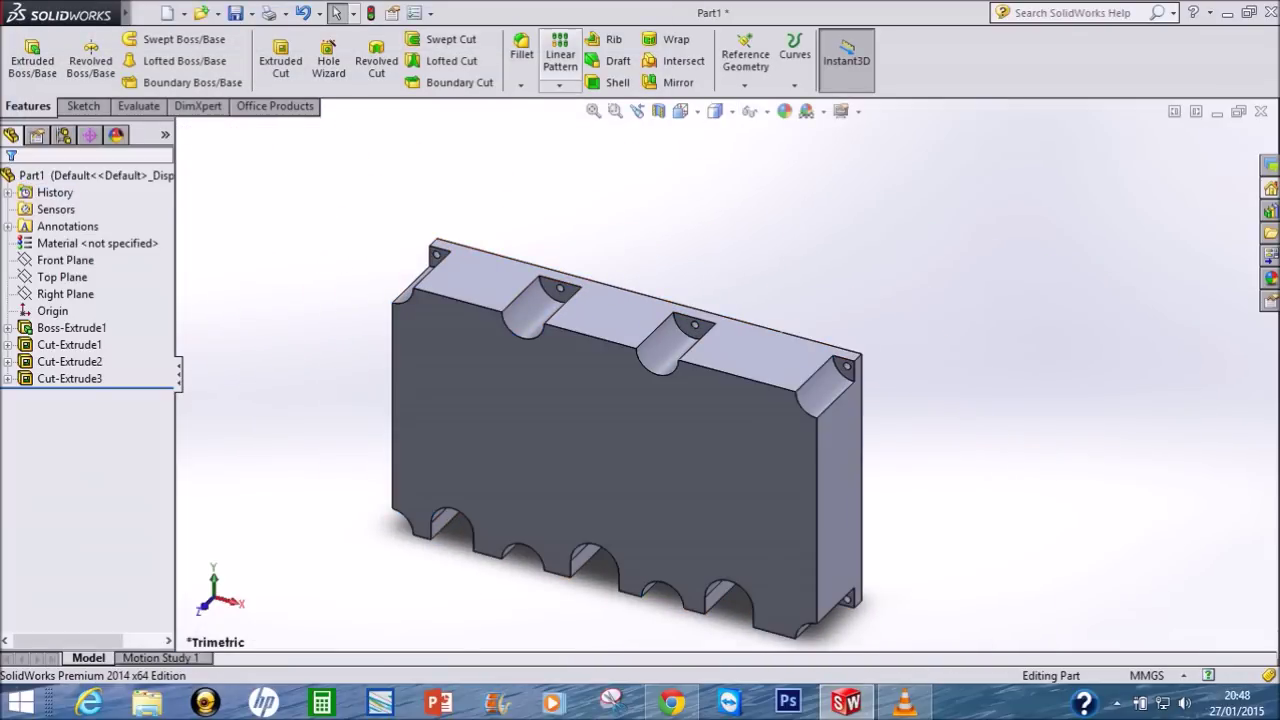
Step: Start a new fillet with a 10 mm radius and Circular profile
click(521, 85)
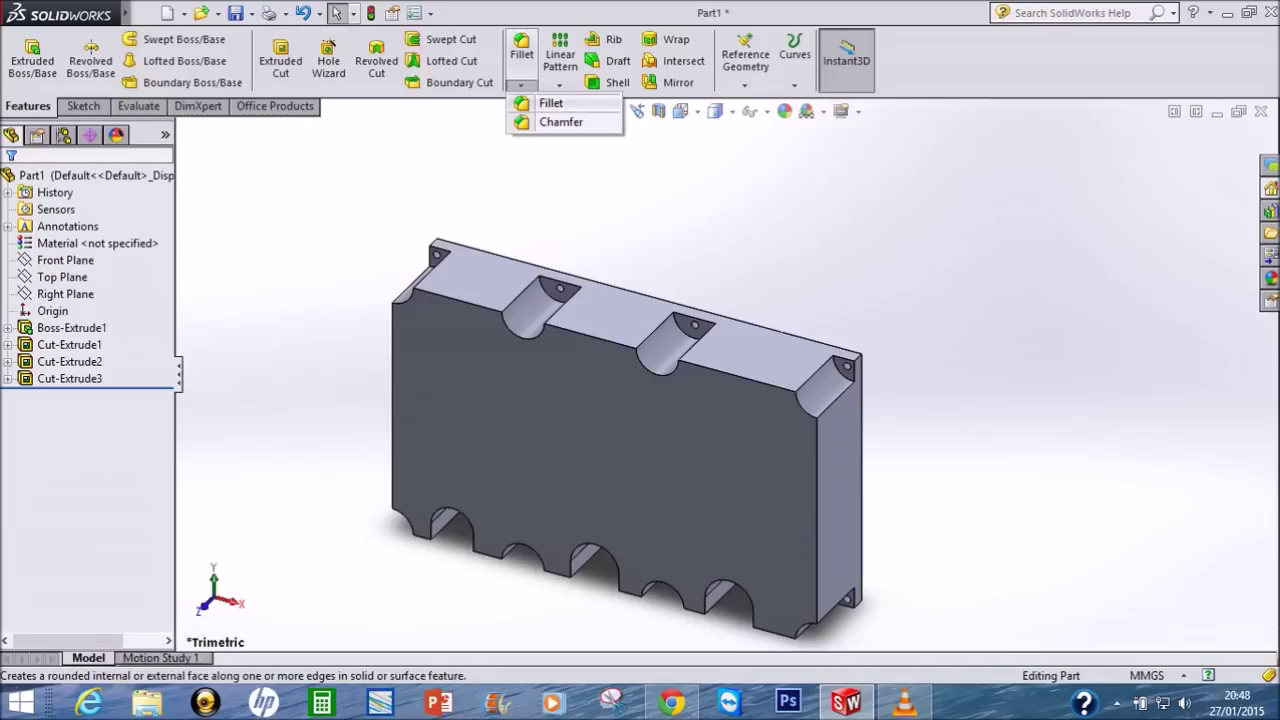
click(550, 103)
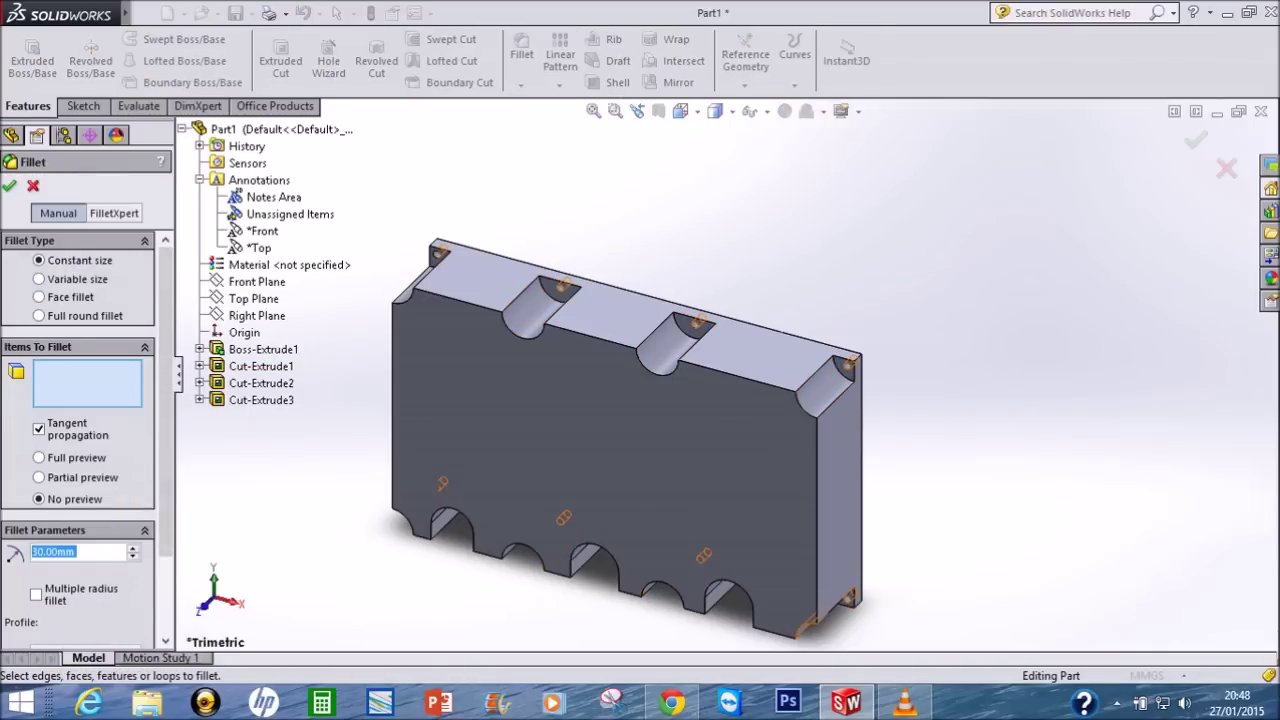
click(132, 547)
key(Down)
key(Down)
key(Down)
scroll(80, 430, down, 2)
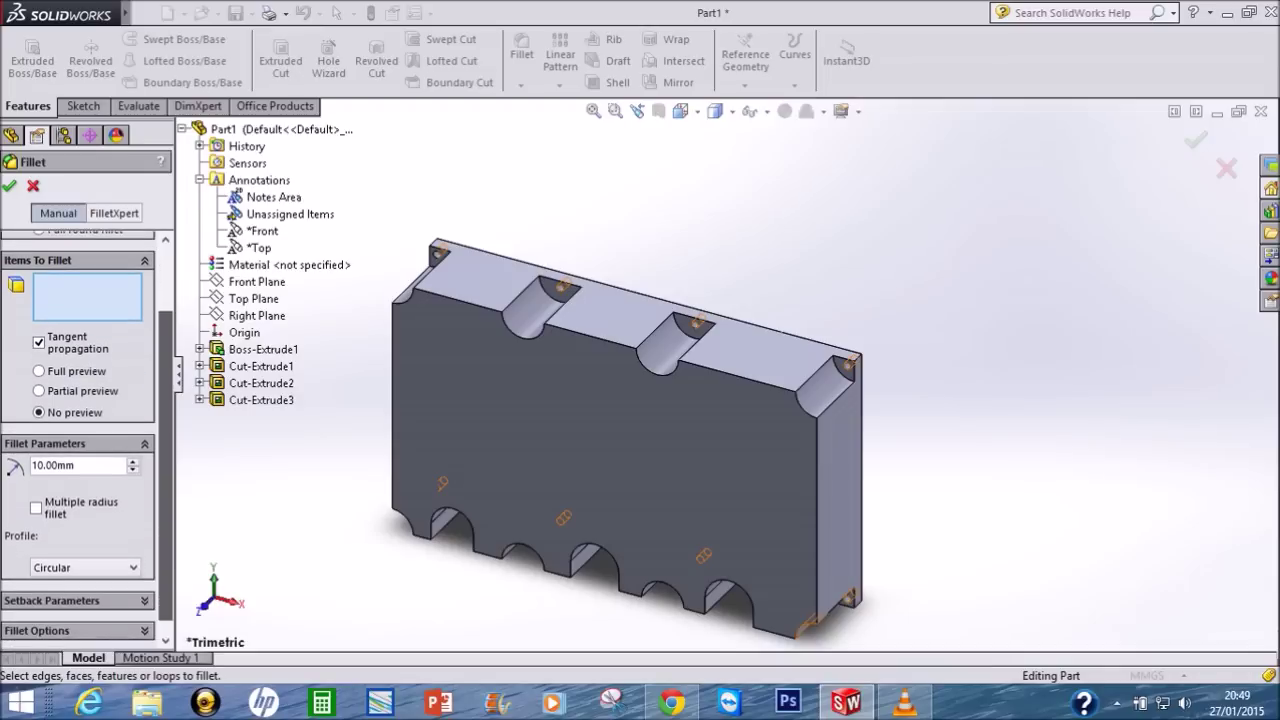
scroll(80, 430, down, 1)
click(85, 550)
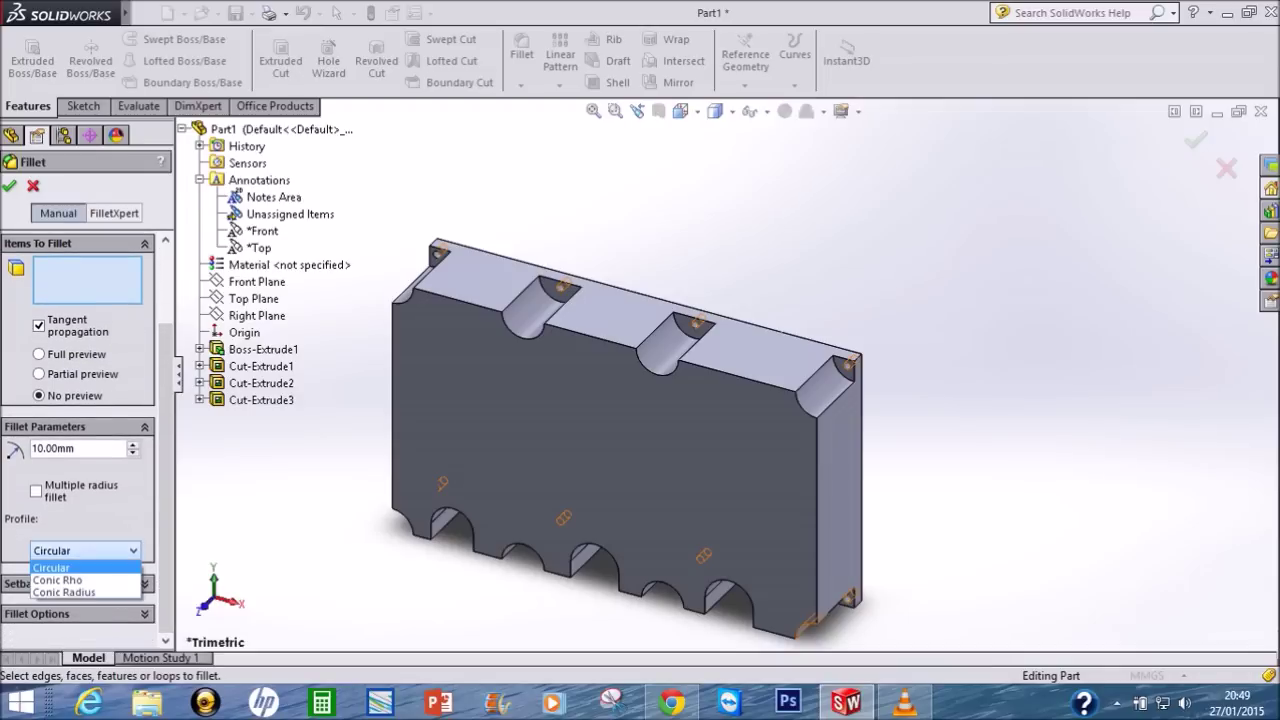
key(Escape)
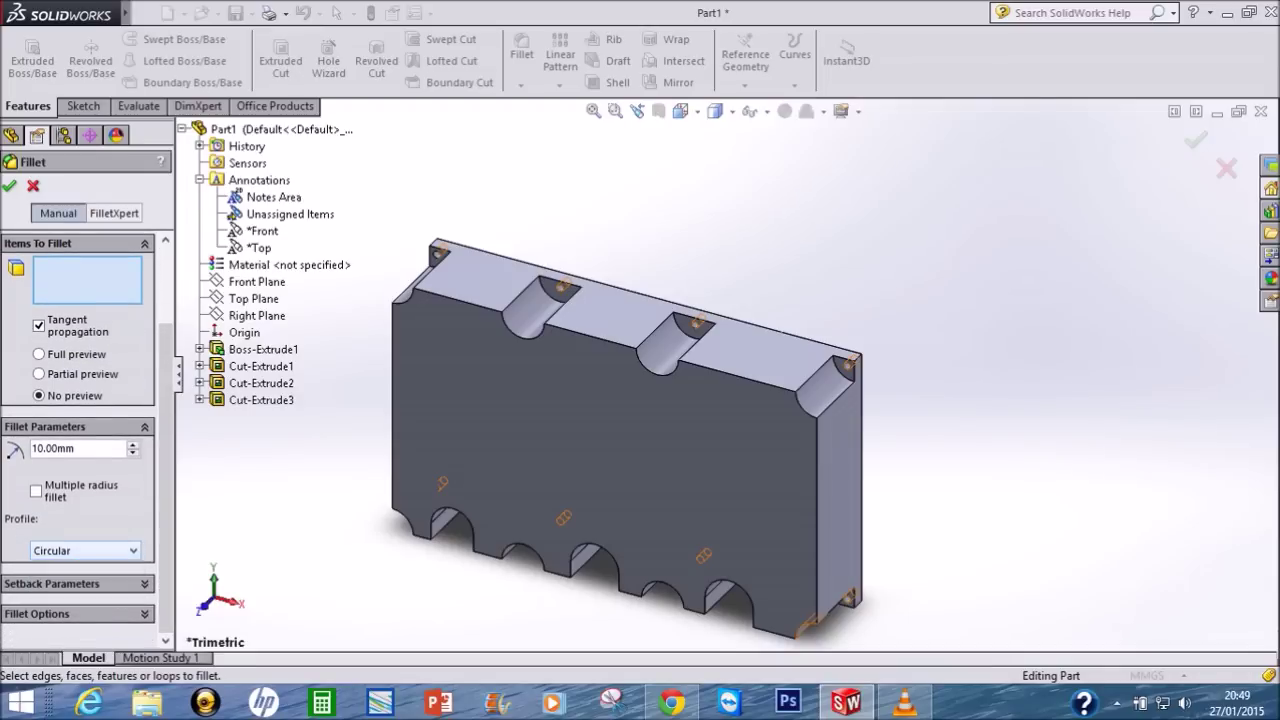
click(50, 613)
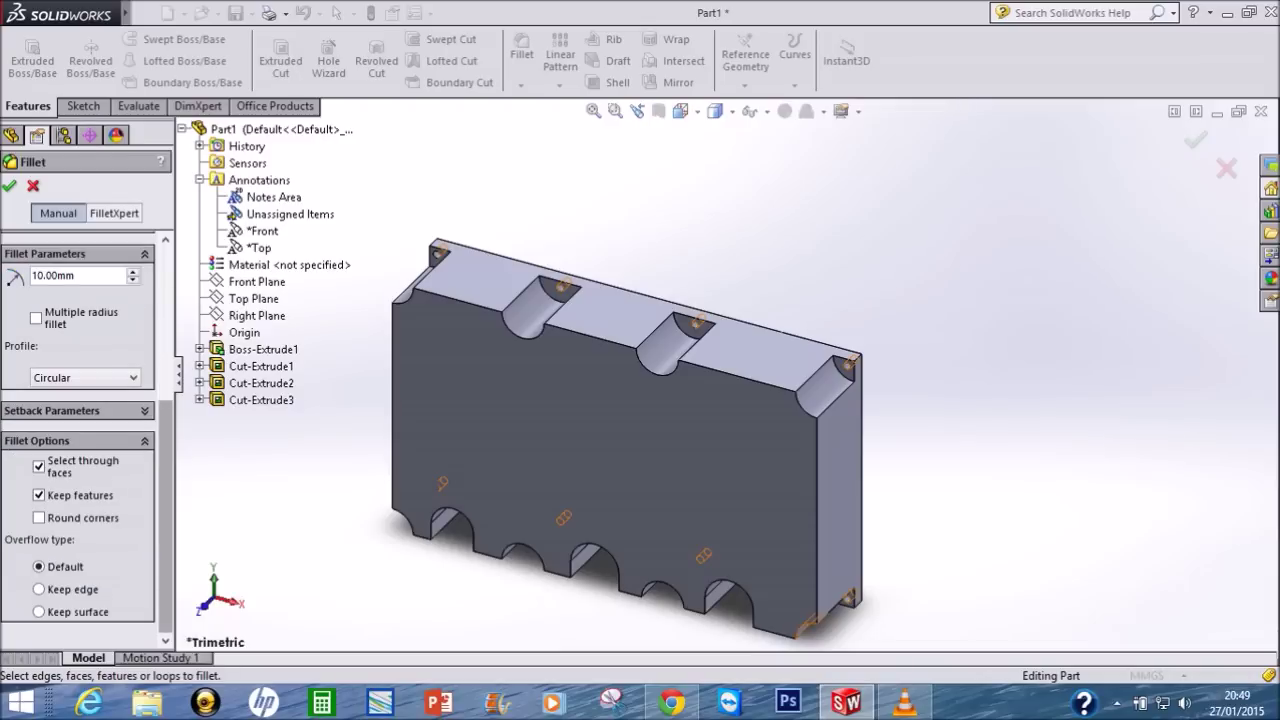
scroll(78, 440, up, 2)
scroll(78, 440, up, 3)
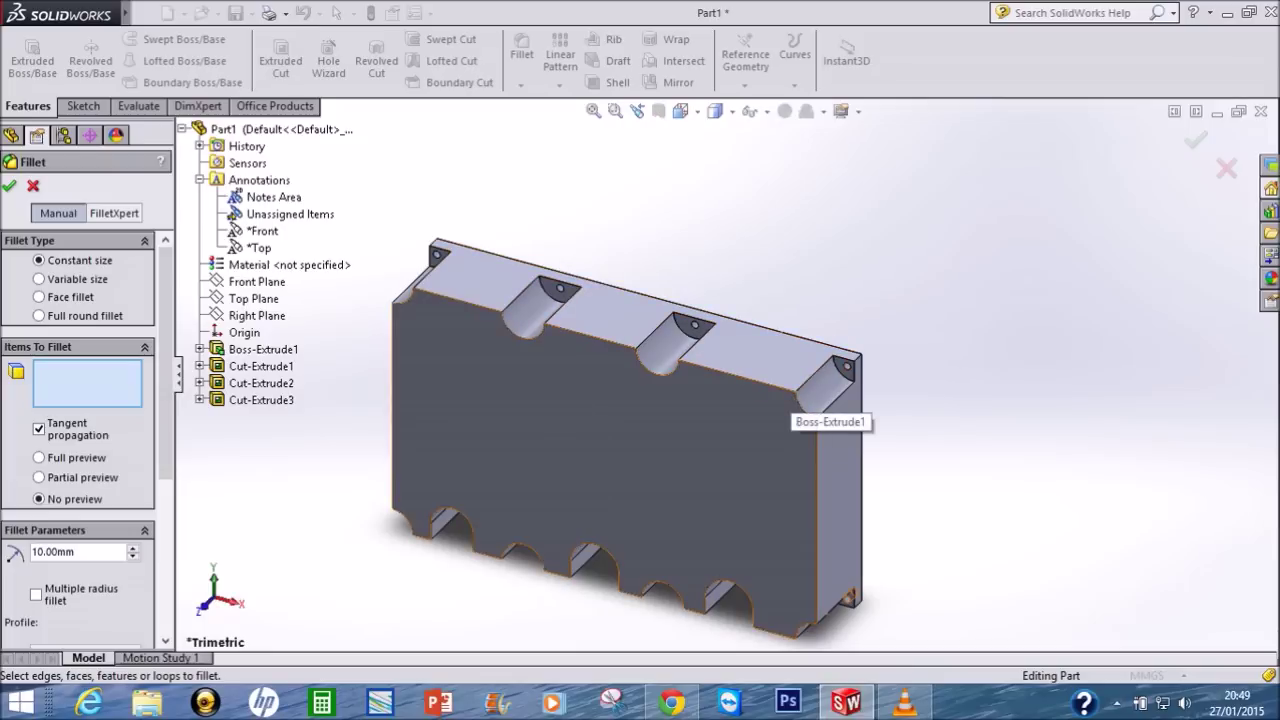
Step: Try a face fillet on the front face and edges, then cancel it with Esc
click(782, 402)
click(775, 396)
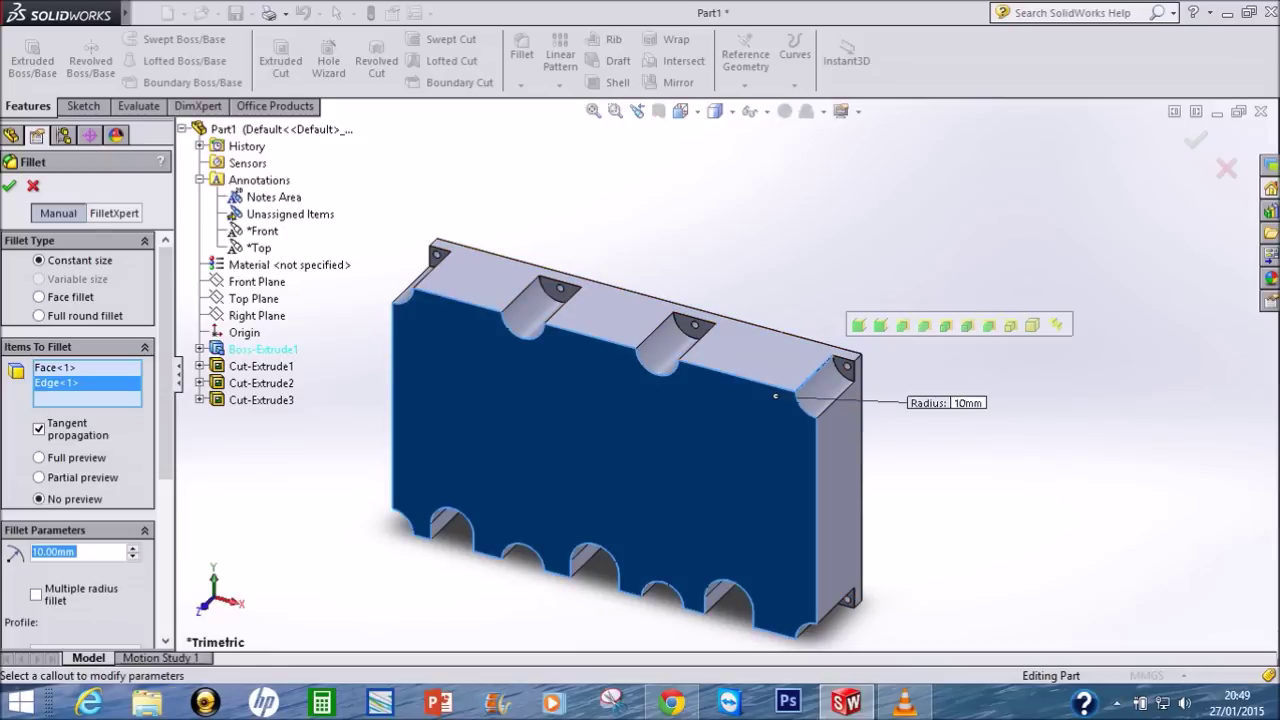
click(835, 397)
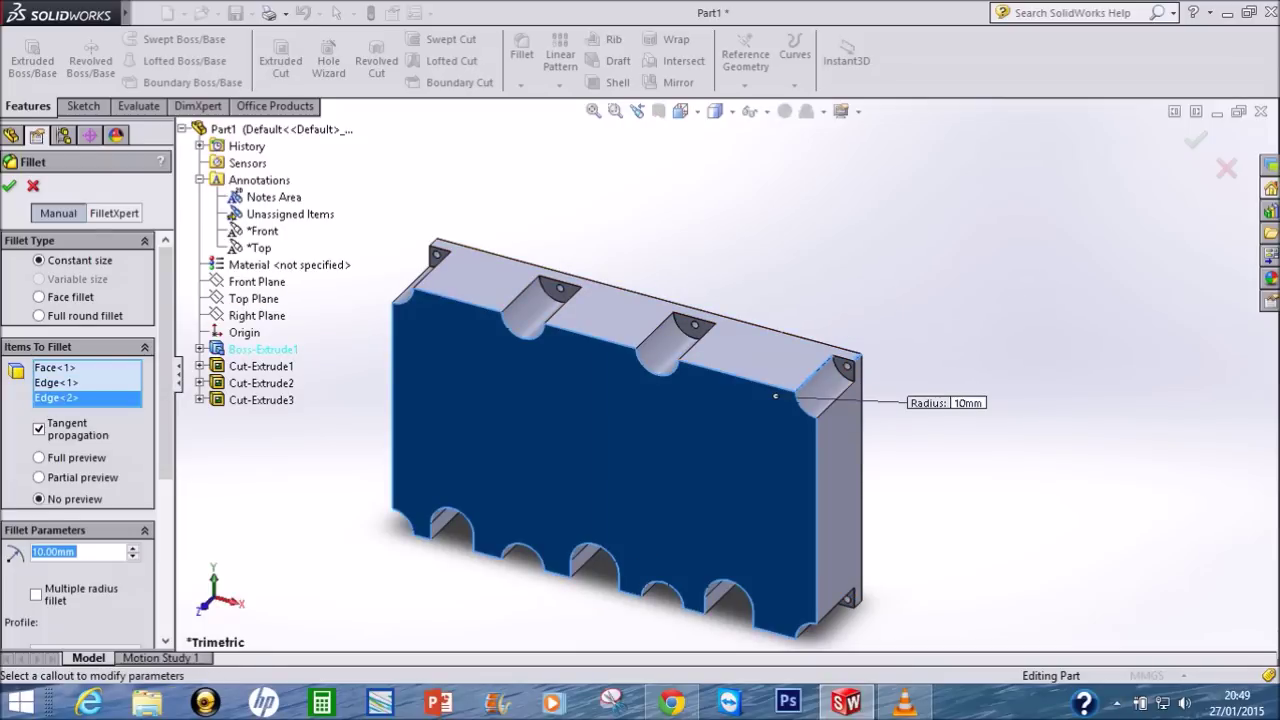
click(39, 297)
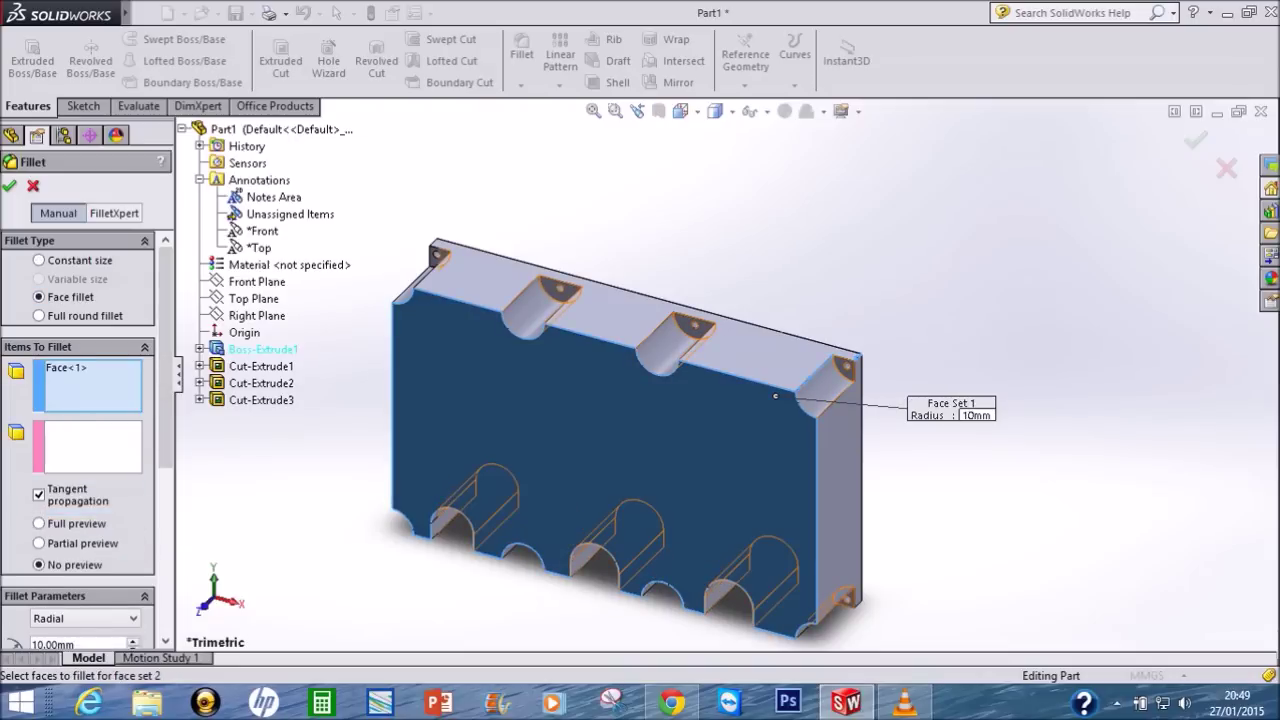
click(835, 350)
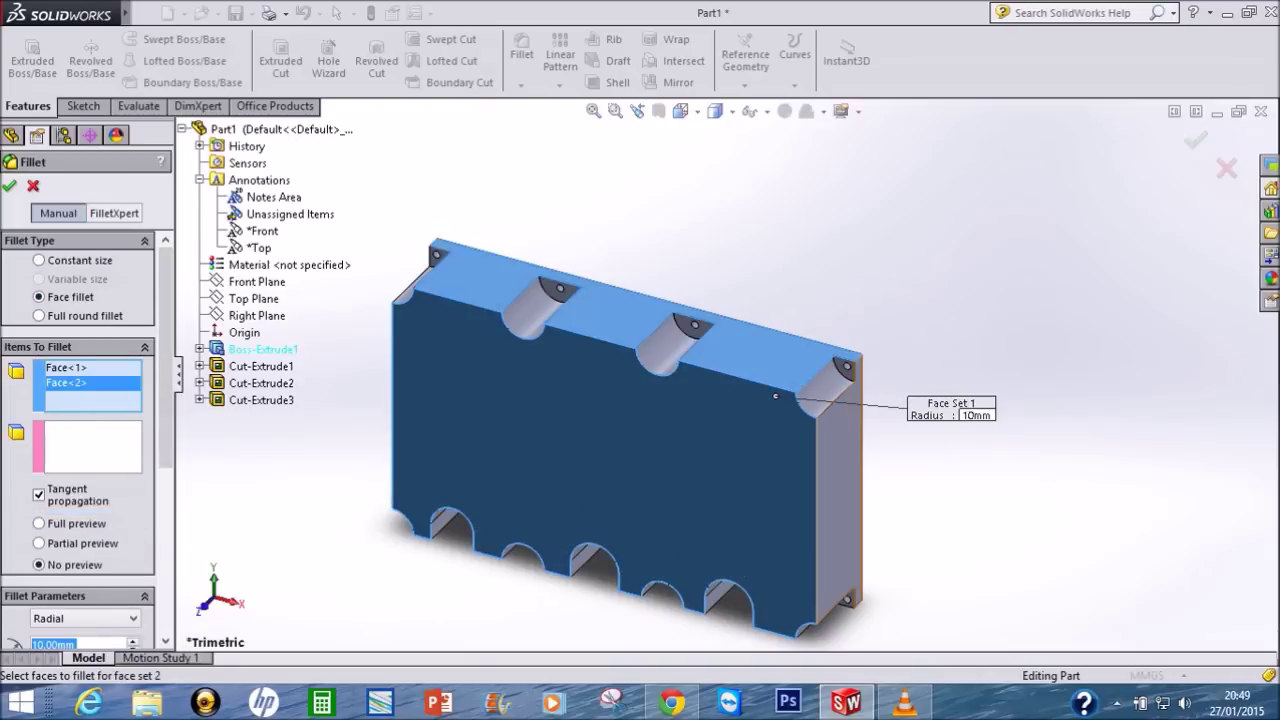
click(640, 300)
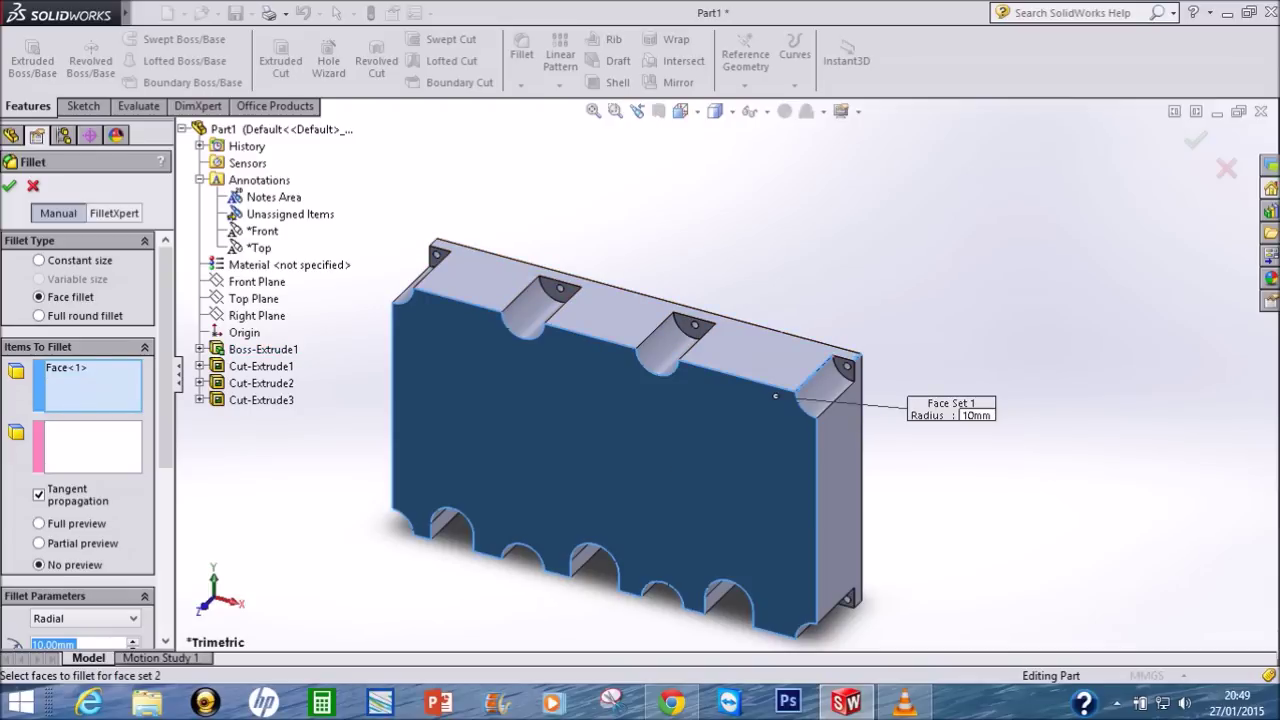
key(Escape)
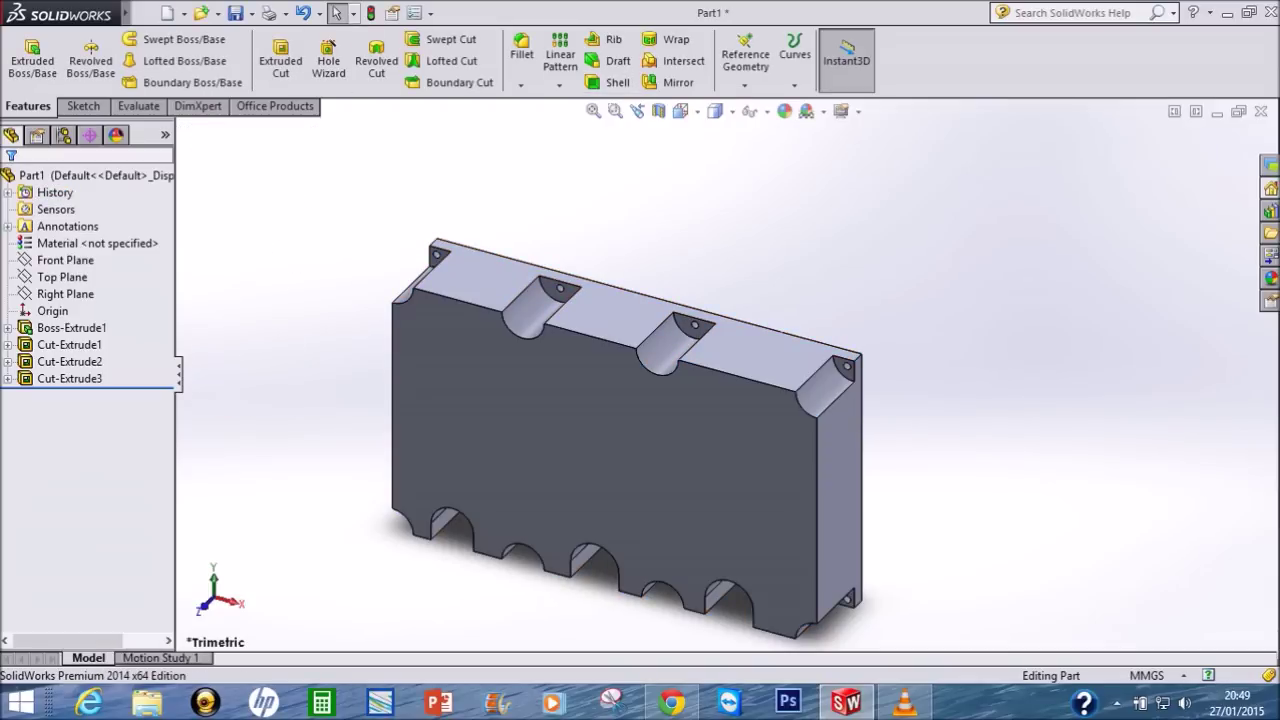
click(680, 111)
Step: Turn the model to the Back view orientation
click(706, 182)
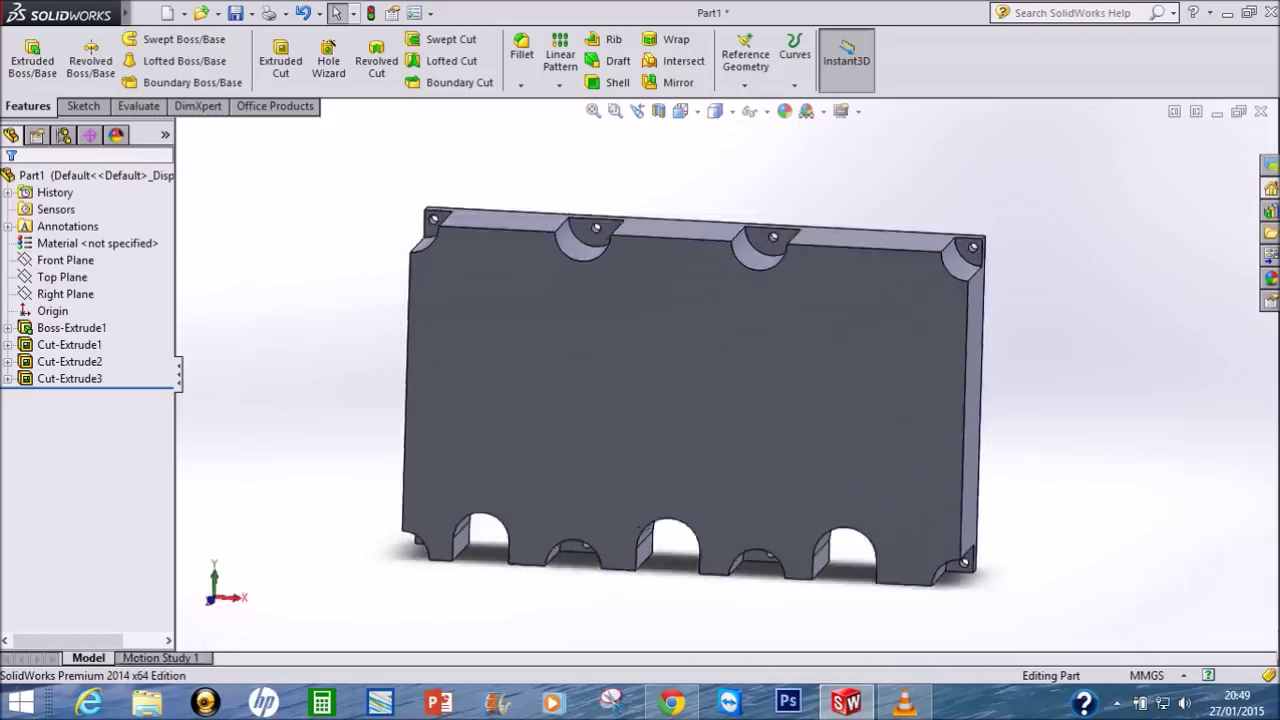
click(680, 111)
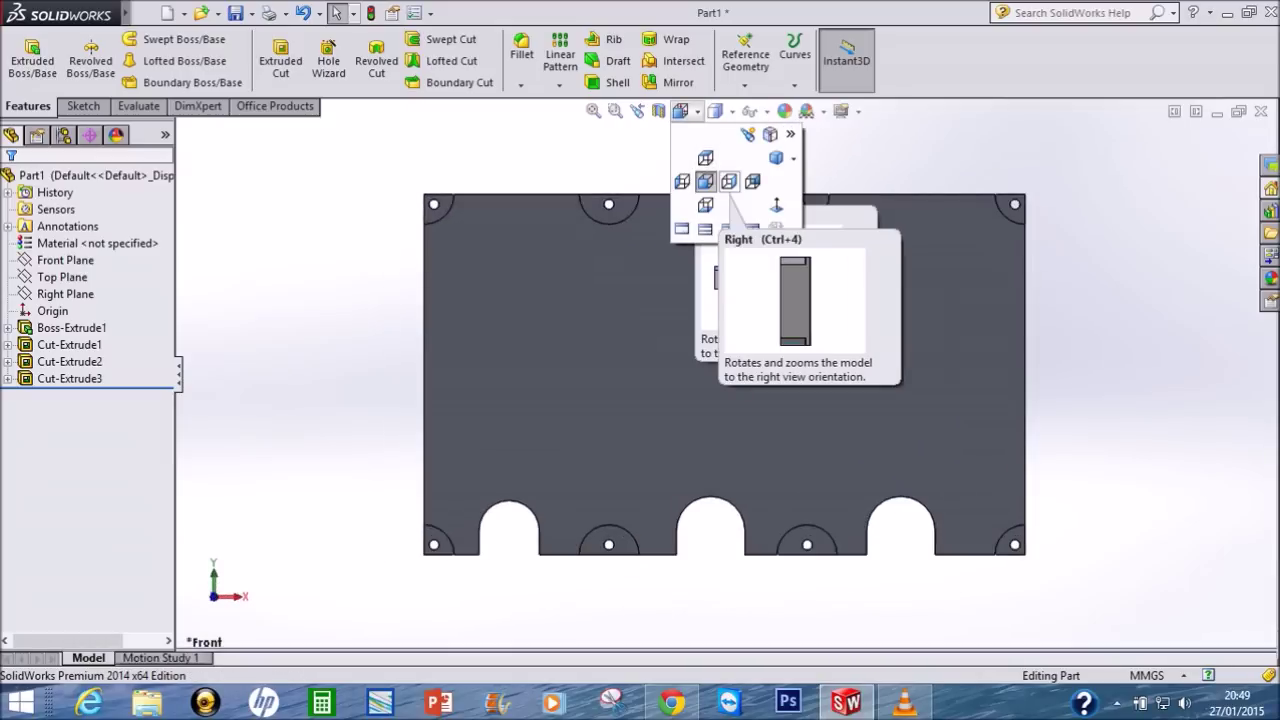
click(752, 181)
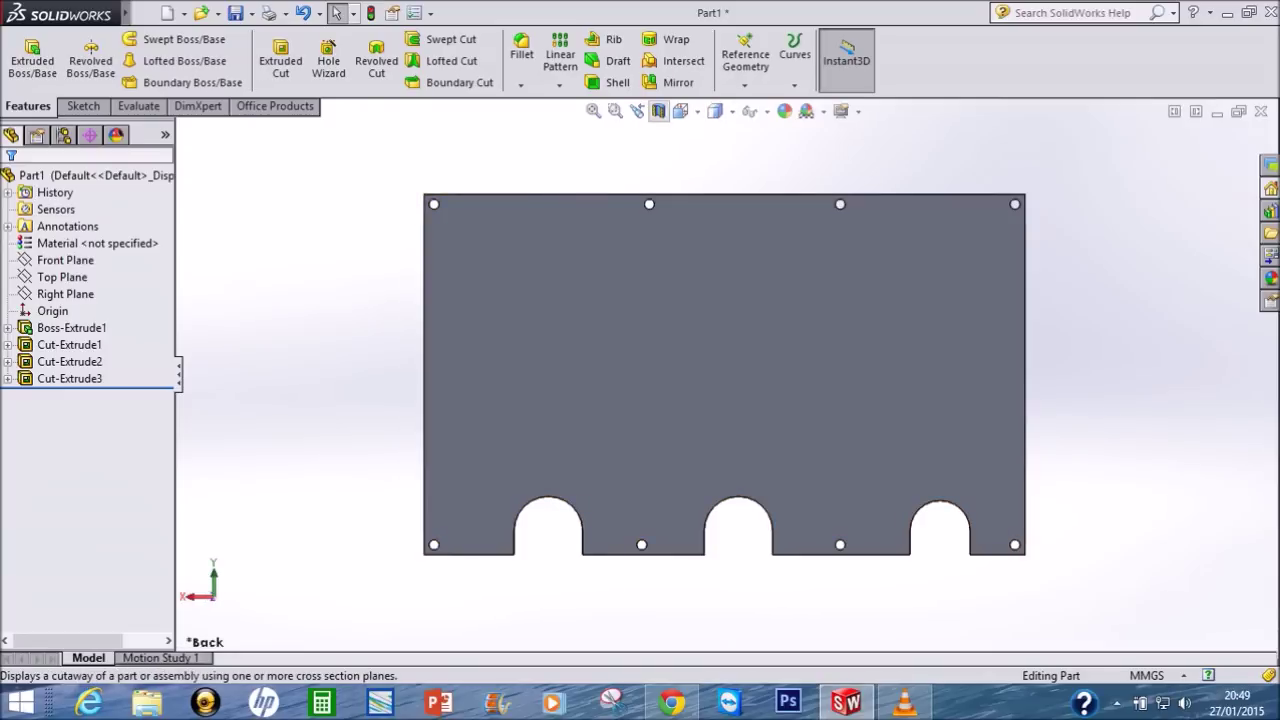
Step: Shell the part to a 3 mm wall thickness, removing the back face
click(610, 82)
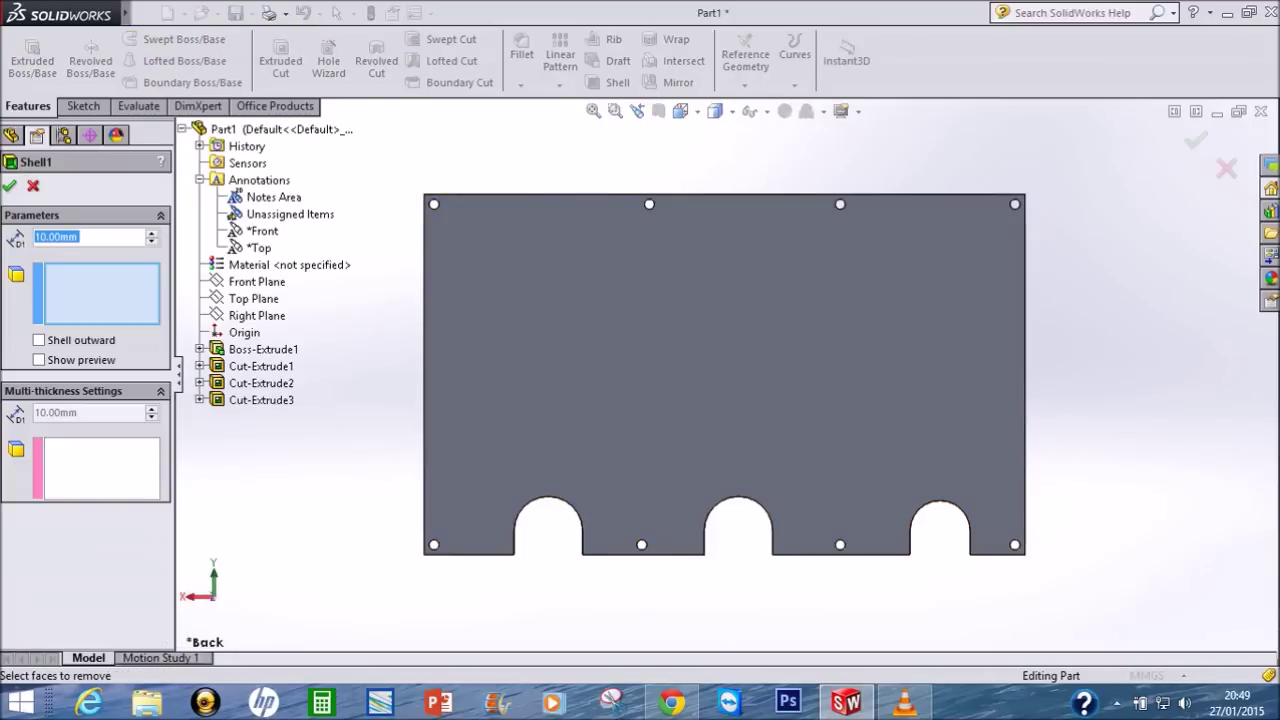
click(618, 353)
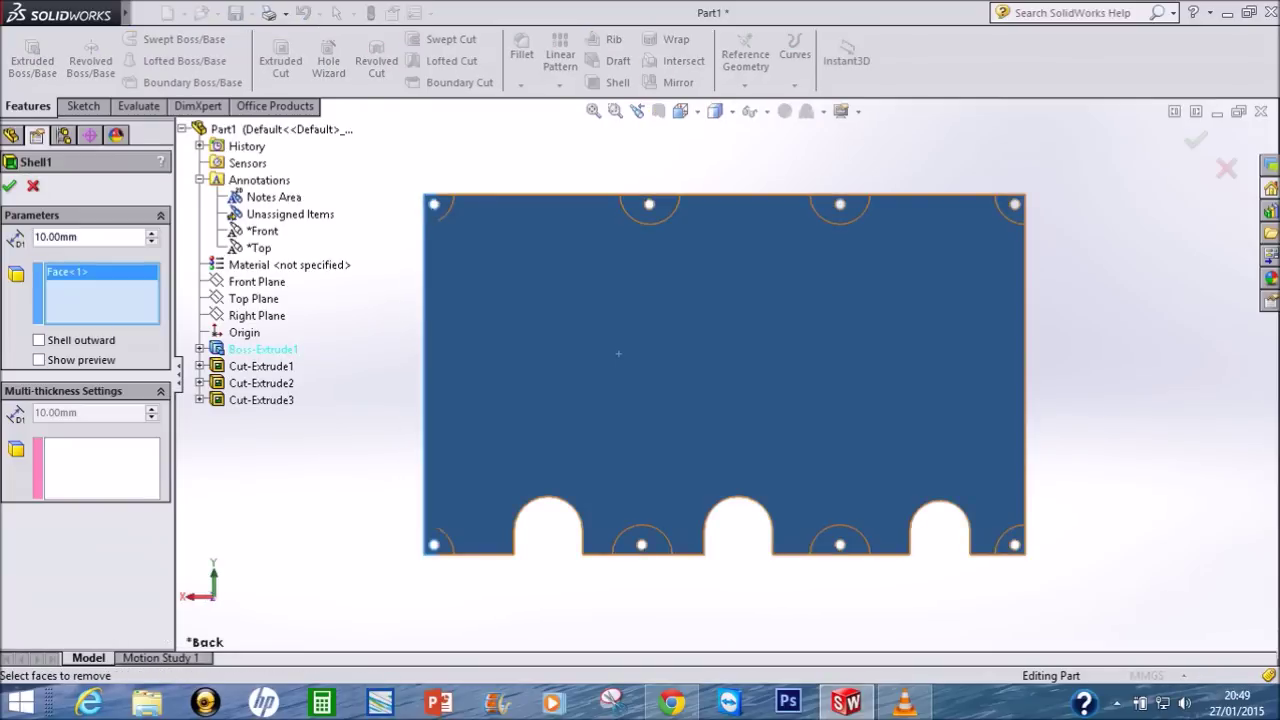
click(151, 232)
click(151, 241)
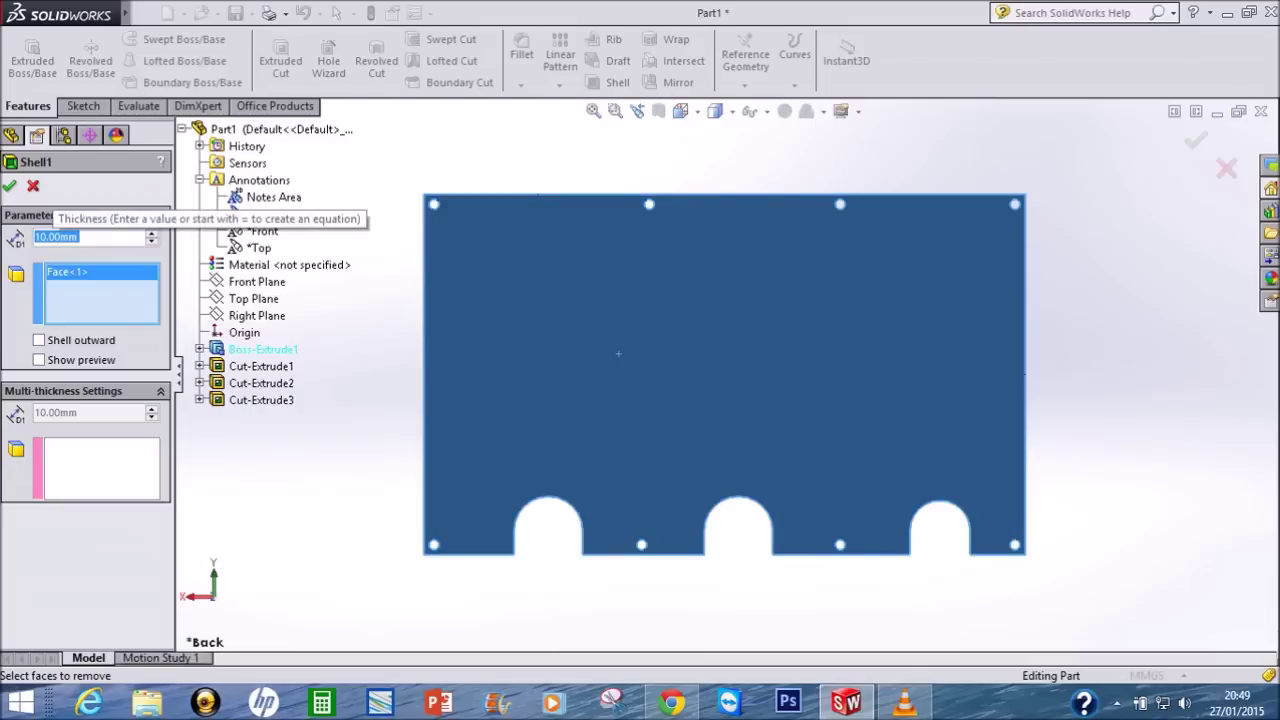
text(3)
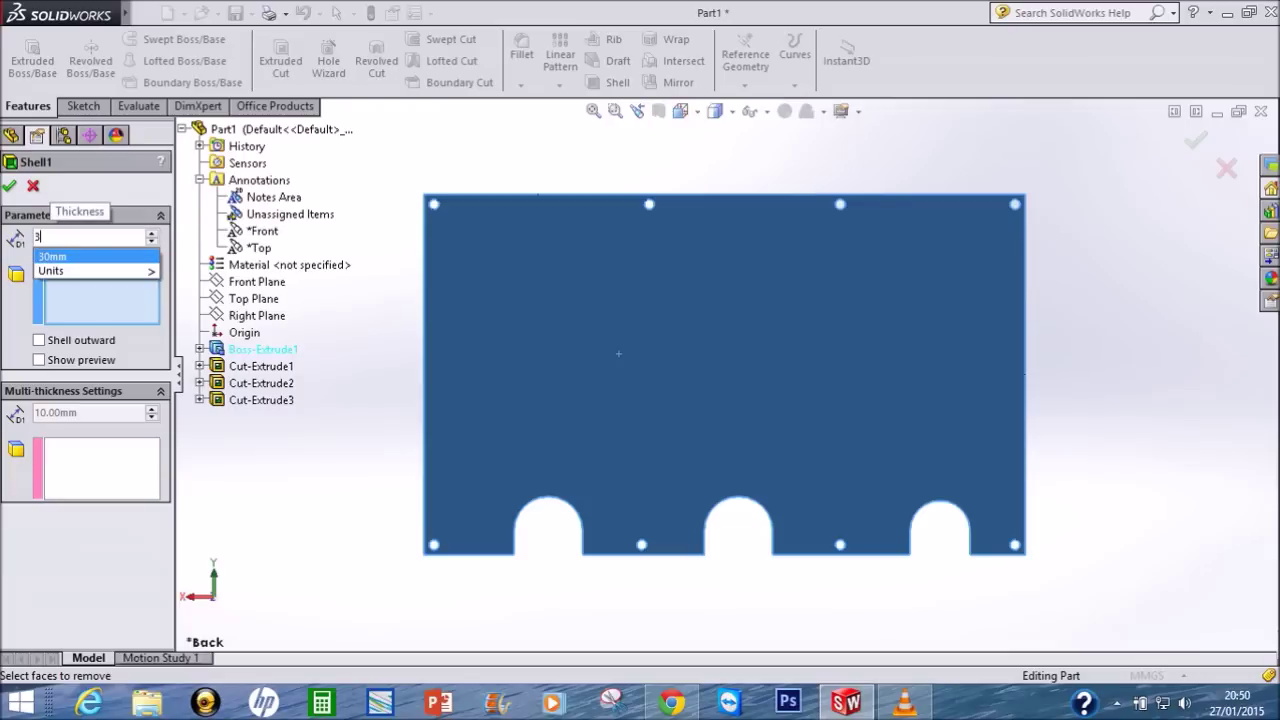
text(mm)
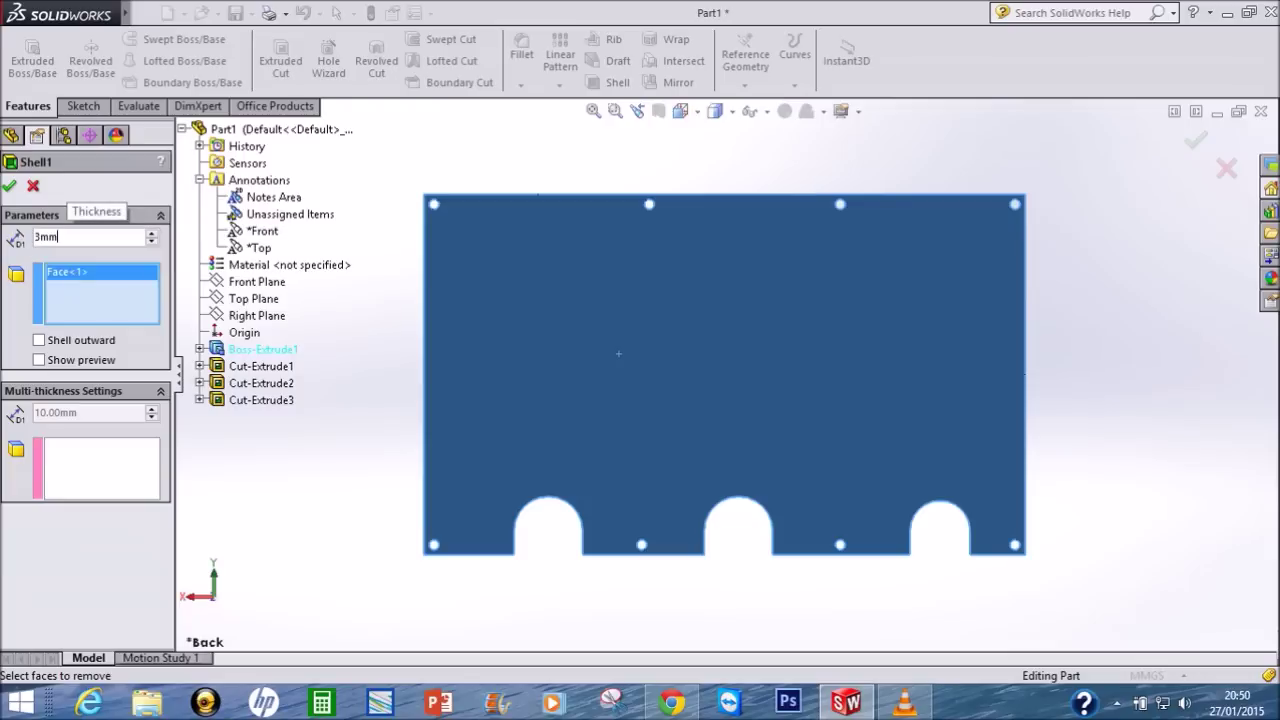
key(Return)
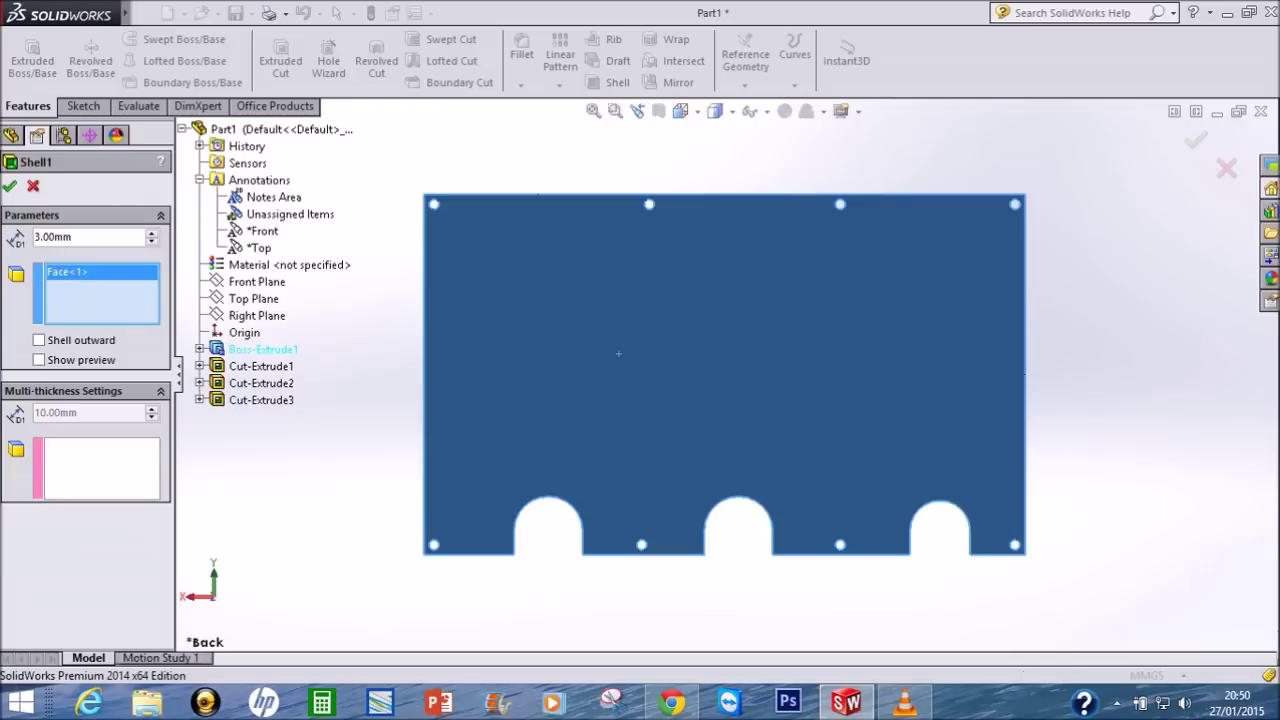
right_click(229, 241)
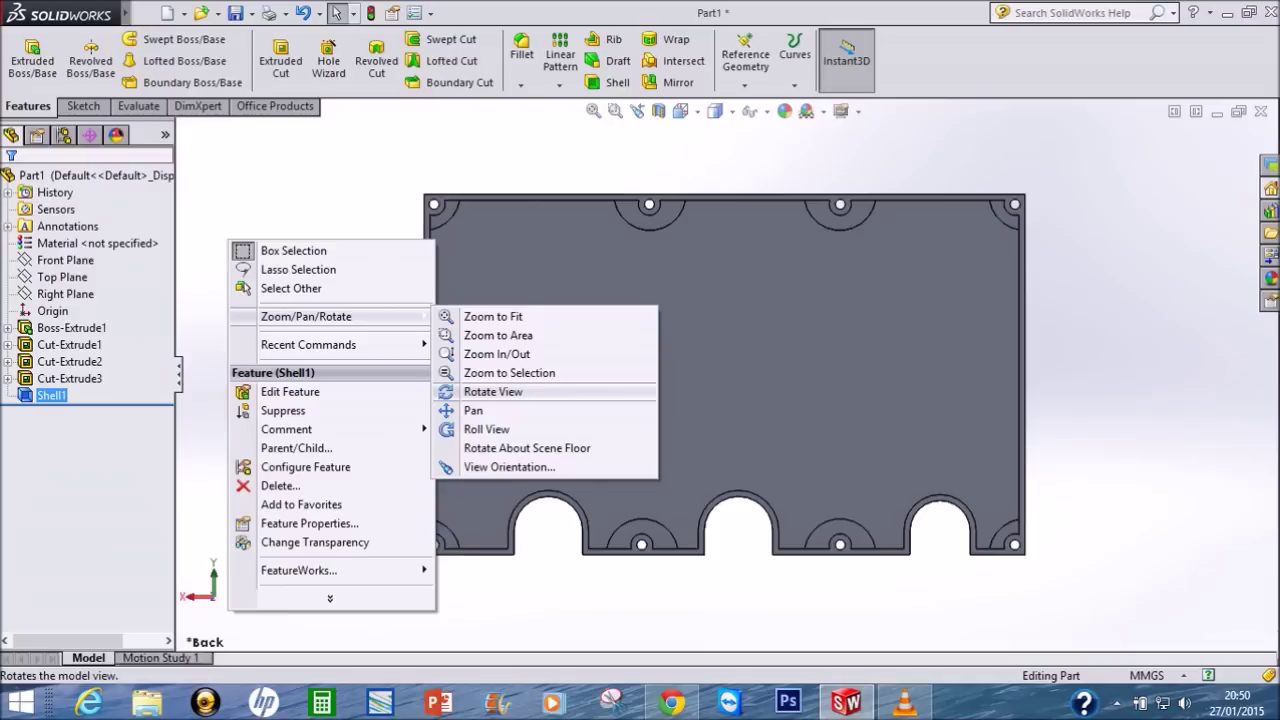
click(493, 391)
Step: Orbit the shelled tray to inspect its hollow interior and edge, then restore the trimetric view
mouse_move(425, 380)
mouse_down()
mouse_move(700, 450)
mouse_move(640, 110)
mouse_move(748, 112)
mouse_up()
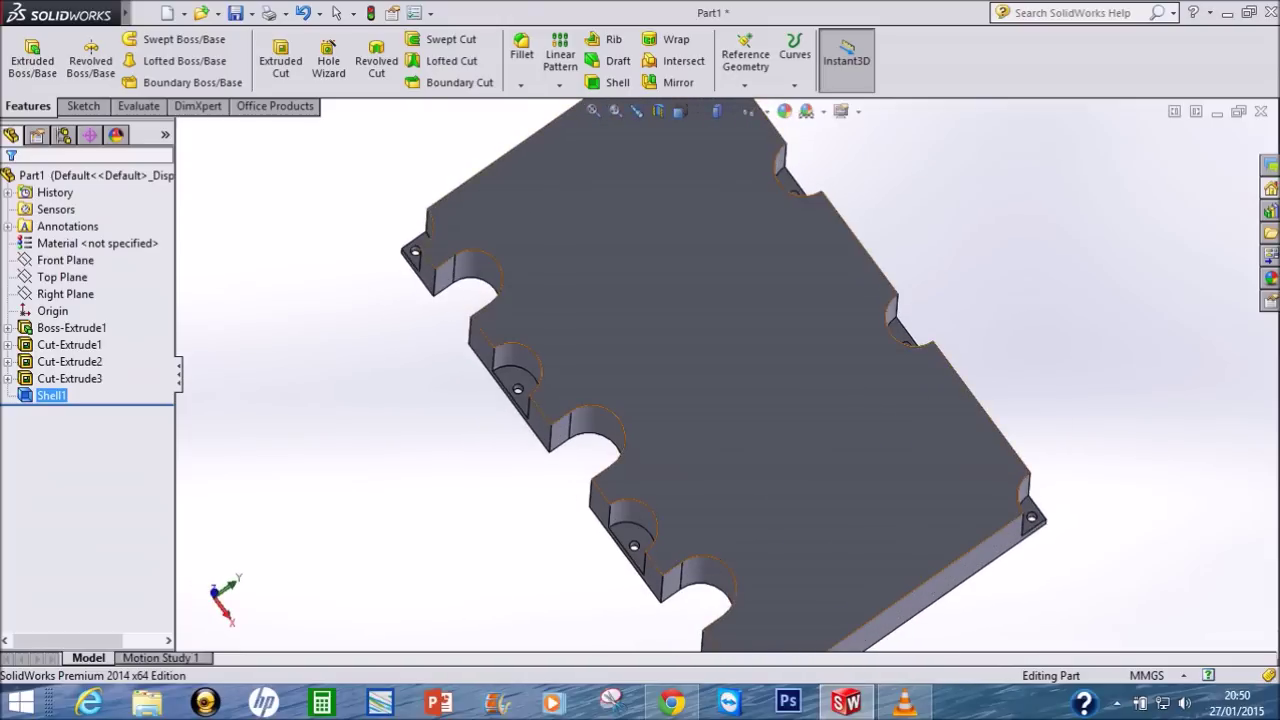
mouse_move(560, 380)
mouse_down()
mouse_move(478, 330)
mouse_move(480, 294)
mouse_up()
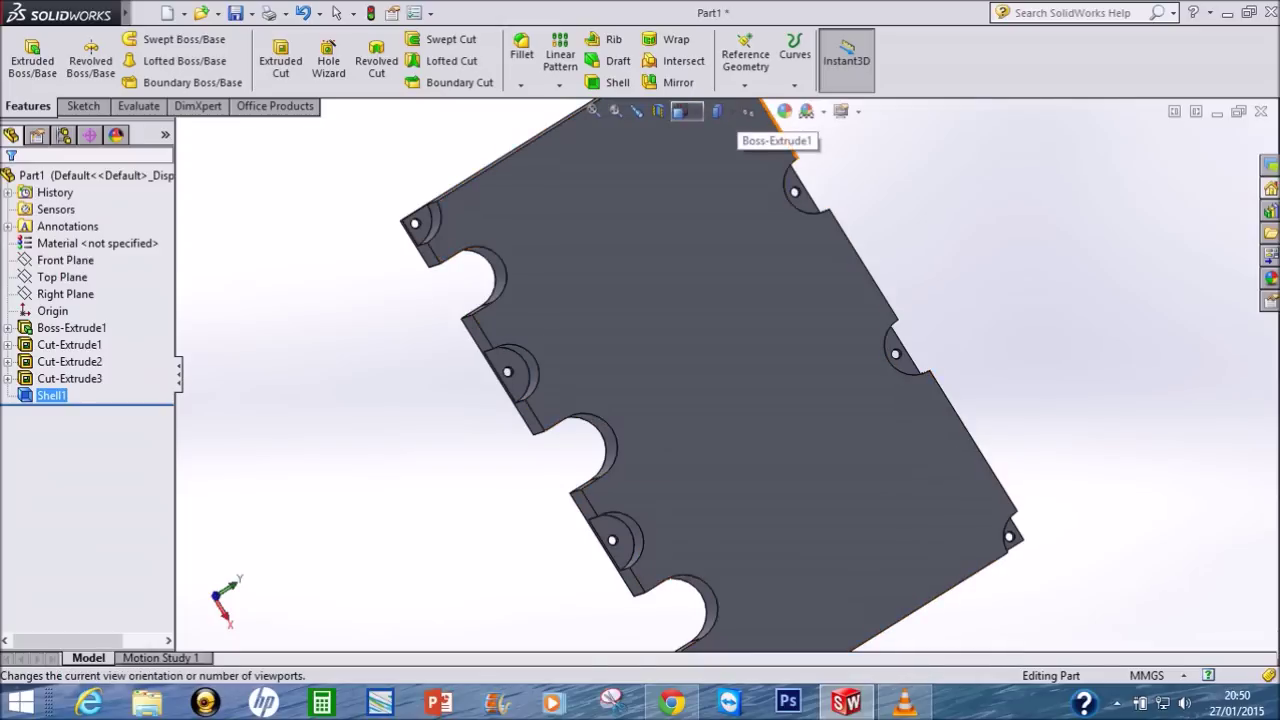
click(685, 112)
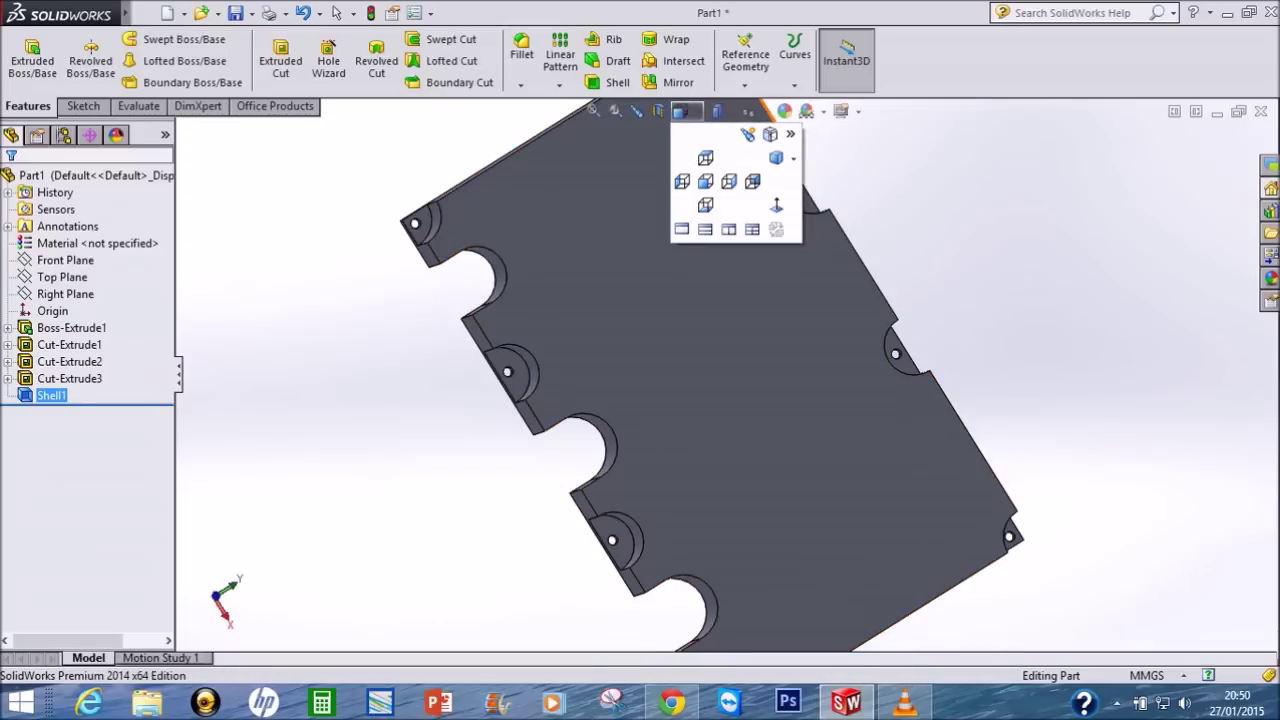
click(793, 158)
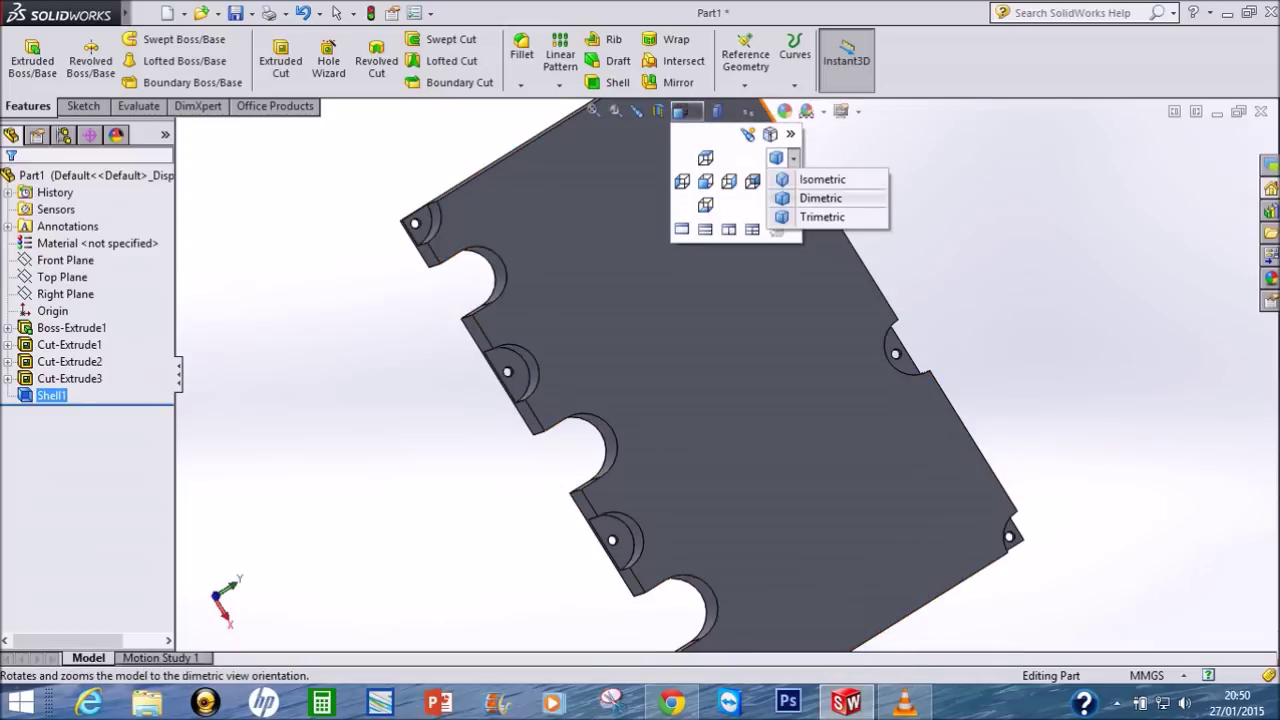
click(822, 217)
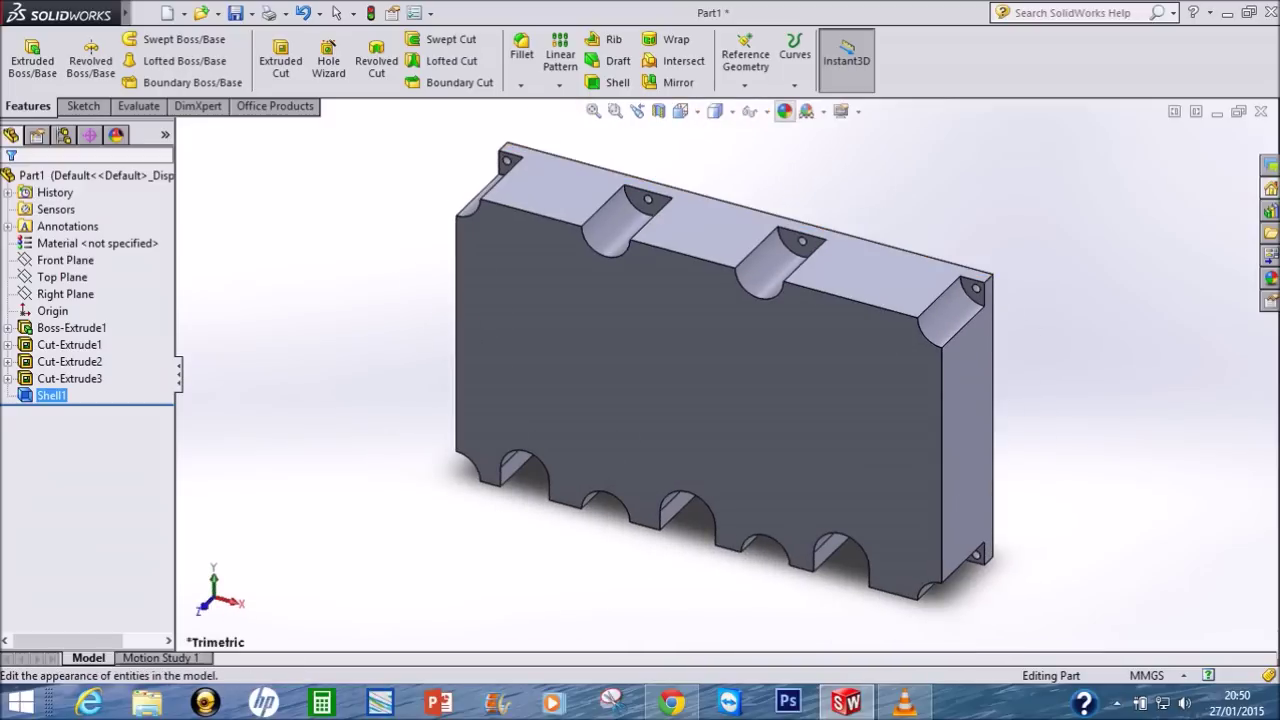
key(Escape)
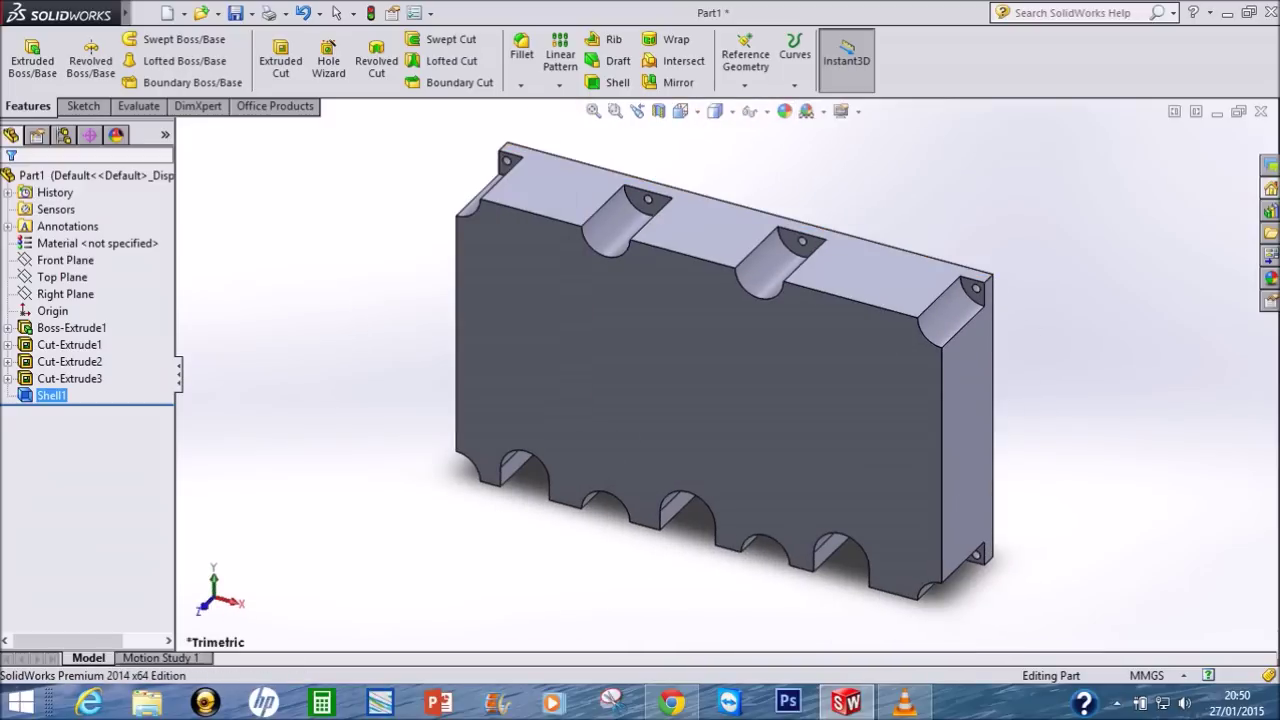
right_click(357, 178)
key(Escape)
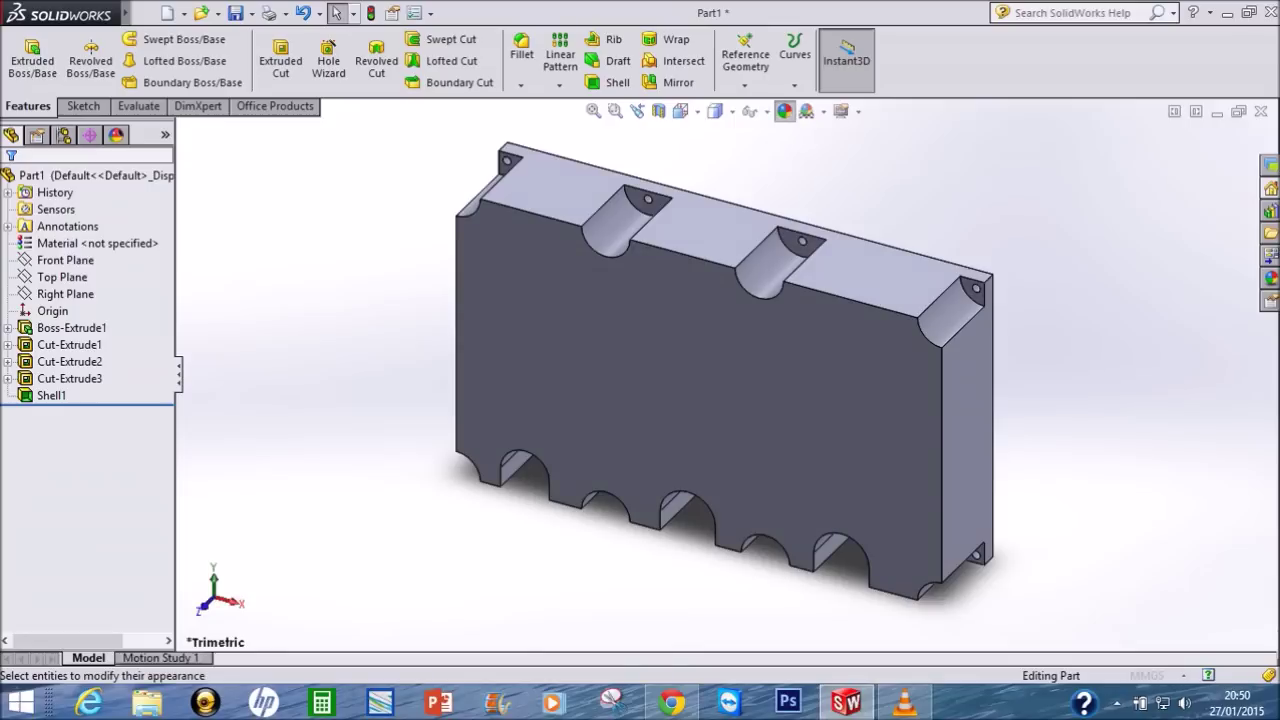
click(806, 111)
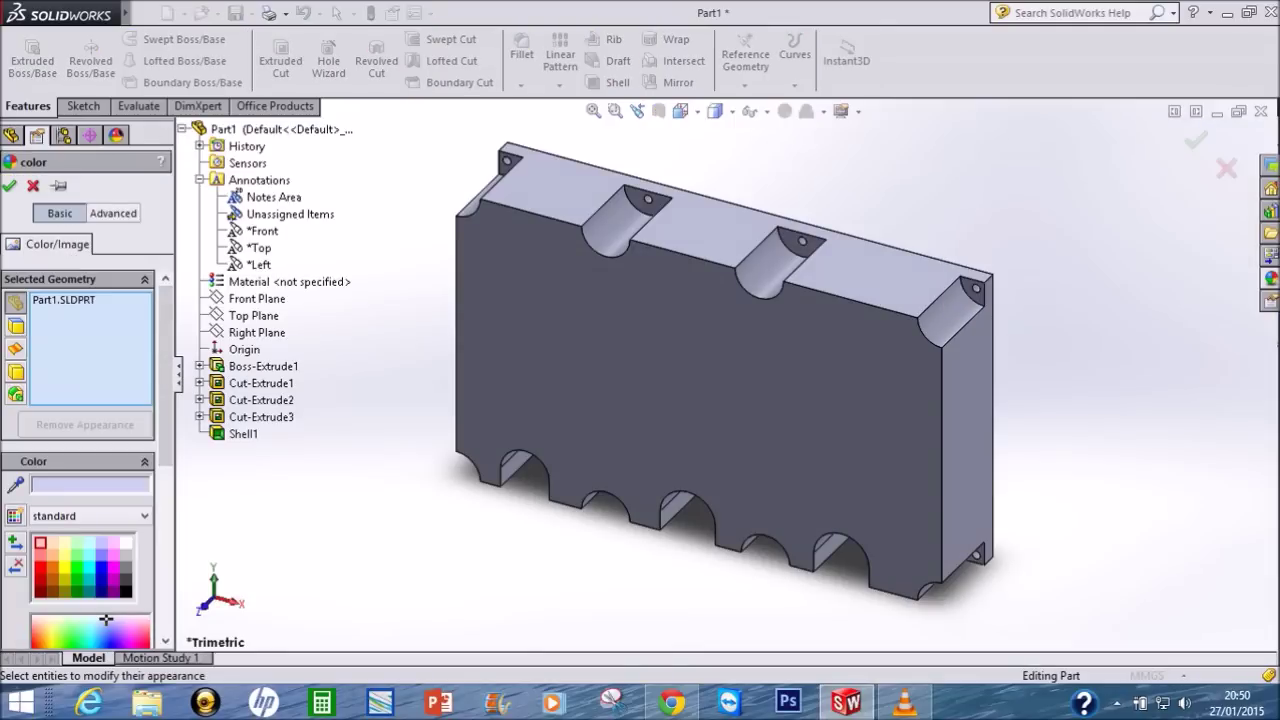
Step: Apply a bright green appearance to the whole part, Part1.SLDPRT
click(70, 638)
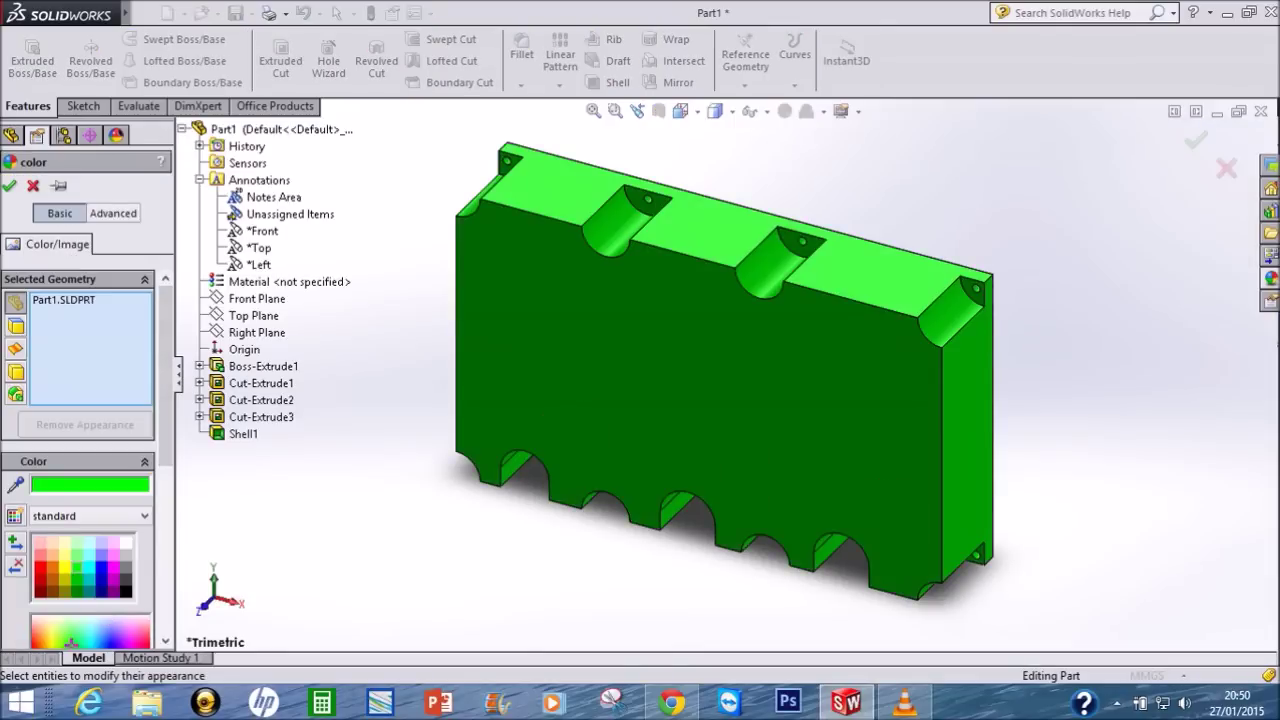
click(8, 185)
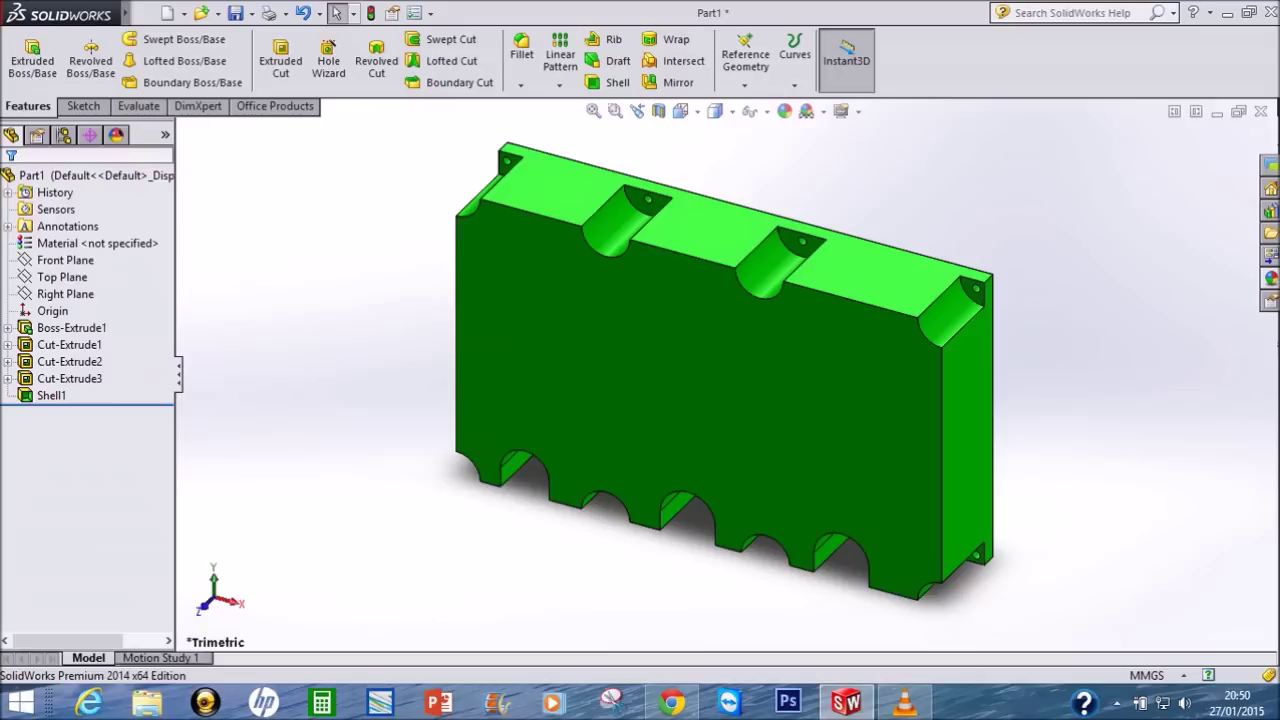
right_click(256, 216)
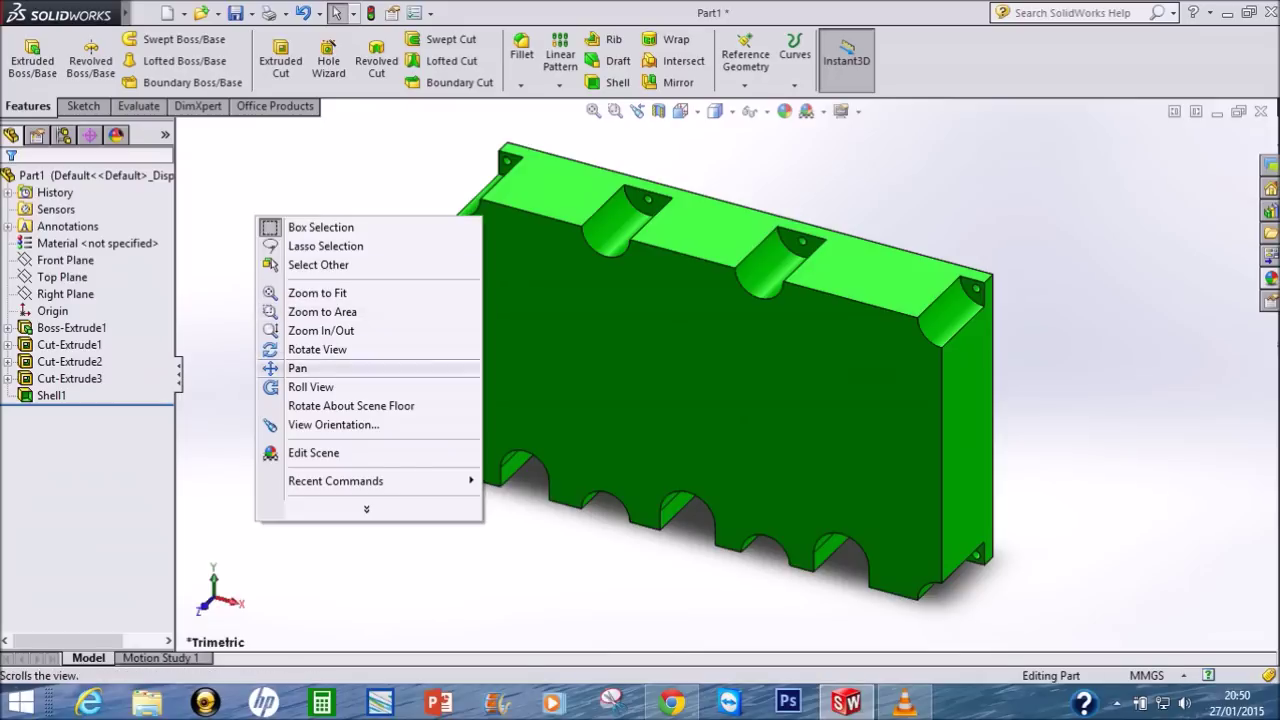
Step: Orbit the green part to view its back, then return to the trimetric view for a 10 mm fillet
click(300, 349)
mouse_move(468, 350)
mouse_down()
mouse_move(620, 420)
mouse_move(638, 310)
mouse_move(660, 290)
mouse_move(670, 320)
mouse_move(665, 280)
mouse_move(728, 362)
mouse_up()
click(678, 110)
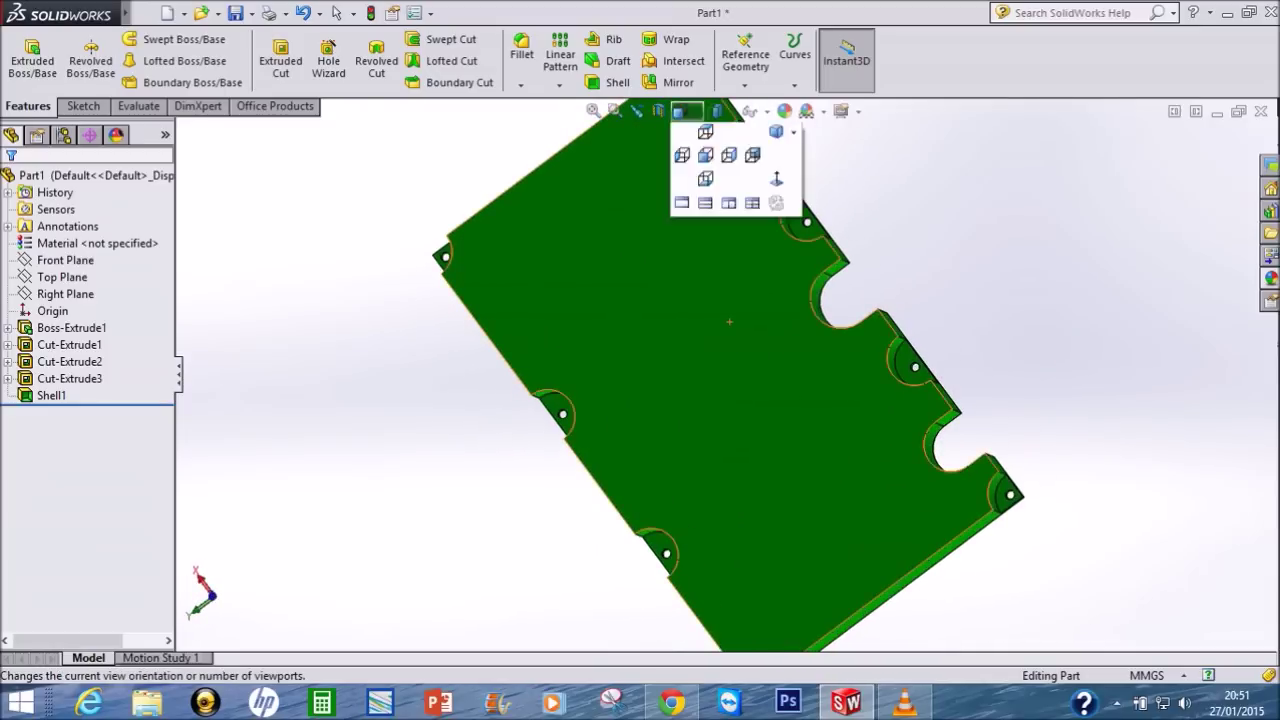
click(686, 110)
click(686, 111)
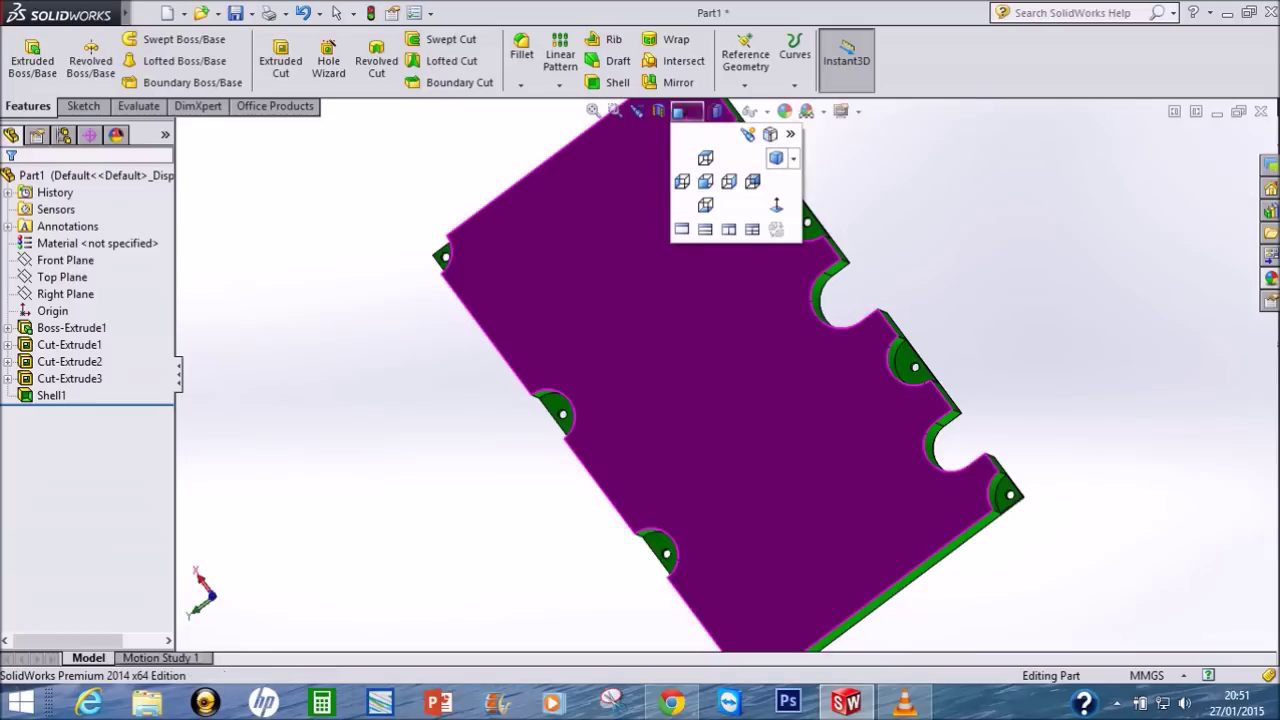
click(793, 158)
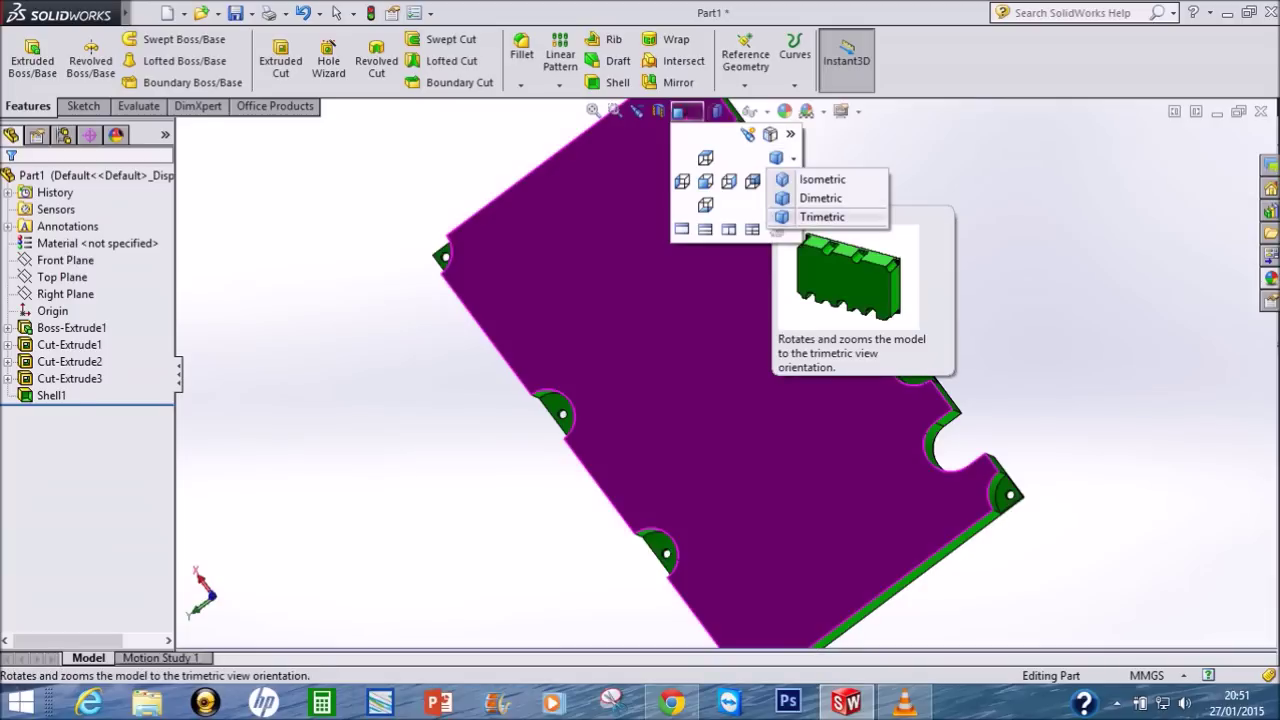
click(822, 217)
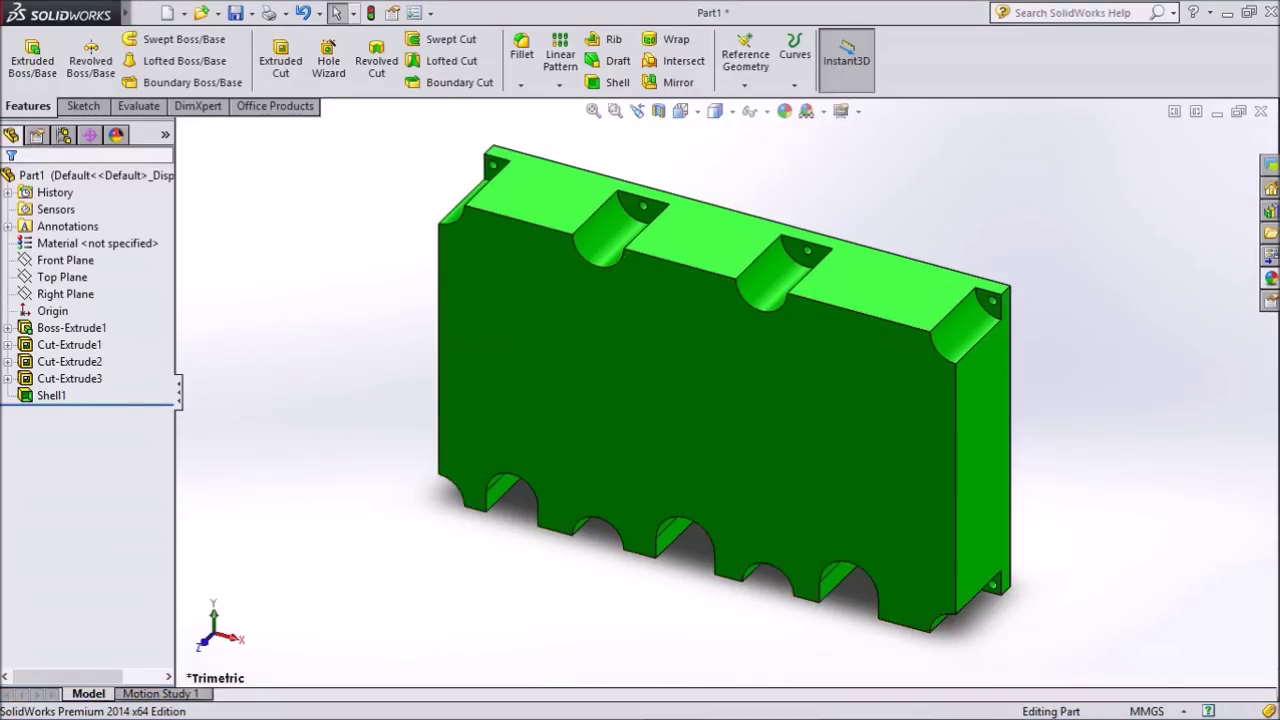
click(521, 45)
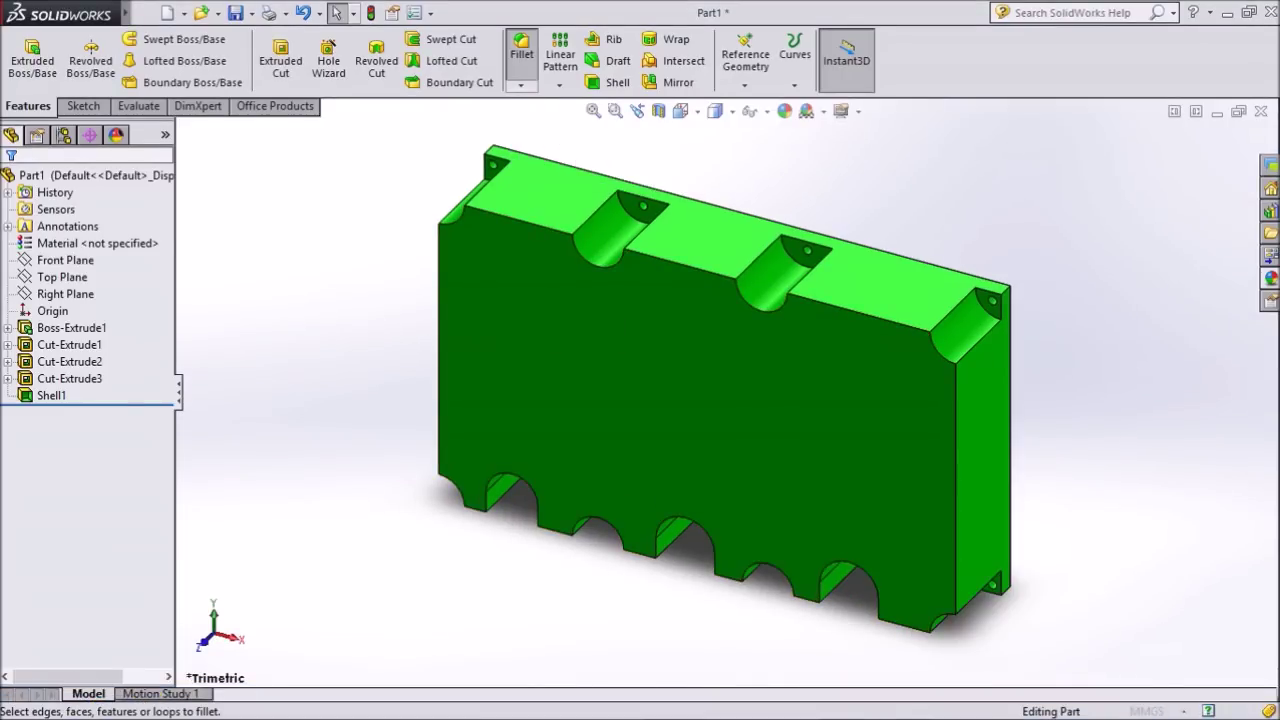
Step: Select the top front edges, both notch arcs, the top-left corner and left edge for the 10 mm fillet
click(1000, 292)
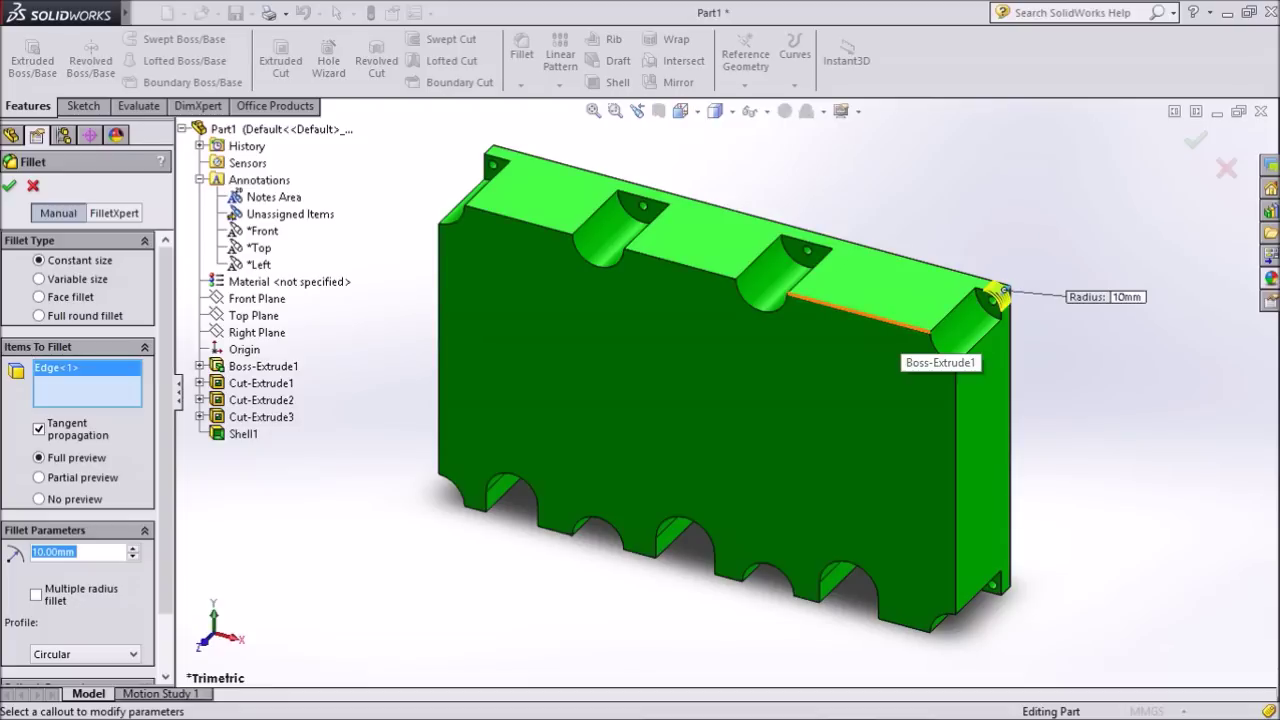
click(880, 318)
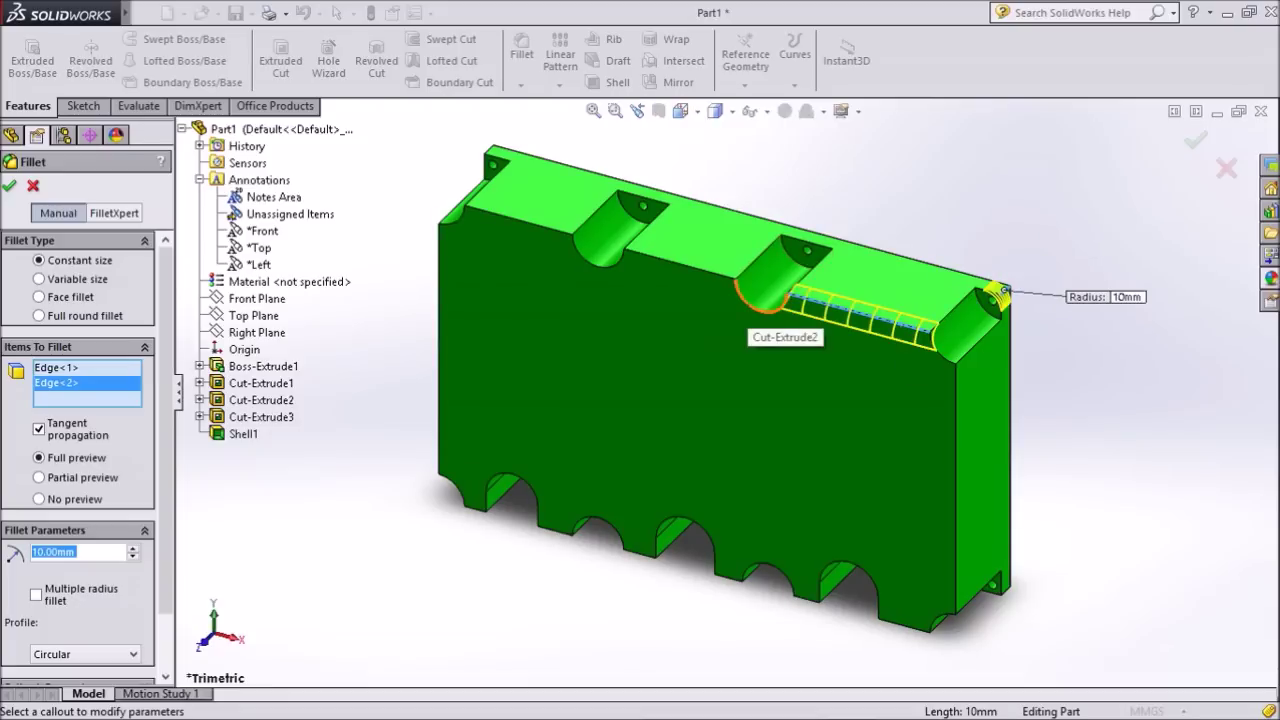
click(752, 302)
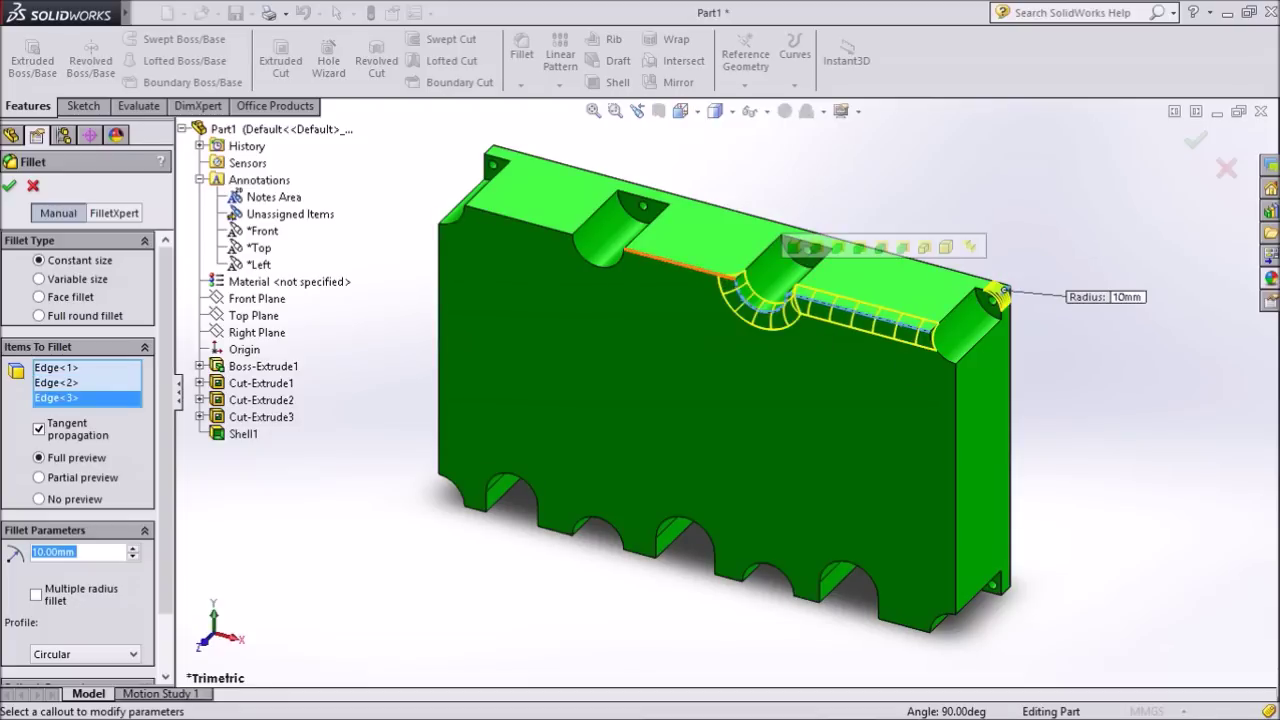
click(690, 268)
click(598, 262)
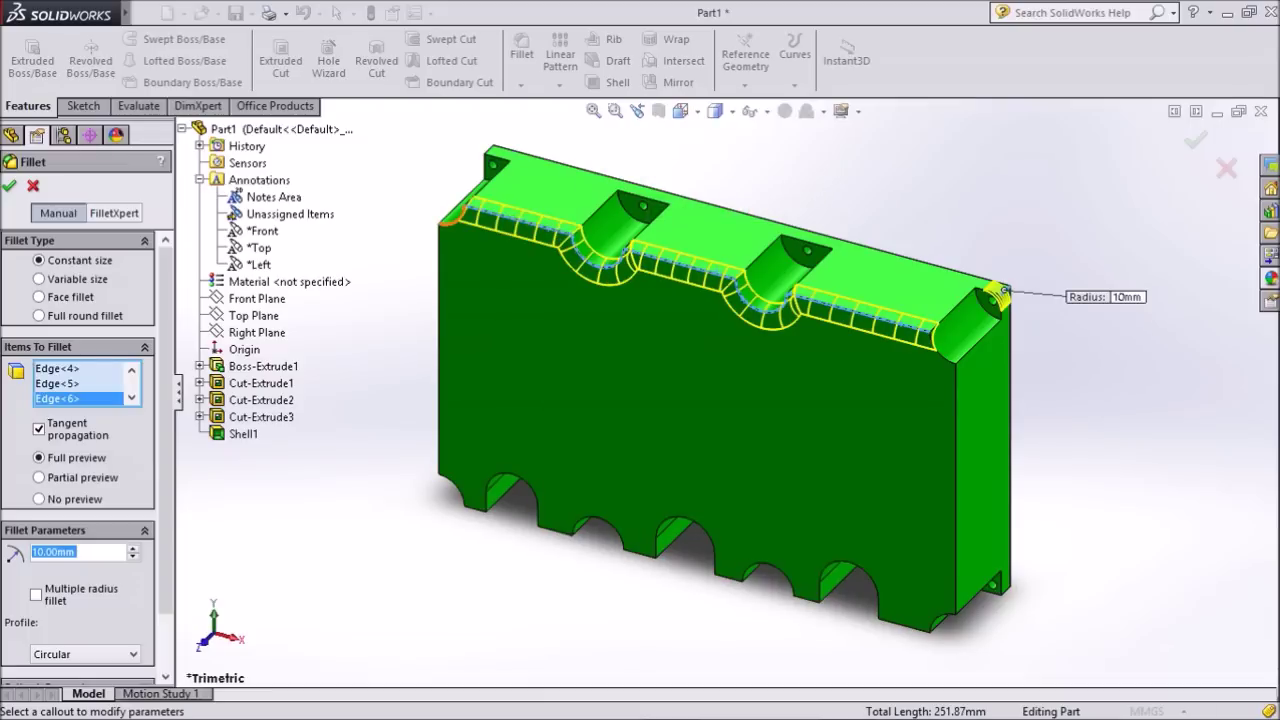
click(515, 219)
click(439, 350)
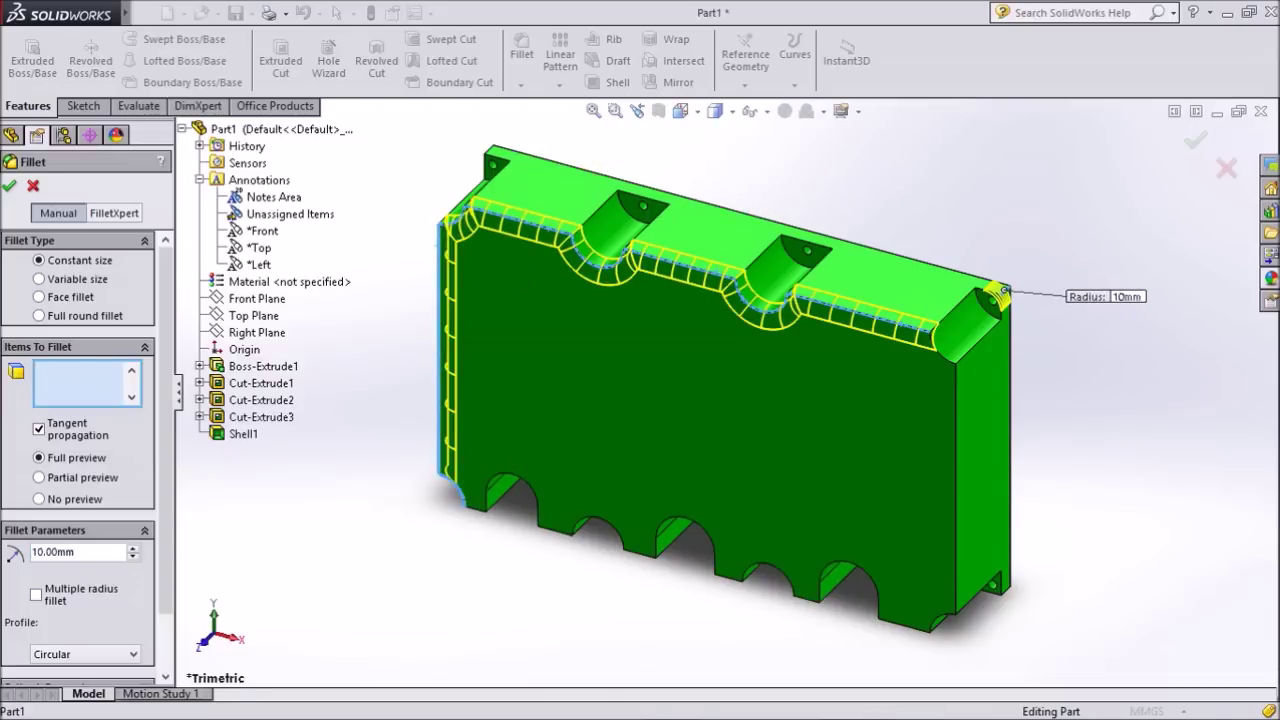
Step: Add the lower-left edge, five bottom arches, bottom, right and corner edges, then apply the 10 mm fillet
click(458, 495)
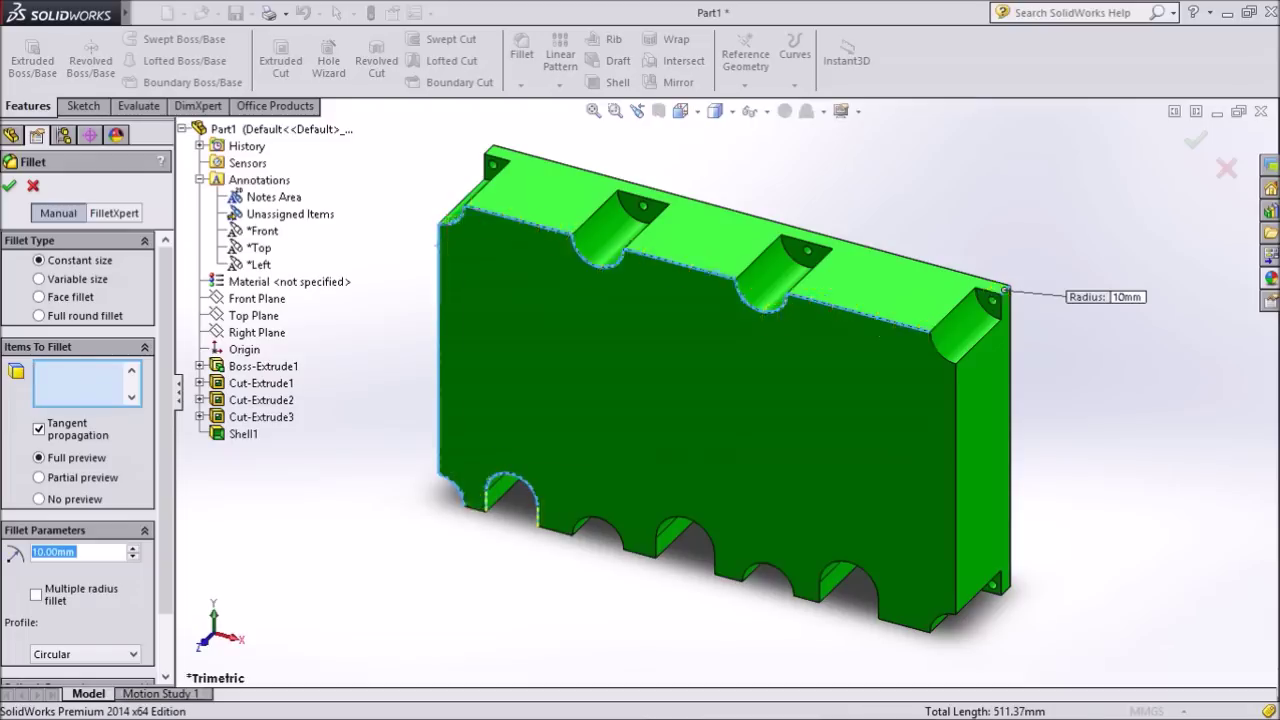
click(505, 479)
click(590, 525)
click(665, 525)
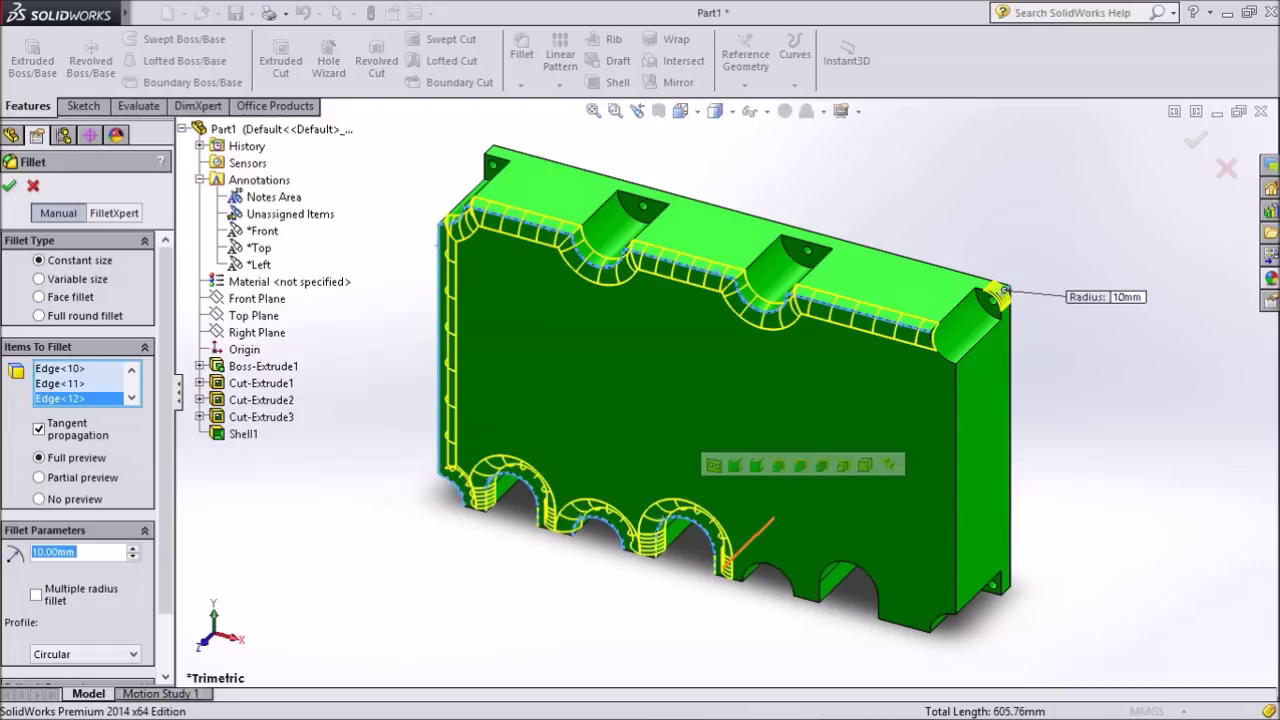
click(770, 566)
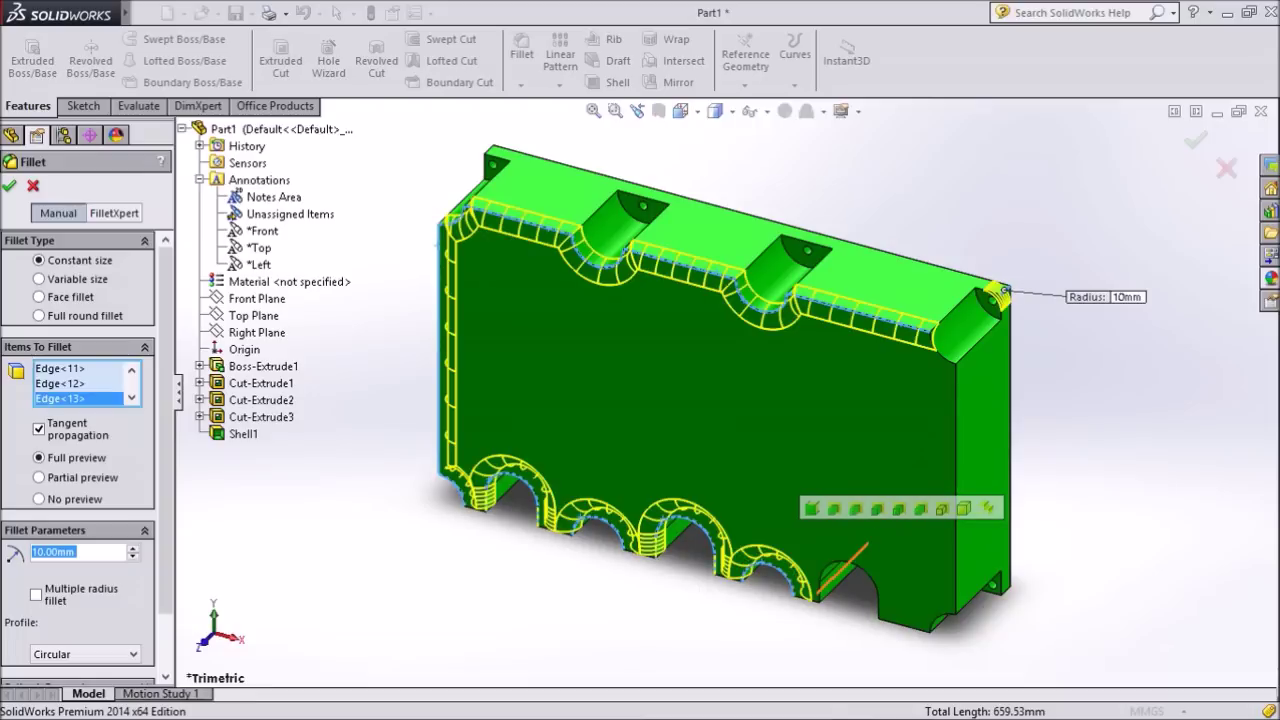
click(855, 588)
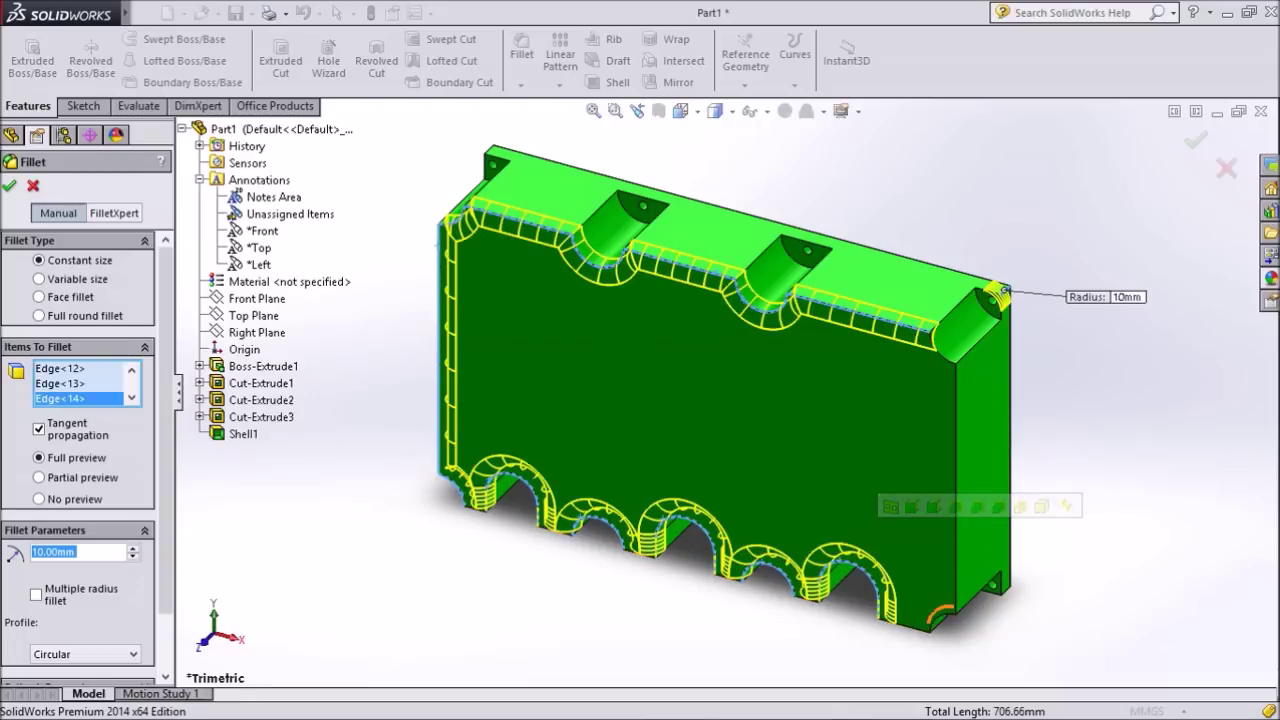
click(942, 622)
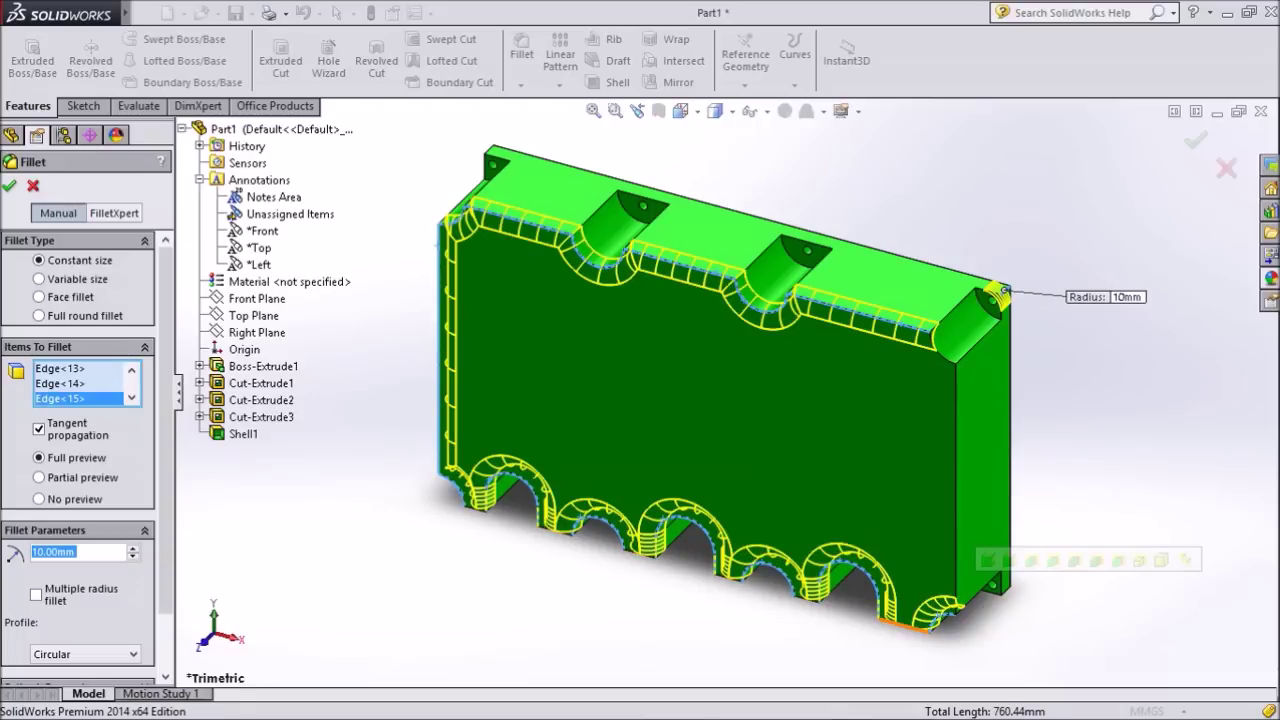
click(905, 627)
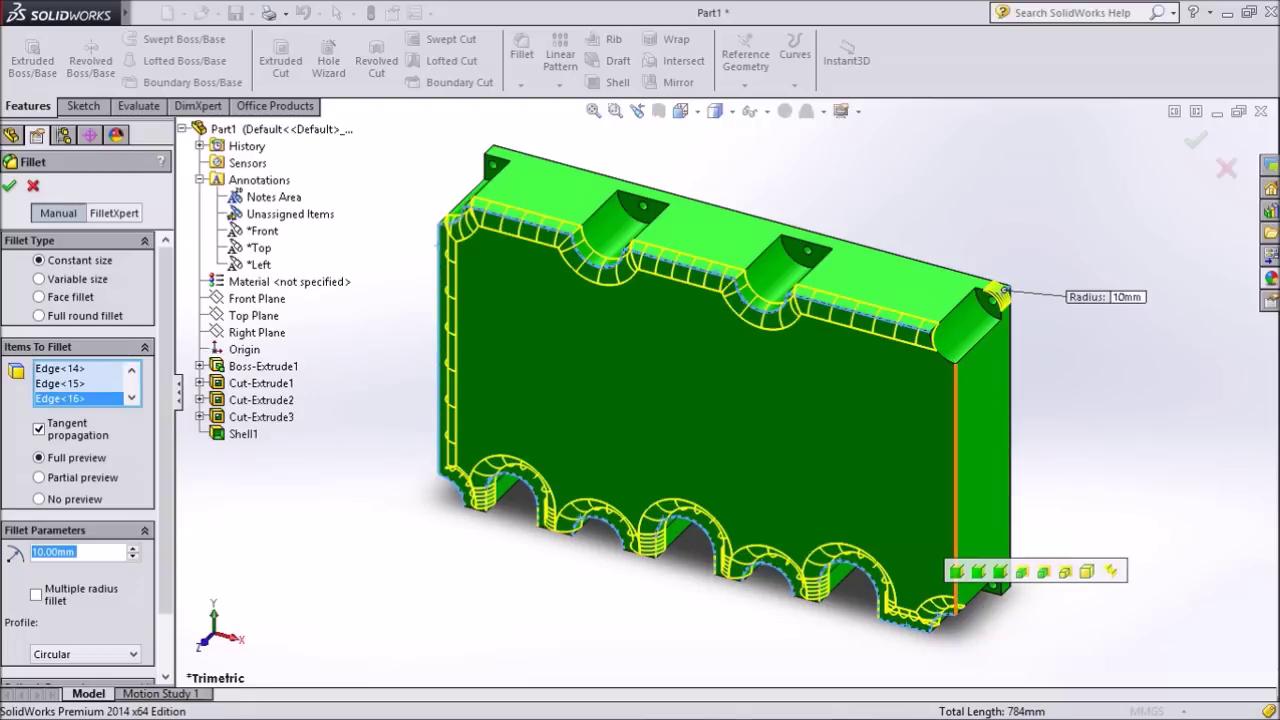
click(955, 540)
click(948, 355)
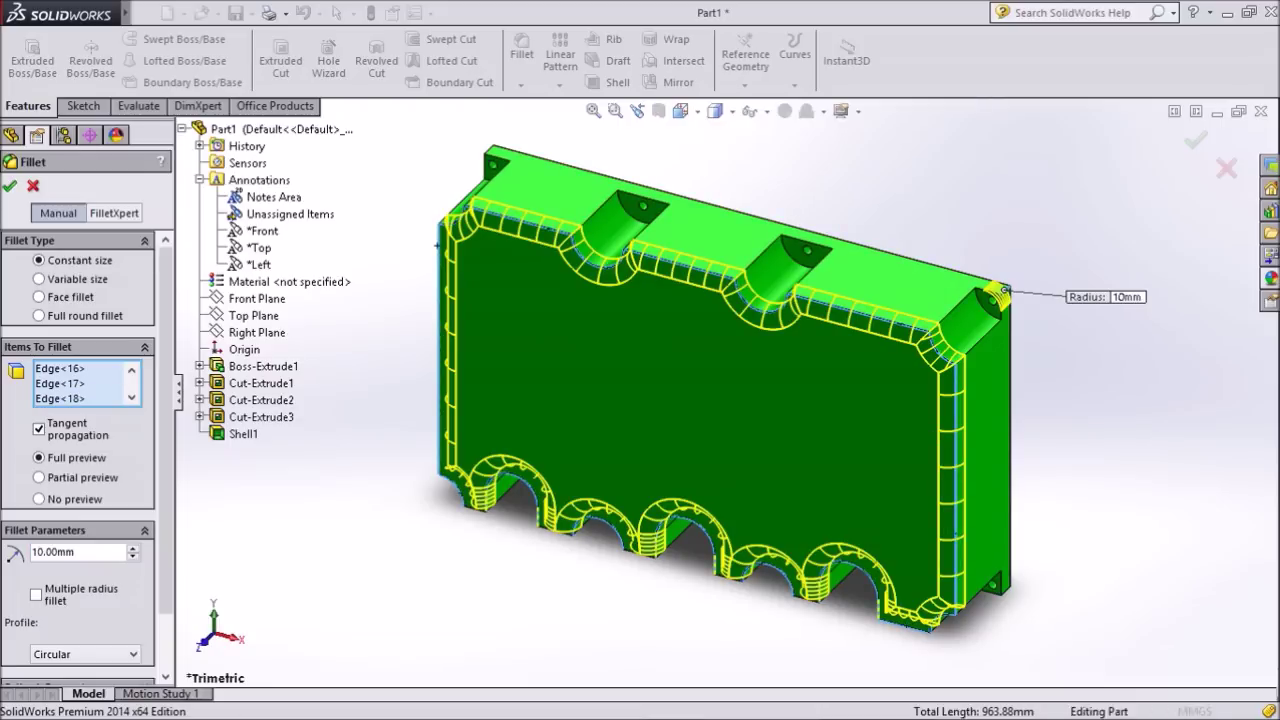
key(Return)
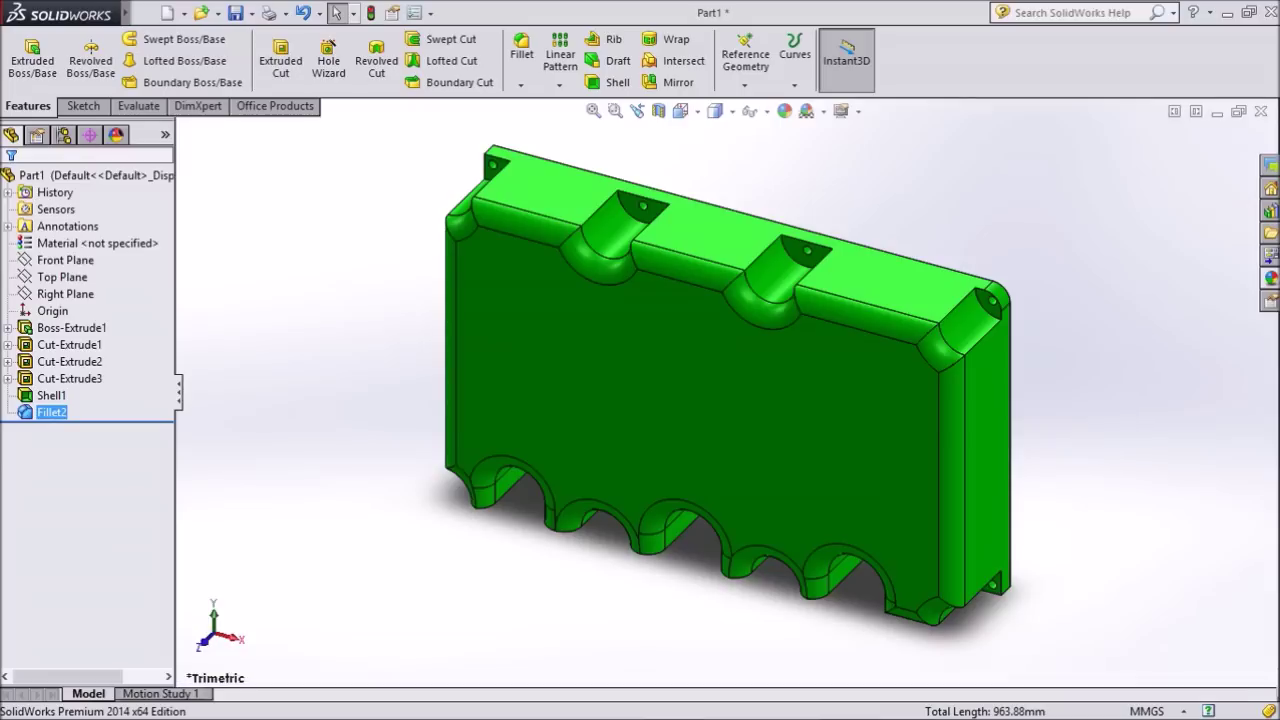
right_click(314, 295)
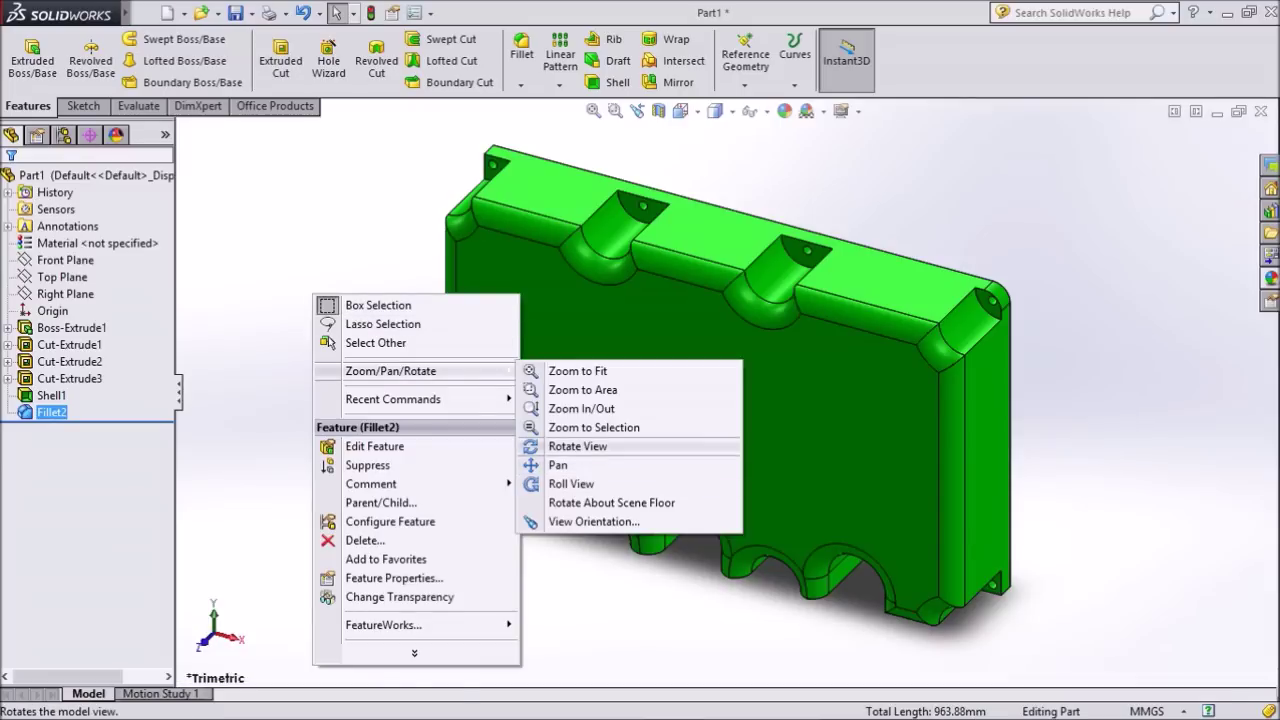
click(577, 446)
mouse_move(600, 410)
mouse_down()
mouse_move(826, 580)
mouse_move(840, 560)
mouse_up()
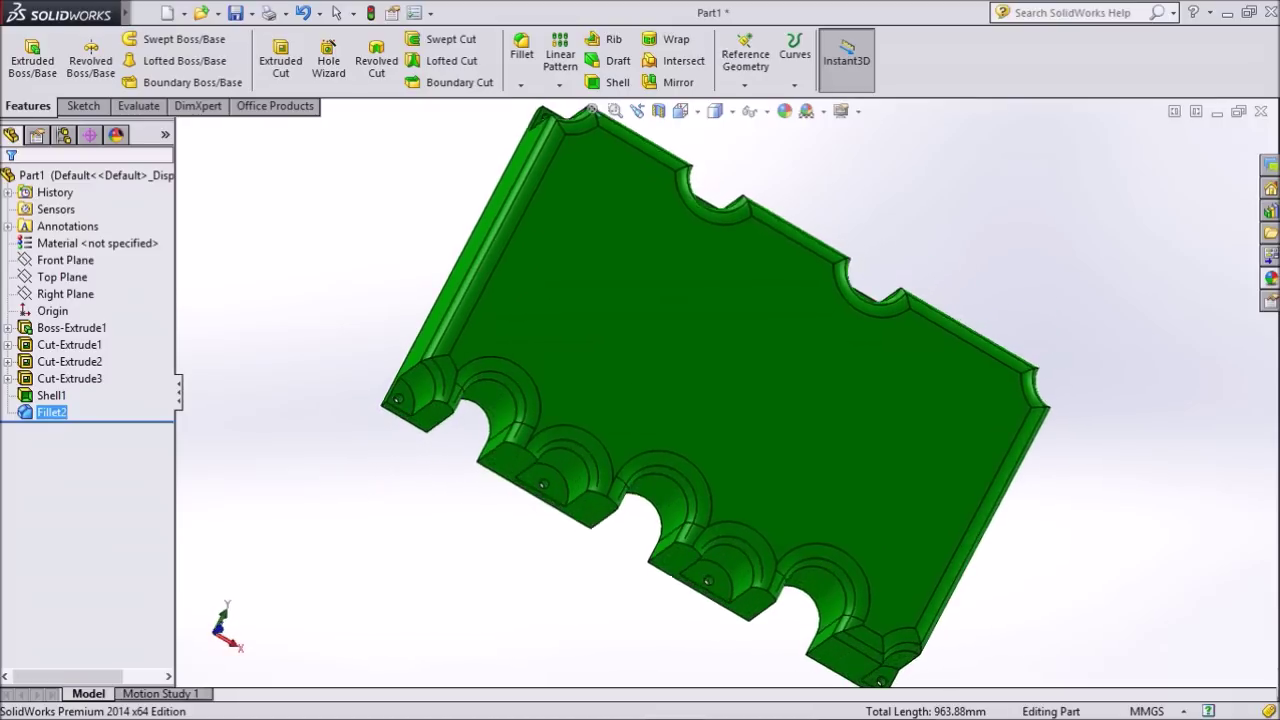
mouse_move(546, 462)
mouse_down()
mouse_move(790, 588)
mouse_move(720, 420)
mouse_move(760, 400)
mouse_move(700, 420)
mouse_up()
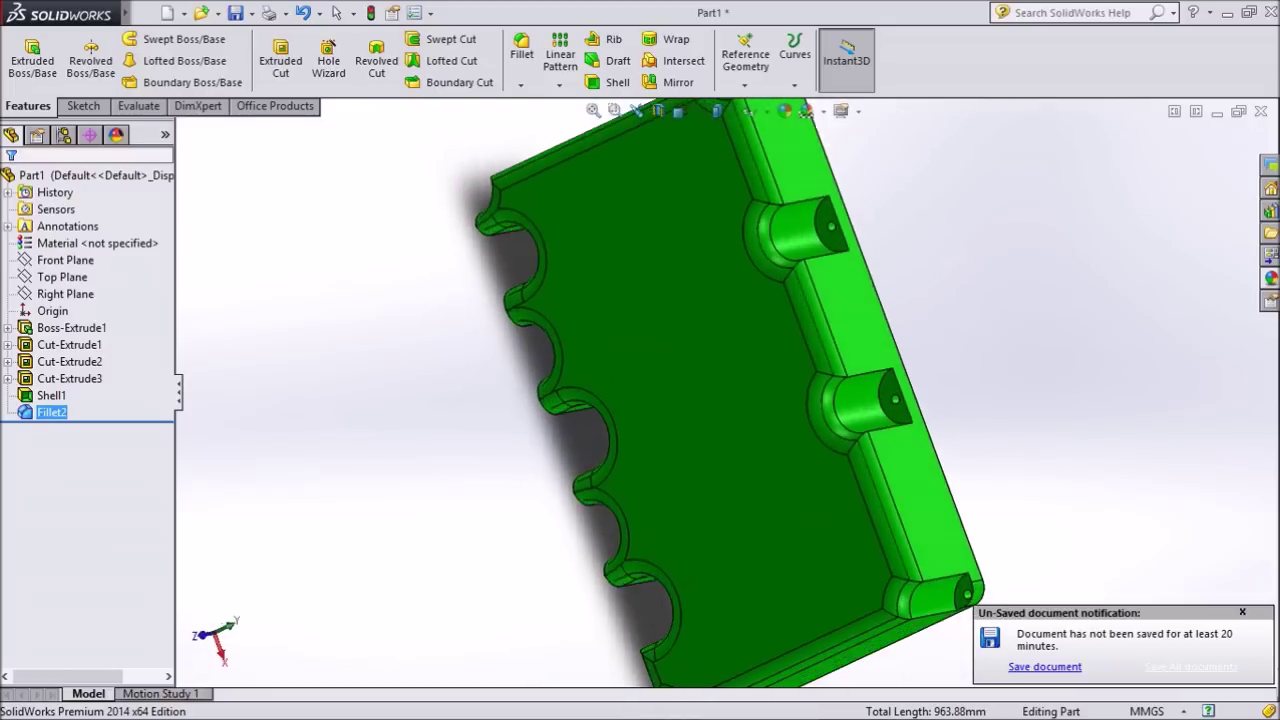
mouse_move(700, 420)
middle_down()
mouse_move(640, 400)
mouse_move(650, 410)
middle_up()
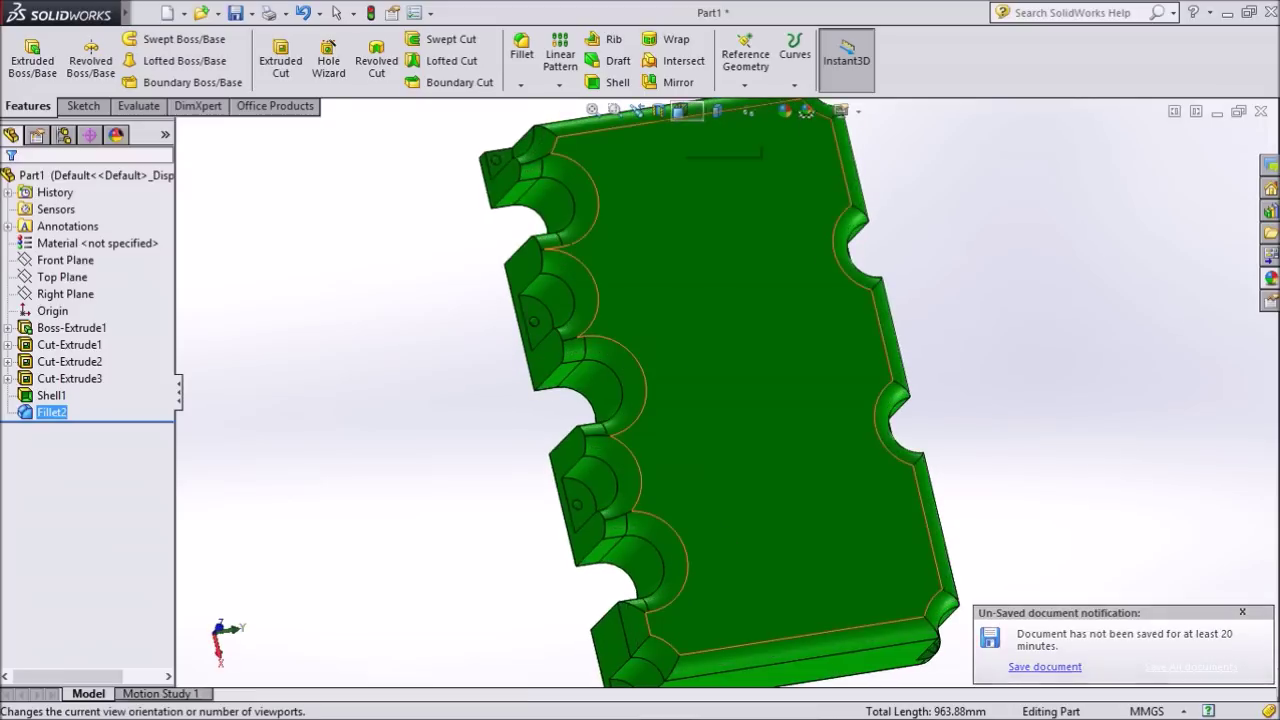
click(680, 110)
click(776, 157)
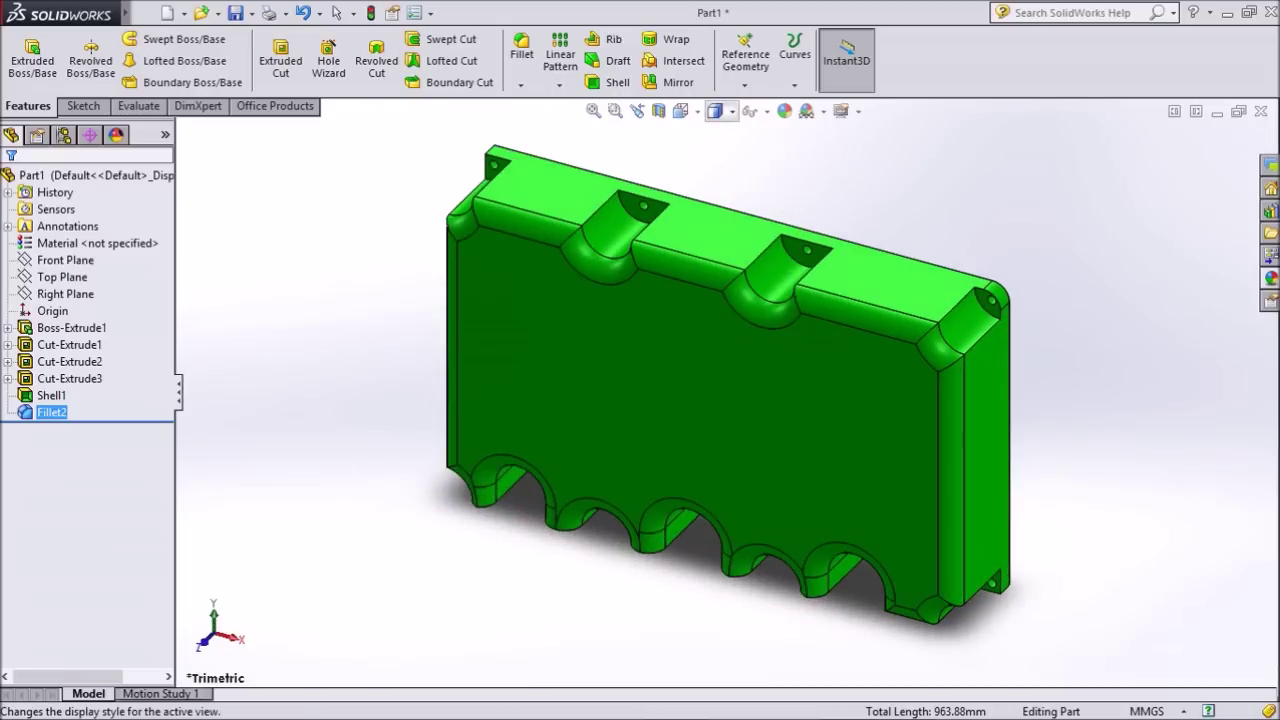
click(680, 110)
click(793, 157)
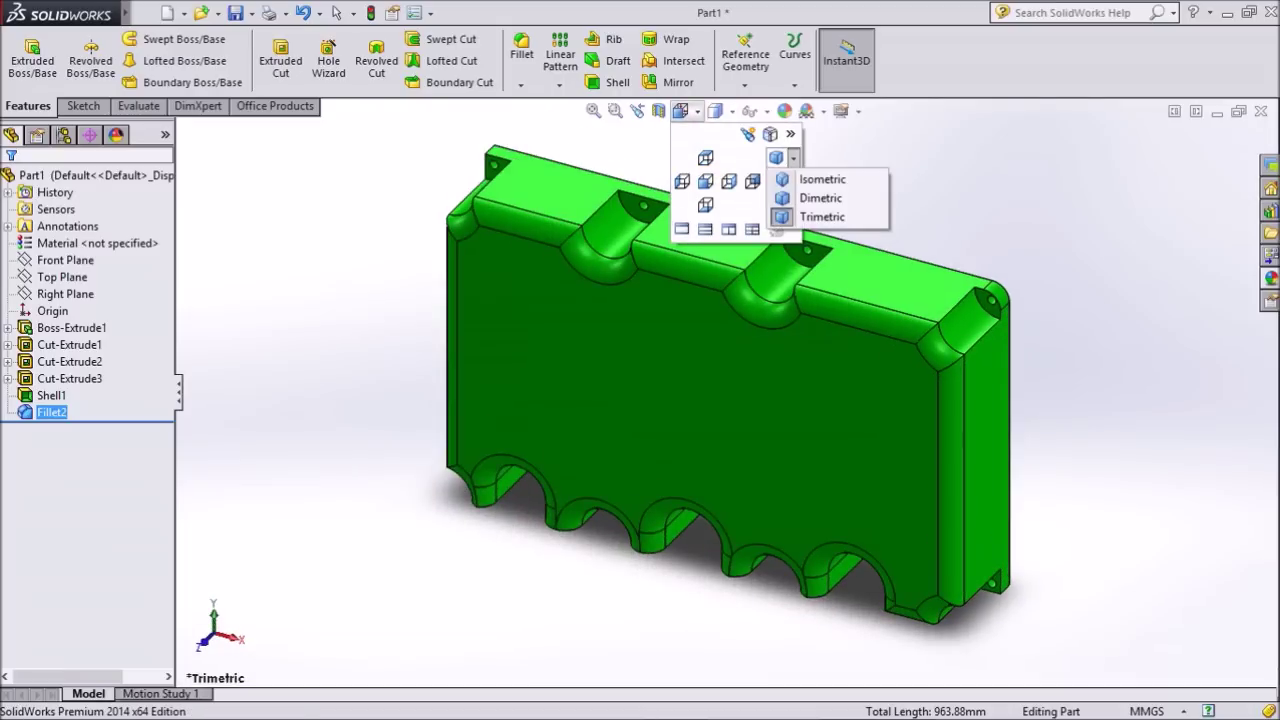
click(822, 216)
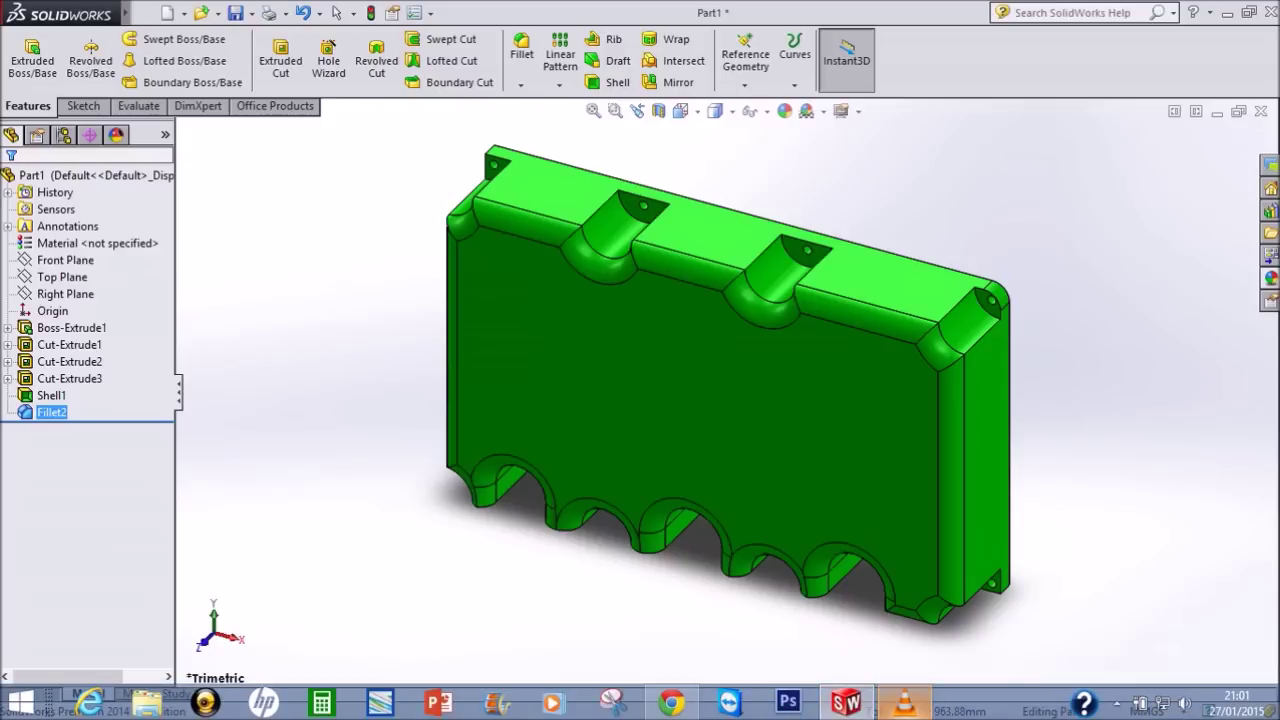
right_click(904, 702)
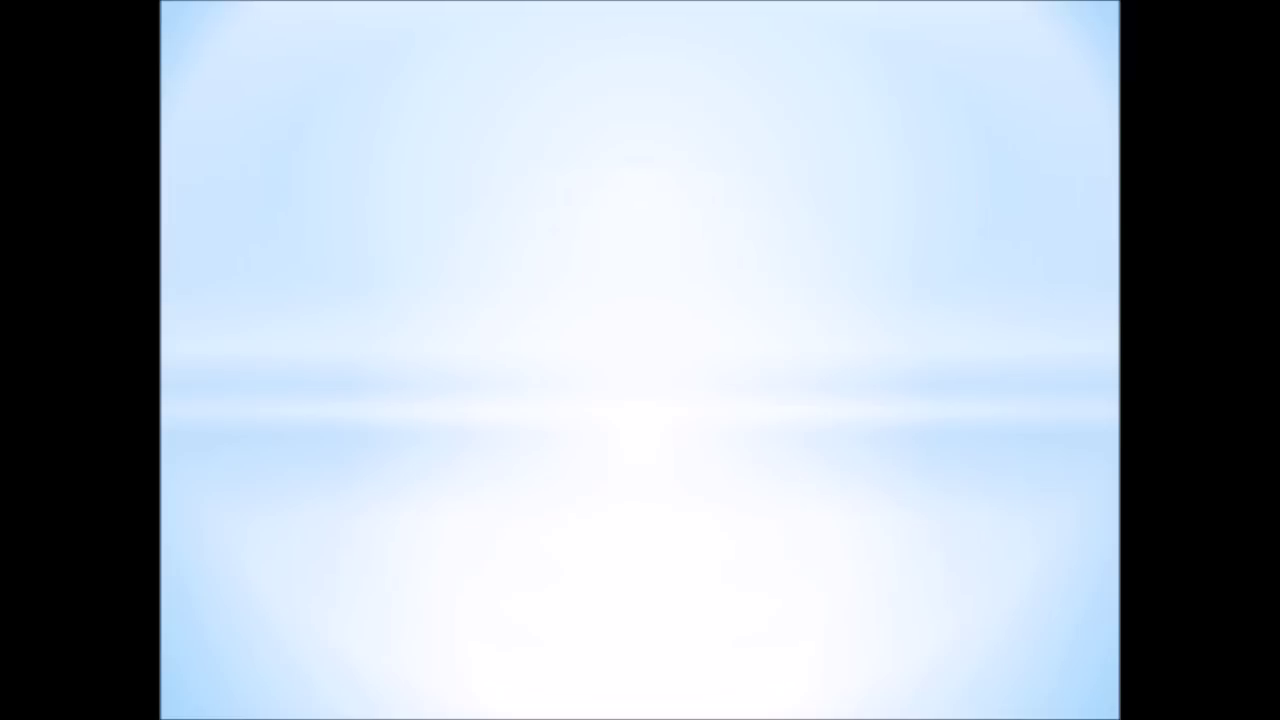